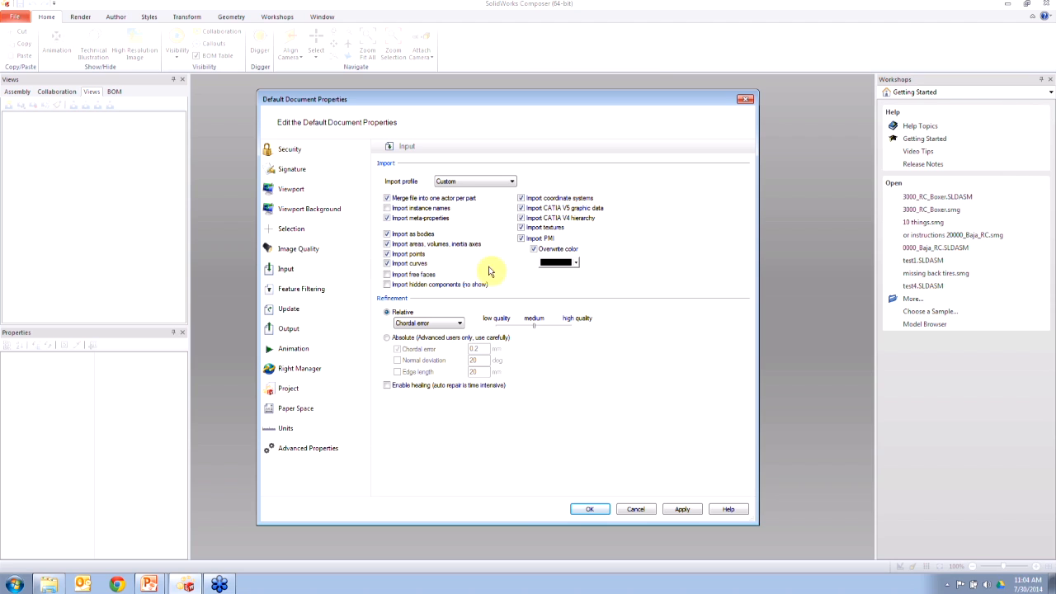
# Step: Set the default Paper Space format to Viewport ratio after reviewing the available paper formats
pyautogui.click(296, 409)
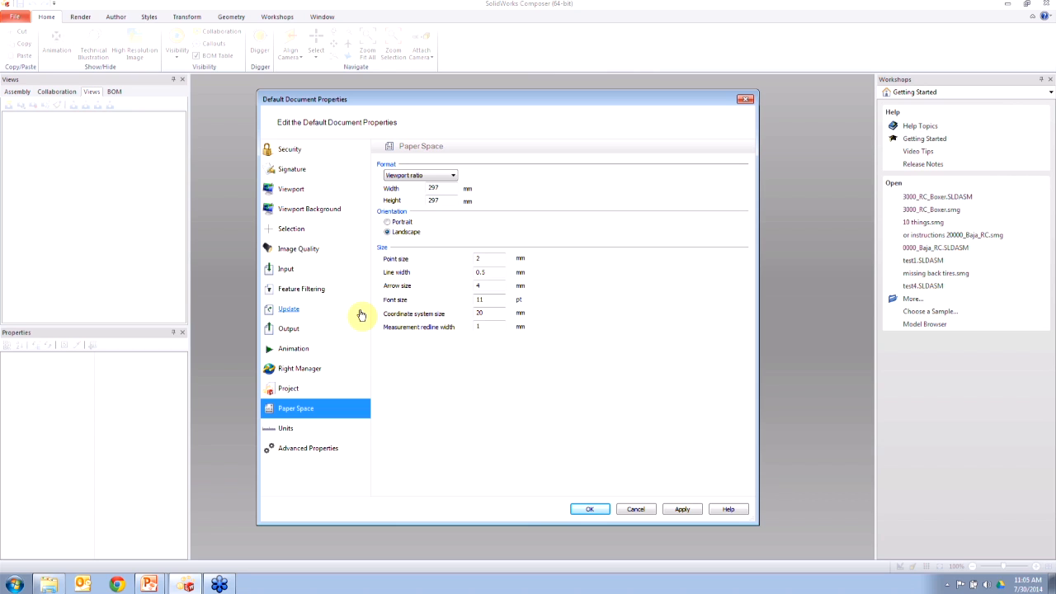
pyautogui.click(423, 176)
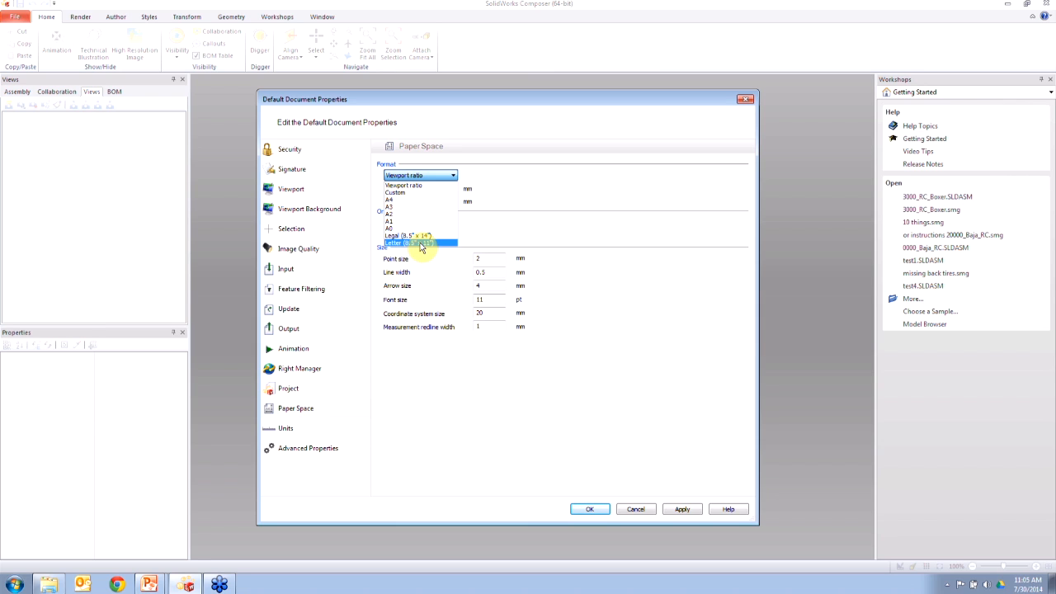
pyautogui.click(412, 185)
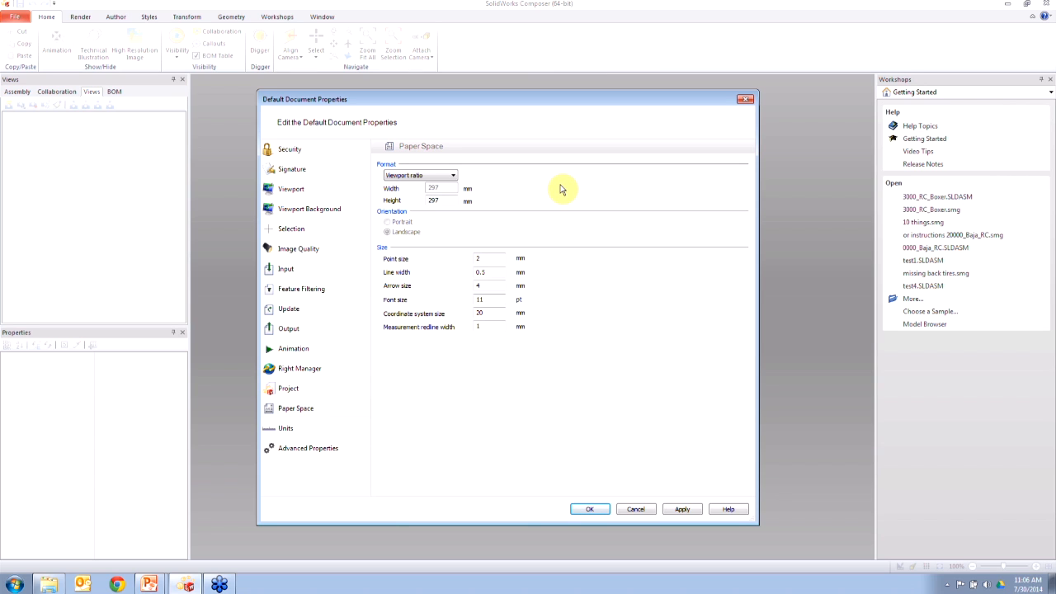
pyautogui.click(432, 181)
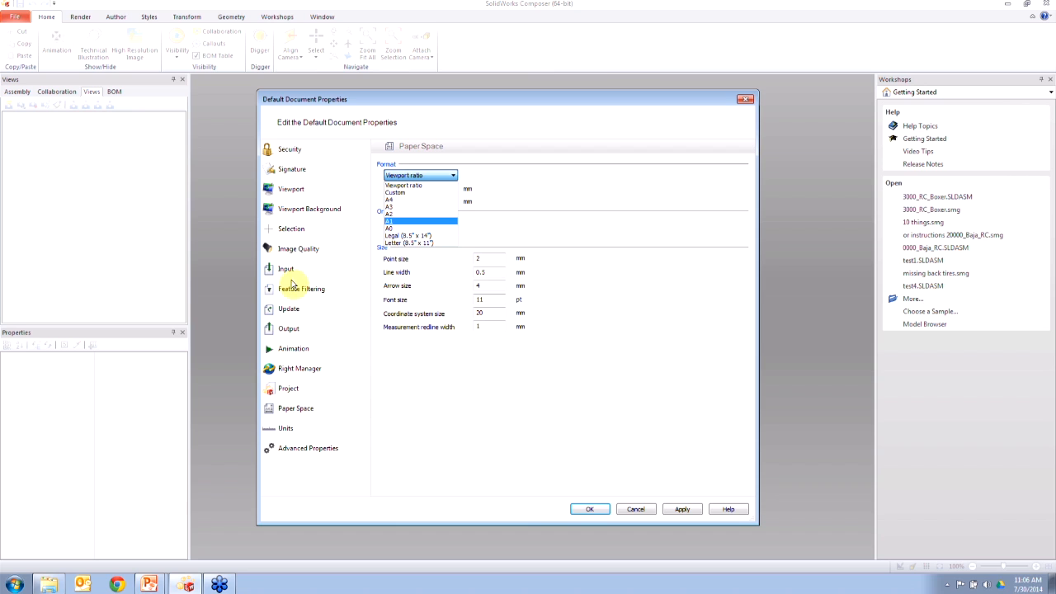
# Step: Review the default Input import settings and accept the default document properties
pyautogui.click(287, 272)
pyautogui.click(279, 277)
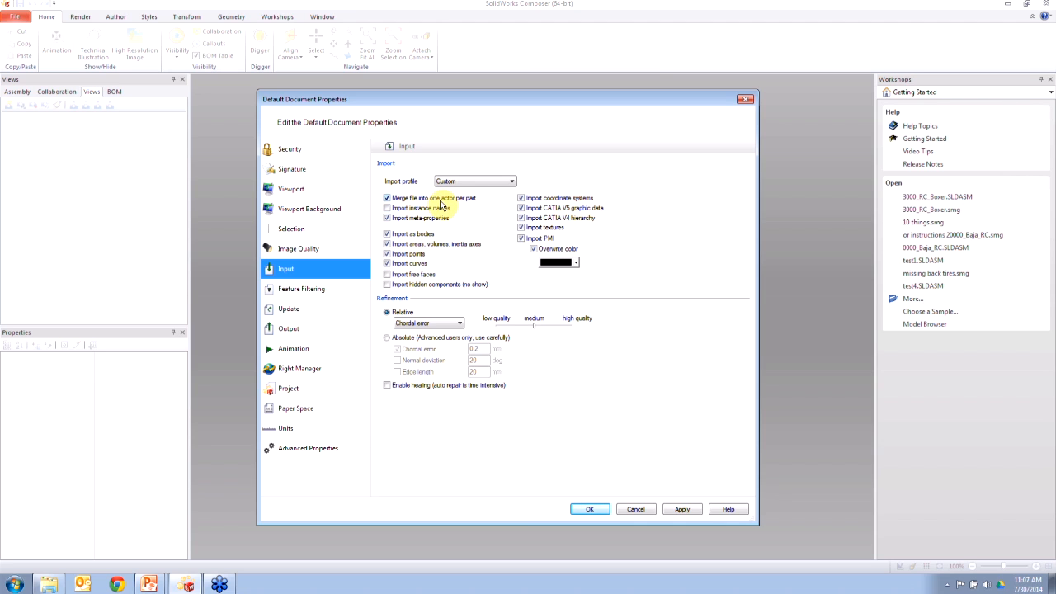
pyautogui.click(595, 509)
pyautogui.hotkey('alt', 'Tab')
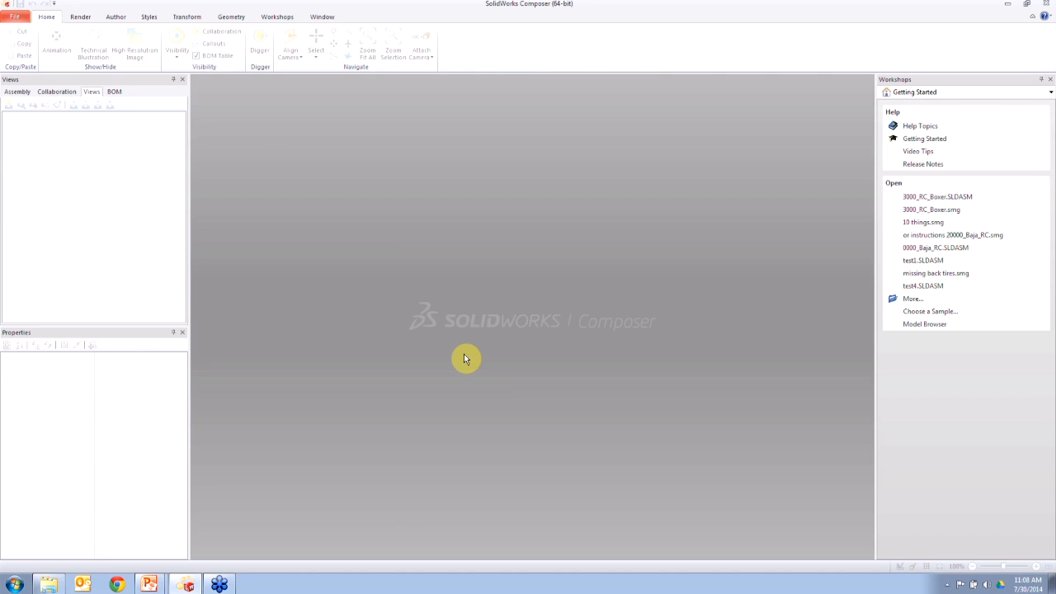
# Step: Start opening a file and limit the listed files to SolidWorks Assembly (.sldasm)
pyautogui.click(10, 18)
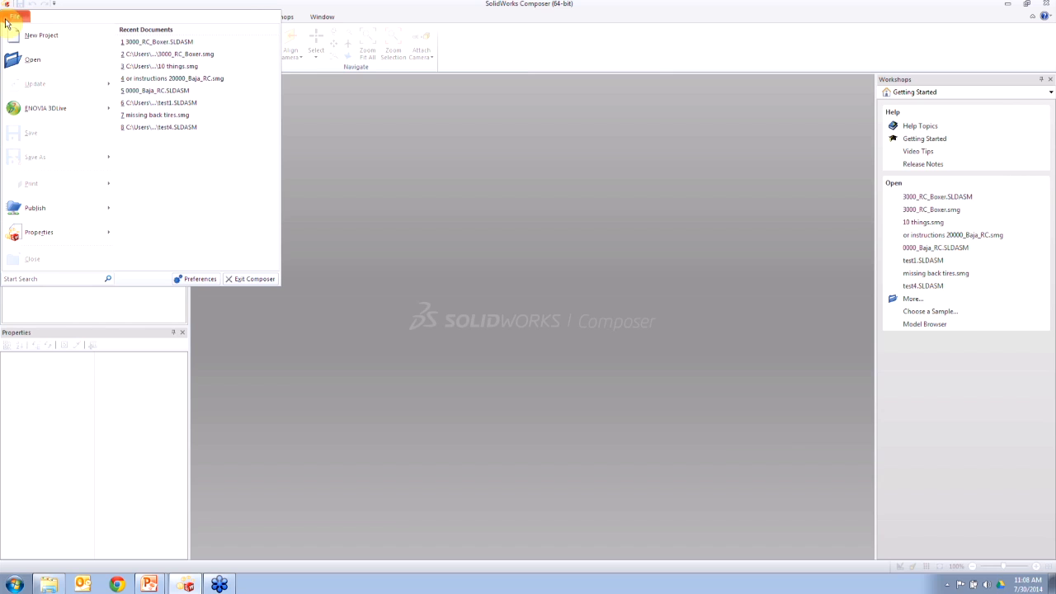
pyautogui.click(36, 66)
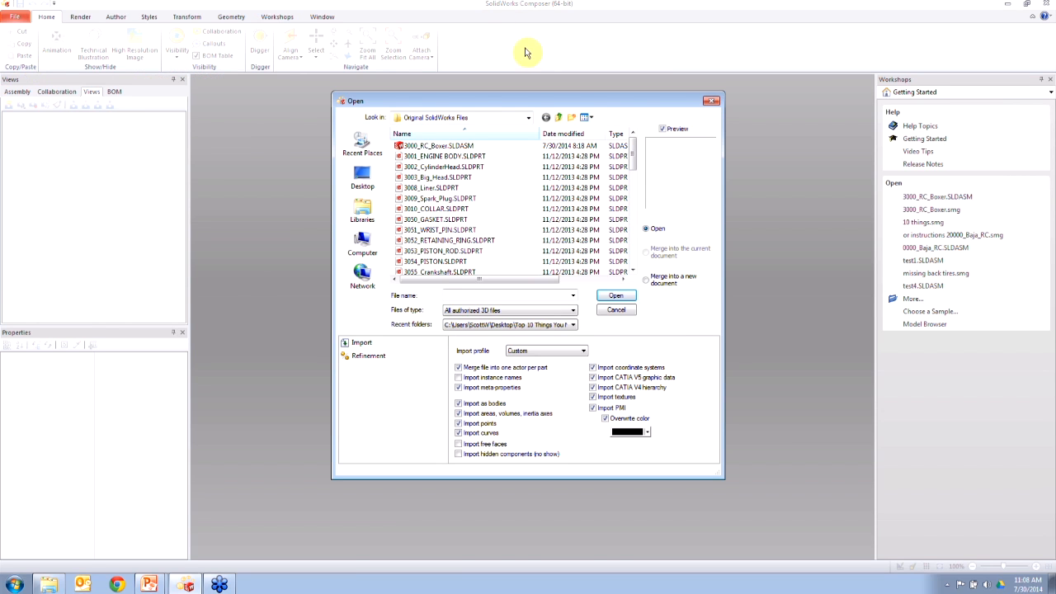
pyautogui.click(402, 146)
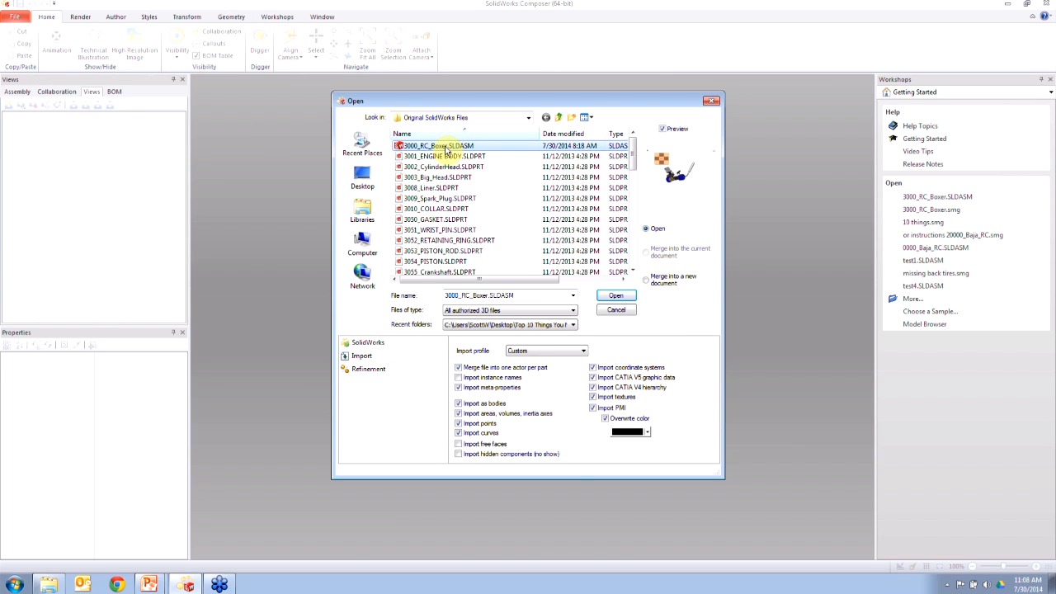
pyautogui.click(483, 310)
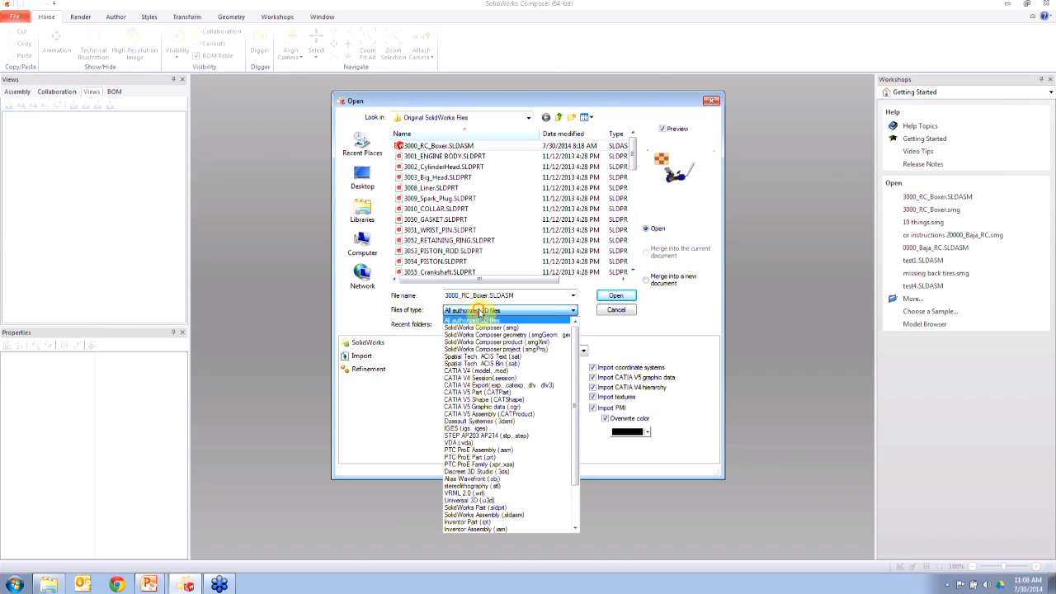
pyautogui.click(511, 515)
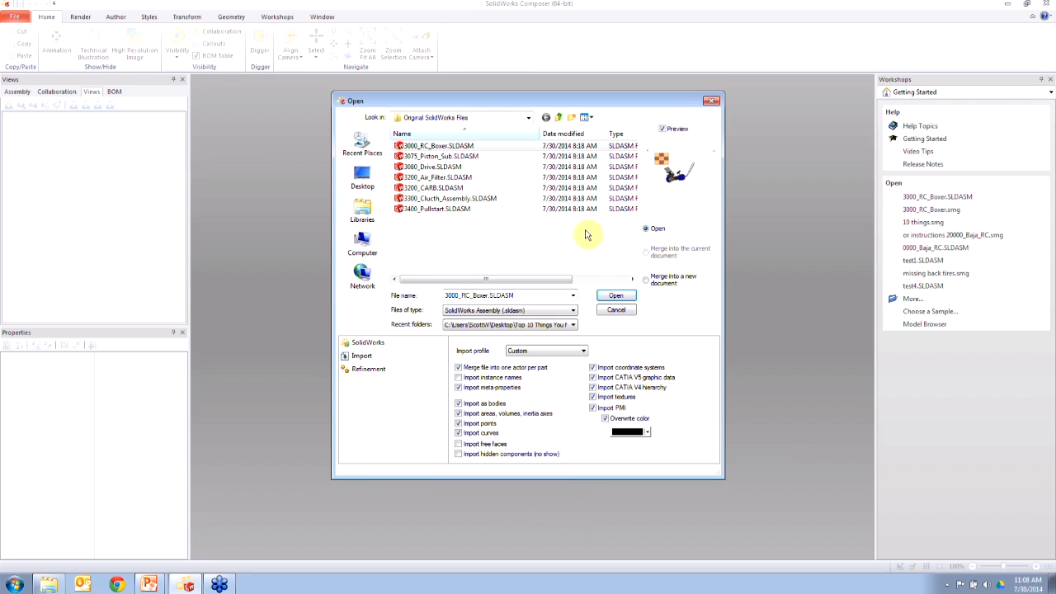
# Step: Open 3000_RC_Boxer.SLDASM with the Merge into a new document option
pyautogui.click(449, 156)
pyautogui.click(437, 134)
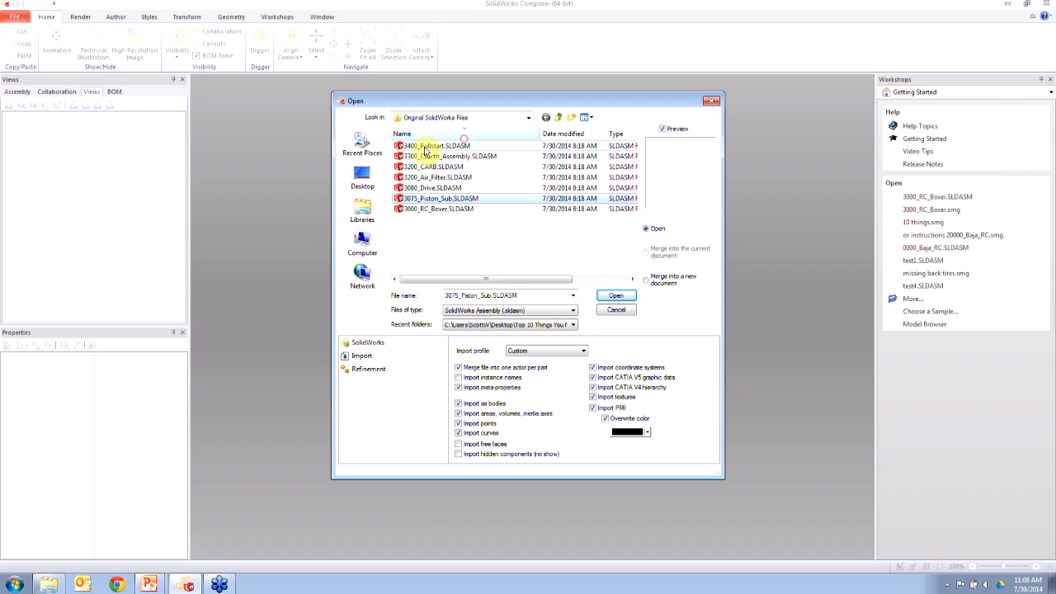
pyautogui.click(443, 211)
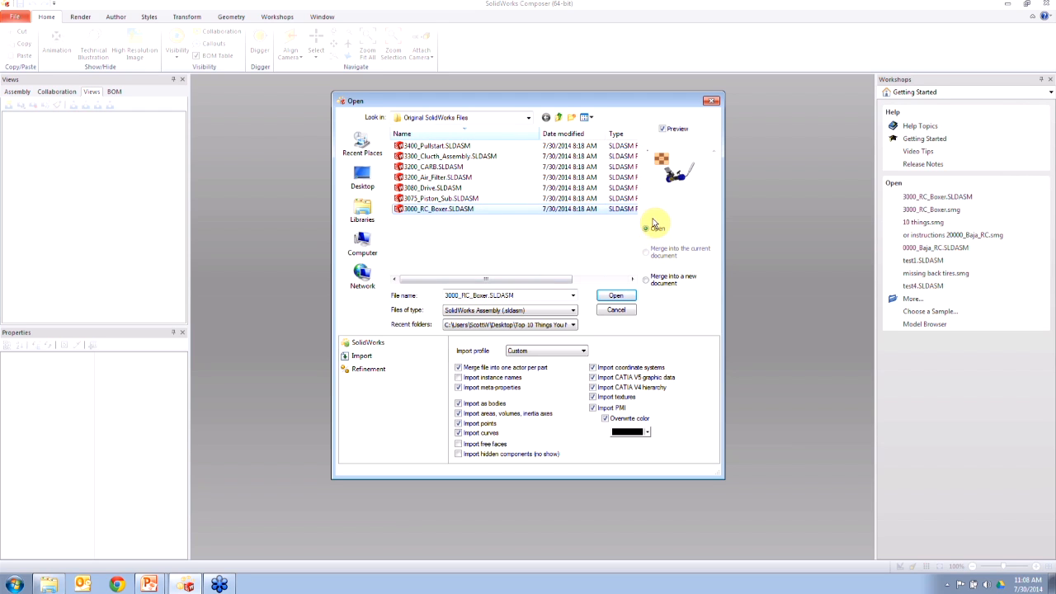
pyautogui.click(647, 281)
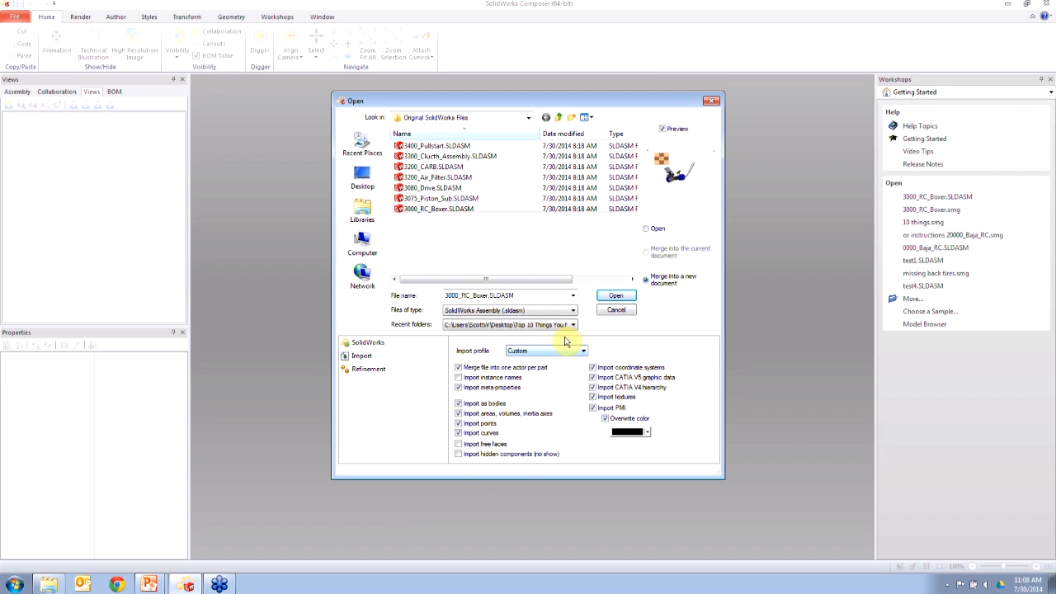
pyautogui.click(617, 296)
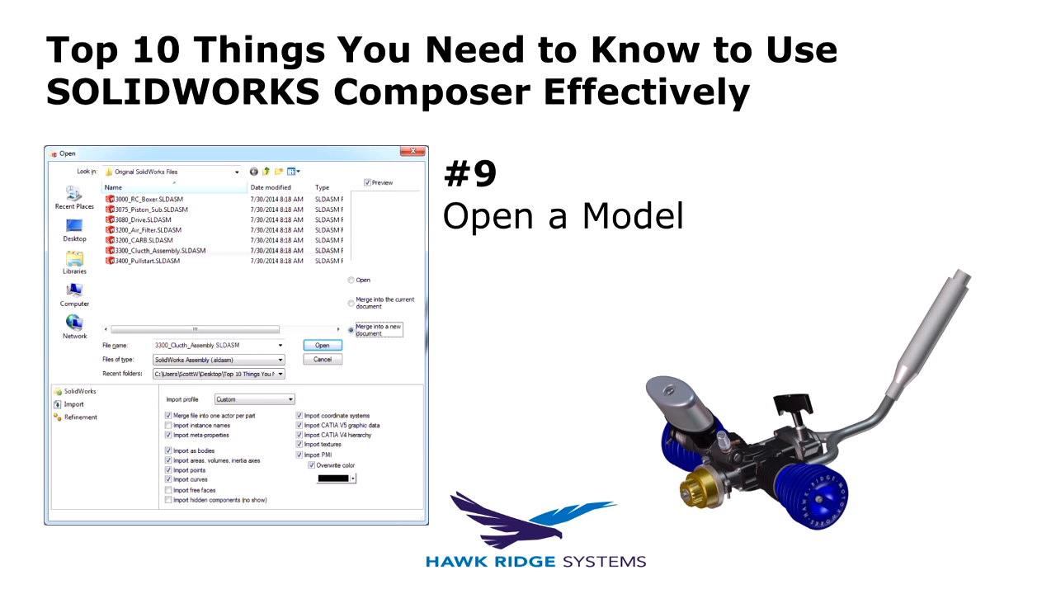
# Step: Switch from the slide show back to SolidWorks Composer and display the model's assembly tree
pyautogui.hotkey('alt', 'Tab')
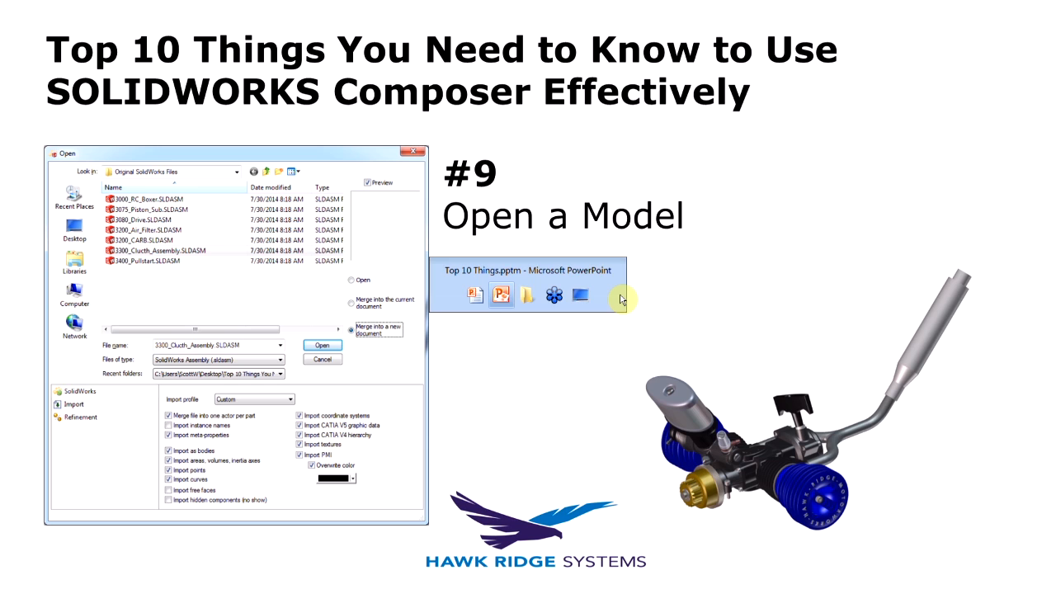
pyautogui.hotkey('alt', 'Tab')
pyautogui.hotkey('alt', 'Tab')
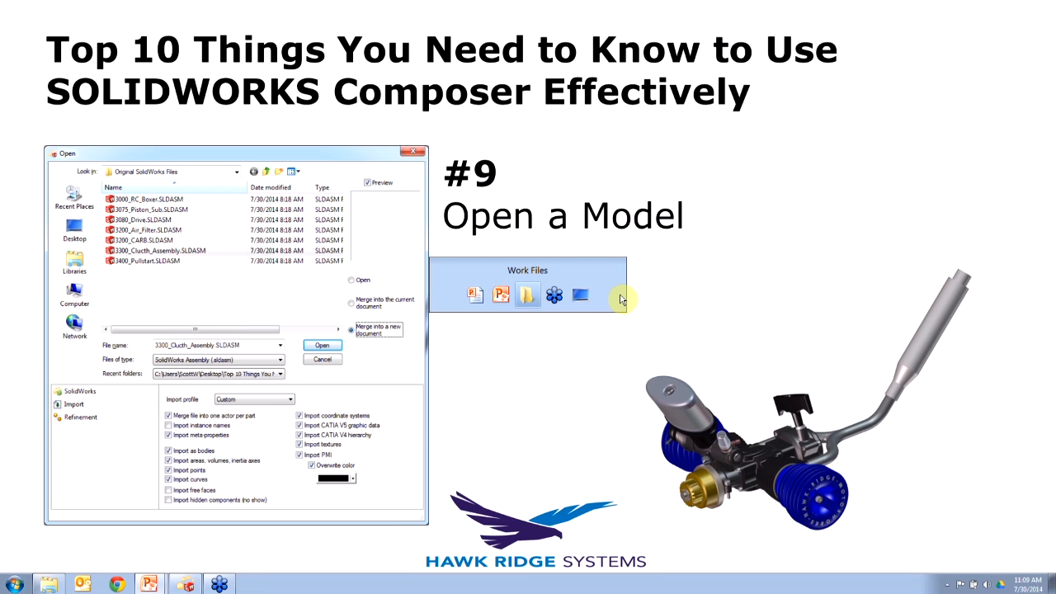
pyautogui.hotkey('alt', 'Tab')
pyautogui.hotkey('alt', 'Tab')
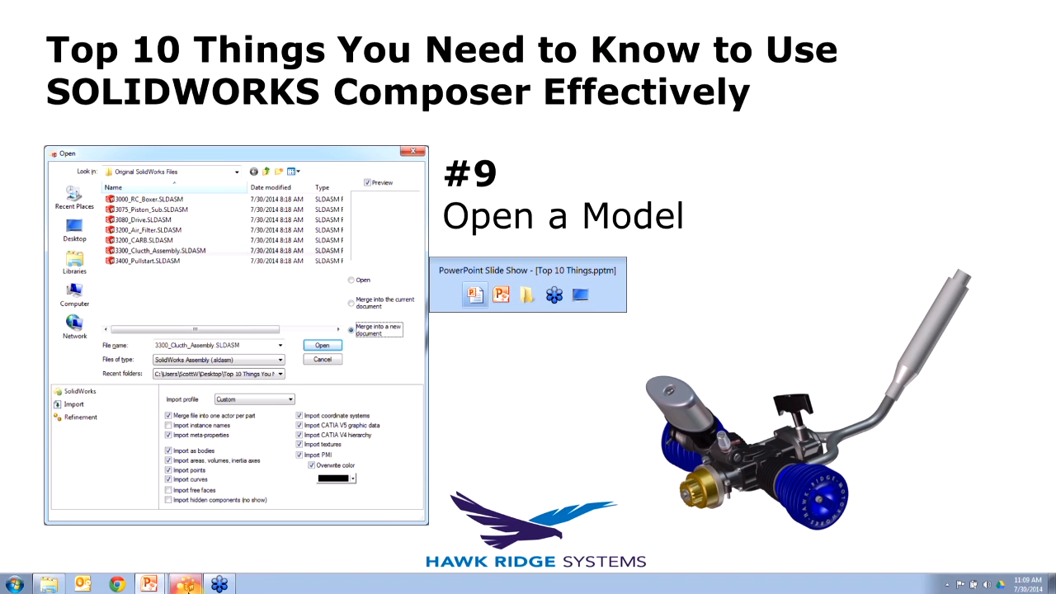
pyautogui.click(188, 588)
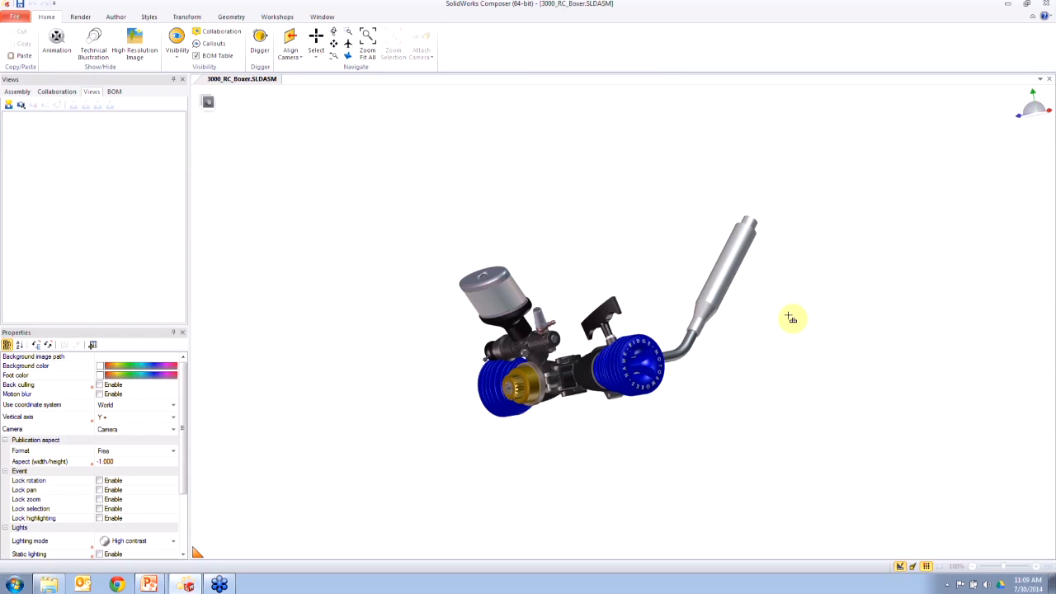
pyautogui.click(19, 92)
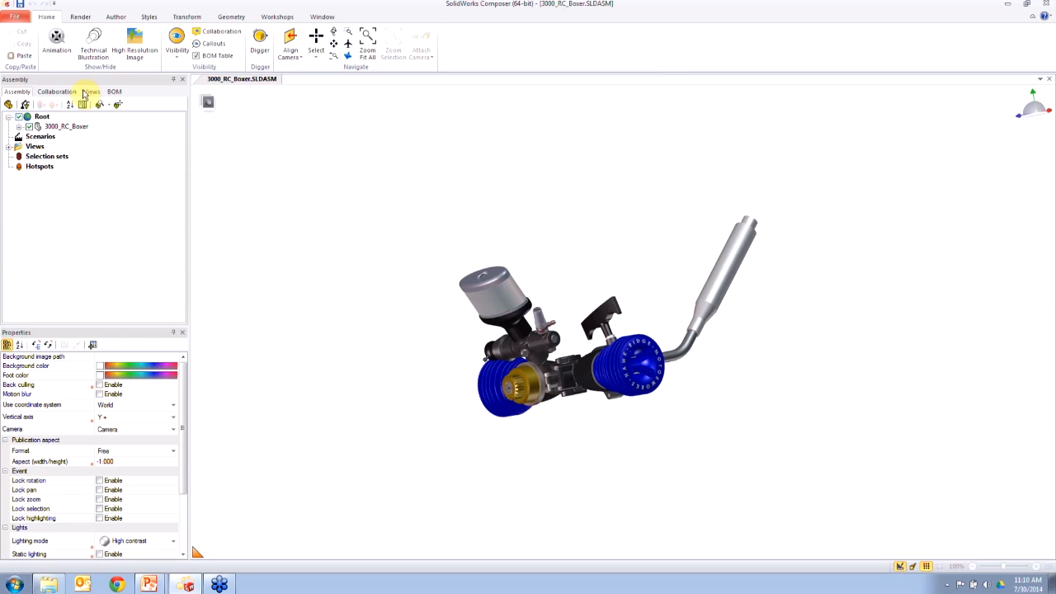
pyautogui.click(15, 17)
pyautogui.click(27, 58)
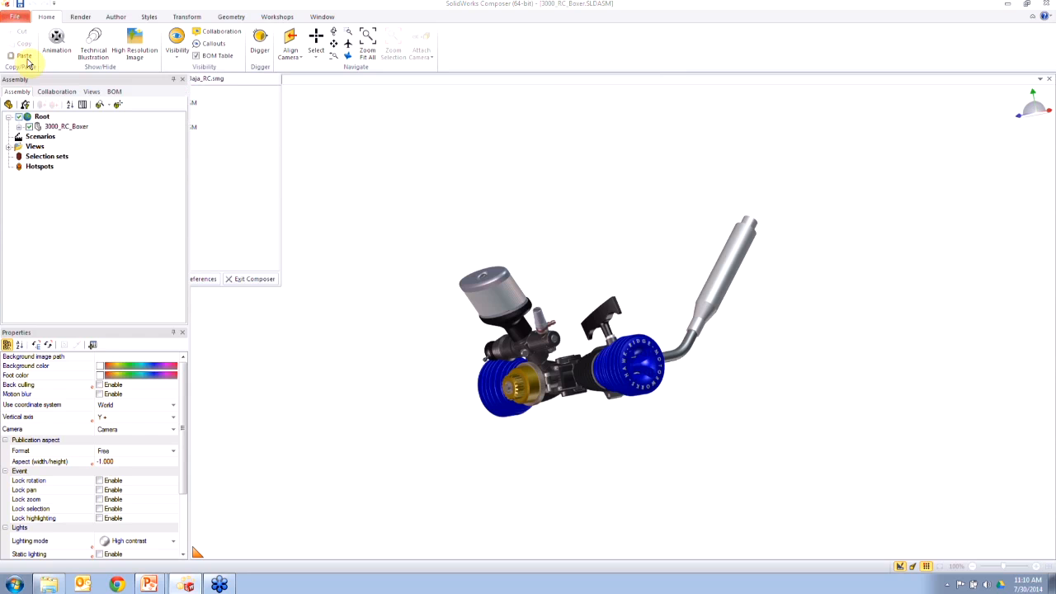
pyautogui.click(449, 229)
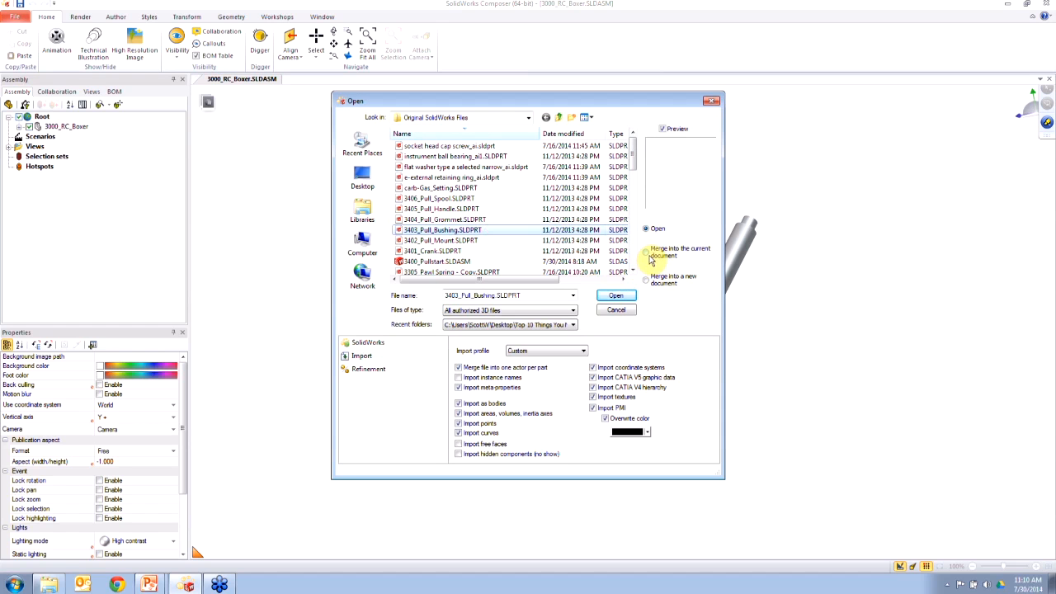
pyautogui.click(615, 297)
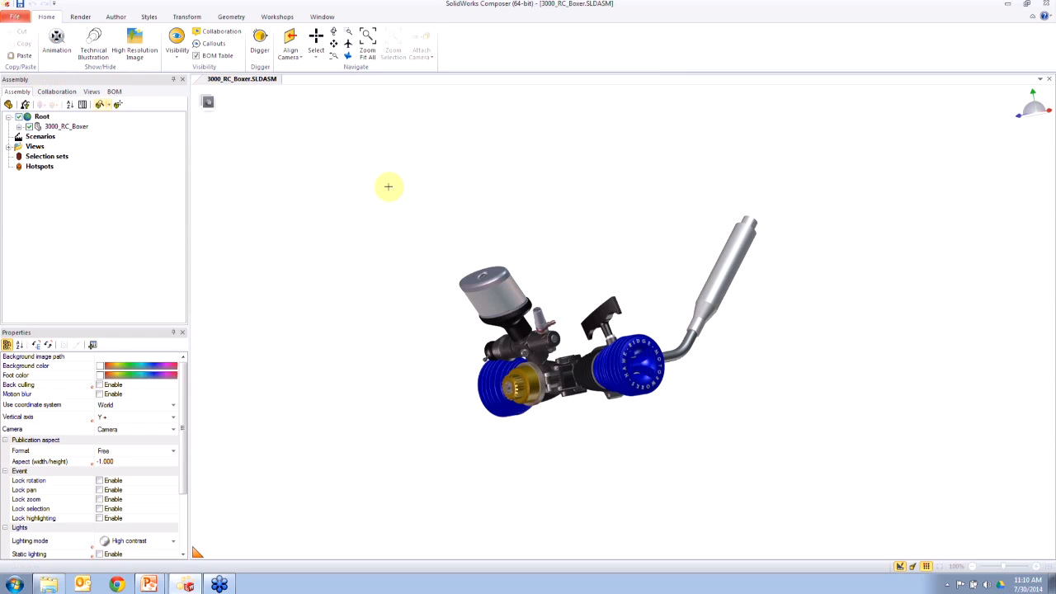
pyautogui.click(14, 16)
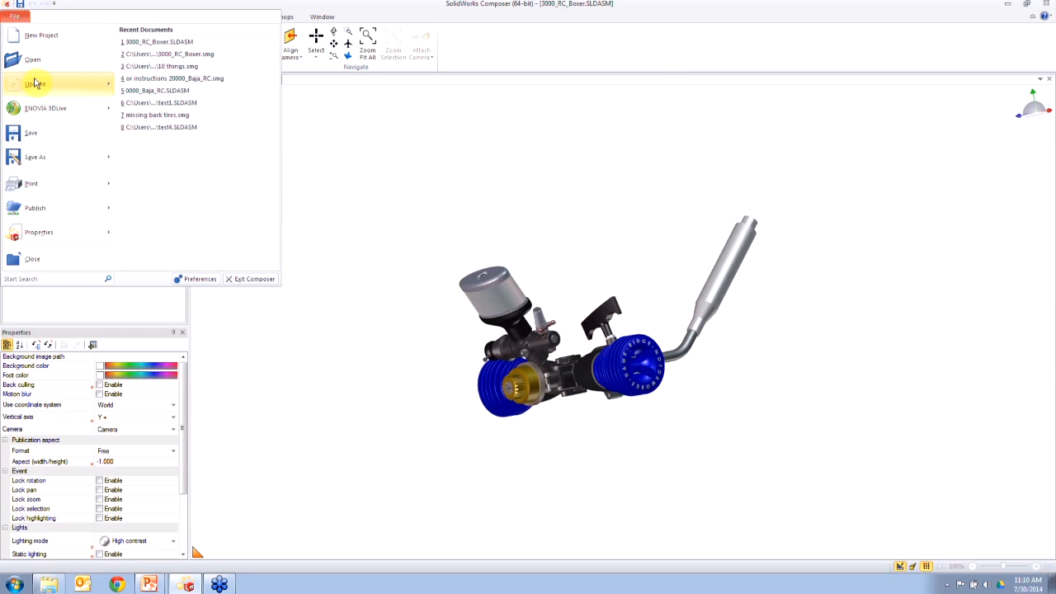
pyautogui.moveTo(27, 86)
pyautogui.click(462, 130)
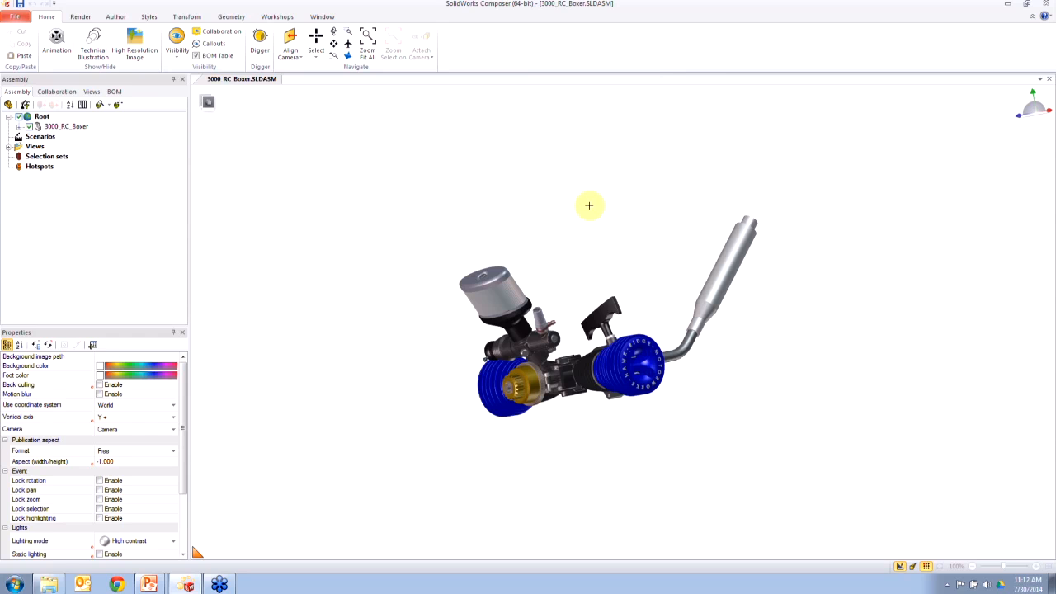
# Step: Examine the RC Boxer engine assembly from different angles and distances by rotating, panning and zooming the view
pyautogui.moveTo(627, 206); pyautogui.dragTo(610, 215, button='right')
pyautogui.moveTo(610, 215); pyautogui.dragTo(734, 321)
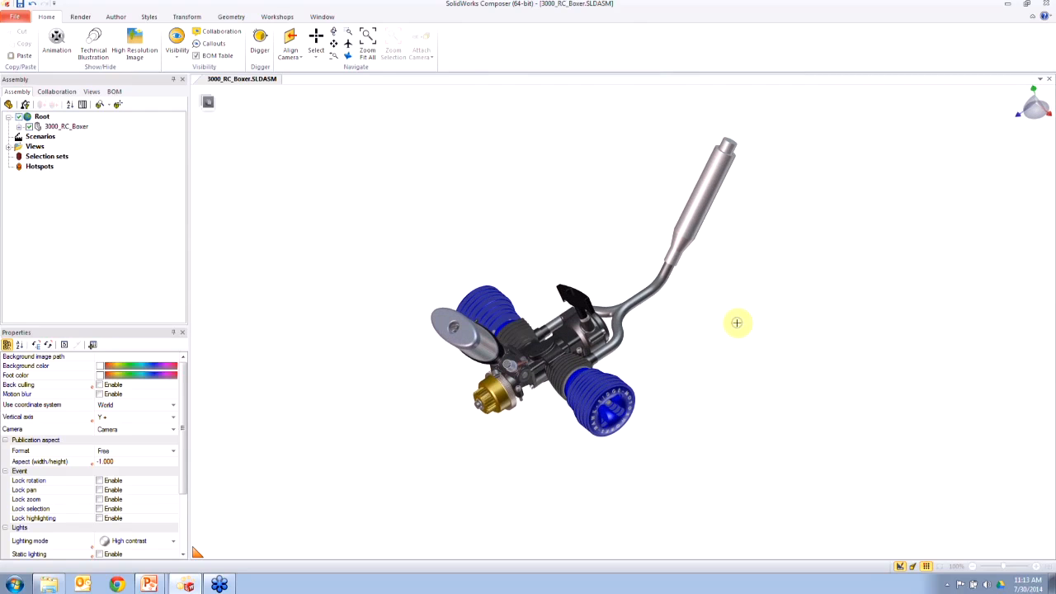
pyautogui.moveTo(659, 330); pyautogui.dragTo(632, 293)
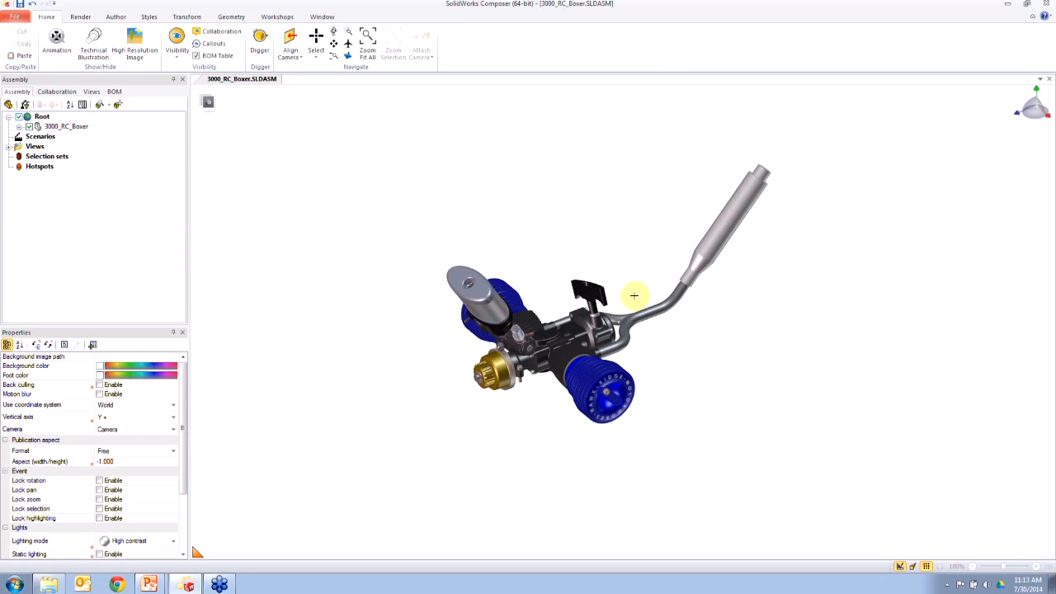
pyautogui.moveTo(509, 231); pyautogui.dragTo(607, 207)
pyautogui.moveTo(591, 365); pyautogui.dragTo(478, 379, button='right')
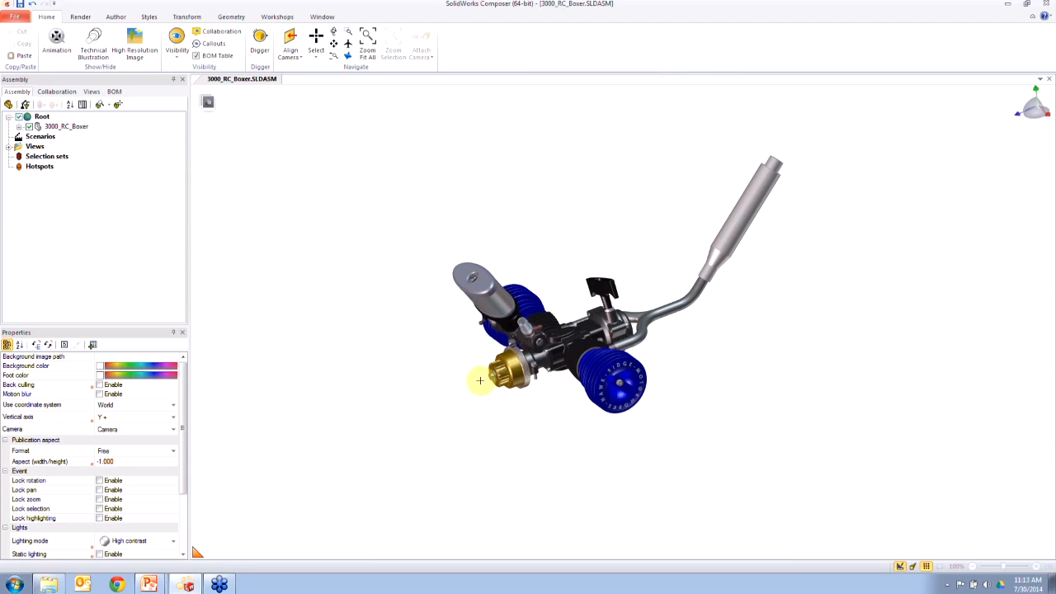
pyautogui.scroll(2, 636, 299)
pyautogui.moveTo(625, 297); pyautogui.dragTo(617, 361, button='middle')
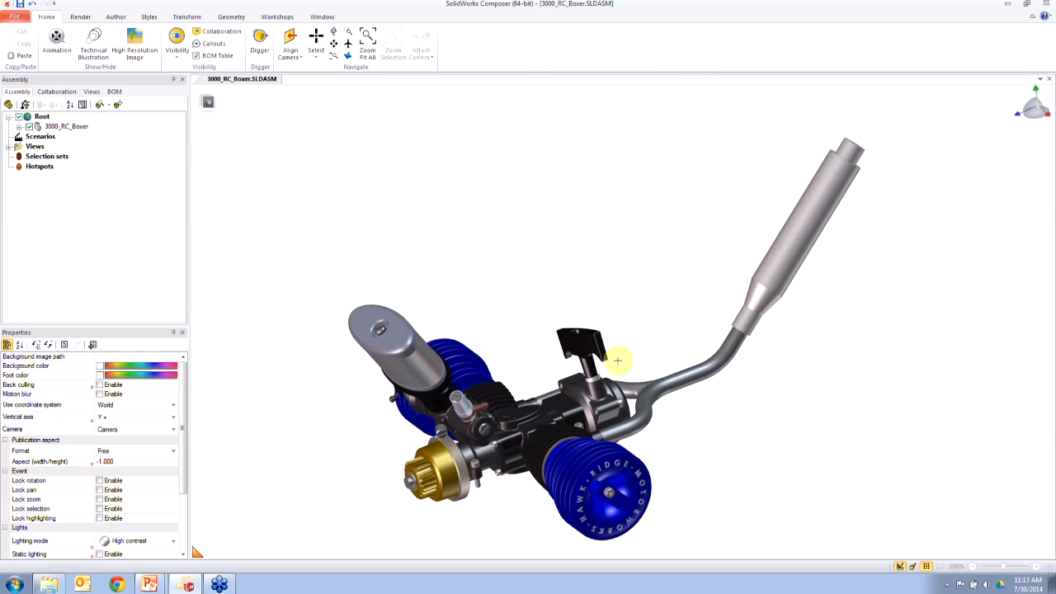
pyautogui.scroll(-3, 652, 341)
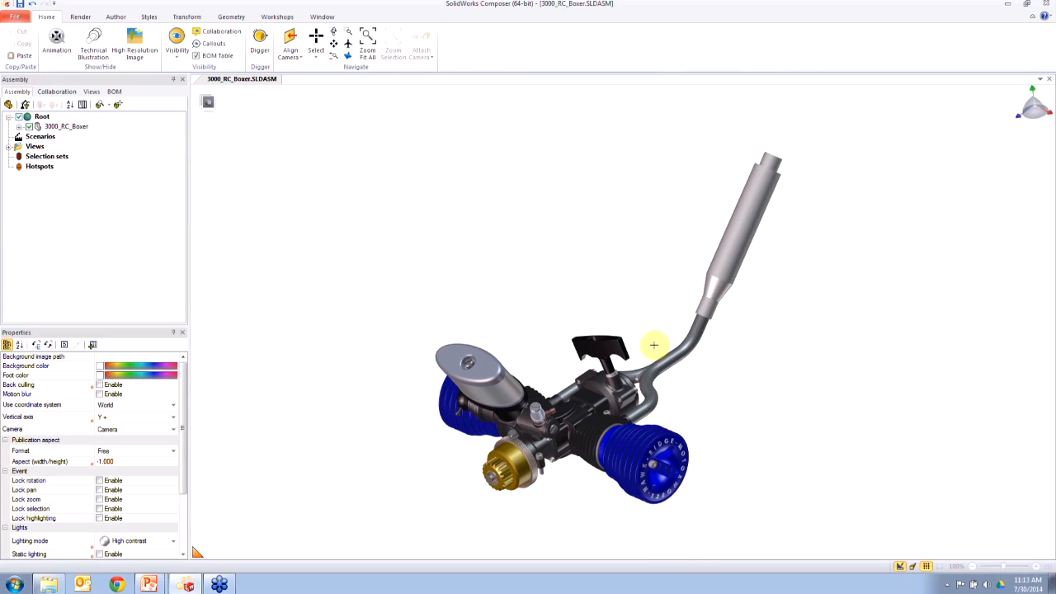
pyautogui.moveTo(575, 323); pyautogui.dragTo(551, 291)
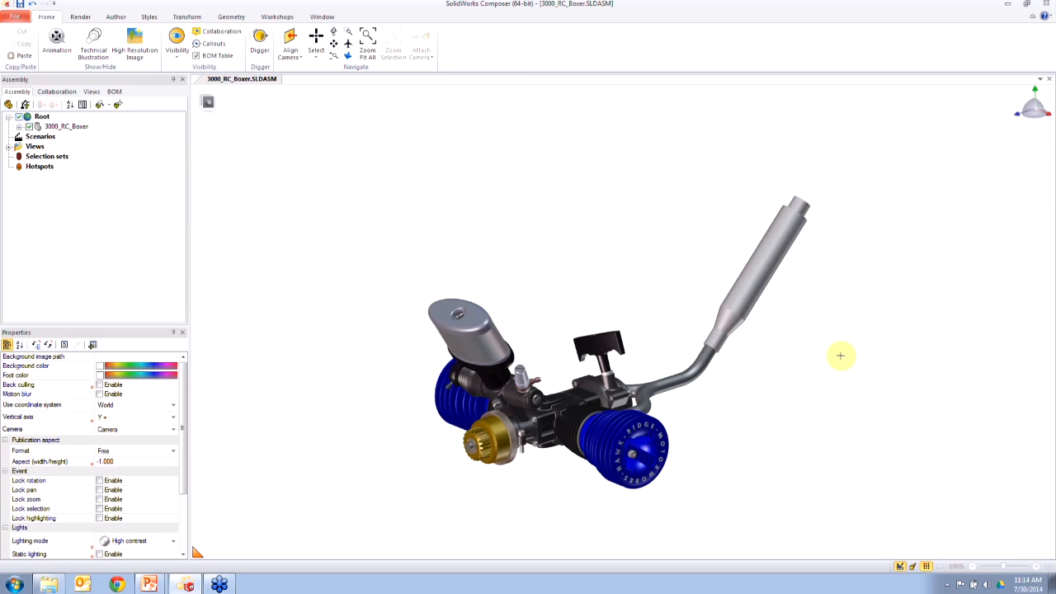
pyautogui.moveTo(651, 268)
pyautogui.mouseDown()
pyautogui.moveTo(608, 283)
pyautogui.moveTo(638, 263)
pyautogui.moveTo(661, 284)
pyautogui.mouseUp()
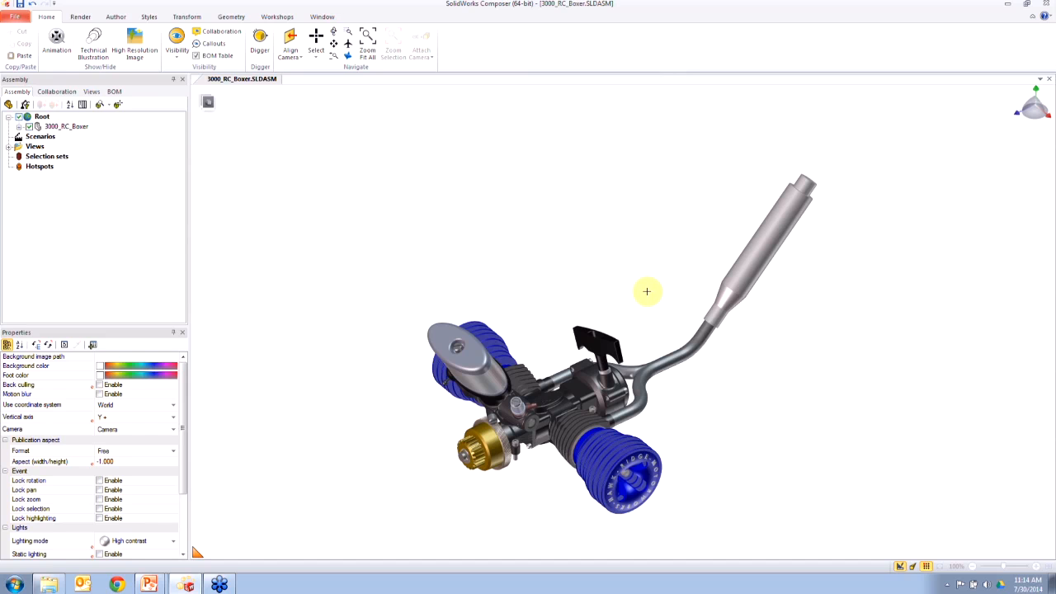
# Step: Inspect the engine from a low front angle and from above using the temporary rotate mode
pyautogui.press('alt')
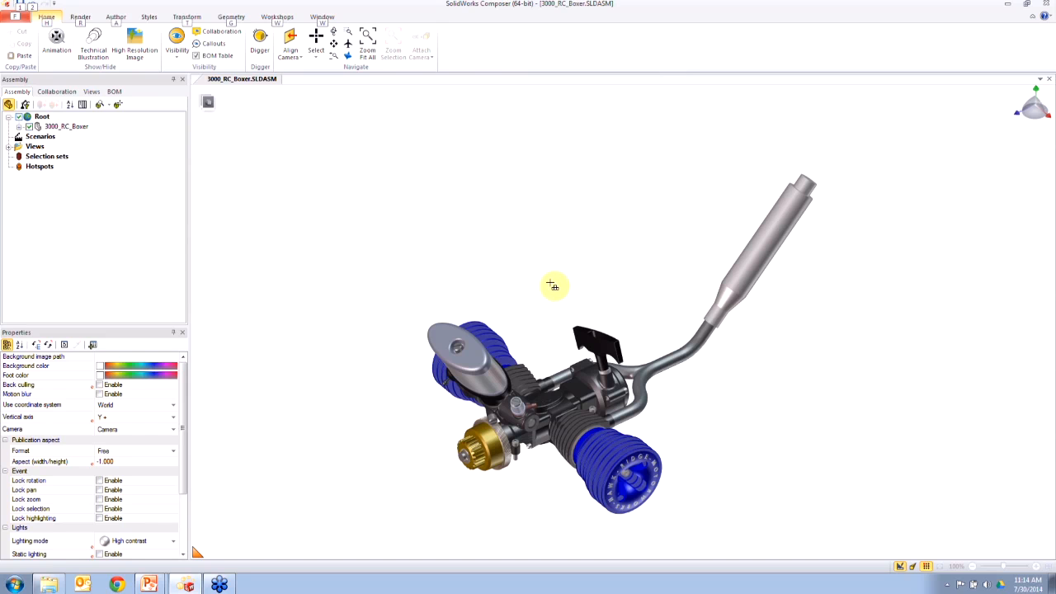
pyautogui.moveTo(549, 283); pyautogui.dragTo(607, 284)
pyautogui.press('alt')
pyautogui.moveTo(608, 284); pyautogui.dragTo(624, 239, button='right')
pyautogui.moveTo(665, 306); pyautogui.dragTo(490, 499, button='right')
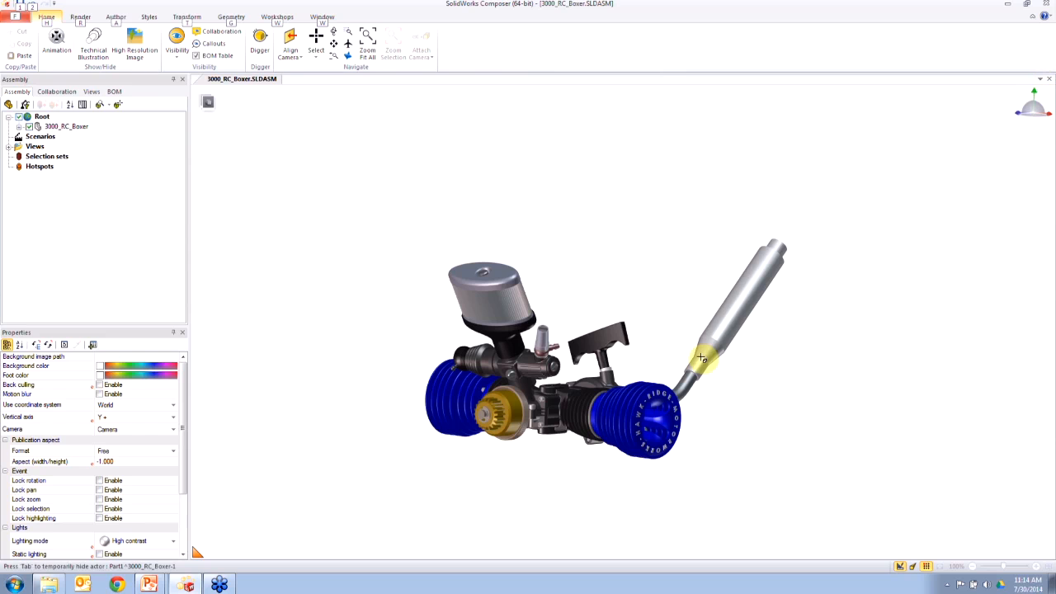
pyautogui.keyDown('alt'); pyautogui.moveTo(676, 287); pyautogui.dragTo(666, 408, button='right'); pyautogui.keyUp('alt')
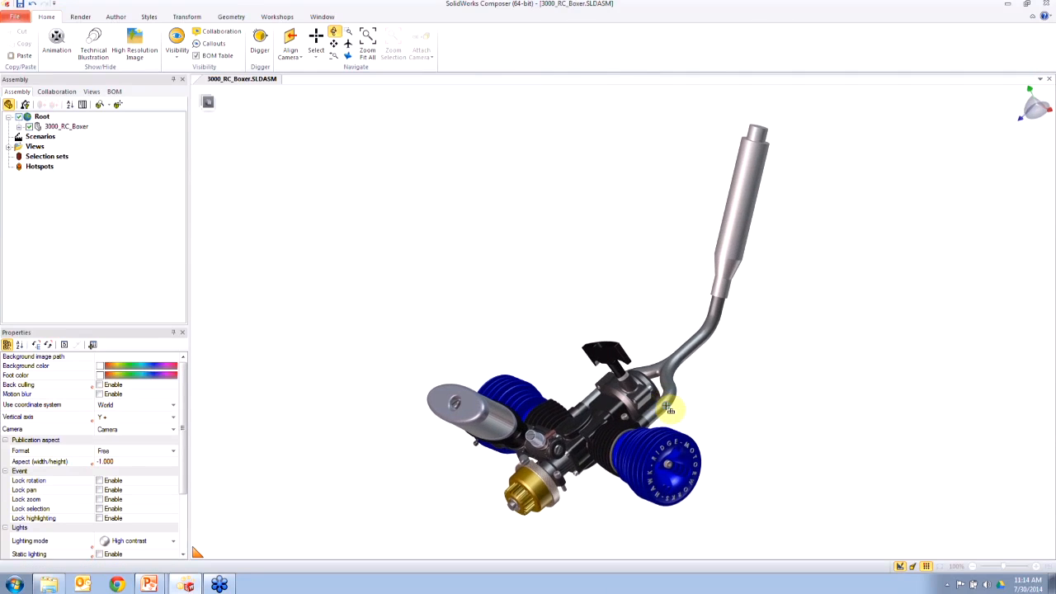
# Step: Inspect the engine and its exhaust from several angles using the temporary pan and rotate modes
pyautogui.moveTo(696, 410); pyautogui.dragTo(608, 400, button='middle')
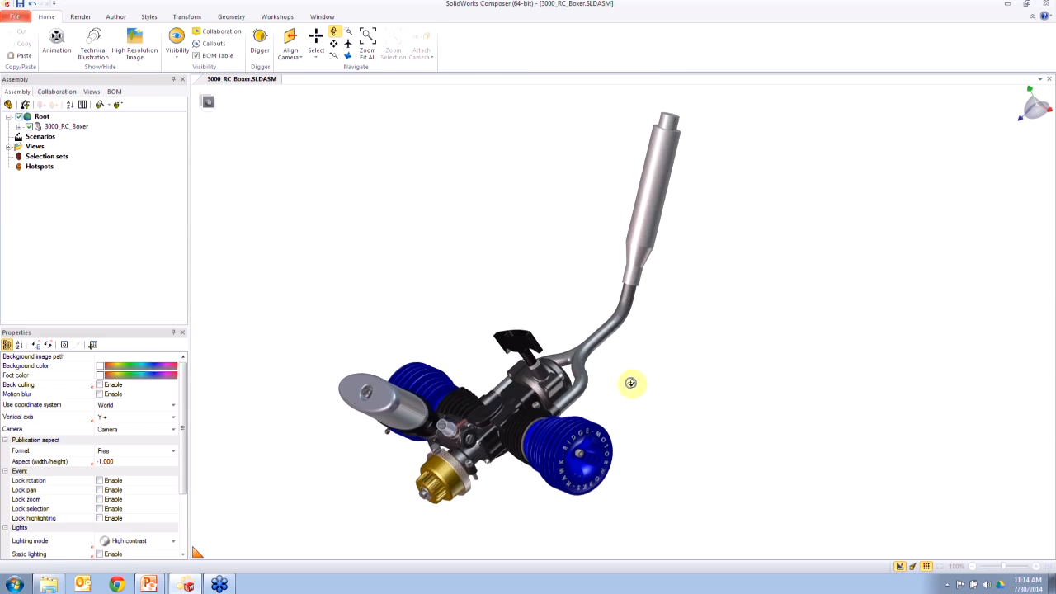
pyautogui.moveTo(631, 382); pyautogui.dragTo(593, 397)
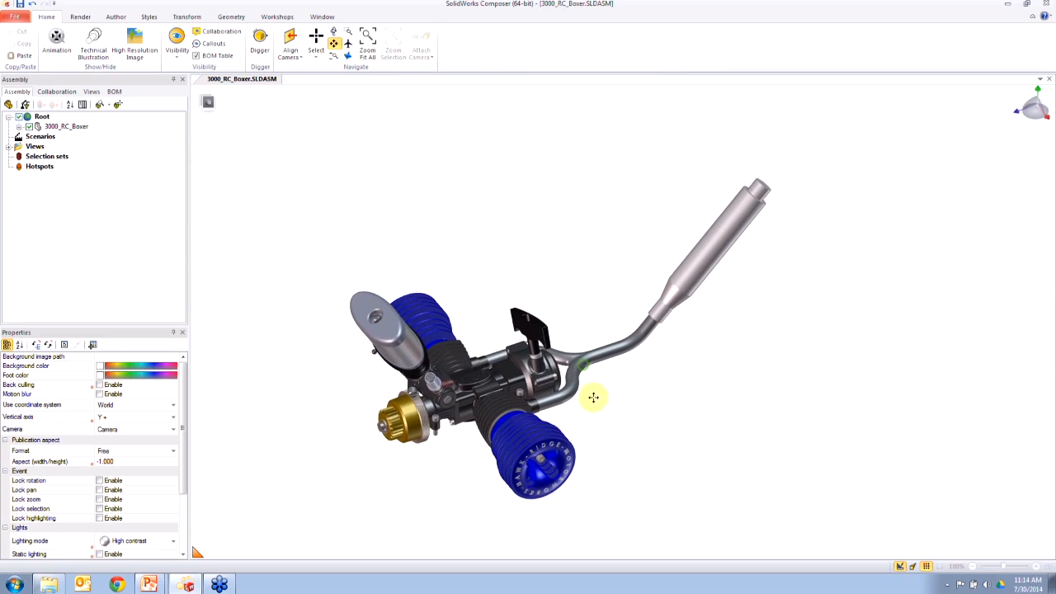
pyautogui.press('alt')
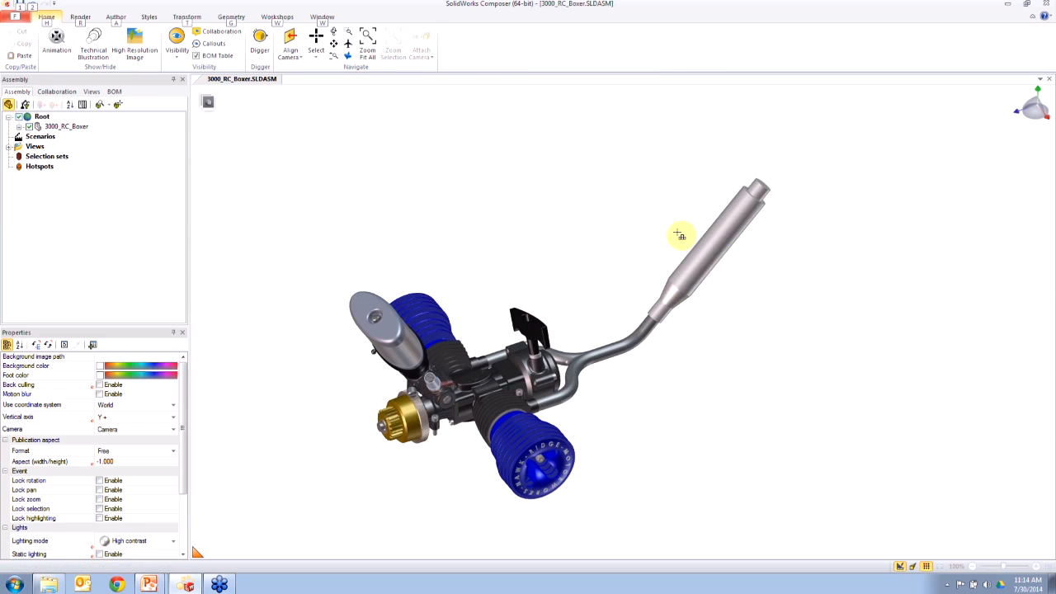
pyautogui.moveTo(770, 316); pyautogui.dragTo(732, 297)
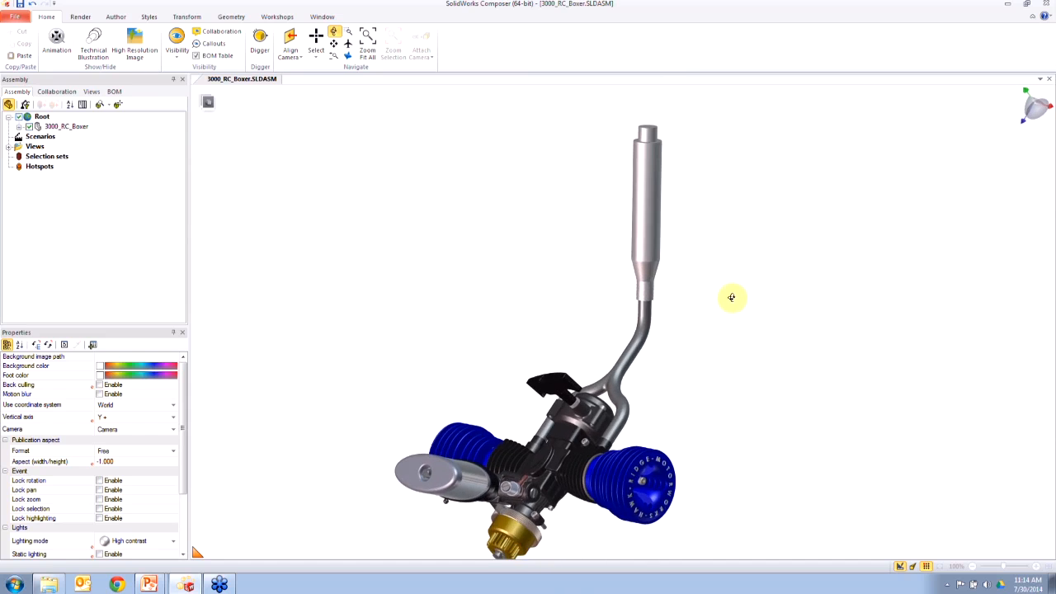
pyautogui.moveTo(732, 297); pyautogui.dragTo(731, 309, button='right')
pyautogui.moveTo(659, 401); pyautogui.dragTo(525, 336, button='middle')
pyautogui.press('space')
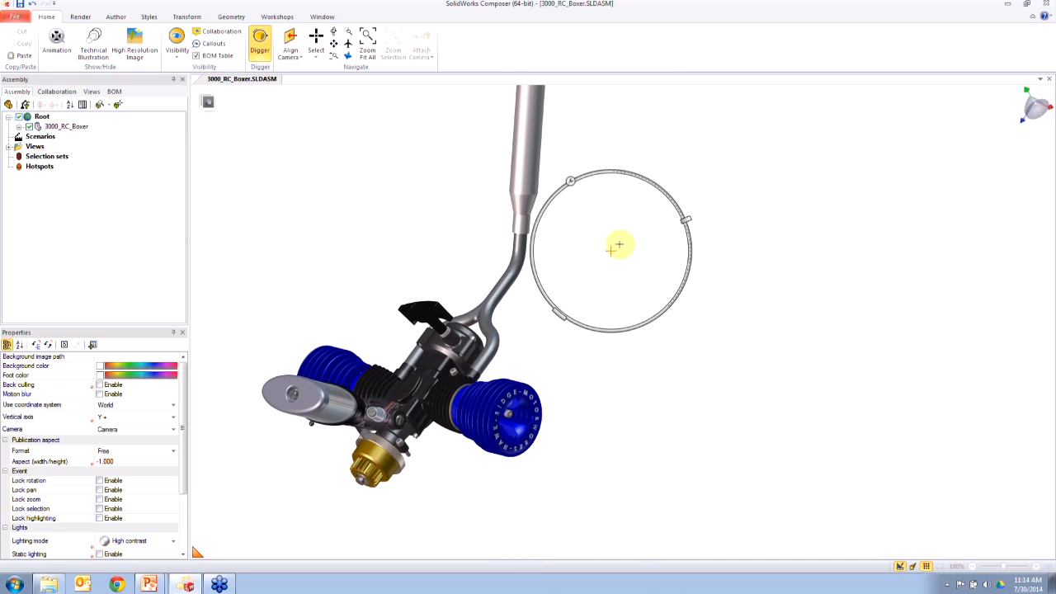
pyautogui.moveTo(676, 141); pyautogui.dragTo(701, 258, button='right')
pyautogui.press('space')
# Step: Examine the whole engine assembly up close and from farther away by zooming, panning and rotating the view
pyautogui.scroll(2, 605, 239)
pyautogui.moveTo(606, 238); pyautogui.dragTo(825, 325, button='middle')
pyautogui.moveTo(551, 327); pyautogui.dragTo(575, 302, button='right')
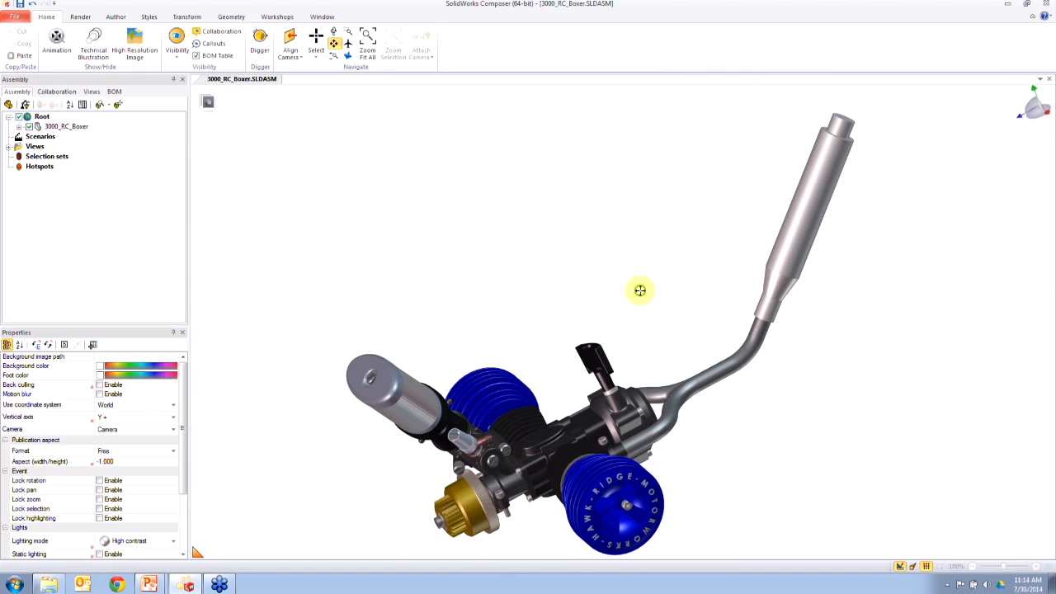
pyautogui.moveTo(640, 290); pyautogui.dragTo(607, 339, button='right')
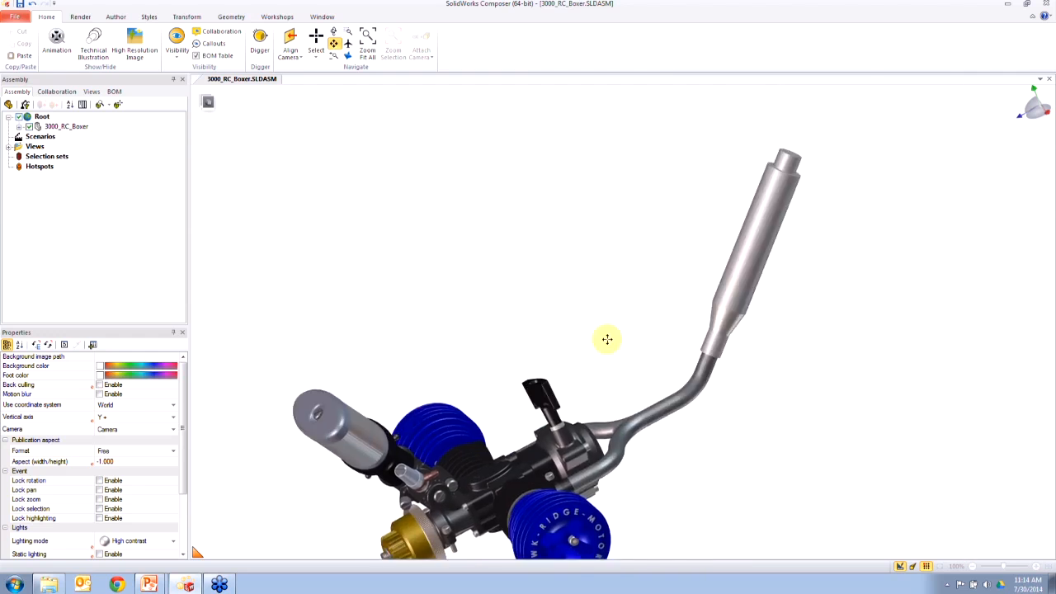
pyautogui.moveTo(606, 339); pyautogui.dragTo(695, 234)
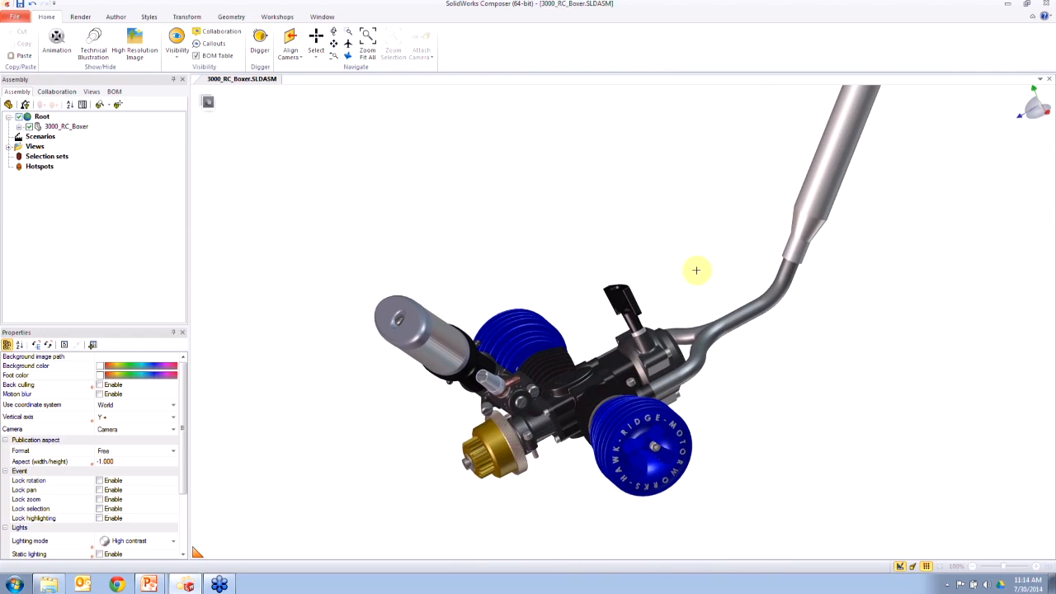
pyautogui.scroll(-4, 696, 269)
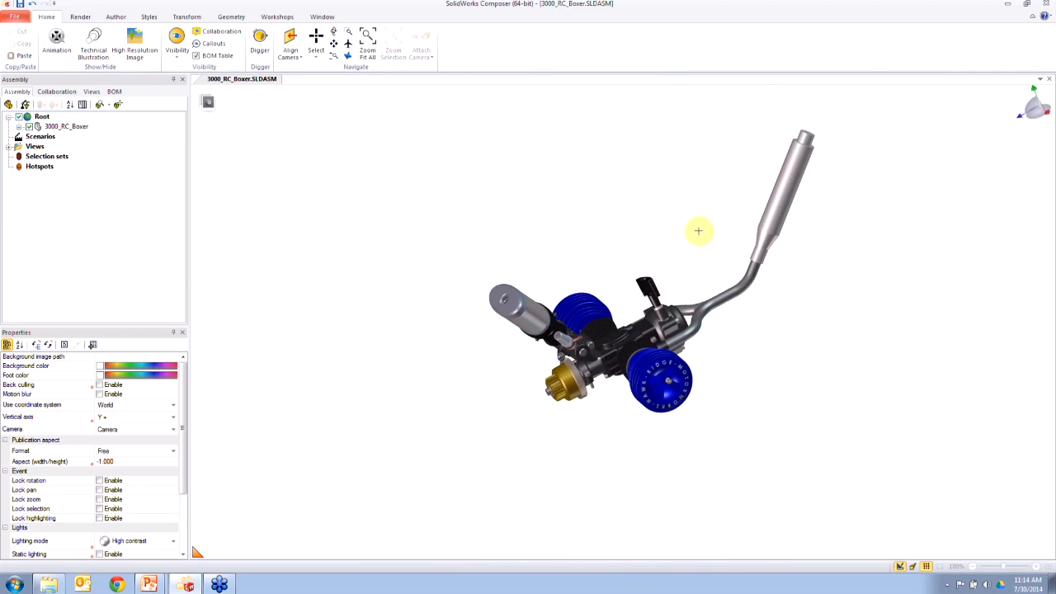
pyautogui.moveTo(698, 230); pyautogui.dragTo(683, 287)
pyautogui.scroll(3, 683, 288)
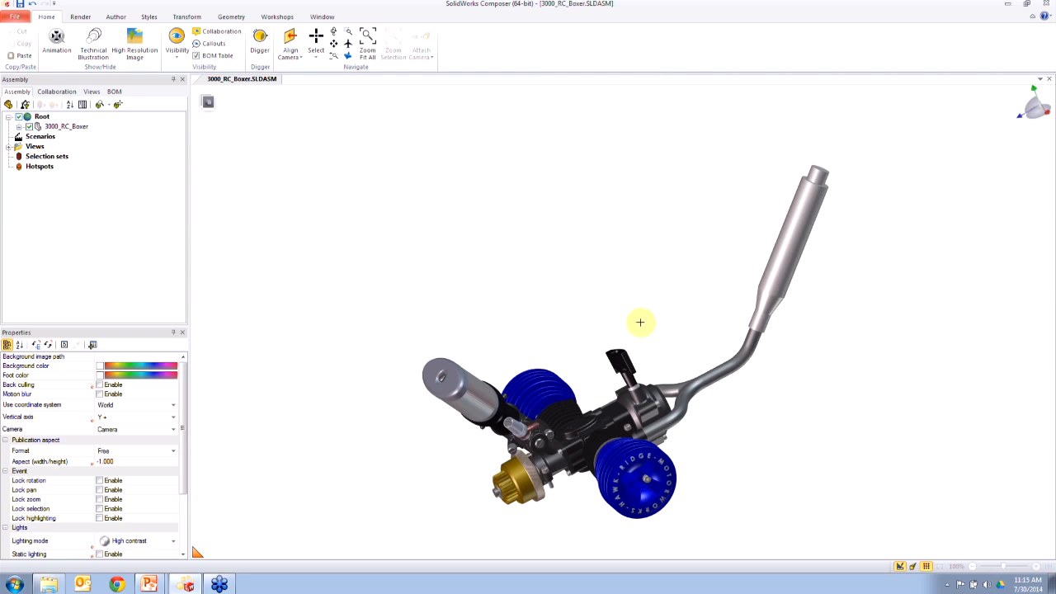
pyautogui.scroll(-5, 642, 322)
pyautogui.scroll(5, 646, 319)
pyautogui.moveTo(647, 317); pyautogui.dragTo(648, 300, button='middle')
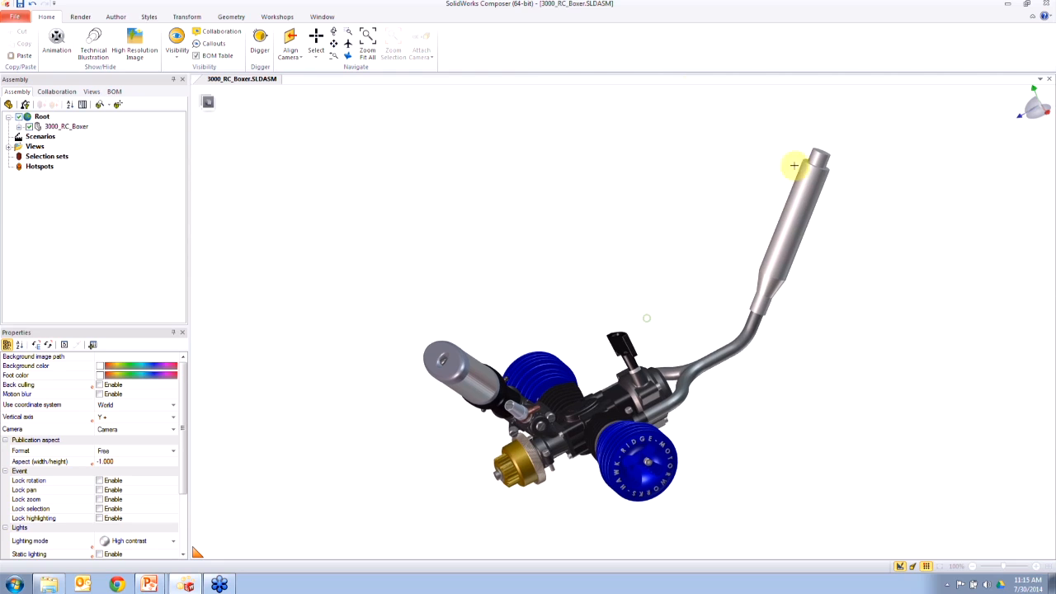
pyautogui.click(18, 16)
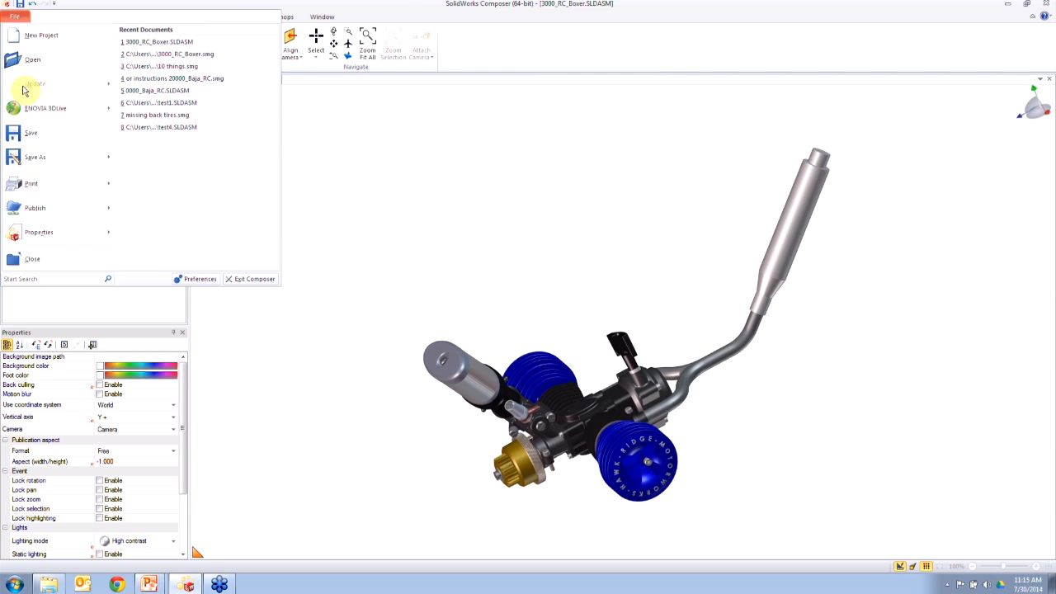
pyautogui.moveTo(49, 238)
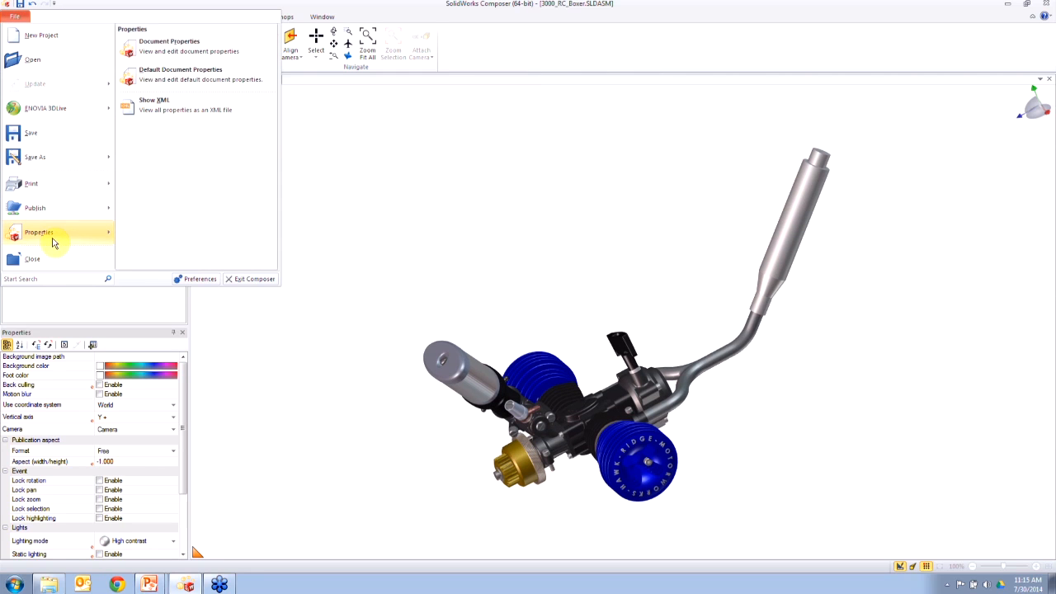
pyautogui.click(176, 49)
pyautogui.click(635, 128)
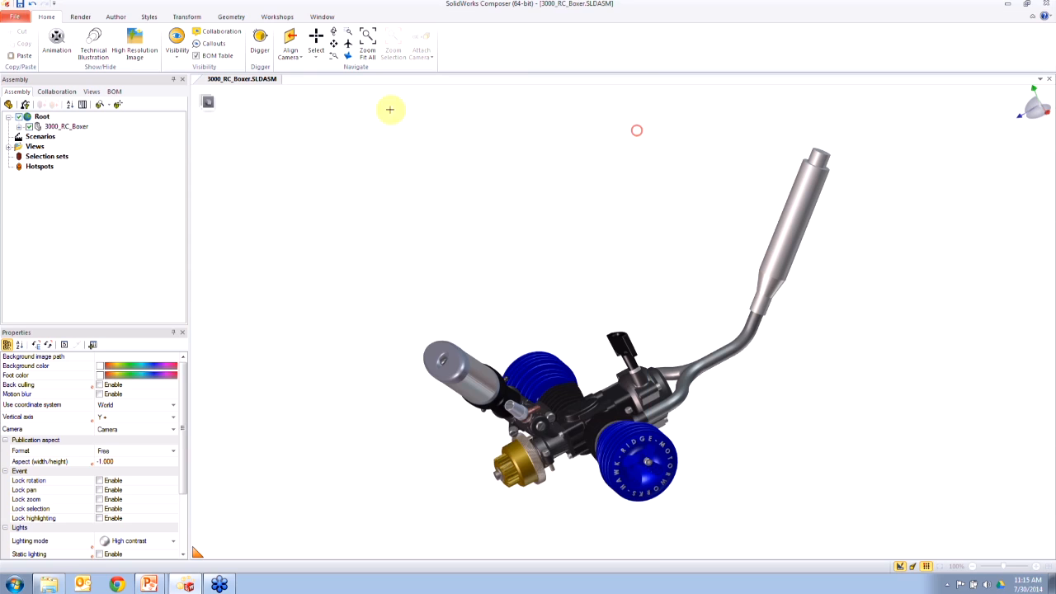
# Step: Review the mouse button customization in the Navigation section of the application preferences
pyautogui.click(15, 16)
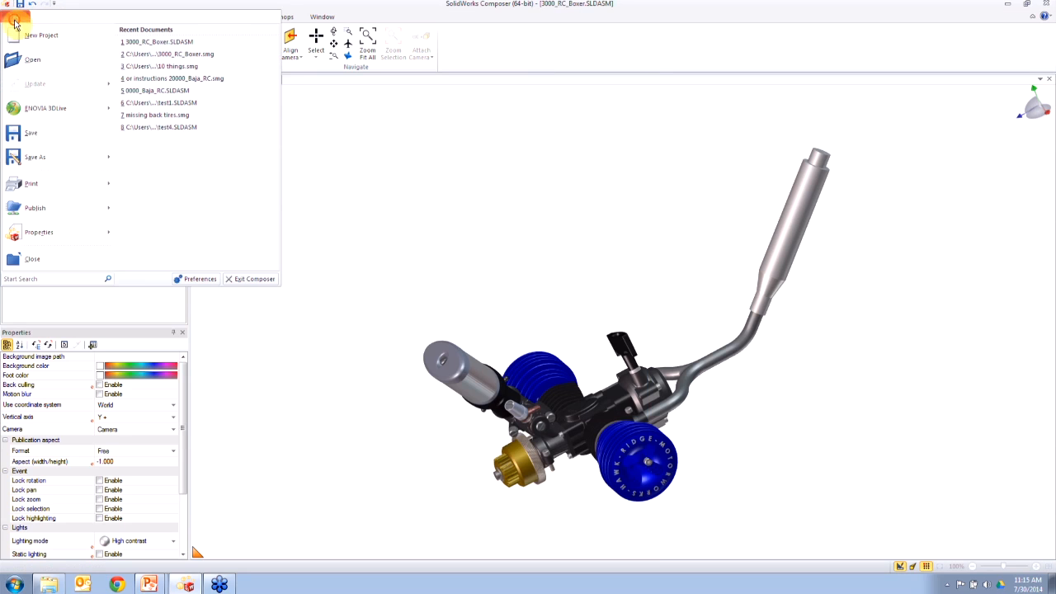
pyautogui.click(202, 280)
pyautogui.click(359, 179)
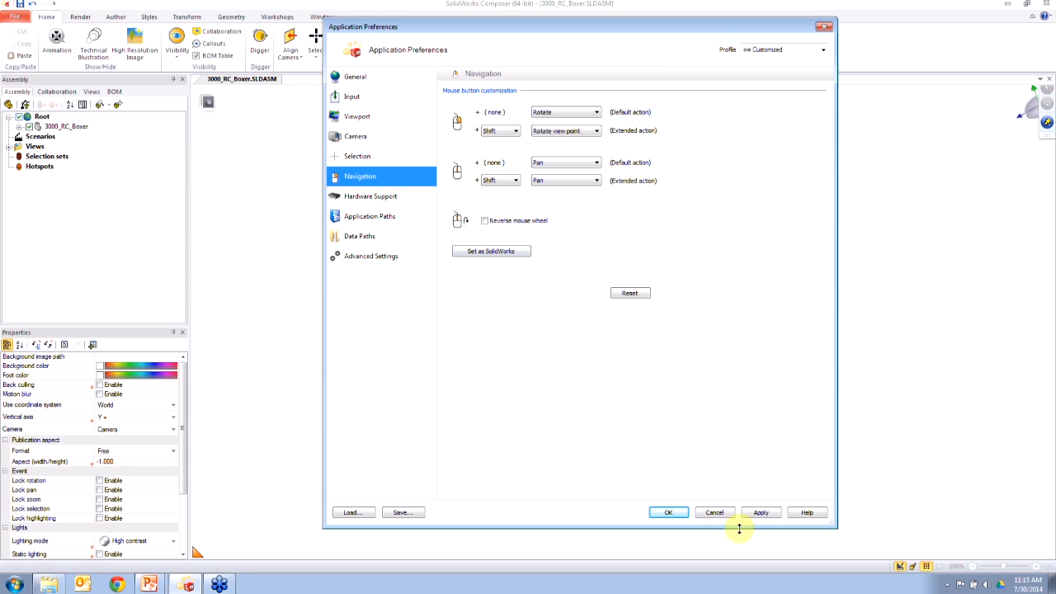
pyautogui.click(715, 513)
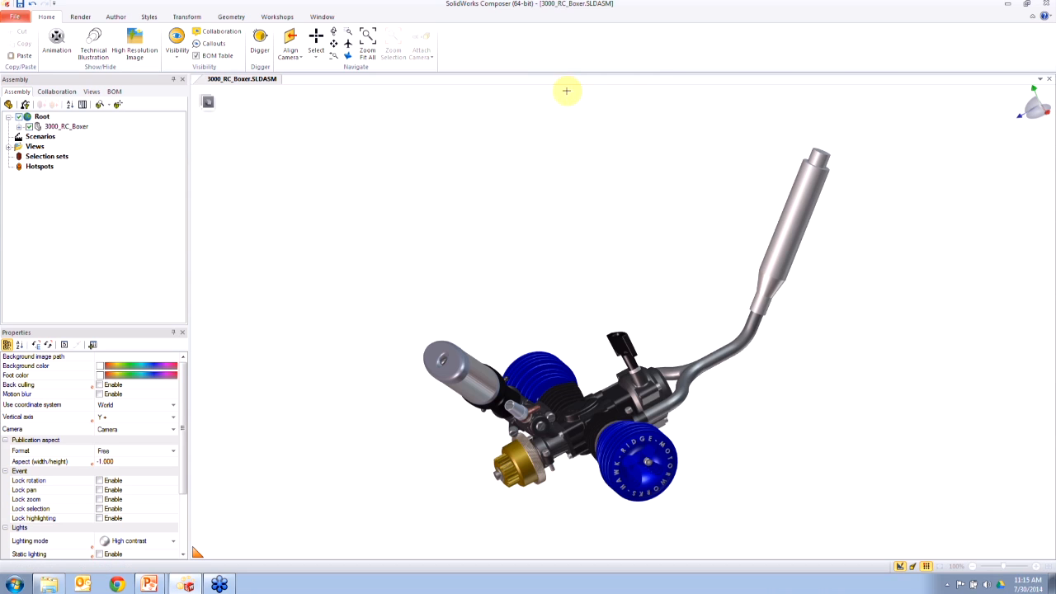
# Step: Turn the engine to a raised three-quarter front view centered in the viewport and display the document's views list
pyautogui.moveTo(555, 244); pyautogui.dragTo(544, 236, button='middle')
pyautogui.moveTo(570, 249); pyautogui.dragTo(561, 215)
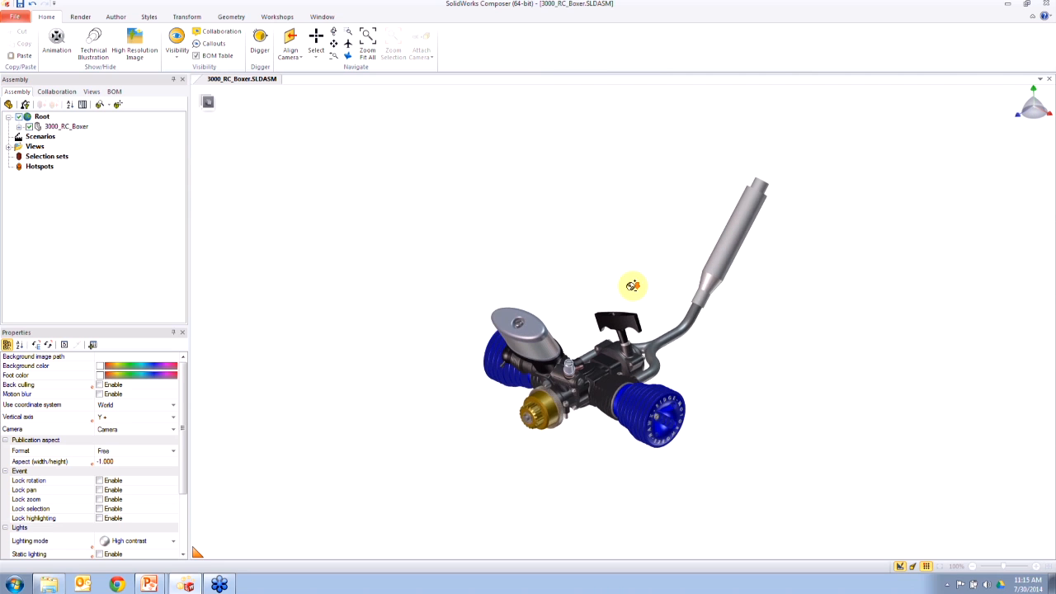
pyautogui.moveTo(631, 286); pyautogui.dragTo(611, 249, button='right')
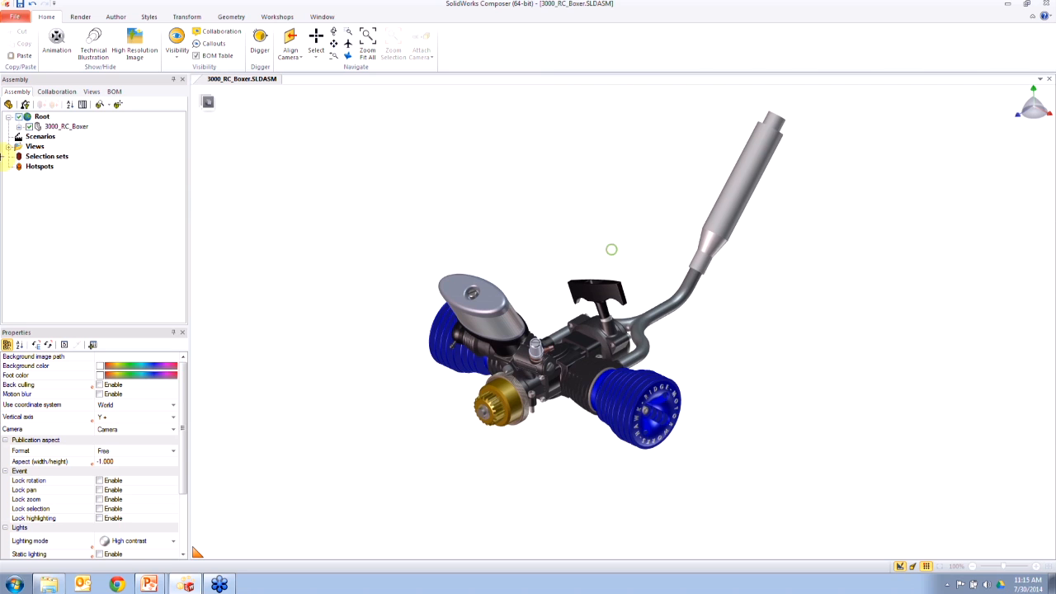
pyautogui.click(92, 92)
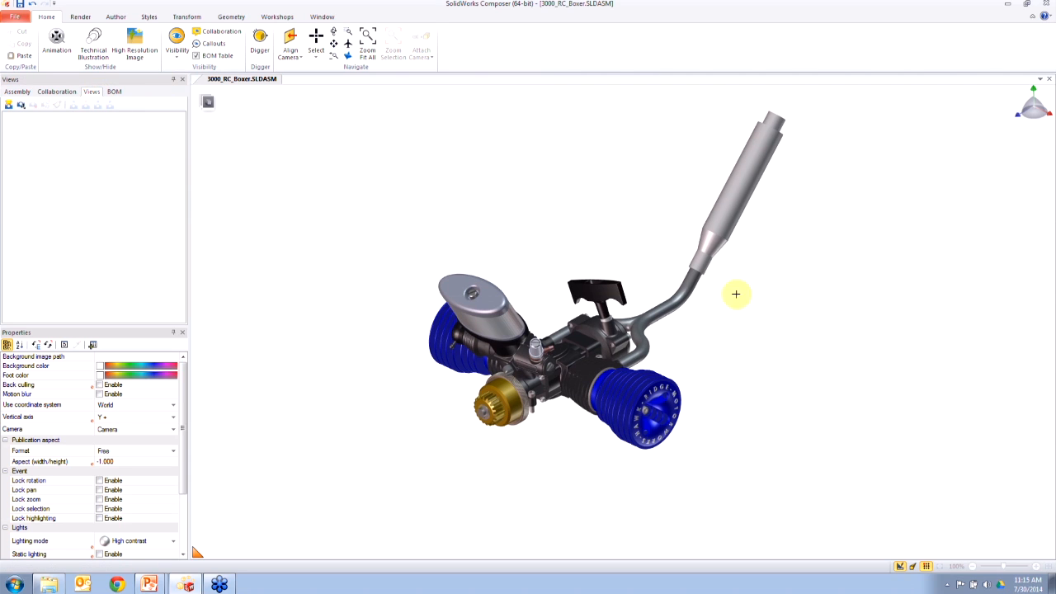
pyautogui.moveTo(735, 292); pyautogui.dragTo(783, 342, button='right')
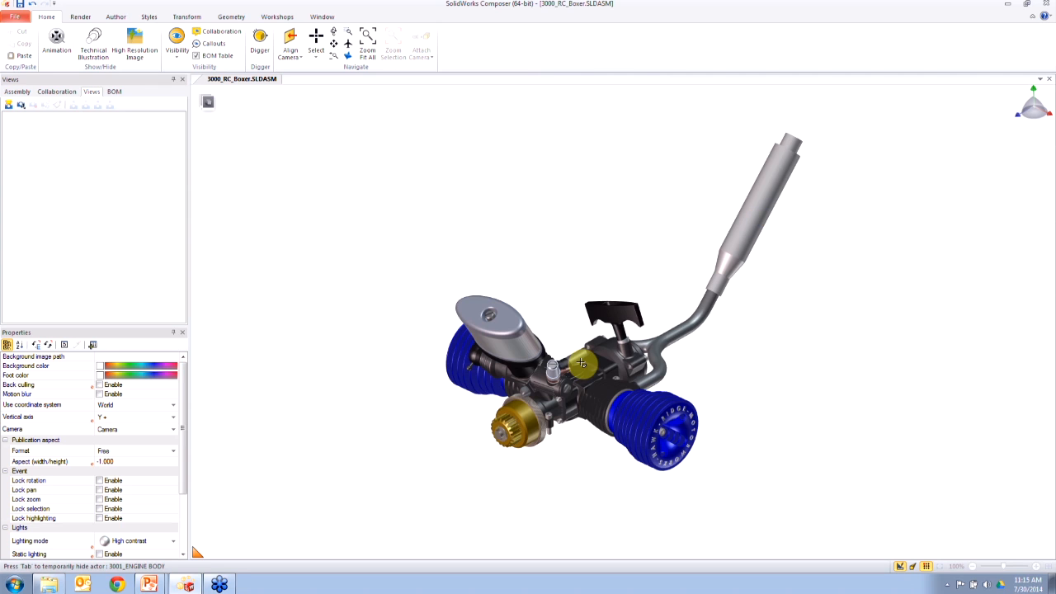
# Step: Temporarily hide the engine body and the nearer 3003_Big_Head, restoring each to visibility and clearing the selection
pyautogui.press('Tab')
pyautogui.press('Tab')
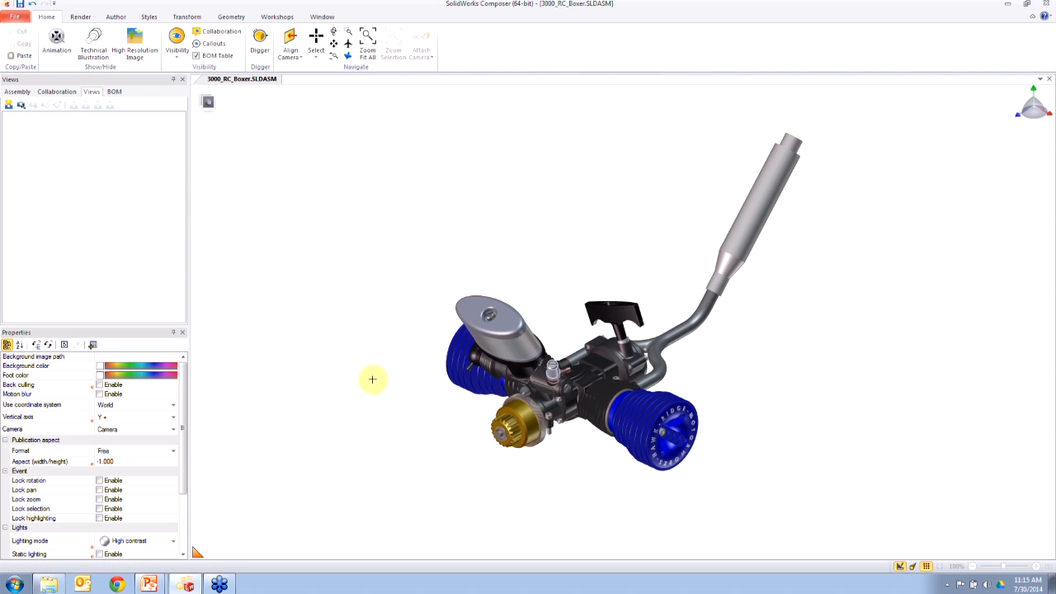
pyautogui.click(626, 397)
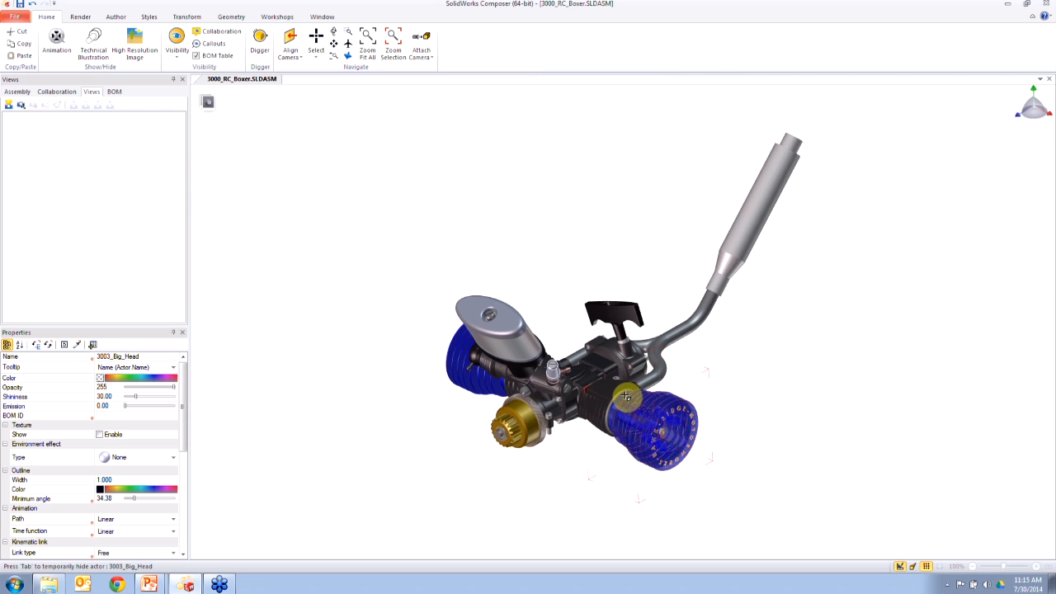
pyautogui.press('Tab')
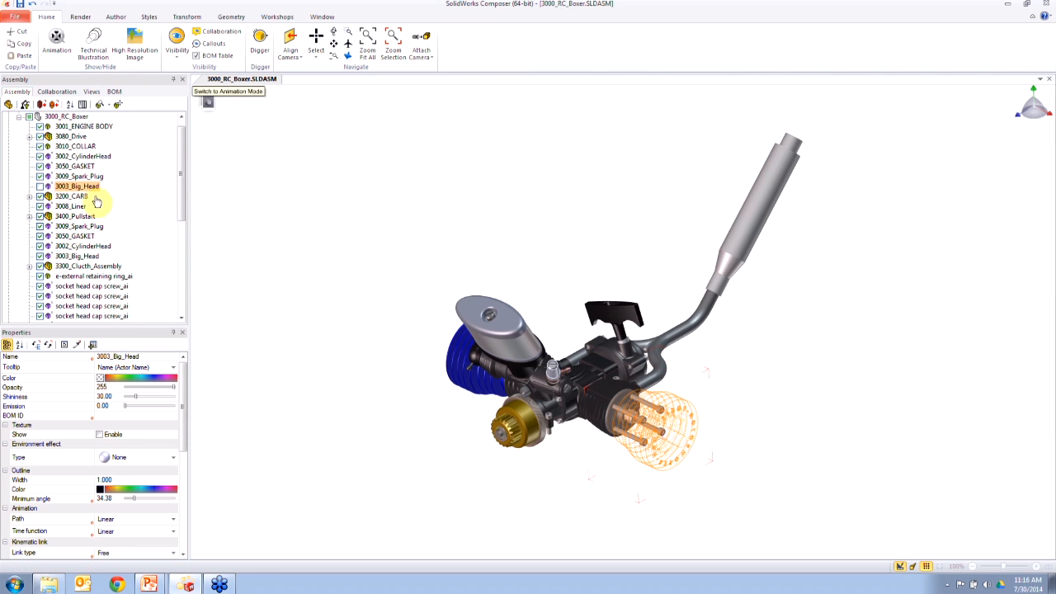
pyautogui.click(39, 187)
pyautogui.click(462, 198)
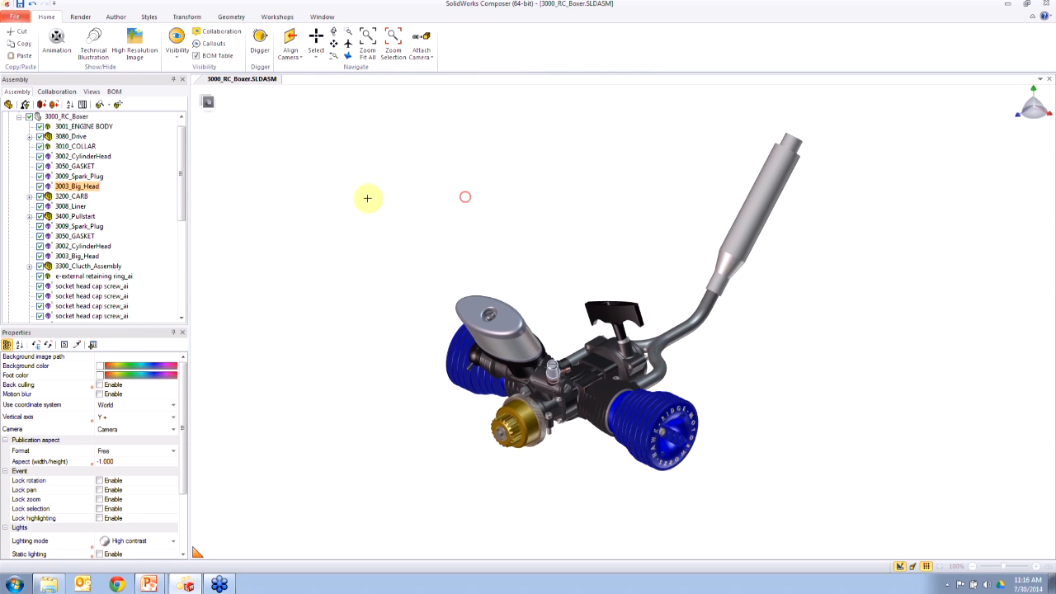
pyautogui.click(369, 184)
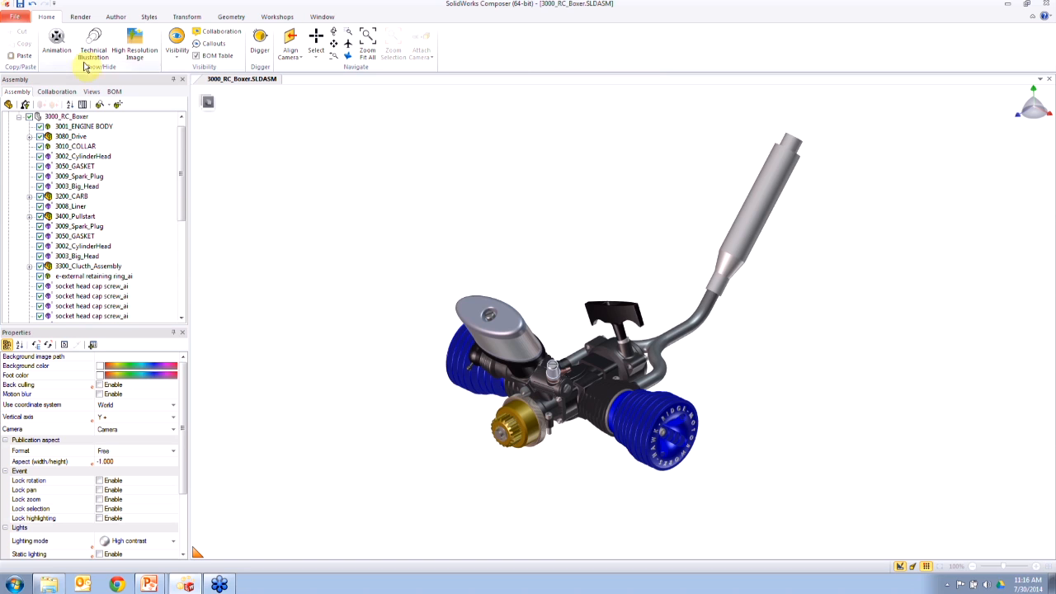
# Step: Display the views list again, switch to the slide show and advance it to the #7 Properties slide
pyautogui.moveTo(179, 146); pyautogui.dragTo(176, 124)
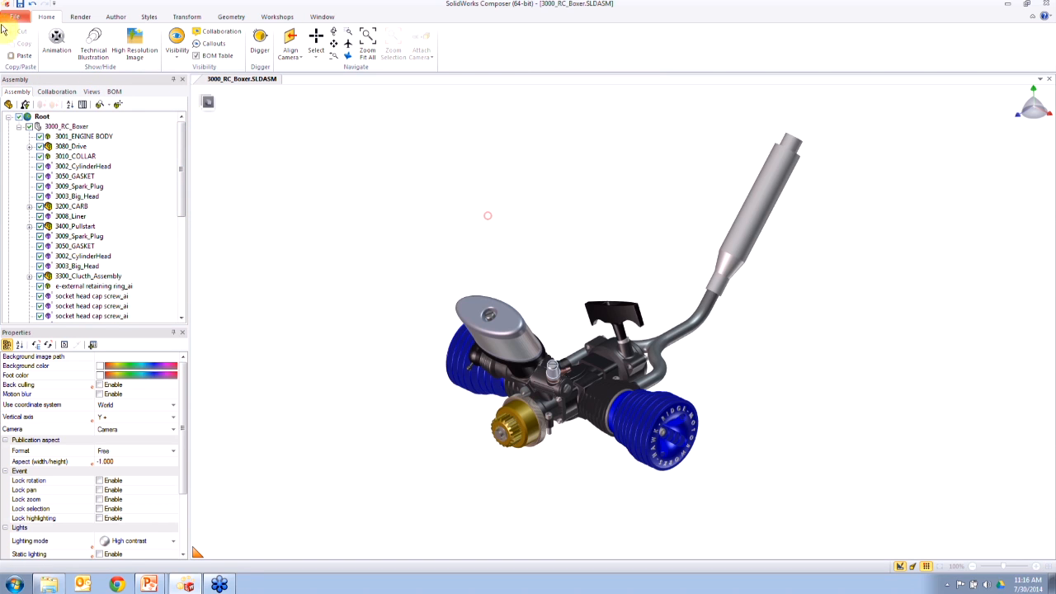
pyautogui.click(92, 92)
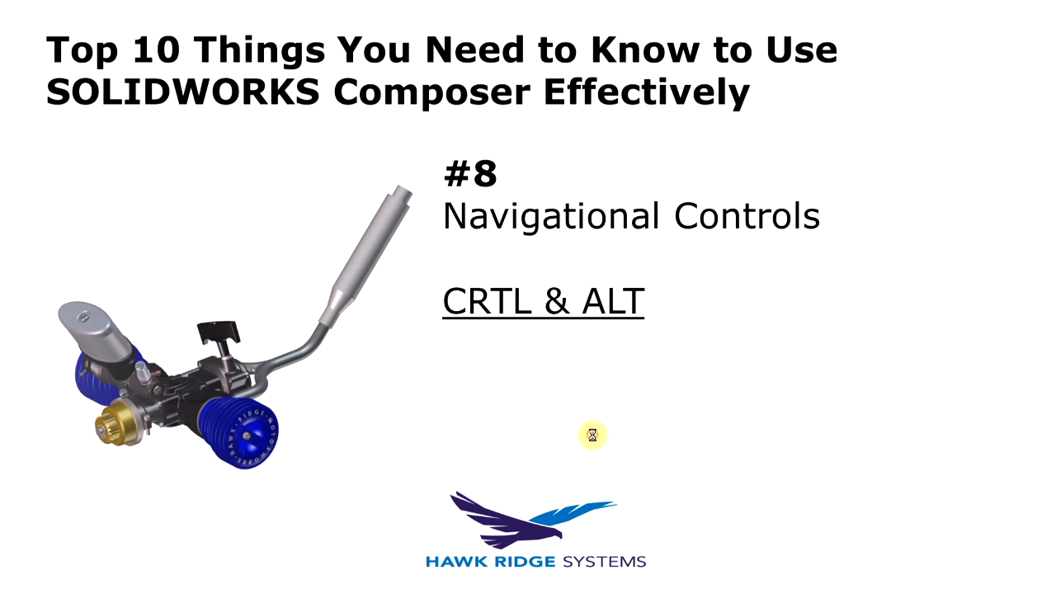
pyautogui.click(593, 435)
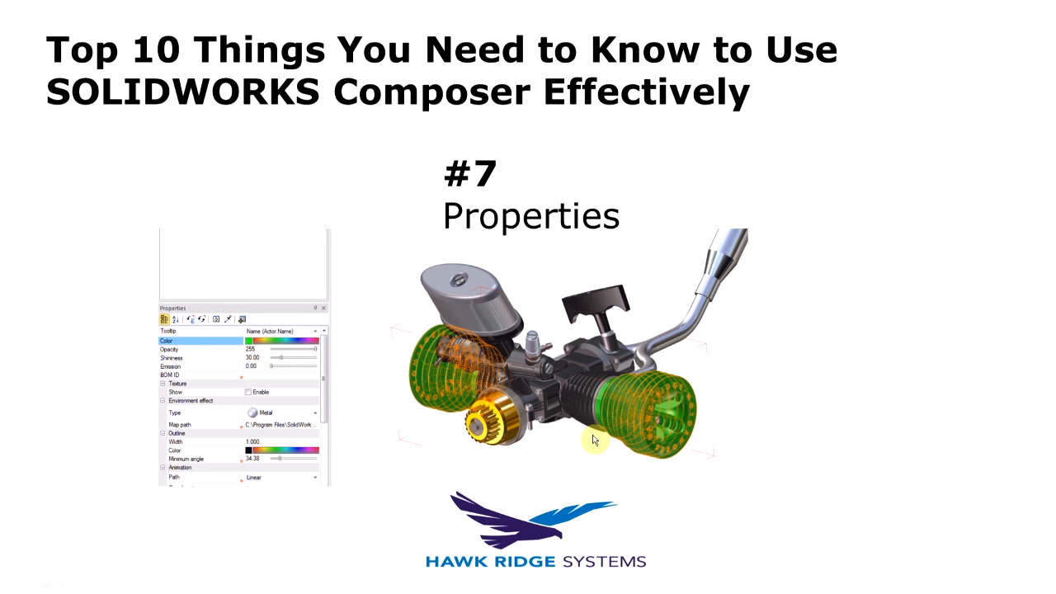
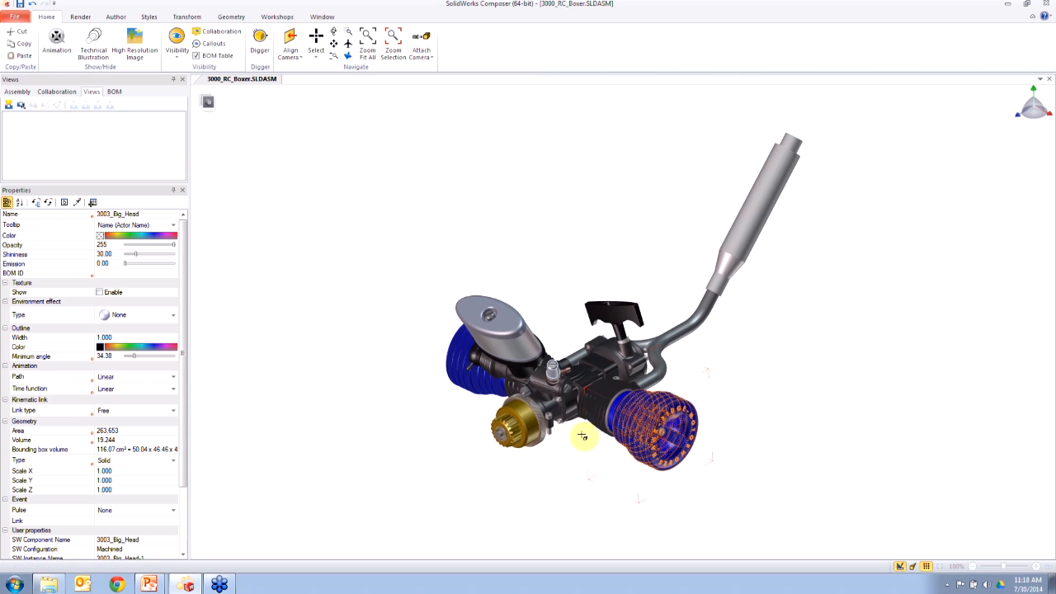
# Step: Look through the properties of the selected 3003_Big_Head, change its color to red and clear the selection
pyautogui.moveTo(184, 351); pyautogui.dragTo(178, 419)
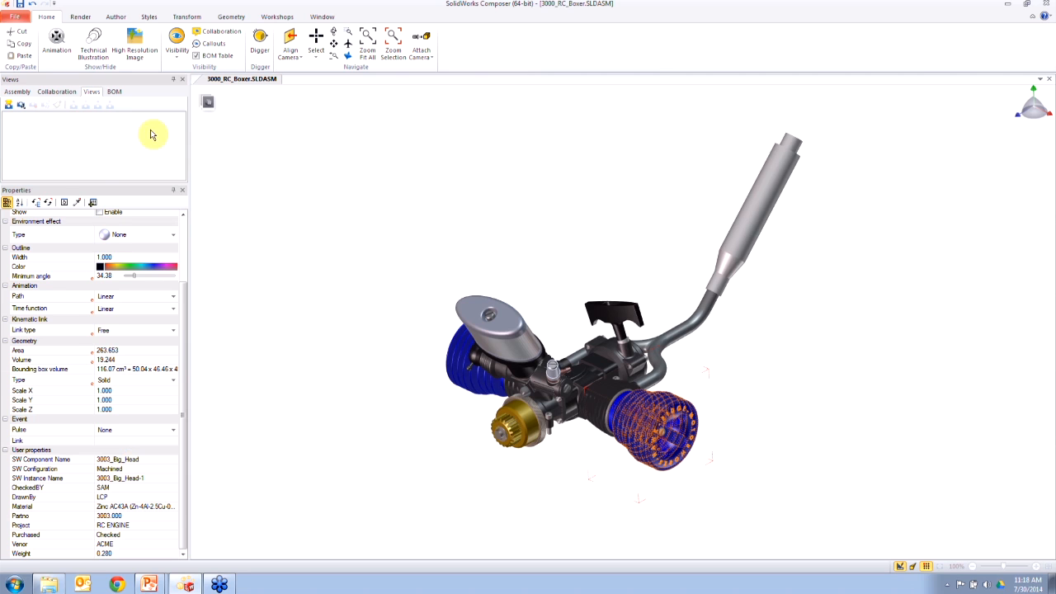
pyautogui.moveTo(184, 306); pyautogui.dragTo(207, 240)
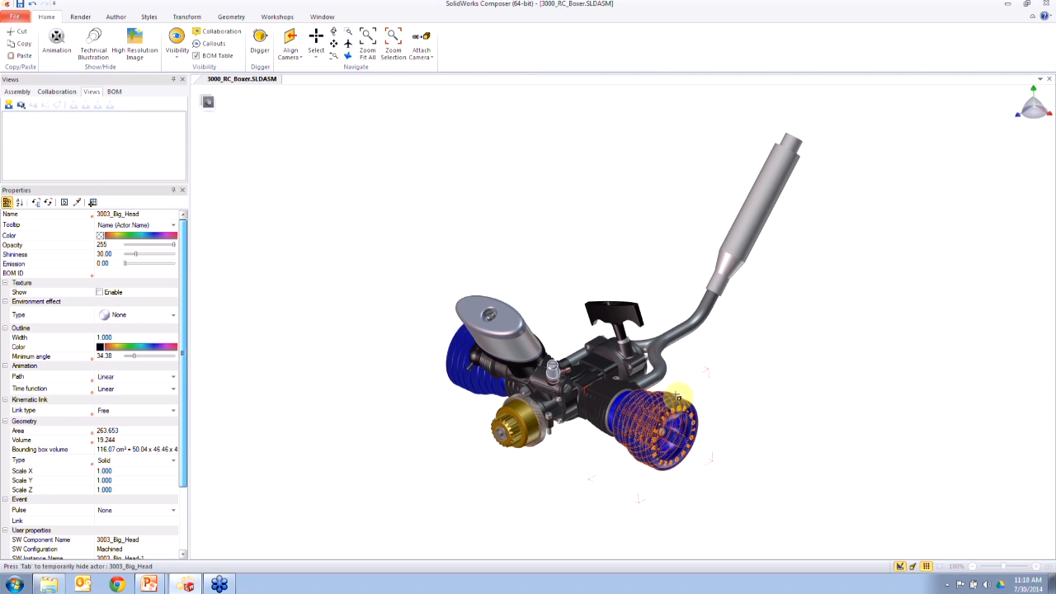
pyautogui.click(98, 236)
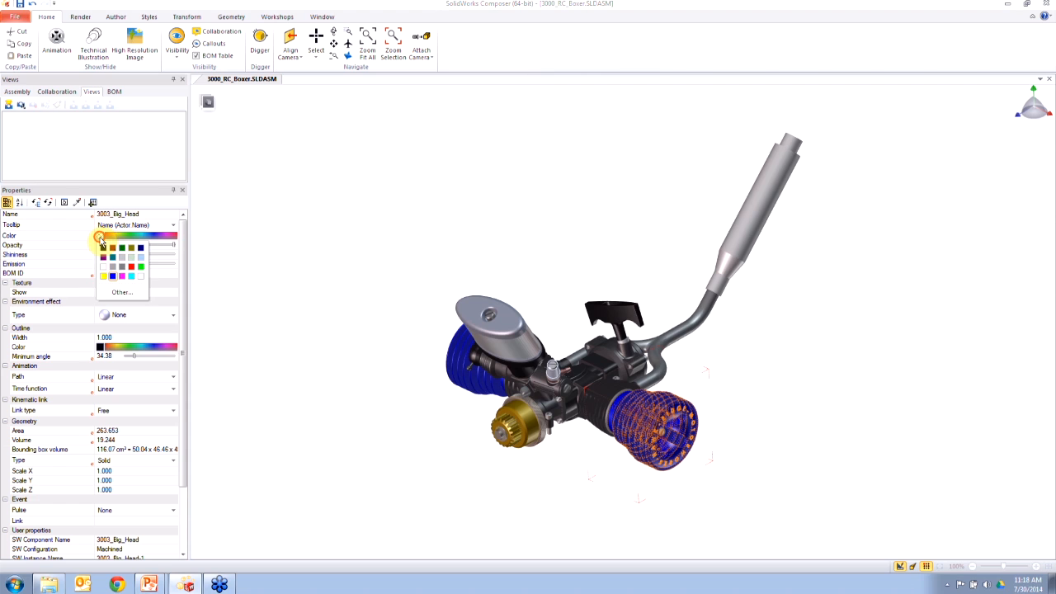
pyautogui.click(131, 268)
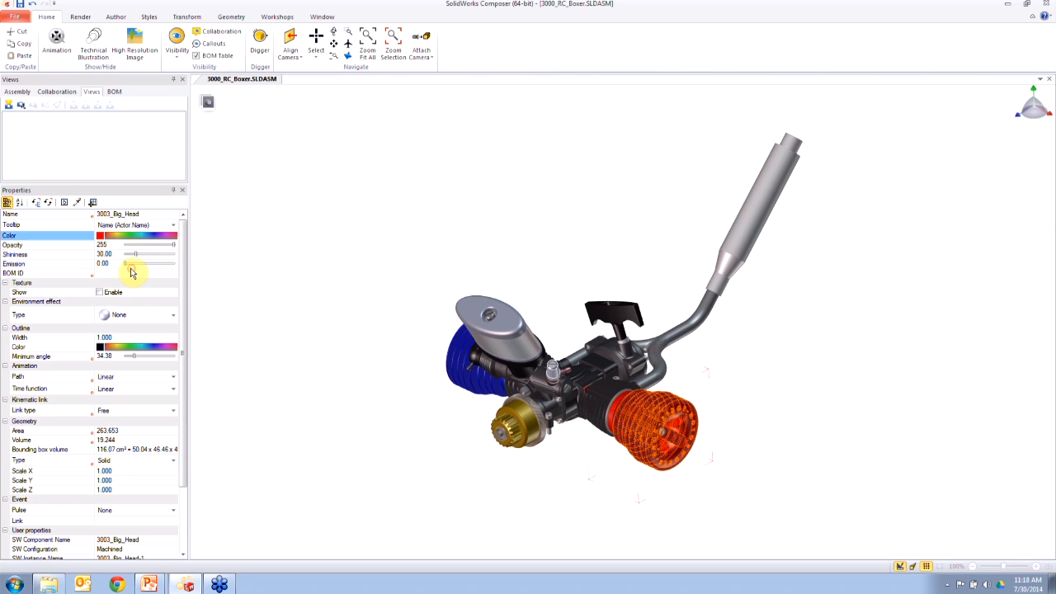
pyautogui.click(467, 290)
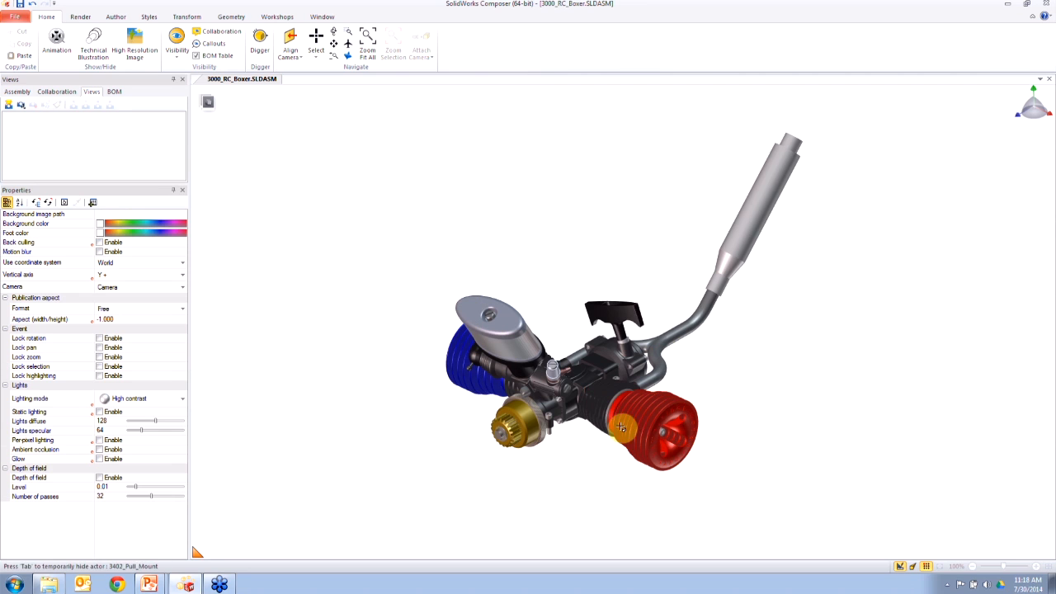
# Step: Copy the red color from the nearer 3003_Big_Head onto the farther blue one, then clear the selection
pyautogui.click(467, 378)
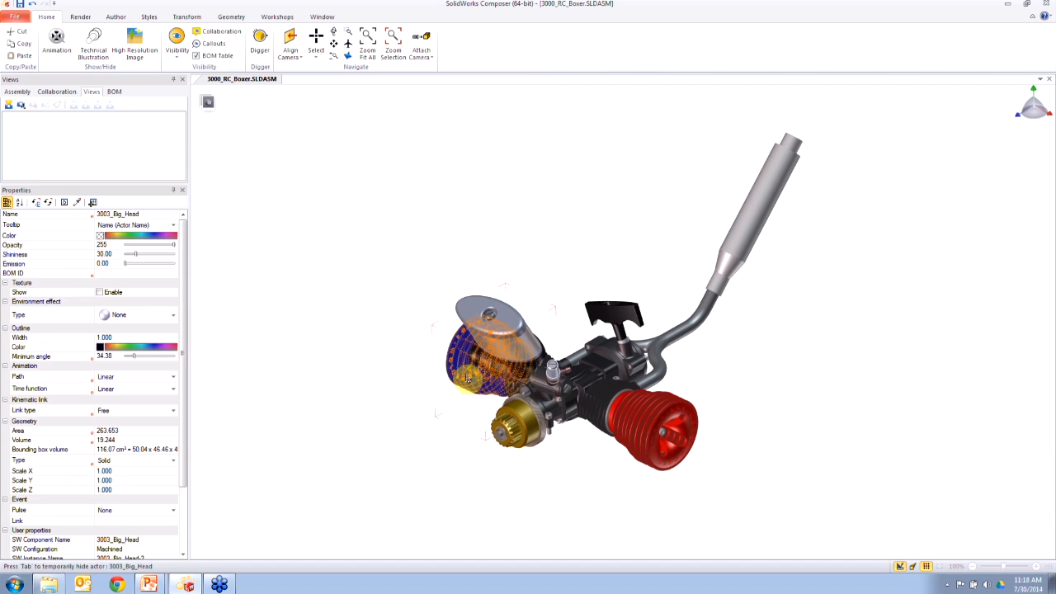
pyautogui.click(79, 203)
pyautogui.click(665, 407)
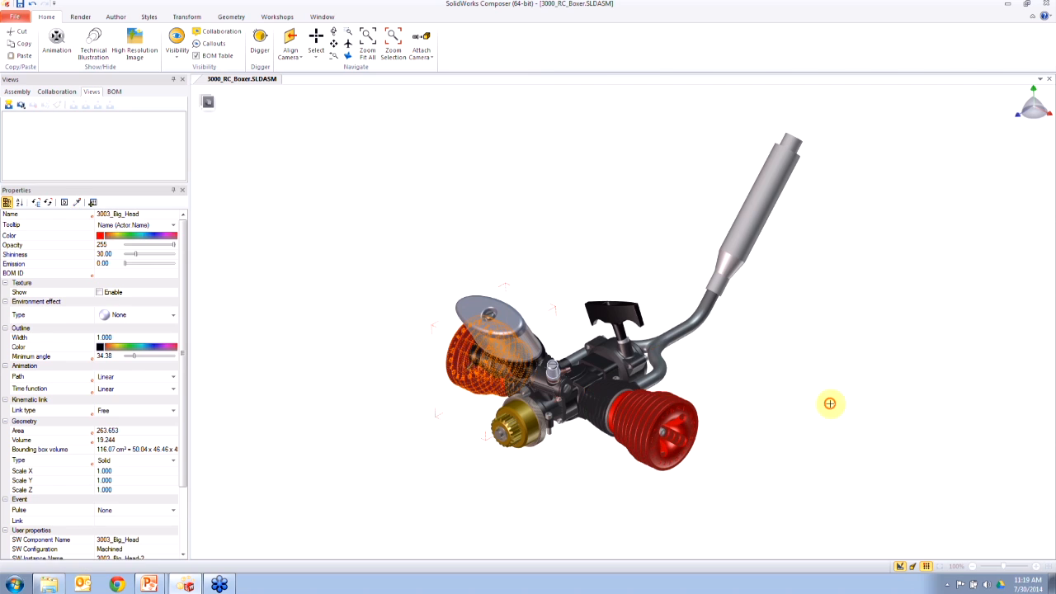
pyautogui.click(829, 404)
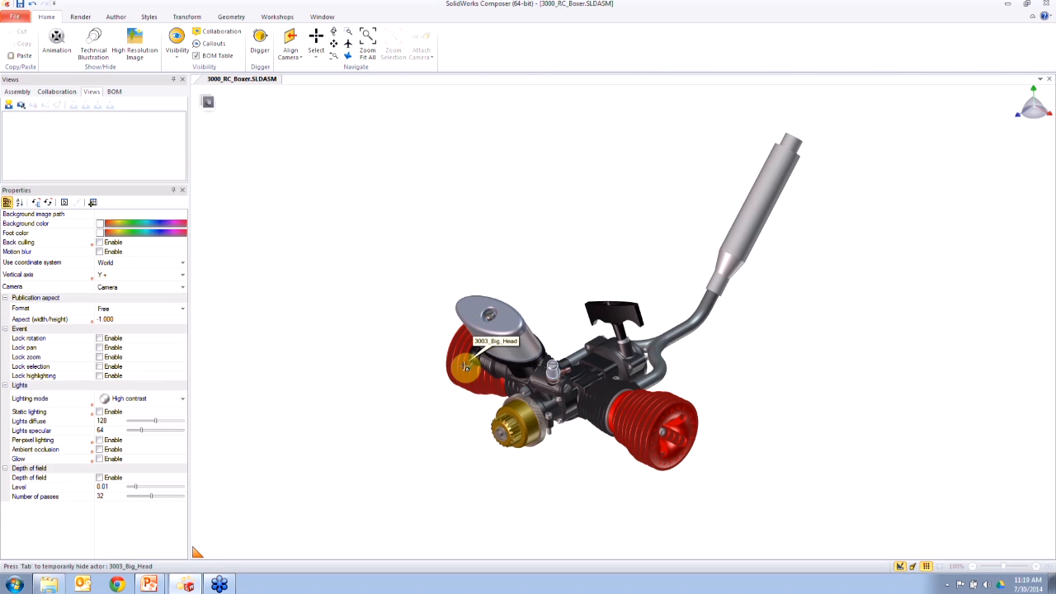
pyautogui.click(465, 367)
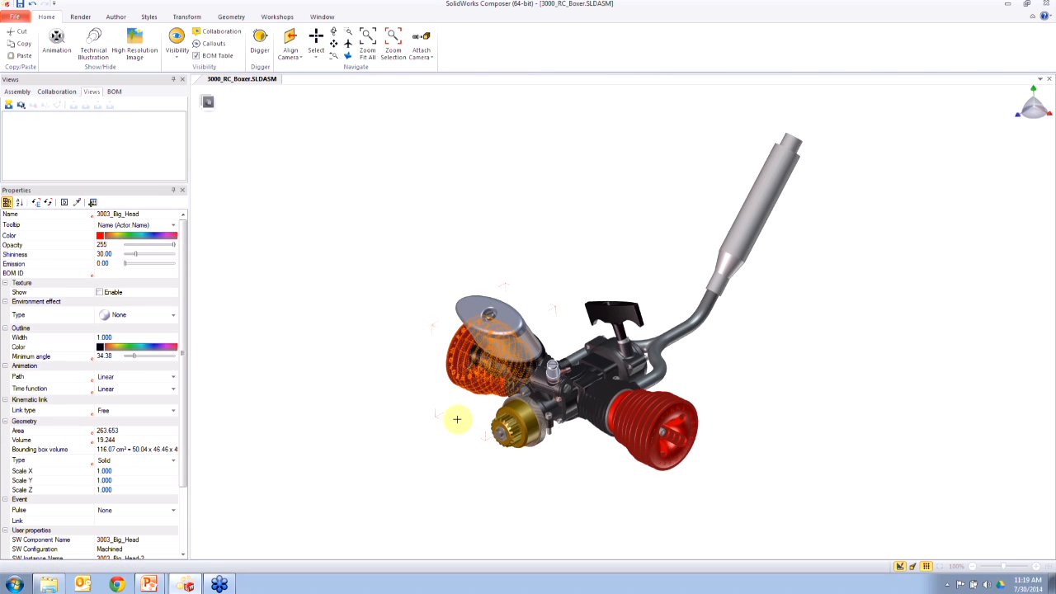
pyautogui.click(554, 487)
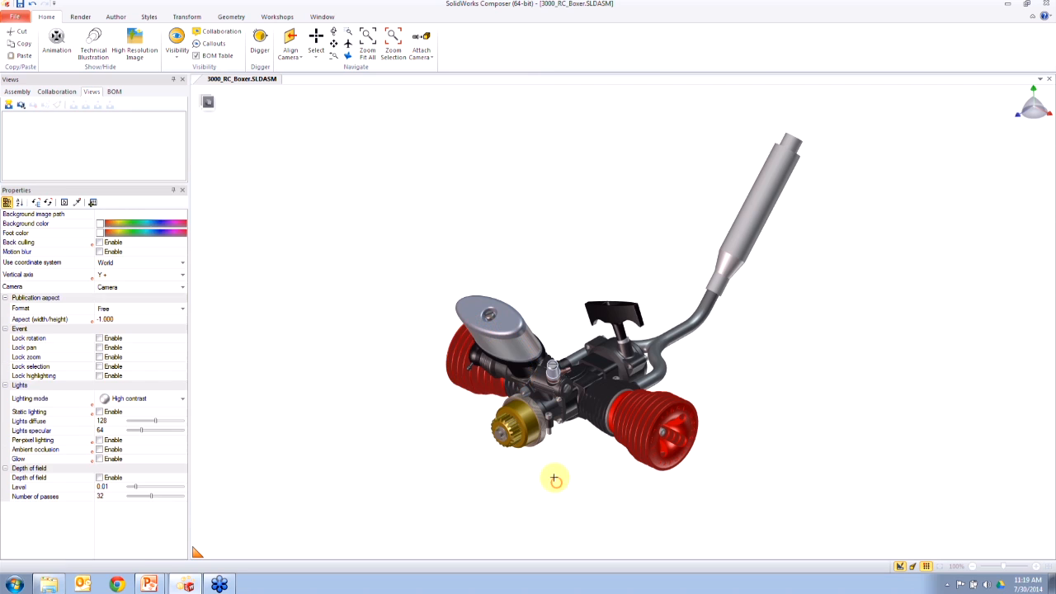
# Step: Select the whole engine assembly at once, set its environment effect type to Metal and clear the selection
pyautogui.moveTo(412, 110); pyautogui.dragTo(855, 507)
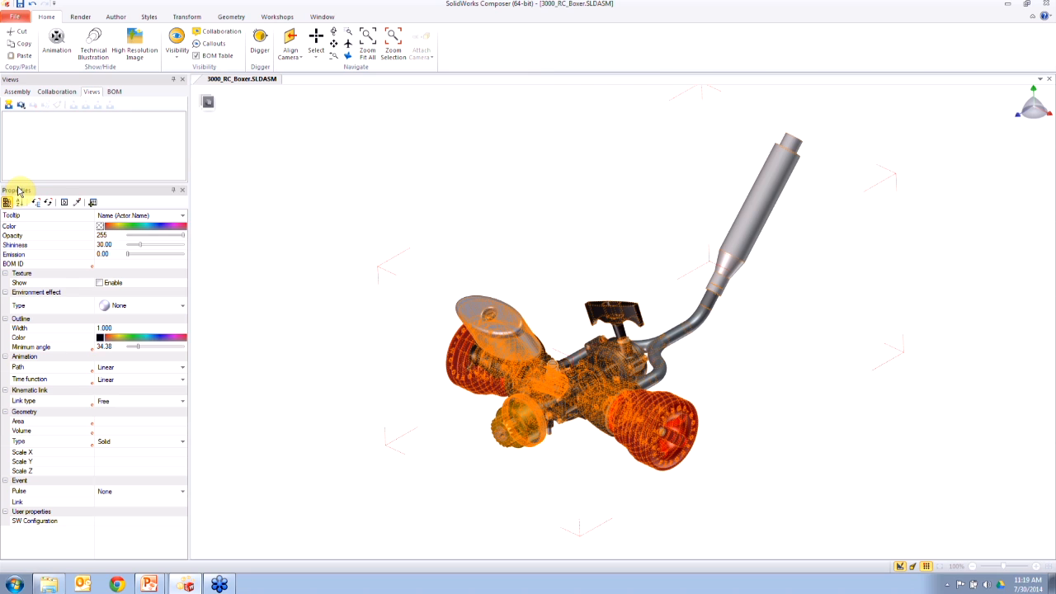
pyautogui.click(149, 307)
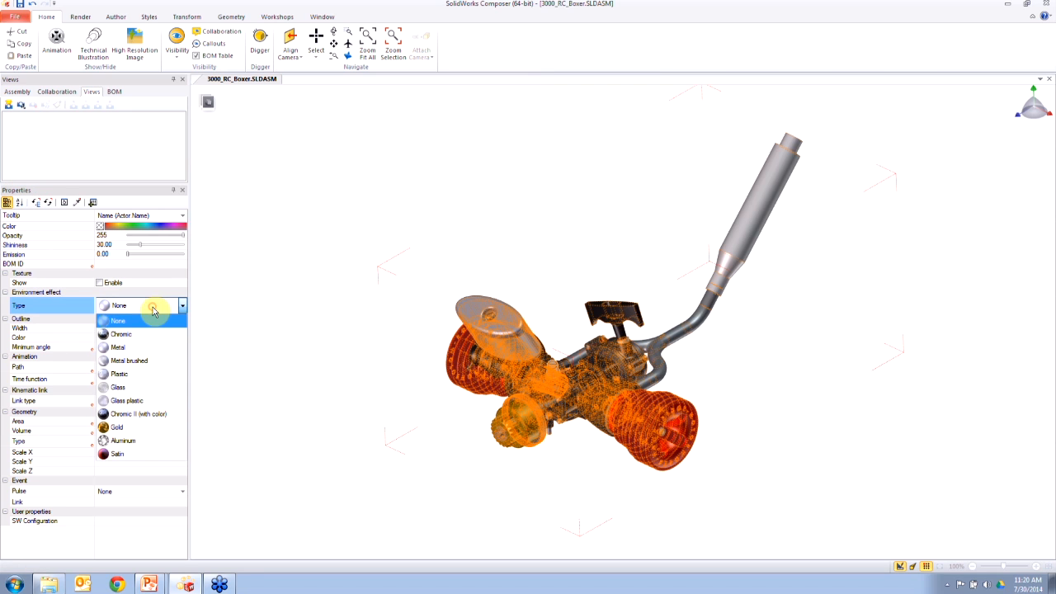
pyautogui.click(141, 347)
pyautogui.click(330, 344)
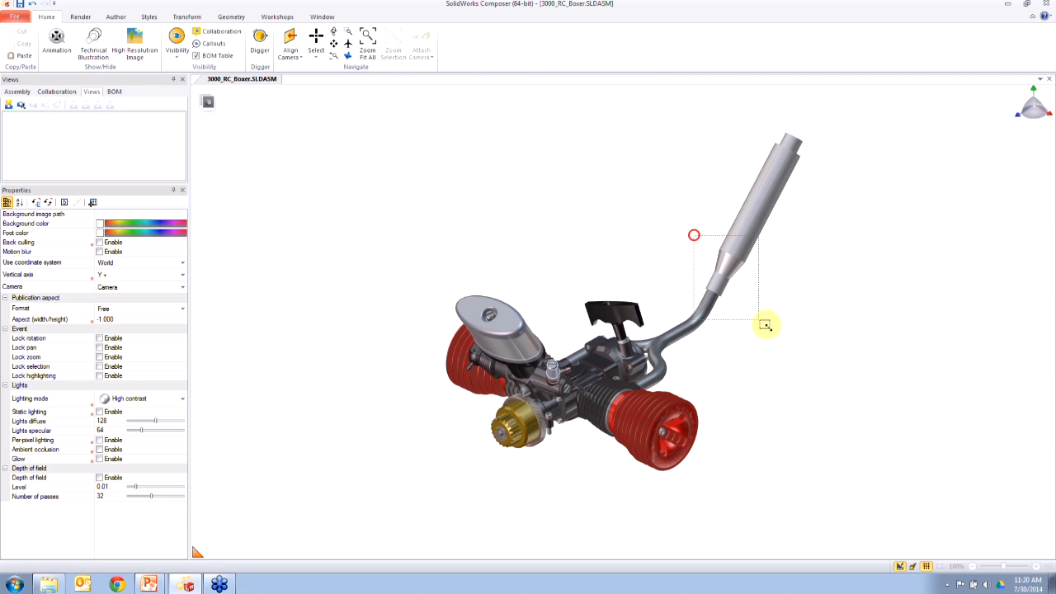
# Step: Select the muffler and exhaust pipes together, set their environment effect type to Chromic and clear the selection
pyautogui.click(766, 323)
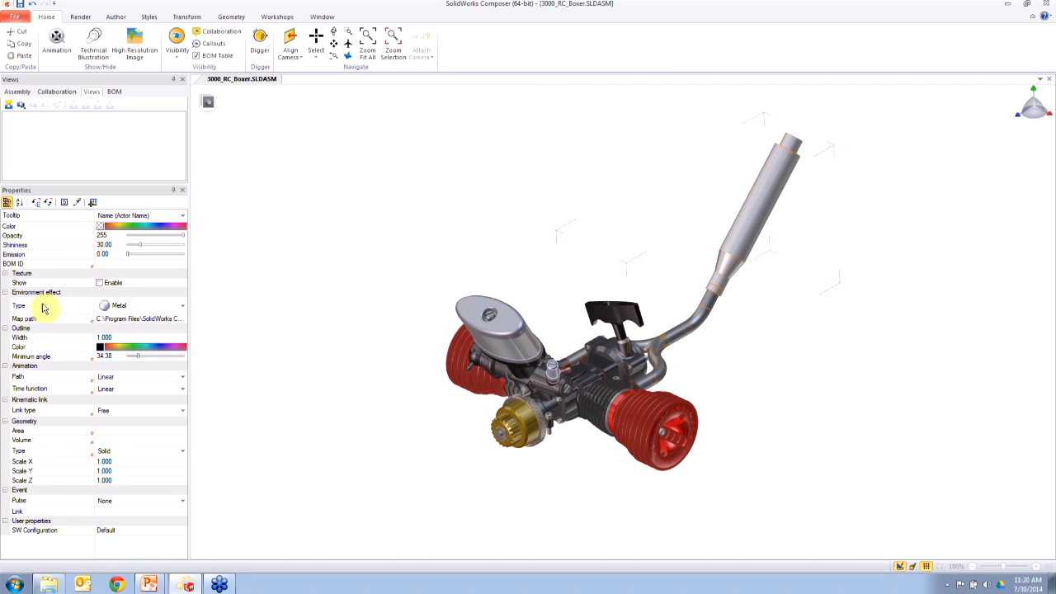
pyautogui.click(124, 305)
pyautogui.click(122, 334)
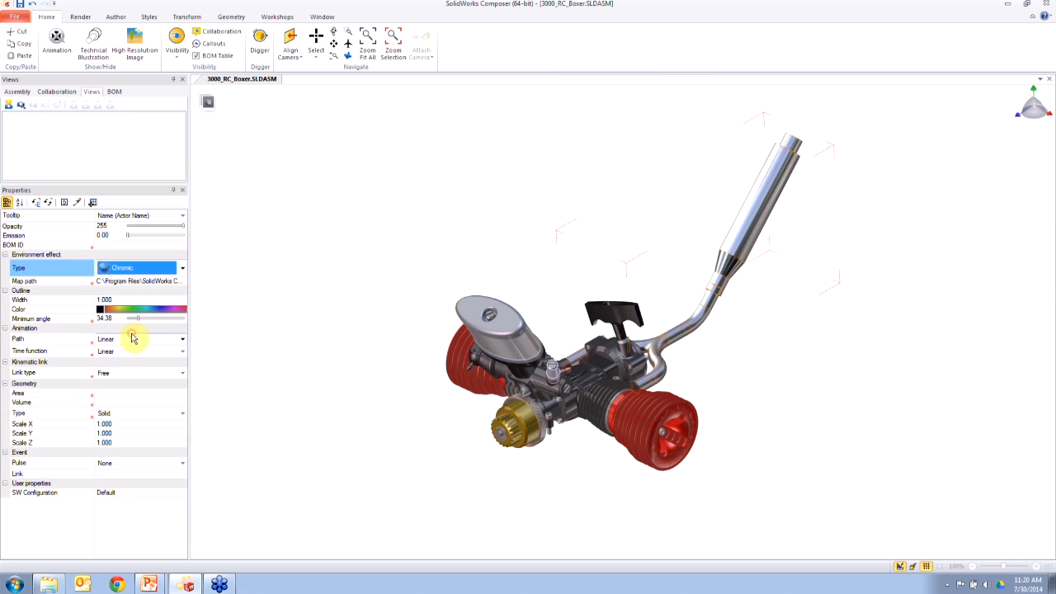
pyautogui.click(363, 229)
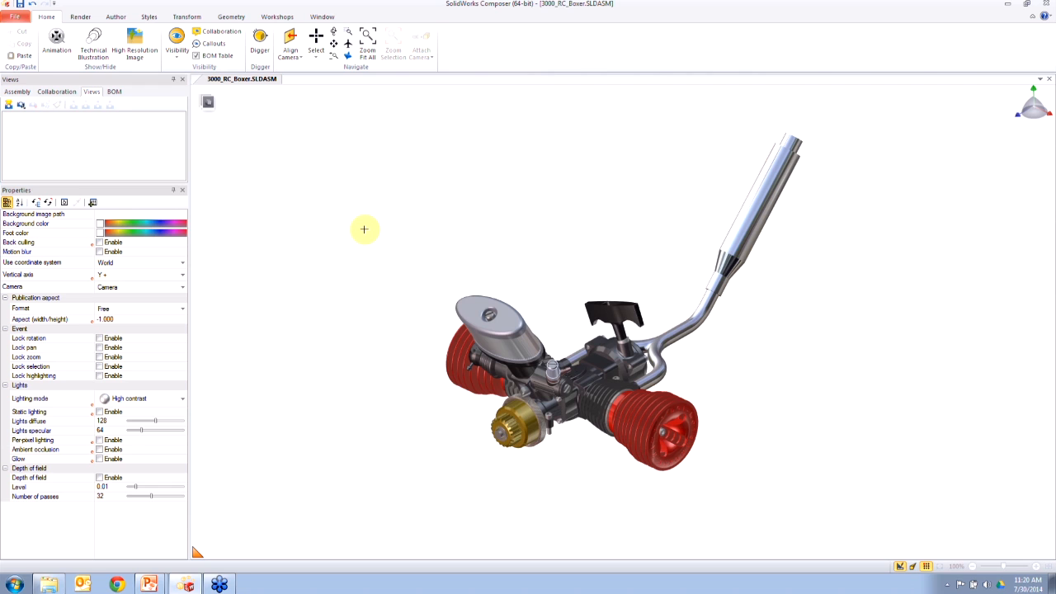
# Step: Give the 3301_Clutch the Gold environment effect and clear the selection
pyautogui.click(518, 415)
pyautogui.click(106, 314)
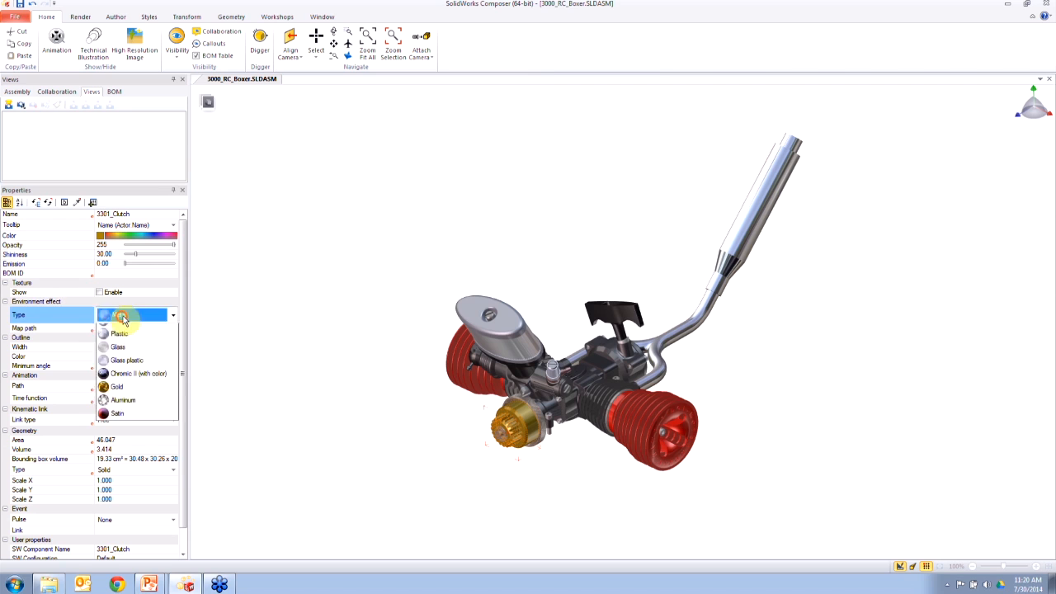
pyautogui.click(112, 436)
pyautogui.click(573, 184)
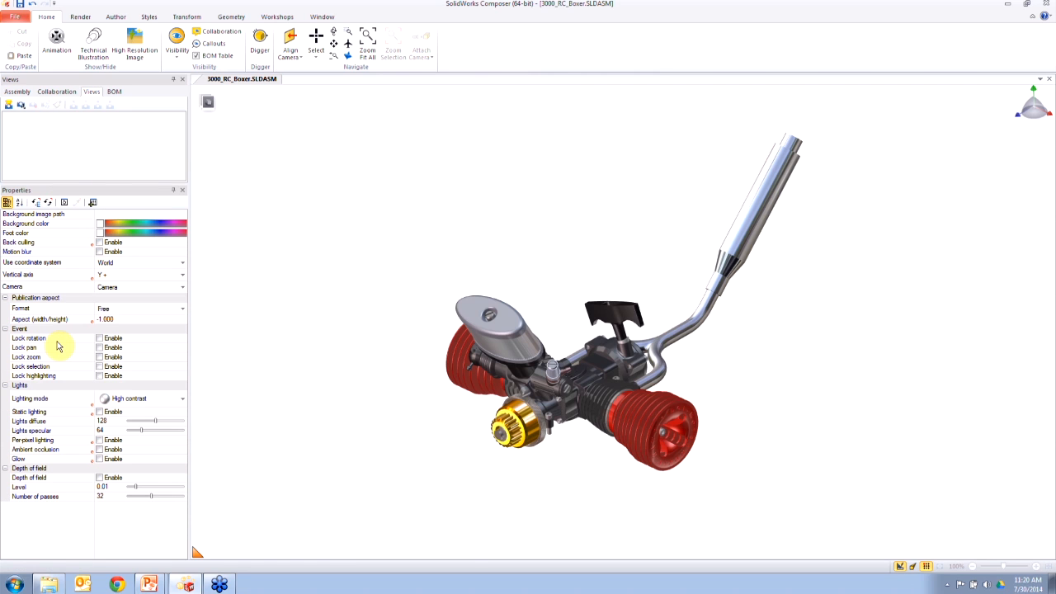
# Step: Try the Metal (3 lights) and Medium (2 lights) lighting modes on the document, settling on Metal (3 lights)
pyautogui.click(135, 399)
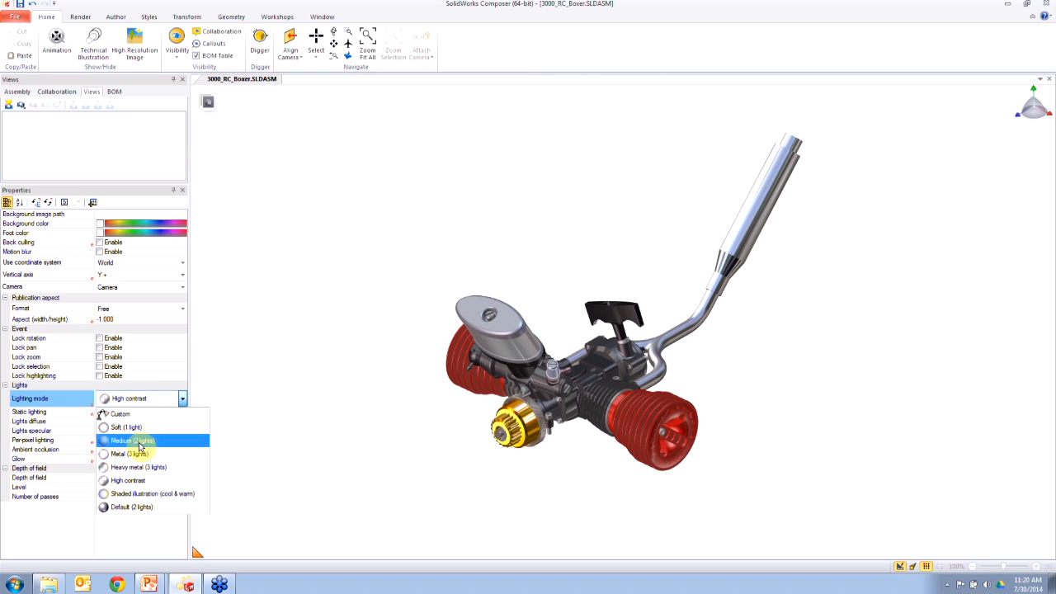
pyautogui.click(140, 455)
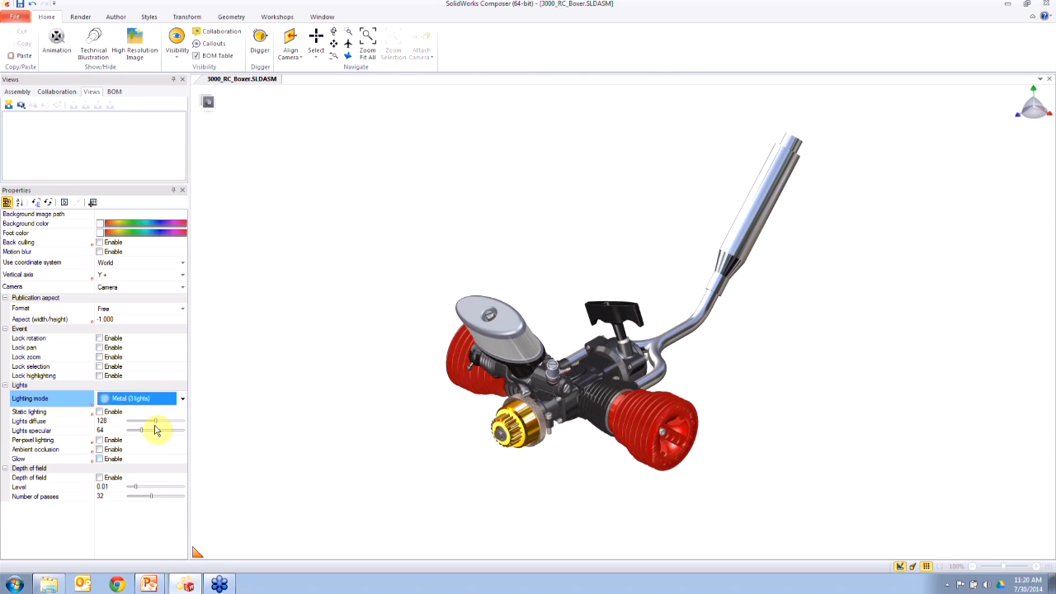
pyautogui.click(153, 399)
pyautogui.click(142, 438)
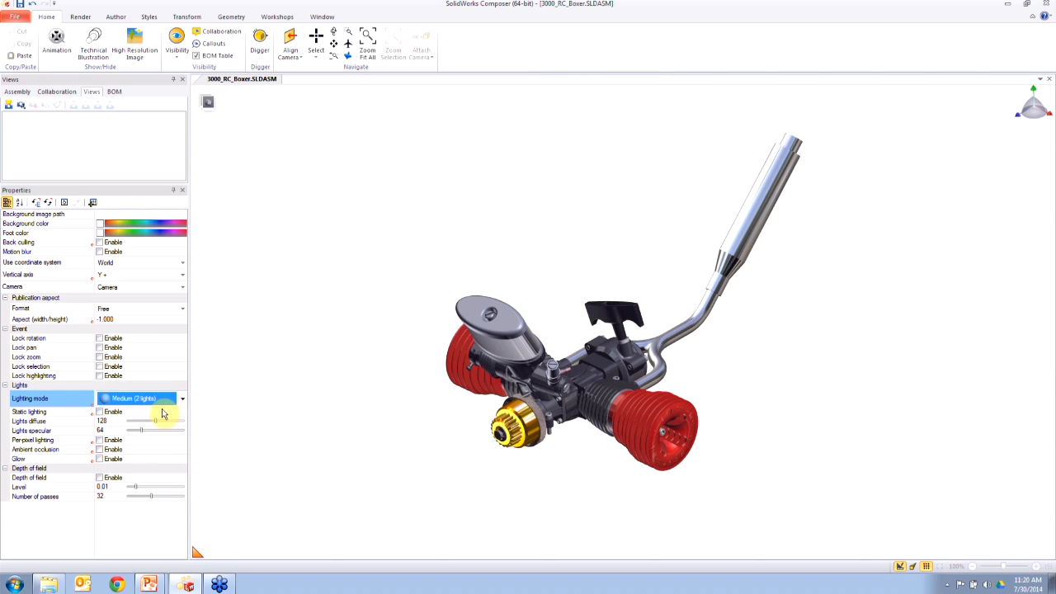
pyautogui.click(145, 401)
pyautogui.click(142, 454)
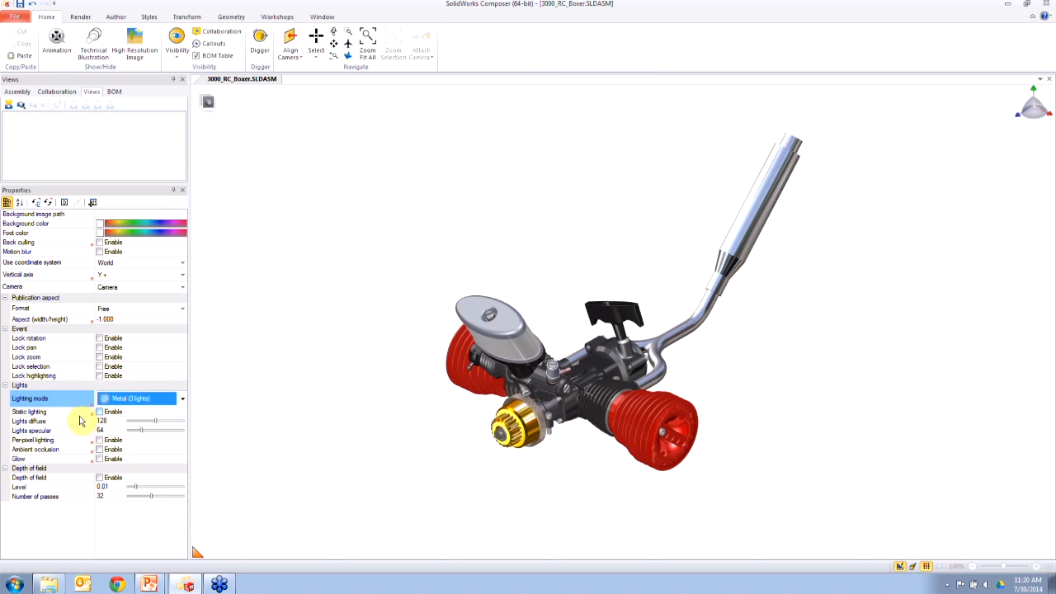
# Step: Enable static lighting, per-pixel lighting and ambient occlusion for the document, with an ambient occlusion radius of 9.77
pyautogui.click(100, 412)
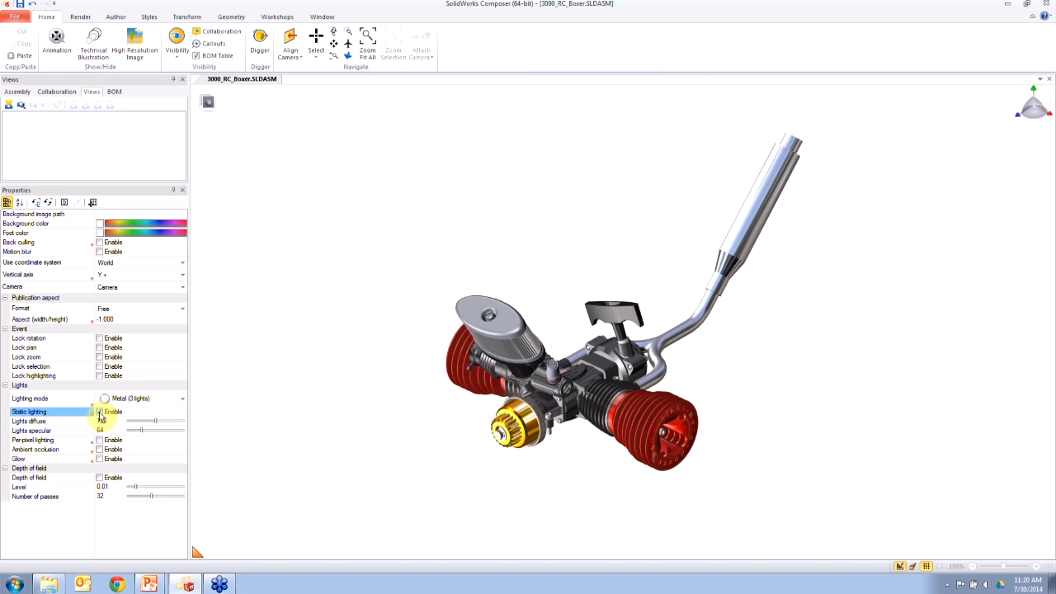
pyautogui.click(100, 411)
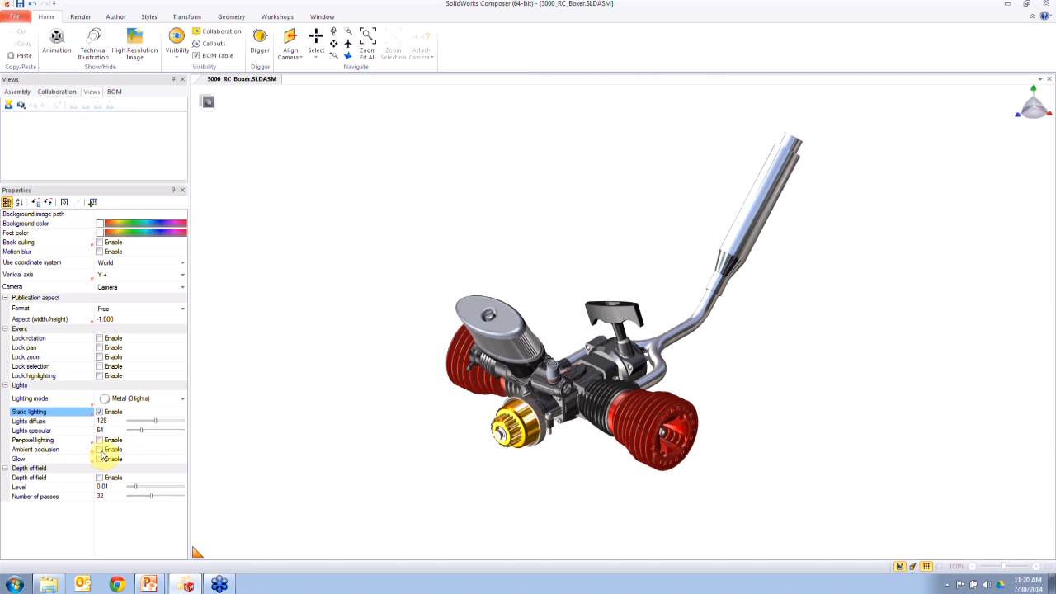
pyautogui.click(99, 440)
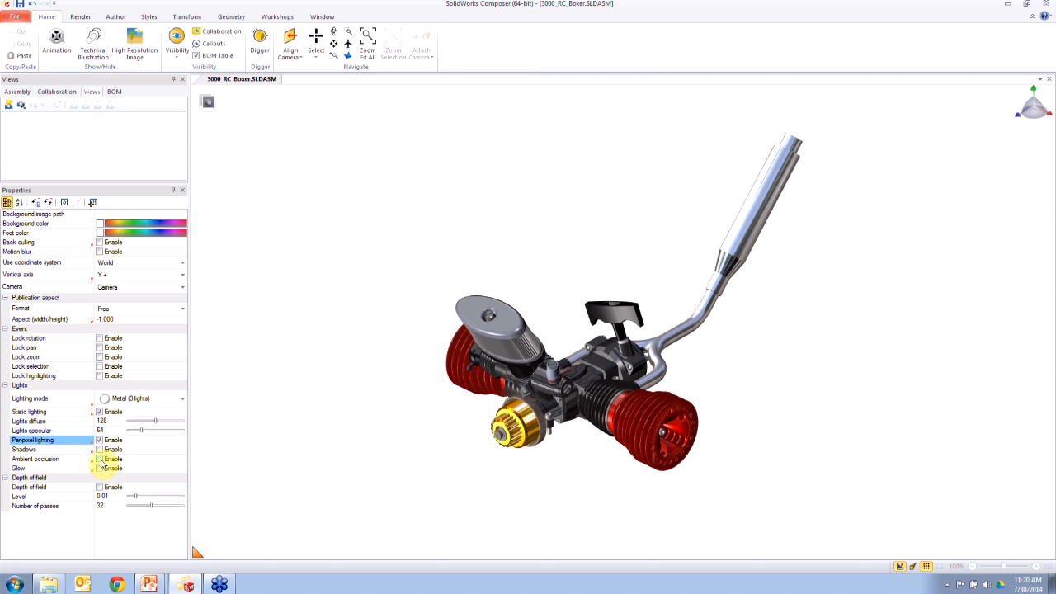
pyautogui.click(99, 458)
pyautogui.moveTo(149, 481); pyautogui.dragTo(140, 478)
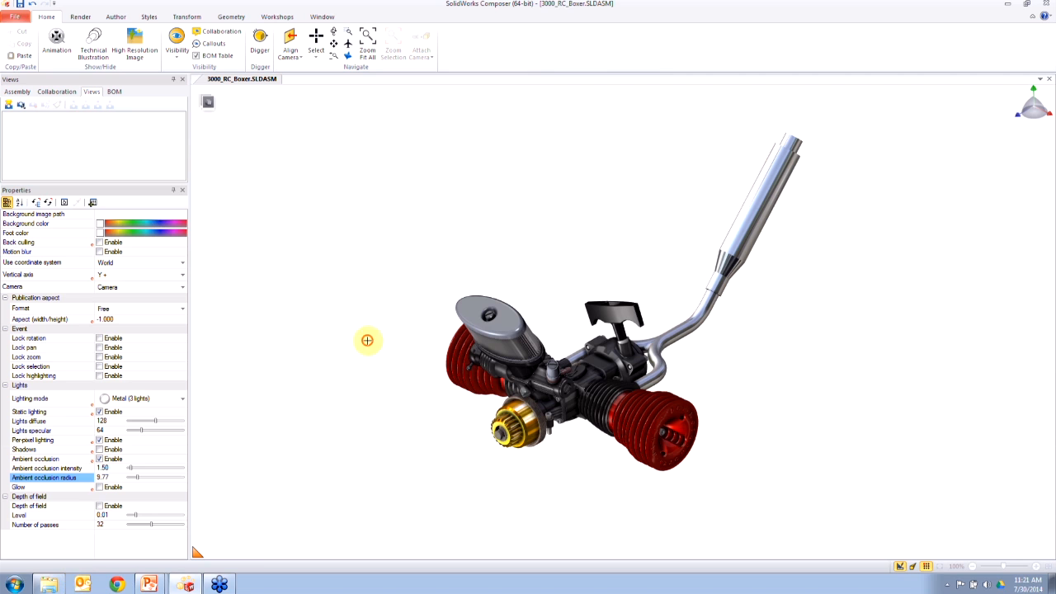
pyautogui.click(499, 332)
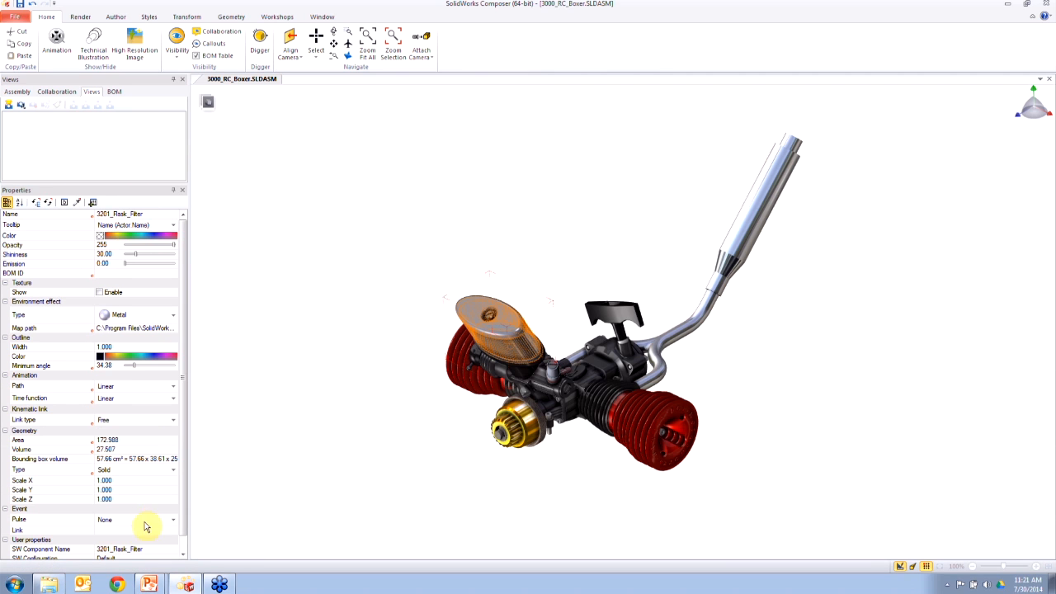
pyautogui.click(323, 350)
# Step: Switch to the PowerPoint slide show and advance it to the #6 Understand Views slide on neutral properties
pyautogui.click(149, 586)
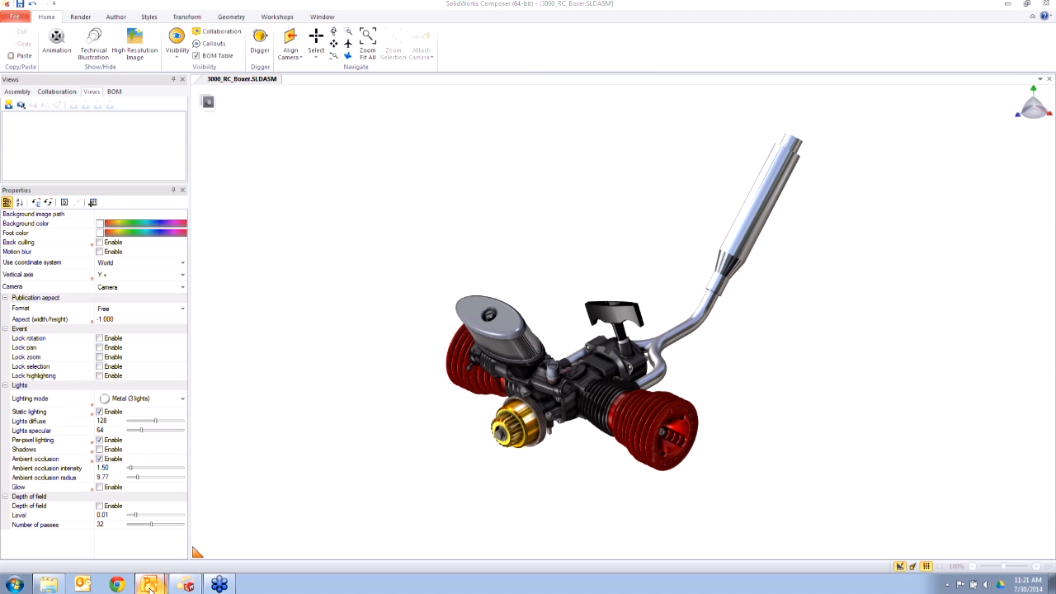
pyautogui.click(120, 561)
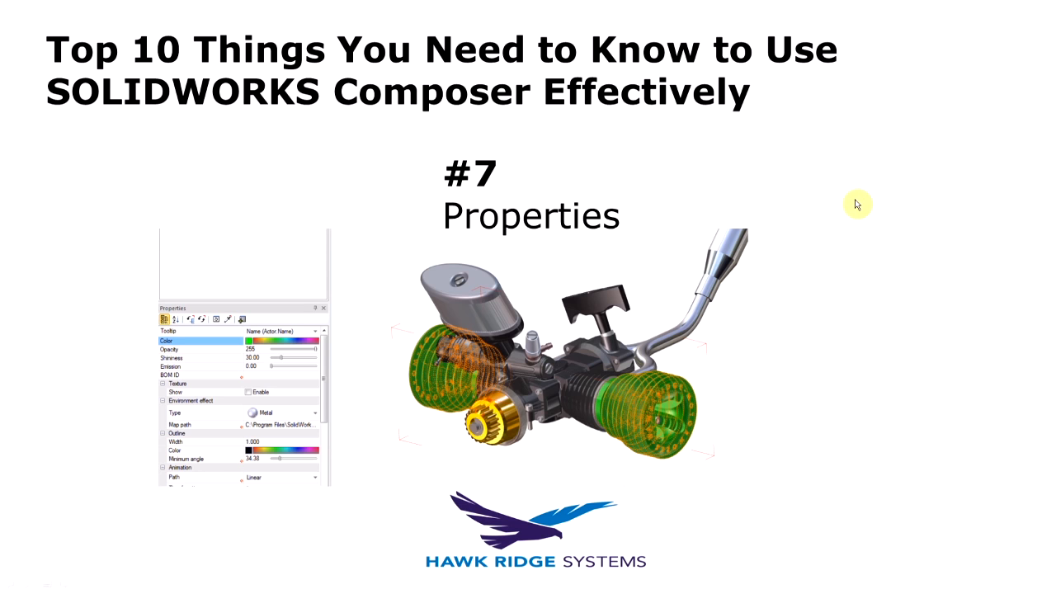
pyautogui.click(857, 202)
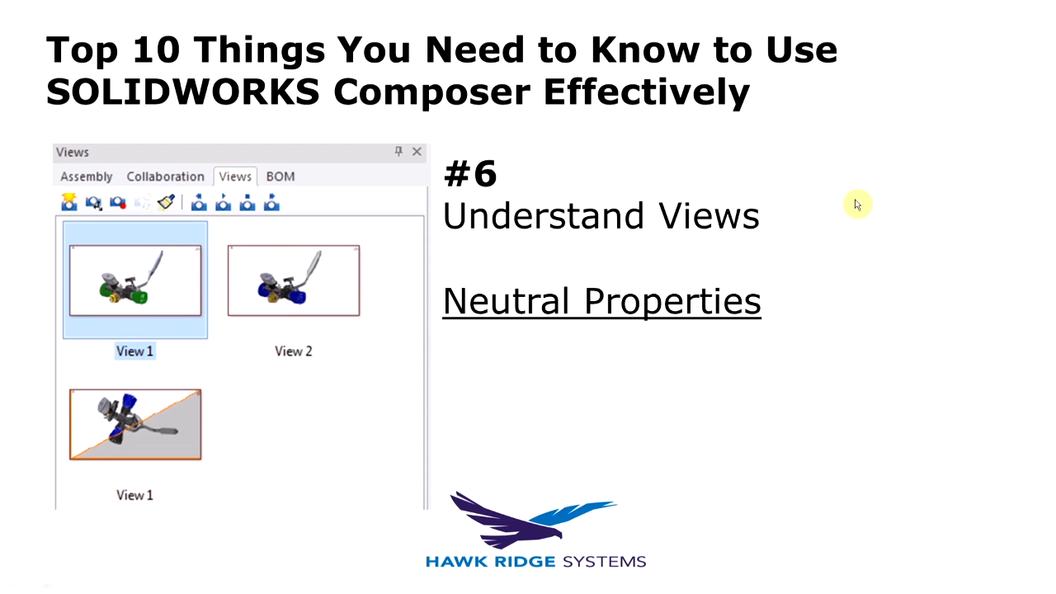
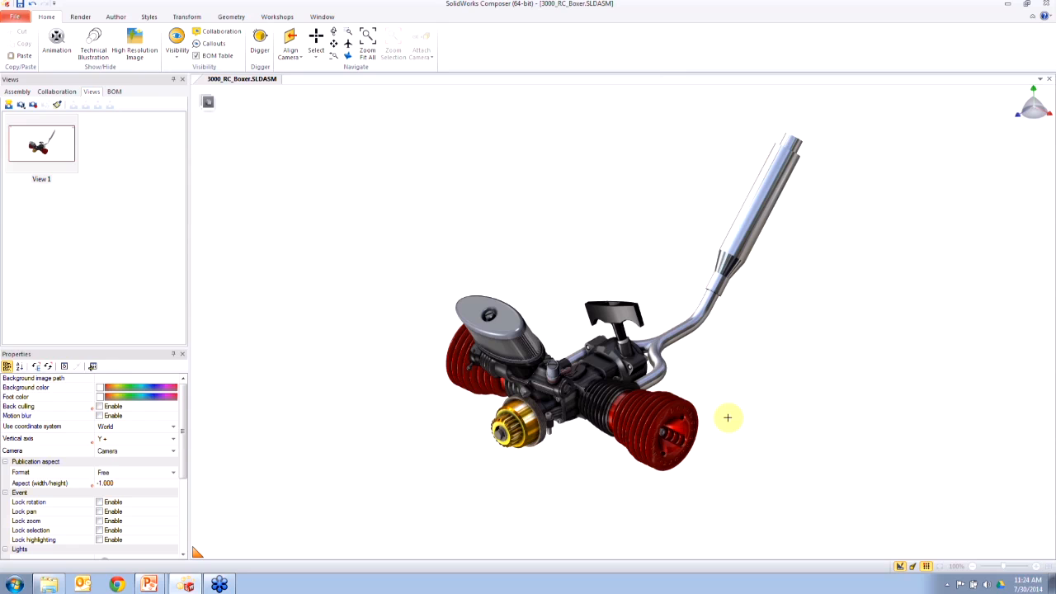
# Step: Create a second view of the engine, then restore the neutral properties of all its parts and clear the selection
pyautogui.click(8, 105)
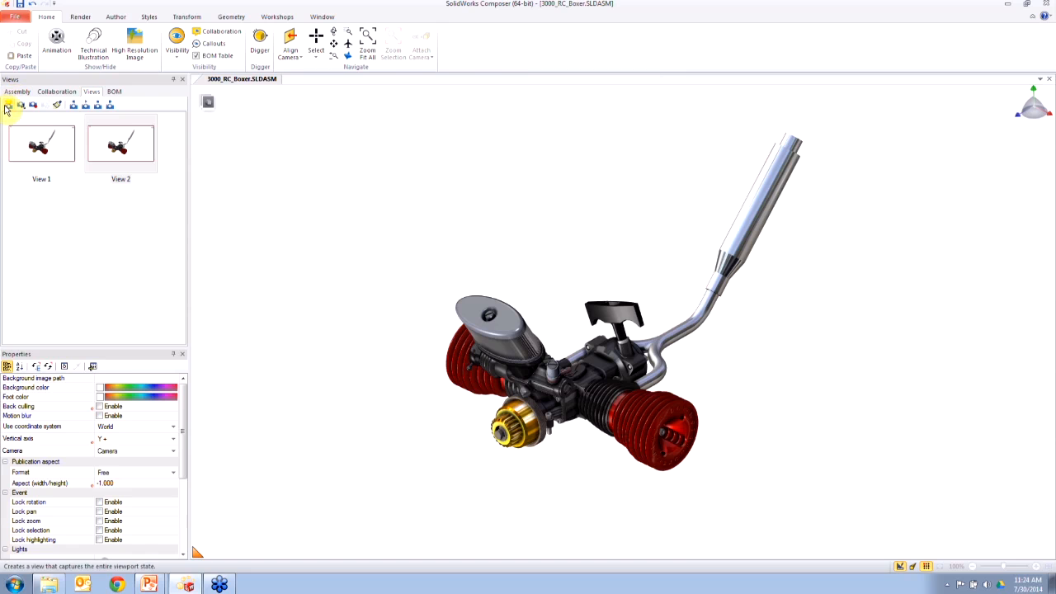
pyautogui.moveTo(350, 91); pyautogui.dragTo(888, 528)
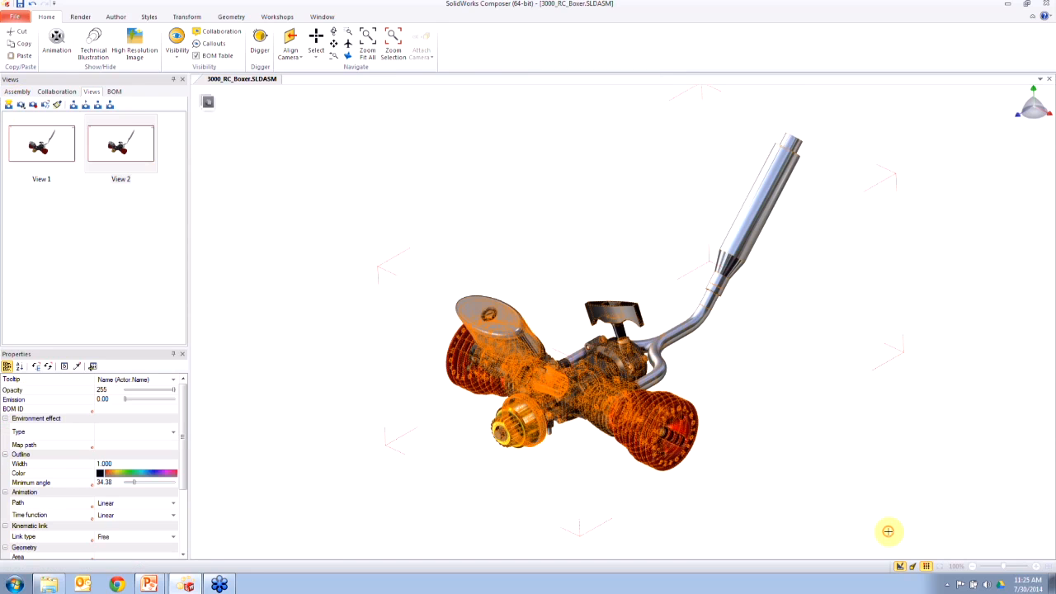
pyautogui.click(49, 366)
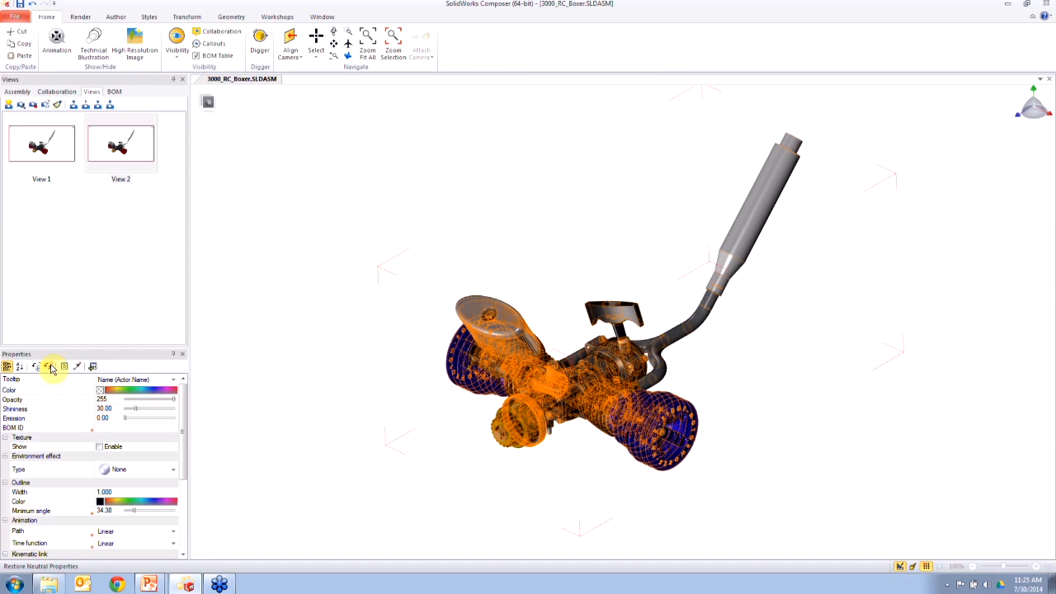
pyautogui.click(462, 157)
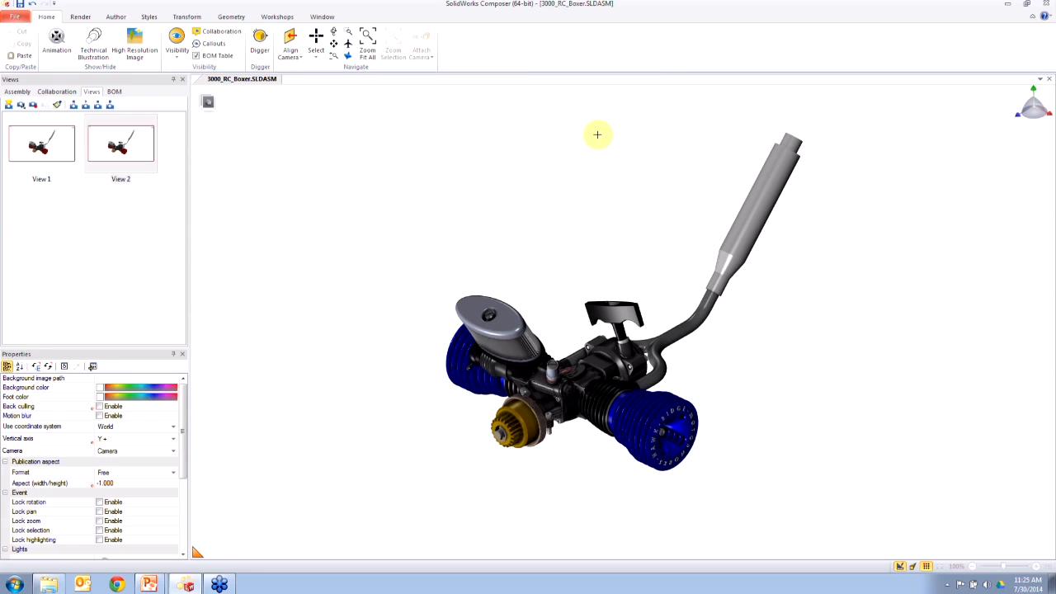
# Step: Update View 2 with the engine's restored neutral appearance and alternate between View 1 and View 2, ending on View 2
pyautogui.click(144, 142)
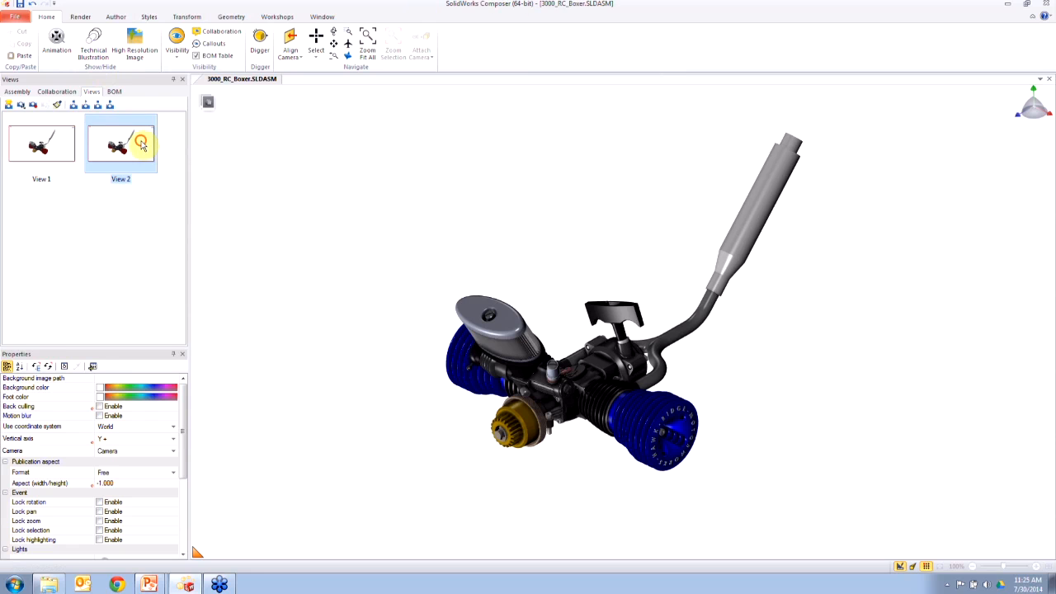
pyautogui.click(33, 104)
pyautogui.click(40, 152)
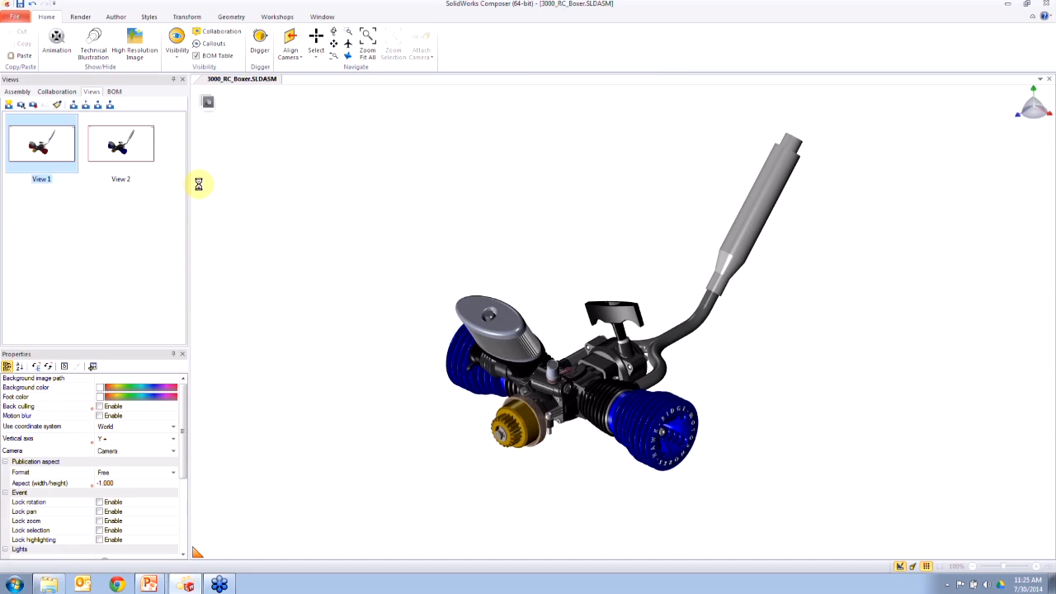
pyautogui.click(129, 144)
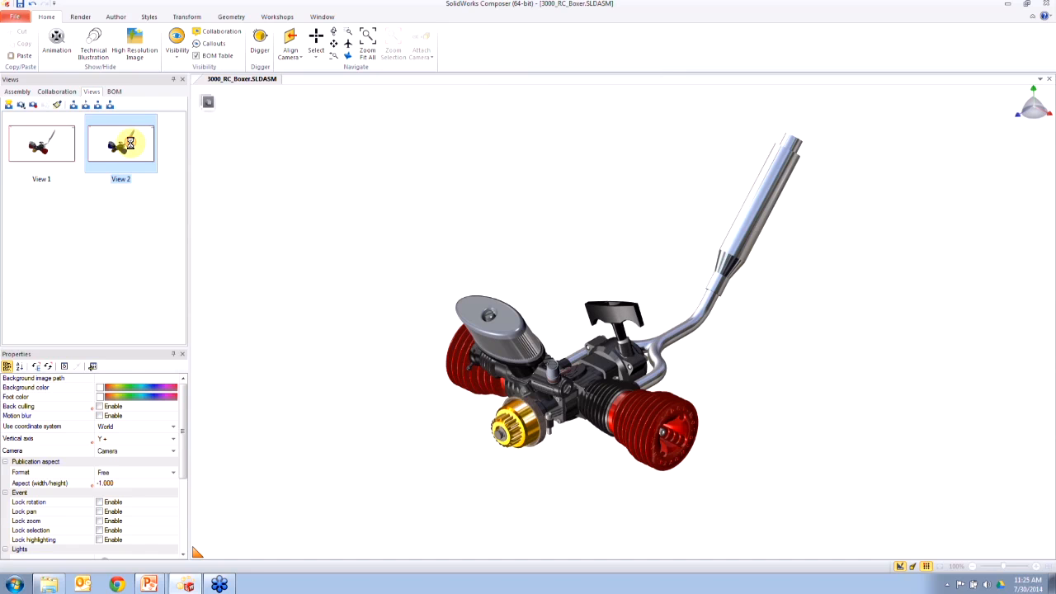
pyautogui.click(55, 144)
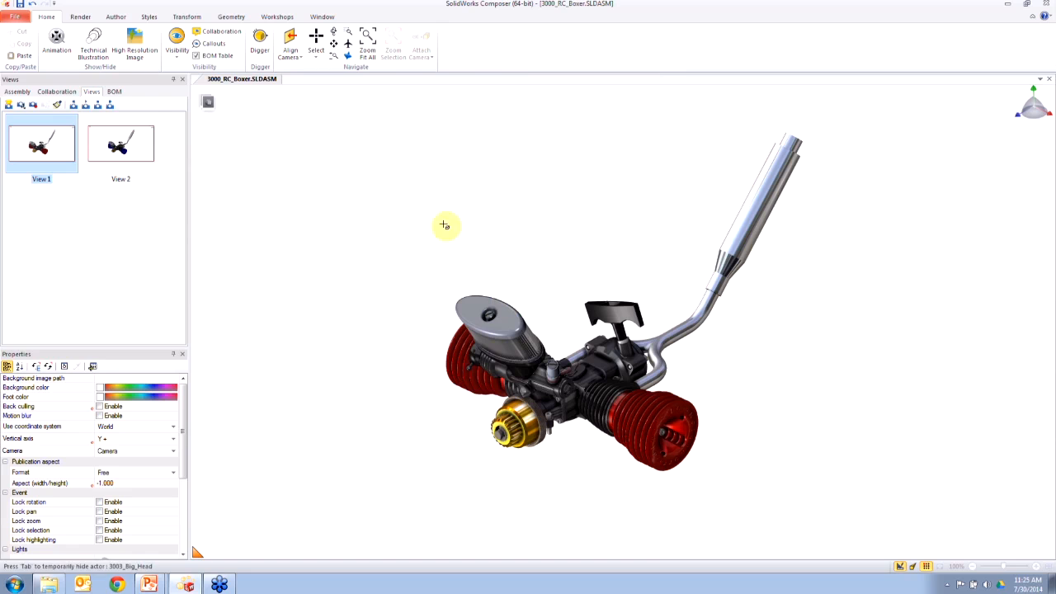
pyautogui.click(139, 154)
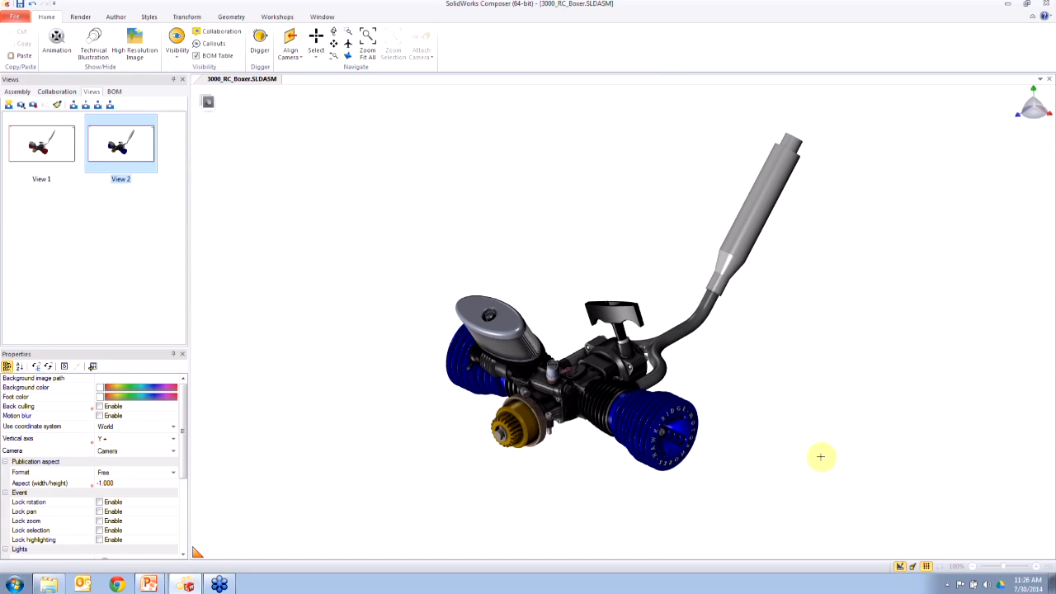
# Step: Apply View 1, clear the part selection, update View 2 with View 1's red-cylinder appearance, and return to View 1
pyautogui.click(64, 158)
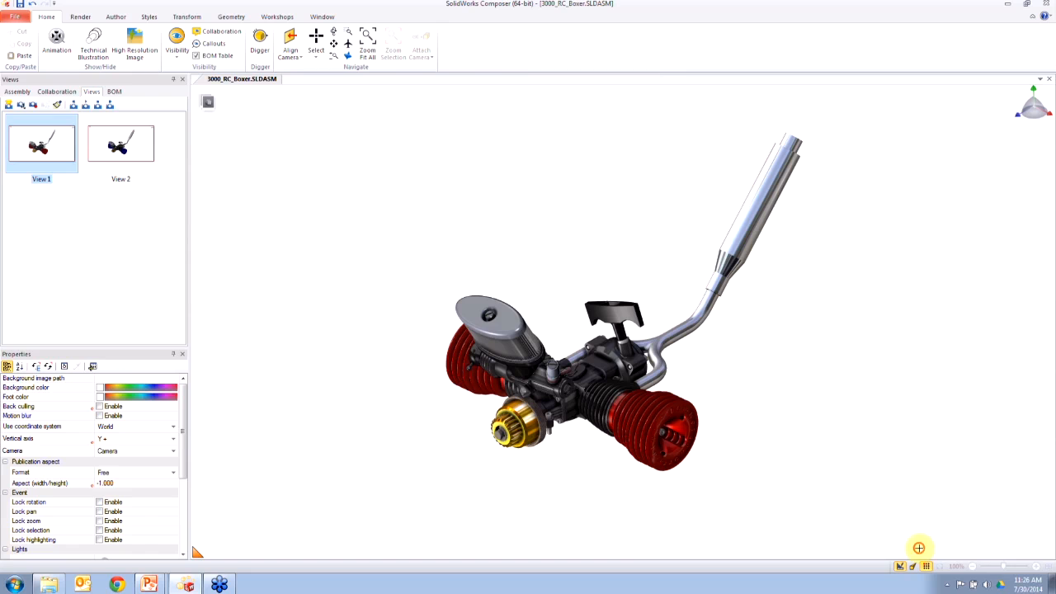
pyautogui.moveTo(919, 548); pyautogui.dragTo(314, 83)
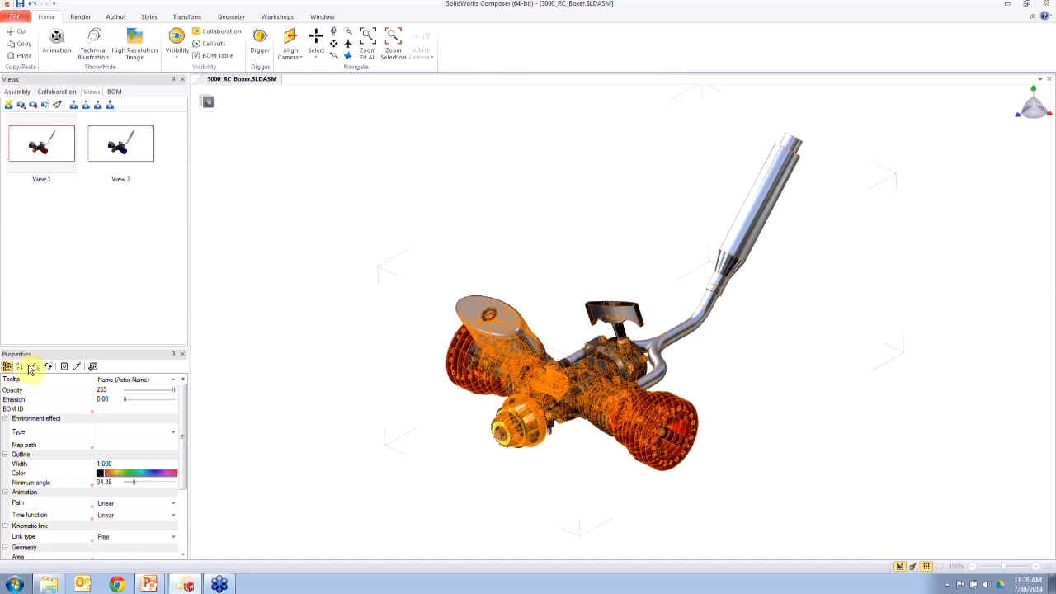
pyautogui.click(123, 166)
pyautogui.click(318, 220)
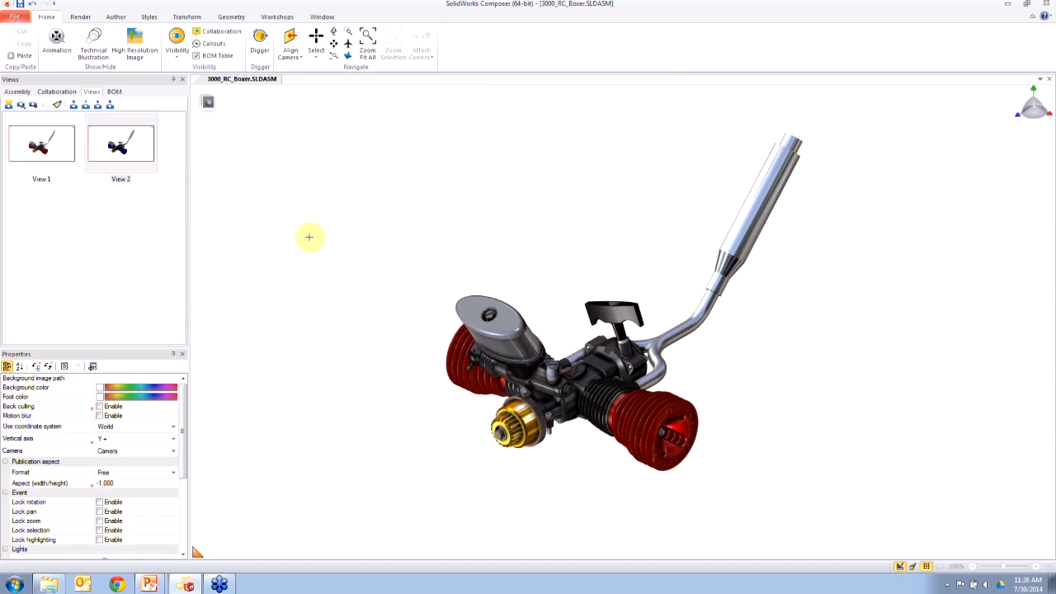
pyautogui.click(57, 105)
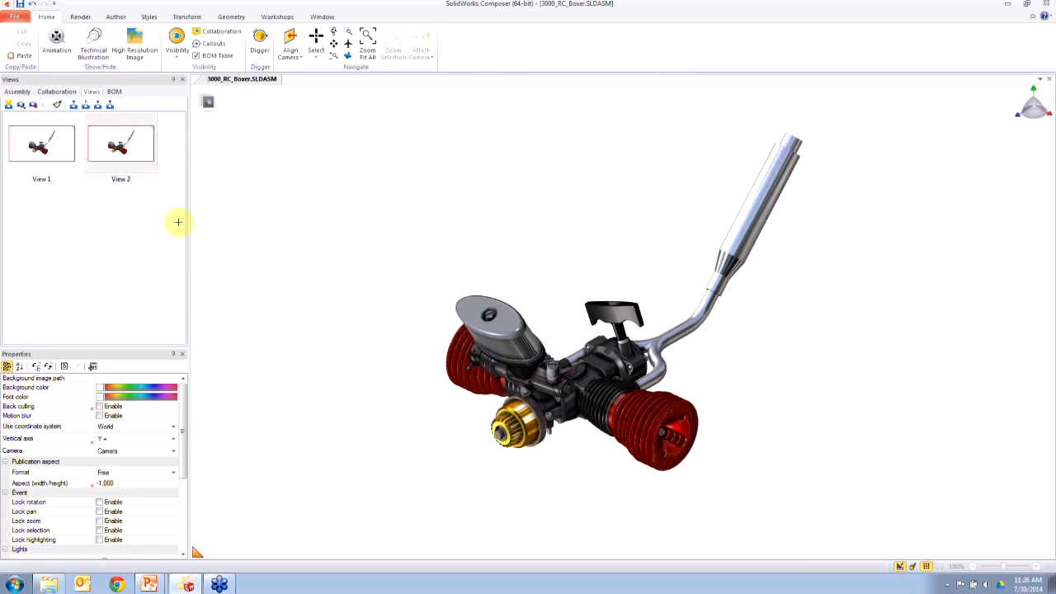
pyautogui.click(48, 151)
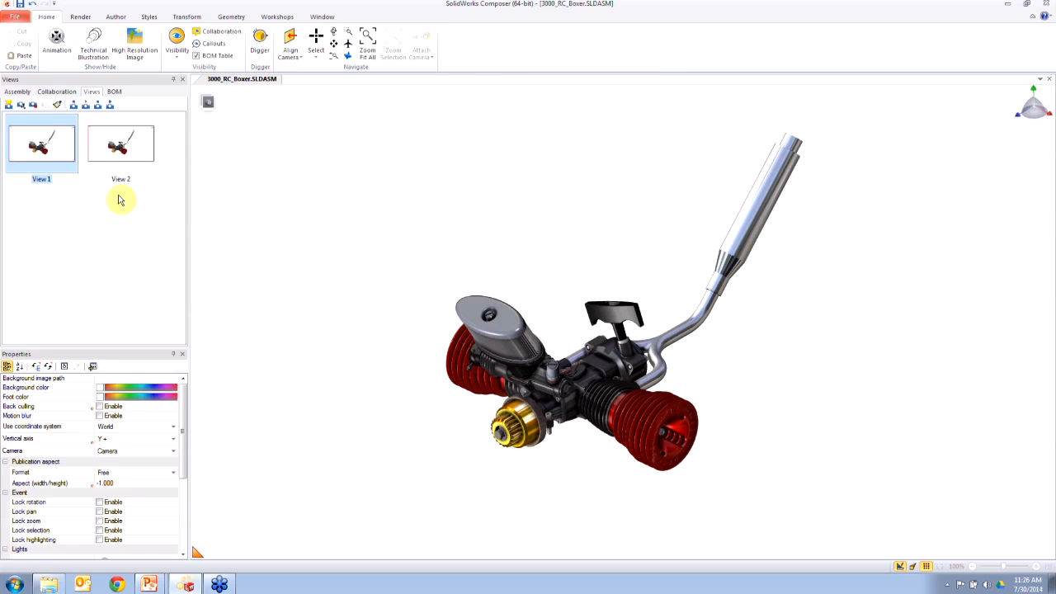
# Step: Create a camera view of the engine's current orientation, then apply View 1, View 2 and the camera view in turn, ending on View 2
pyautogui.click(717, 412)
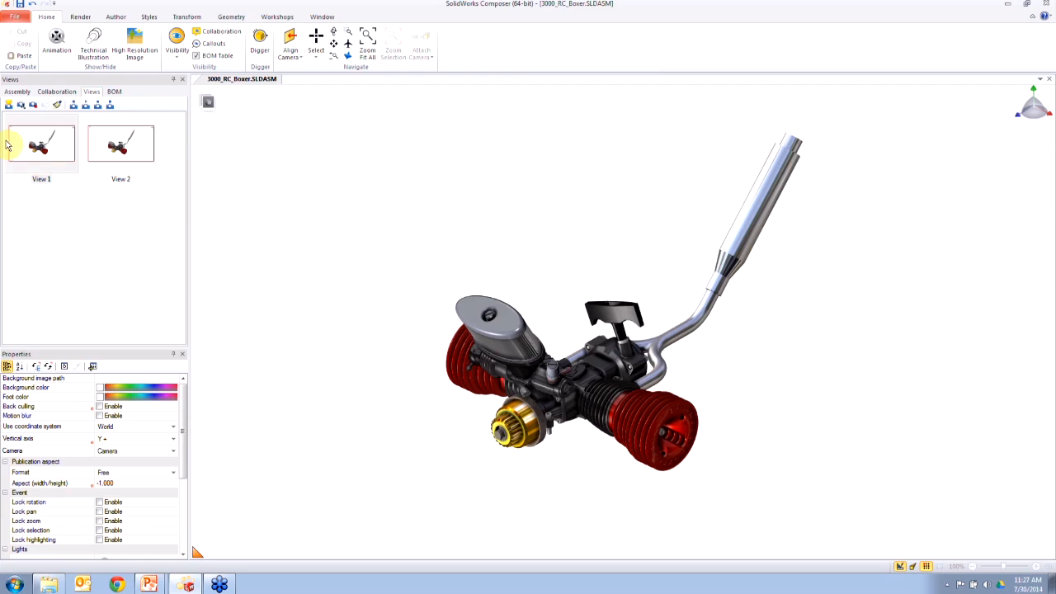
pyautogui.click(138, 252)
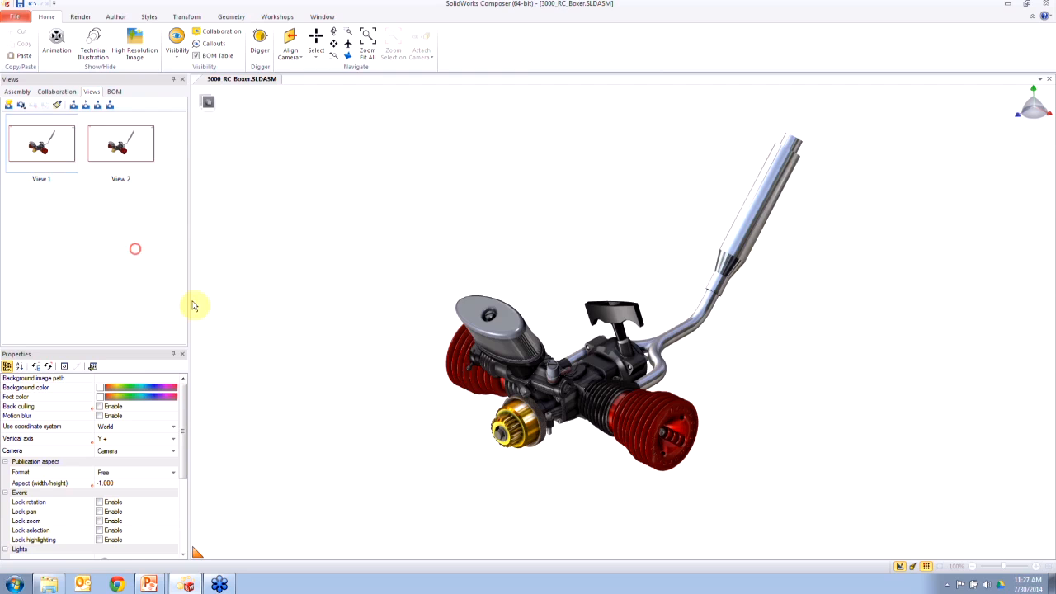
pyautogui.click(22, 105)
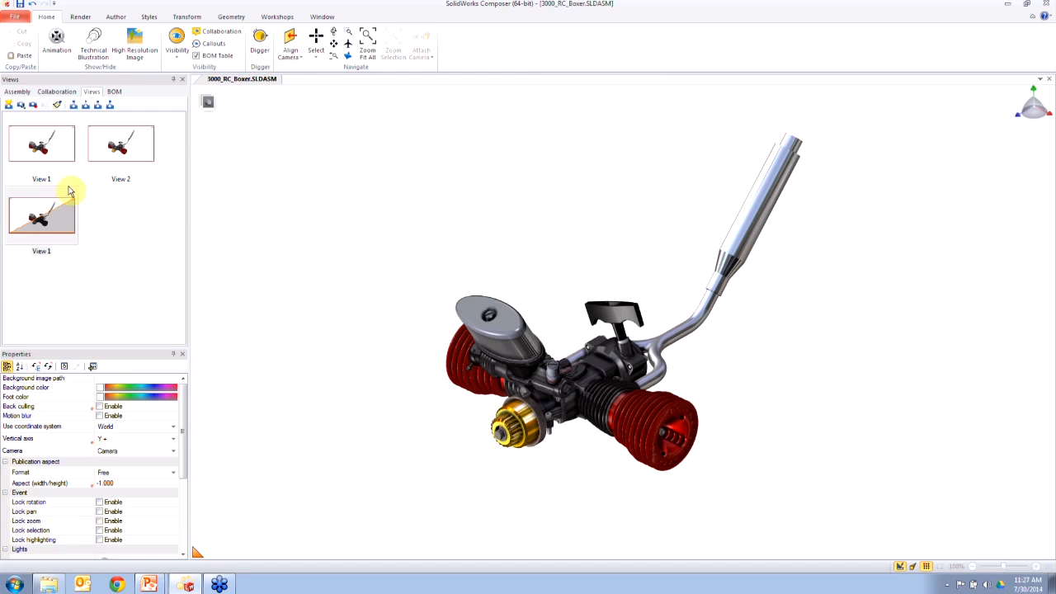
pyautogui.click(53, 142)
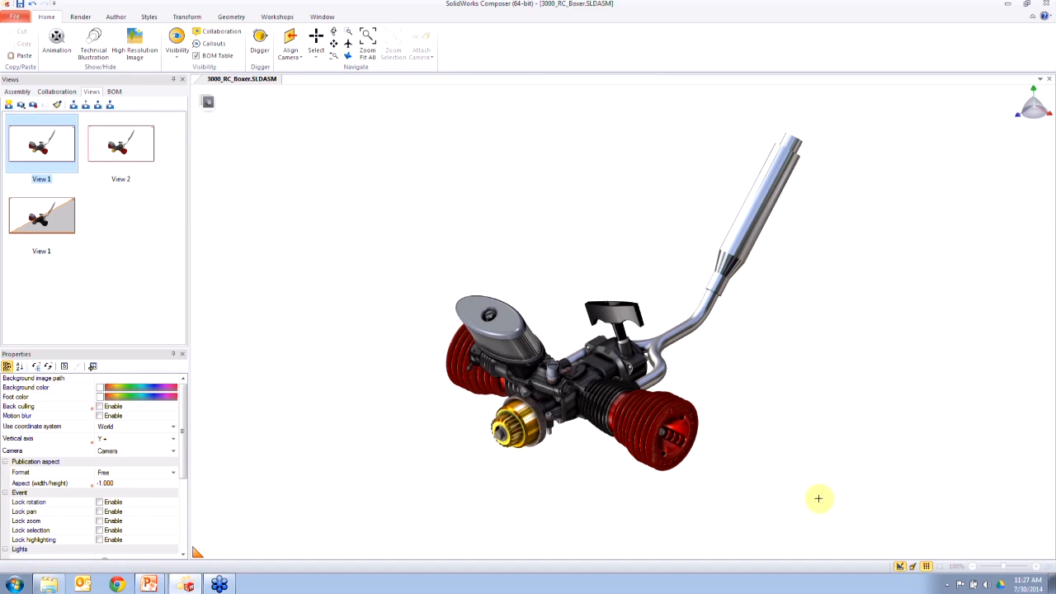
pyautogui.click(120, 146)
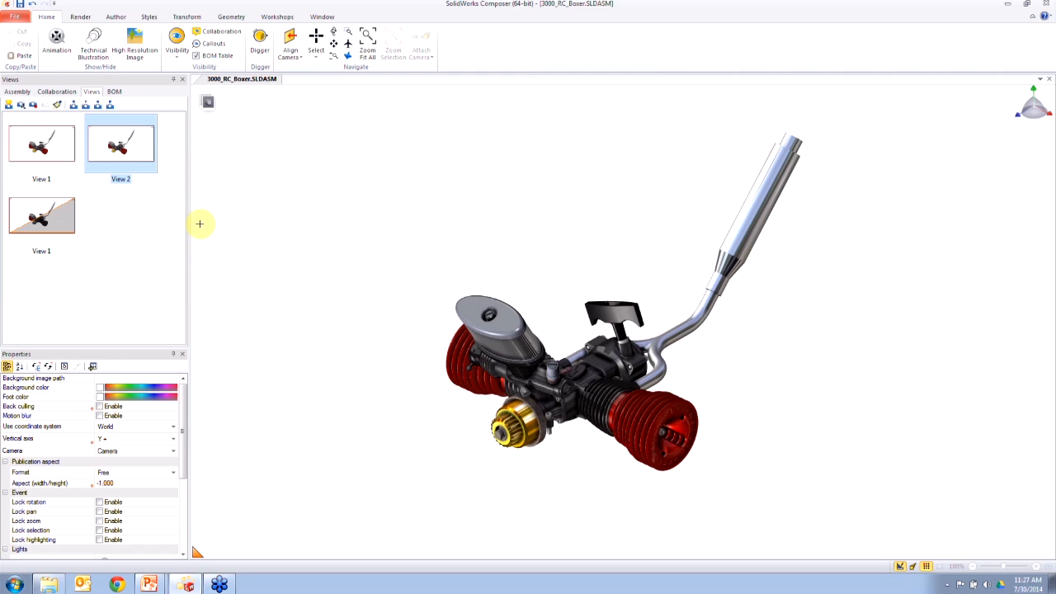
pyautogui.click(38, 218)
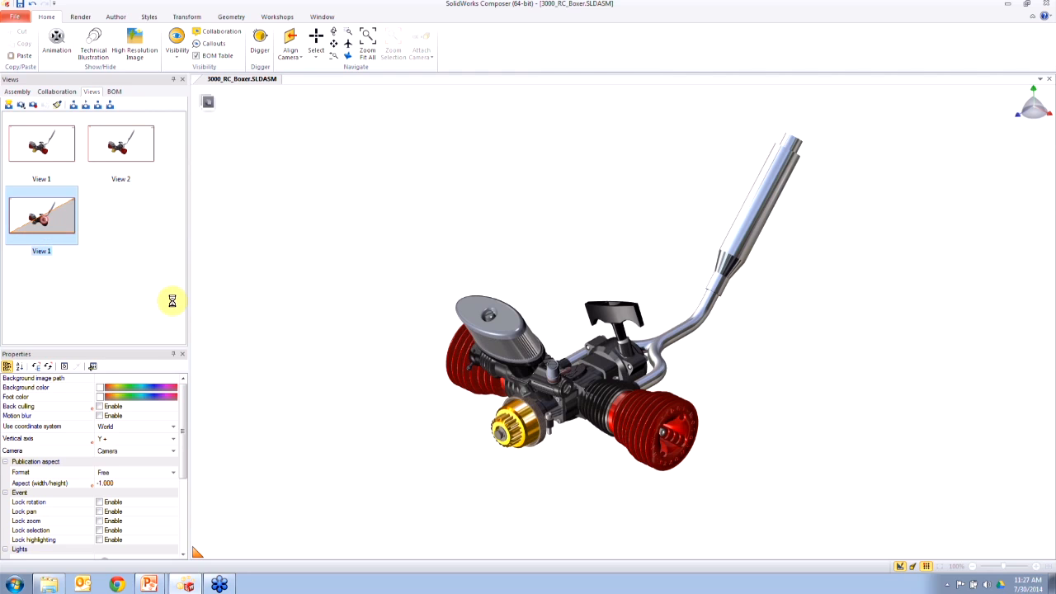
pyautogui.click(122, 147)
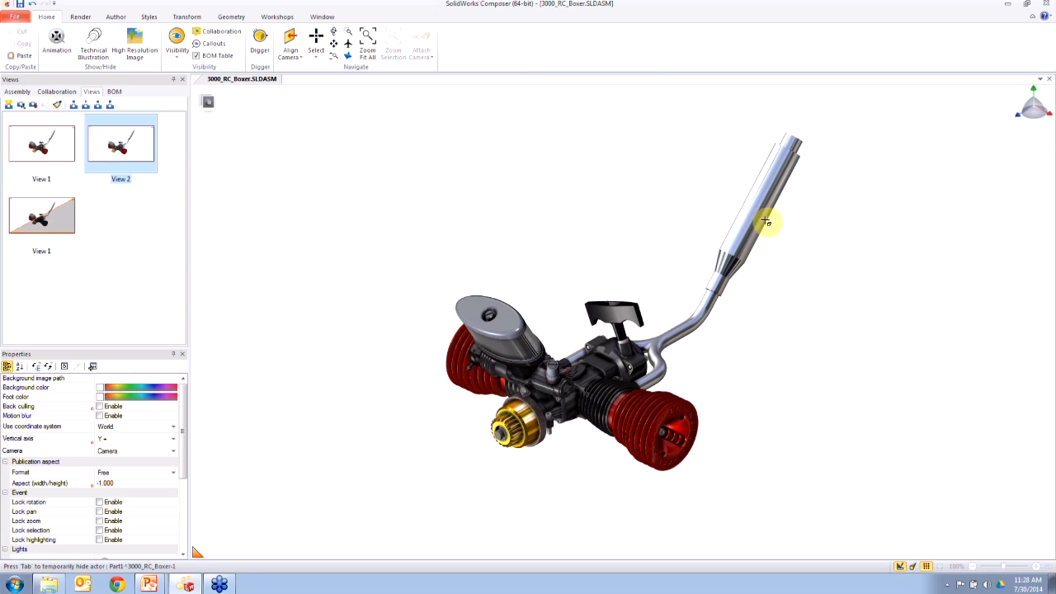
# Step: Explode all the engine's parts spherically, then clear the selection and restore the assembled engine with View 2
pyautogui.moveTo(394, 176); pyautogui.dragTo(879, 467)
pyautogui.click(171, 20)
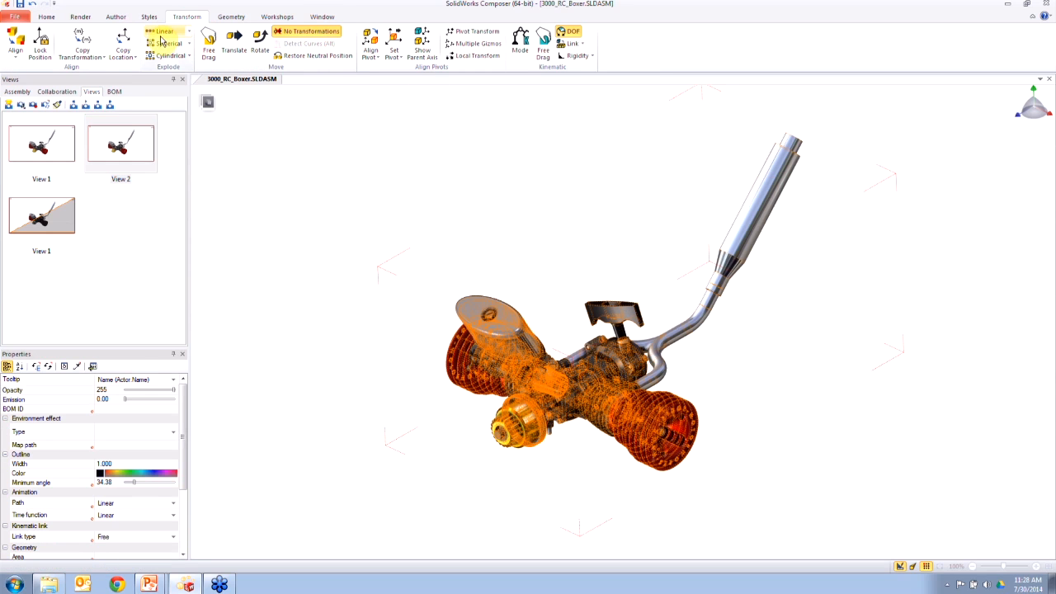
pyautogui.click(169, 43)
pyautogui.moveTo(640, 330); pyautogui.dragTo(784, 333)
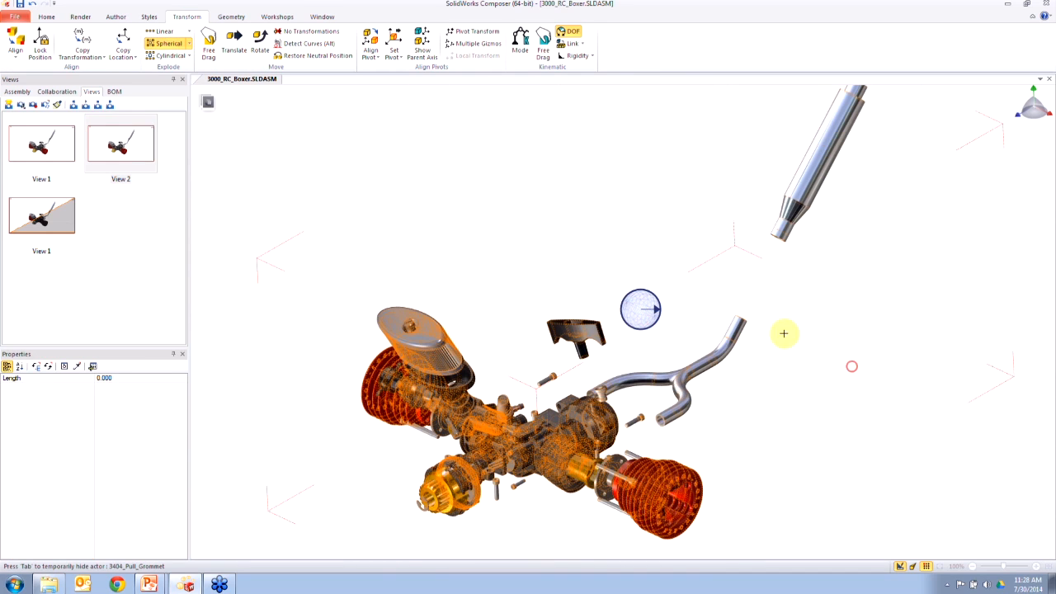
pyautogui.click(239, 245)
pyautogui.click(110, 151)
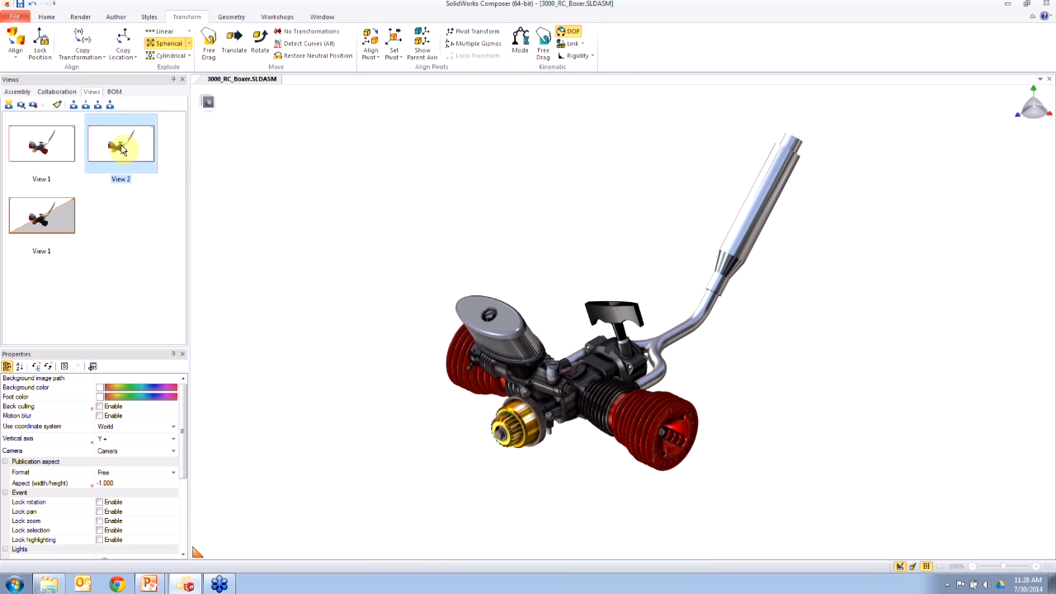
# Step: Select the whole engine, explode it spherically from View 2 and apply the camera view to the exploded parts
pyautogui.moveTo(416, 180); pyautogui.dragTo(936, 537)
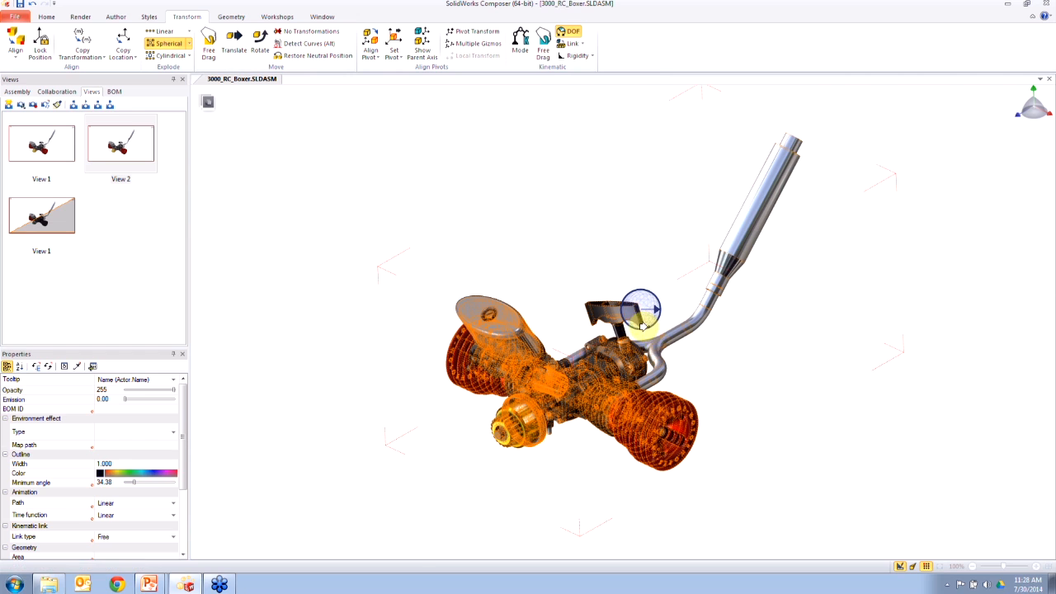
pyautogui.moveTo(640, 310); pyautogui.dragTo(842, 378)
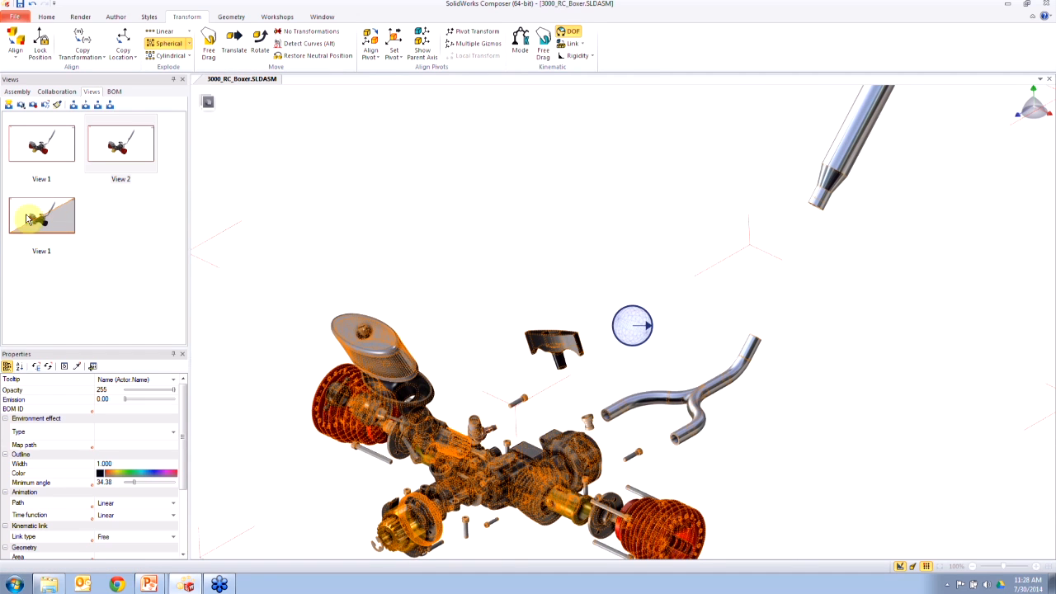
pyautogui.click(53, 228)
pyautogui.doubleClick(52, 224)
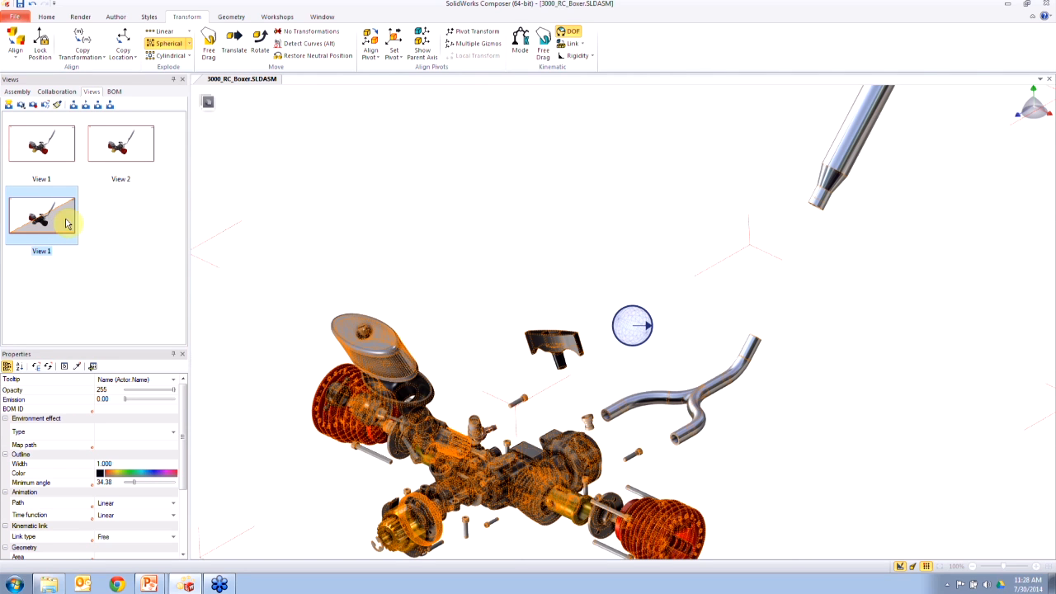
# Step: Orbit and zoom into the exploded engine, restoring the camera view after each change, and reassemble the engine with View 2
pyautogui.moveTo(901, 448); pyautogui.dragTo(801, 365)
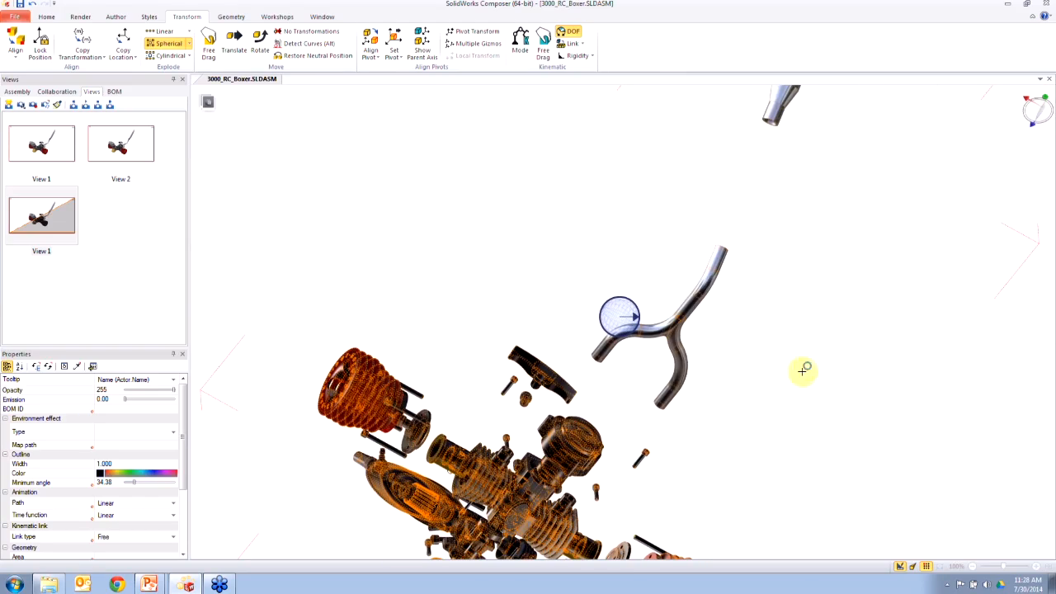
pyautogui.doubleClick(52, 212)
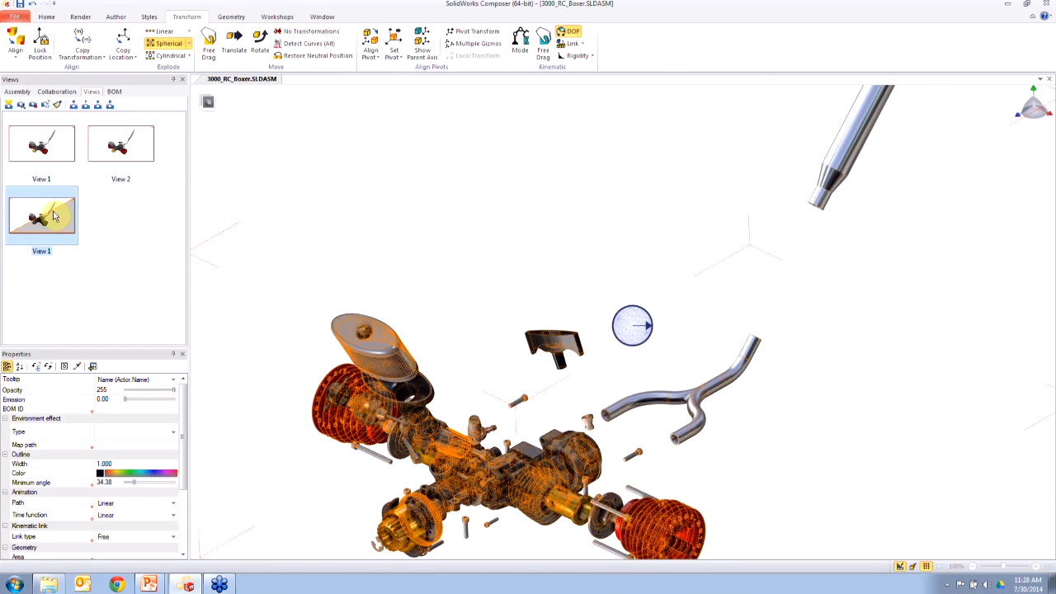
pyautogui.scroll(5, 375, 378)
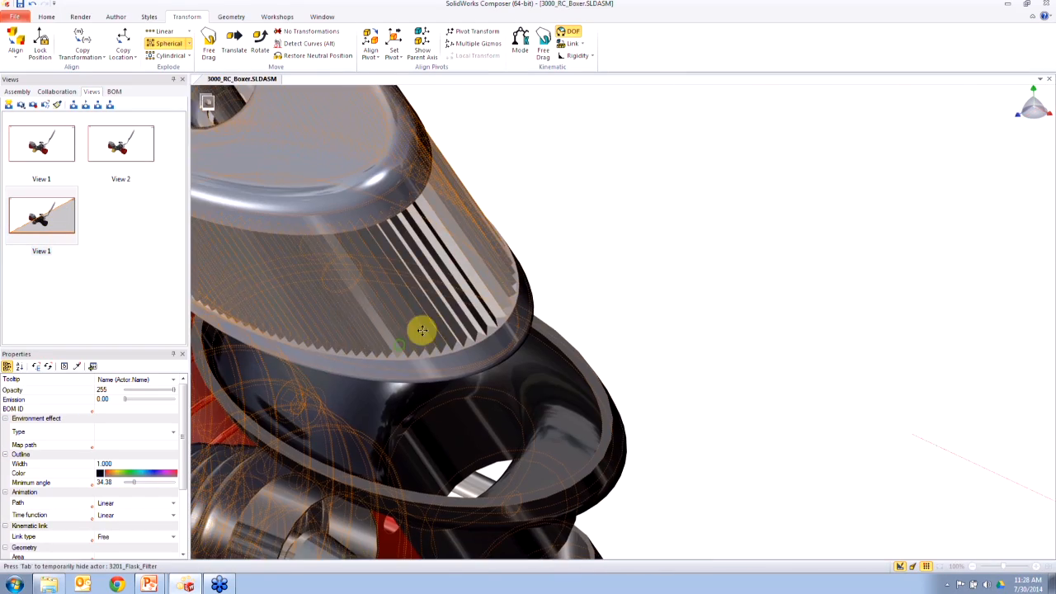
pyautogui.doubleClick(46, 220)
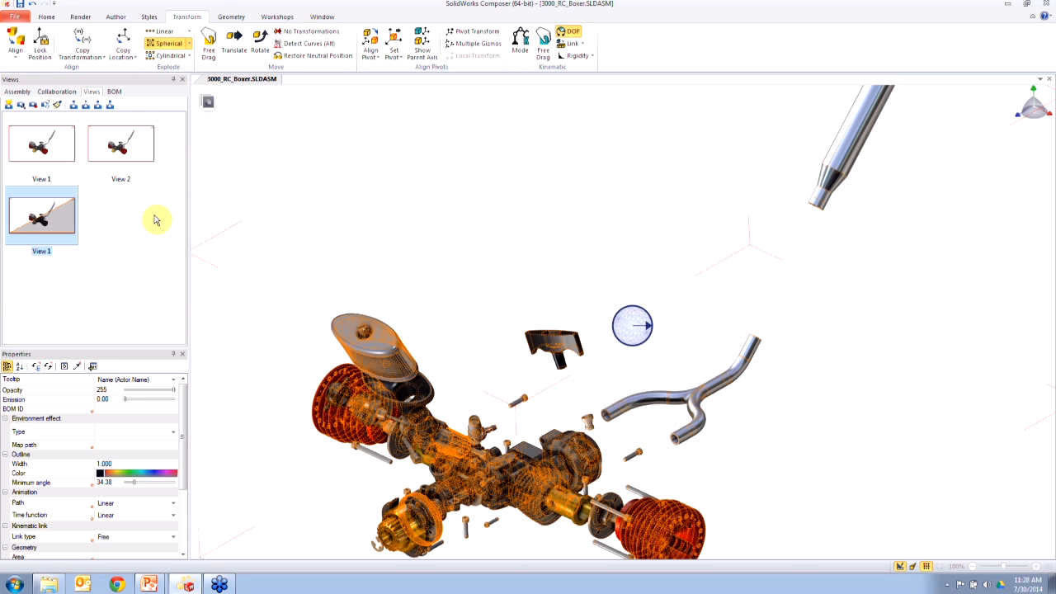
pyautogui.click(147, 151)
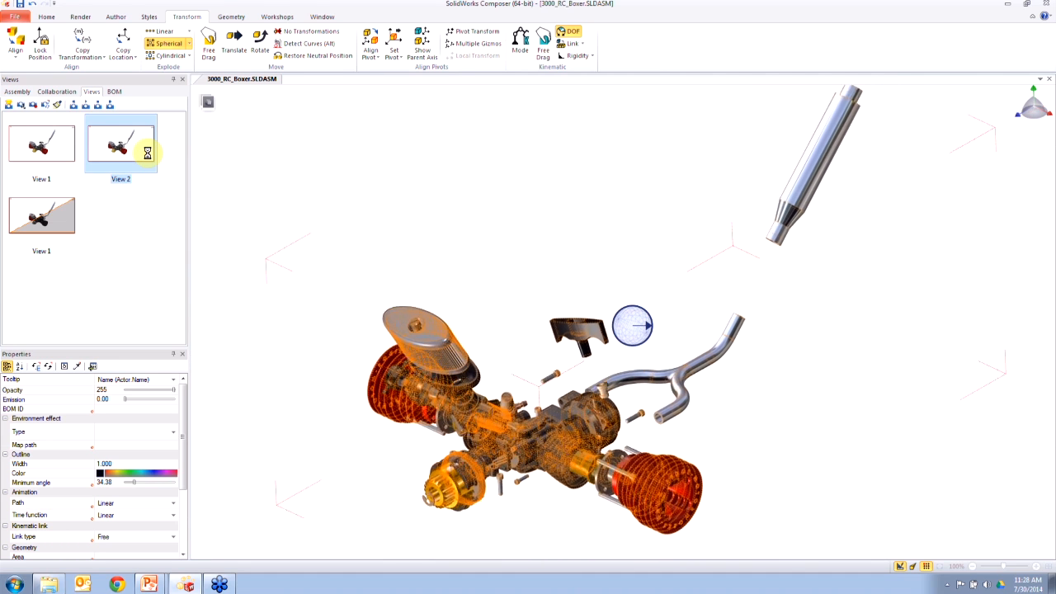
pyautogui.click(307, 169)
# Step: Apply View 1, inspect and select the carb-Gas_Setting screw up close, then restore the orientation with the camera view and clear the selection
pyautogui.click(77, 150)
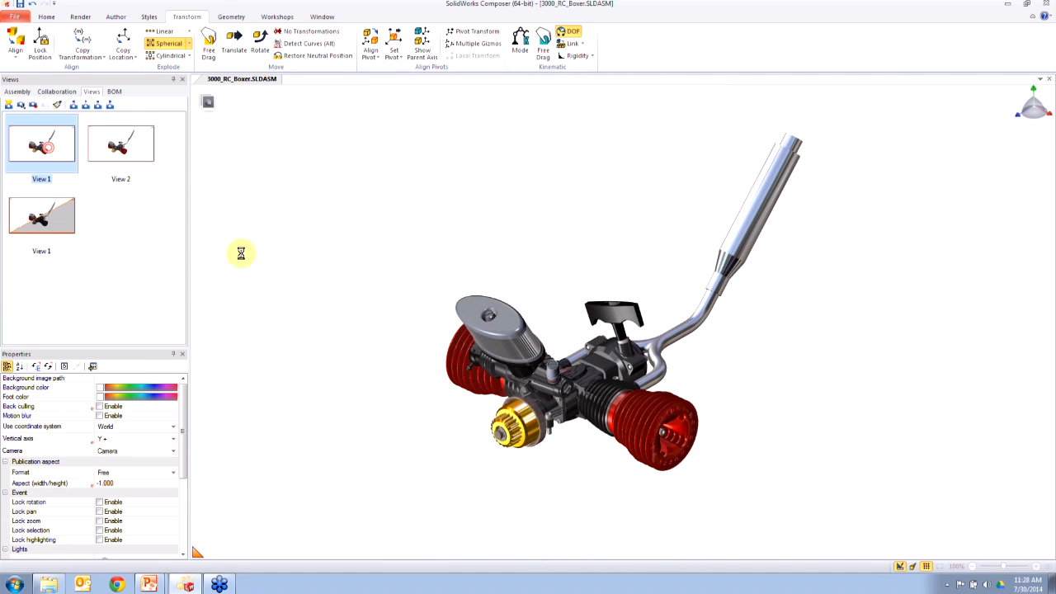
pyautogui.scroll(5, 563, 372)
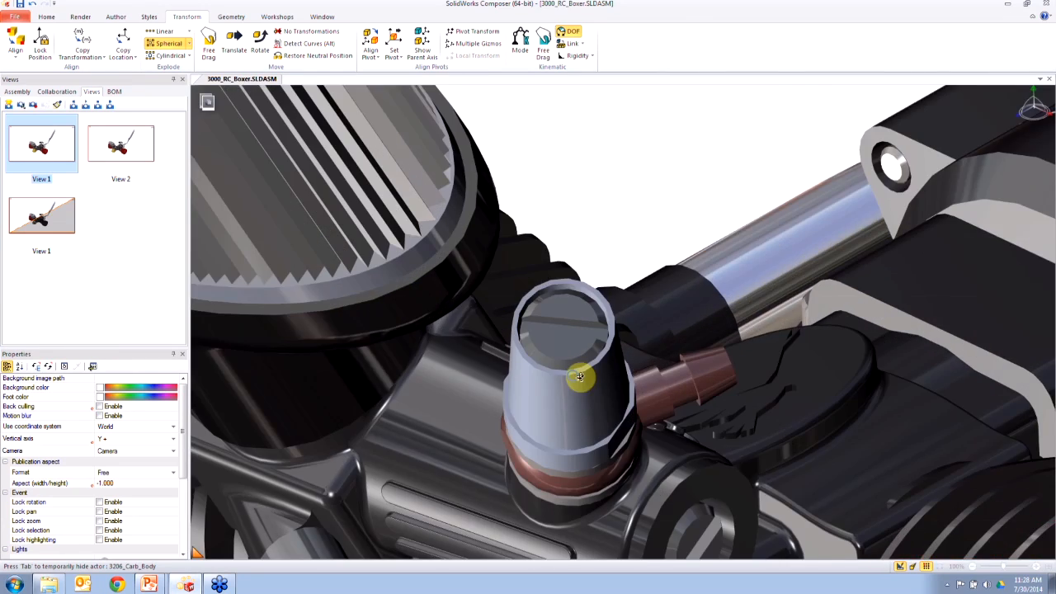
pyautogui.moveTo(581, 377); pyautogui.dragTo(573, 354, button='right')
pyautogui.scroll(3, 571, 353)
pyautogui.click(559, 347)
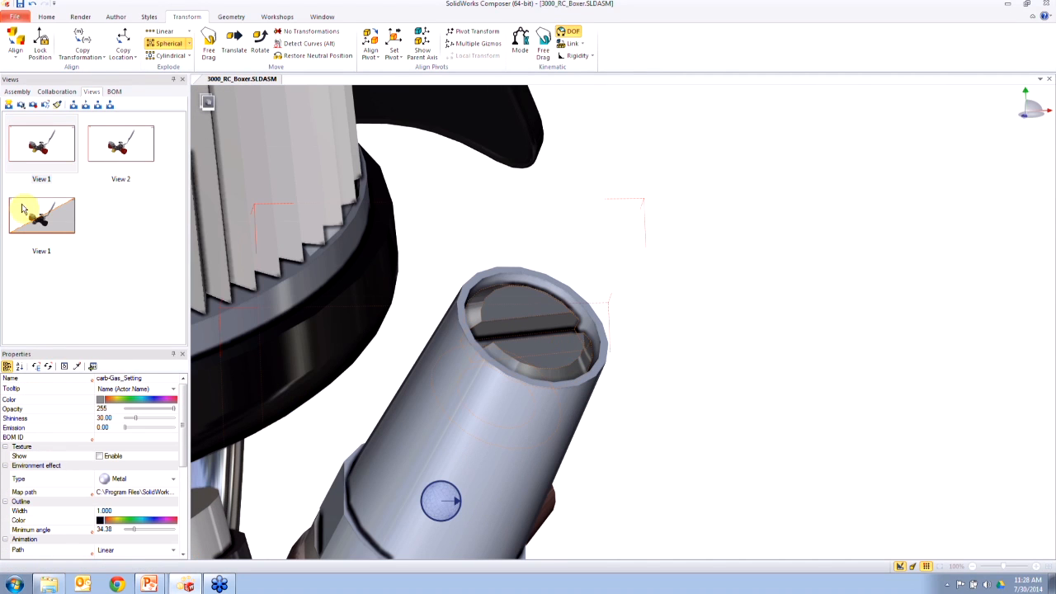
pyautogui.click(66, 232)
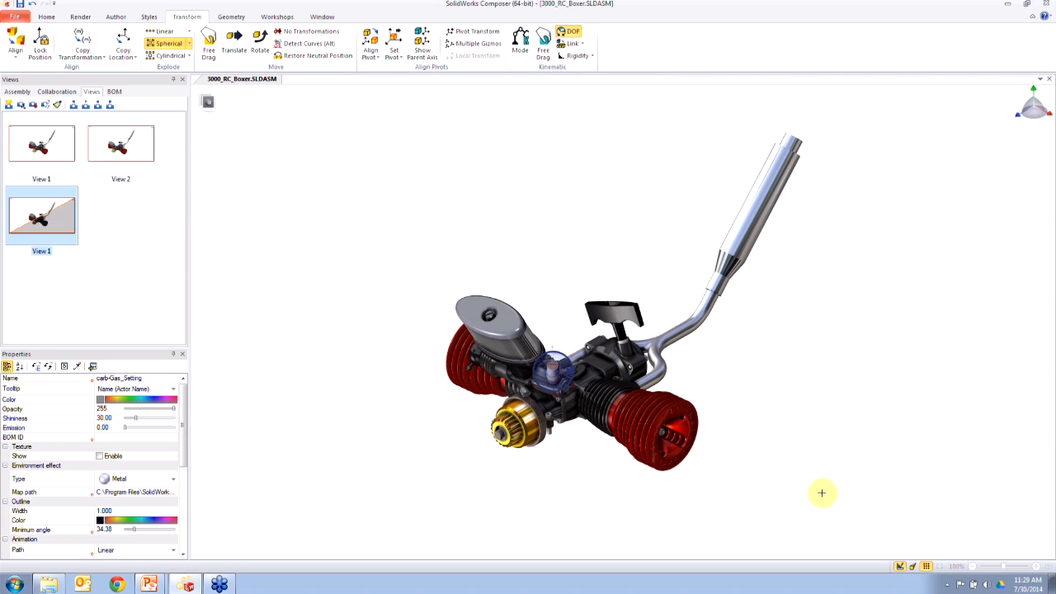
pyautogui.click(476, 263)
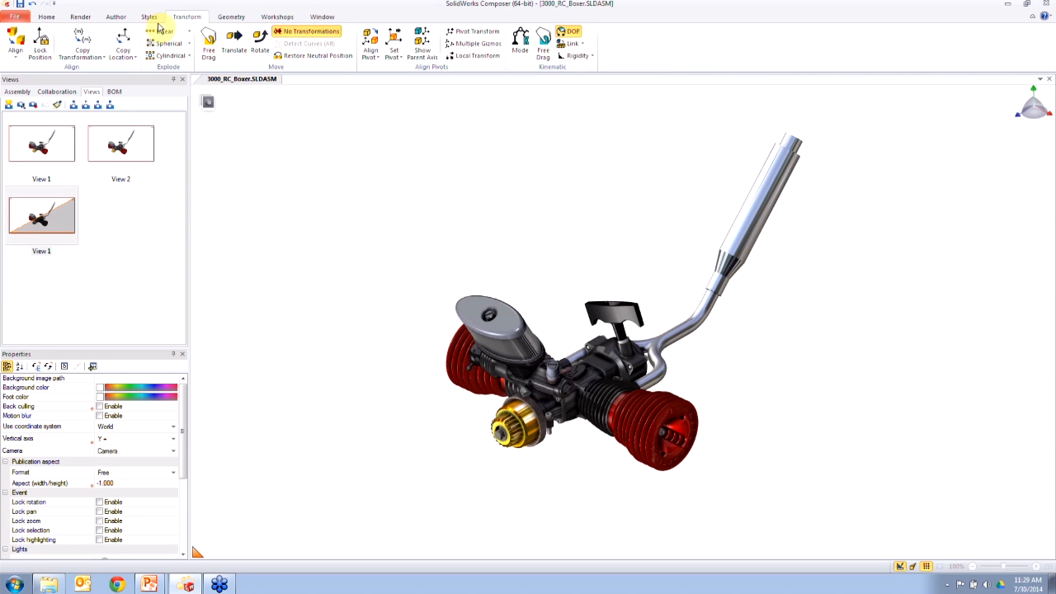
# Step: Translate the 3003_Big_Head cylinder head outward along its axis away from the engine body, and update View 2 with its new position
pyautogui.scroll(-4, 319, 250)
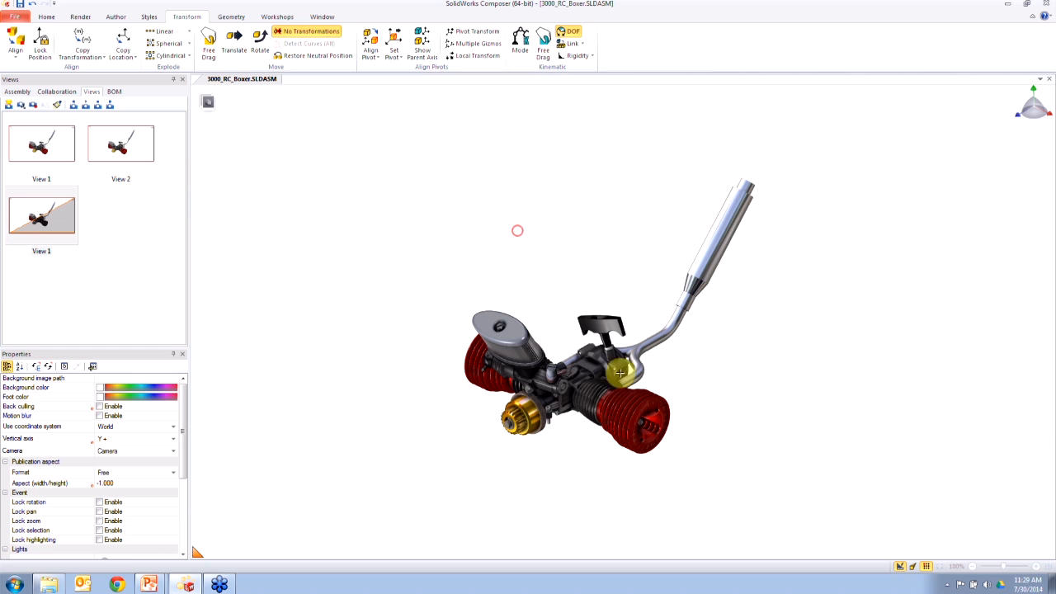
pyautogui.click(668, 442)
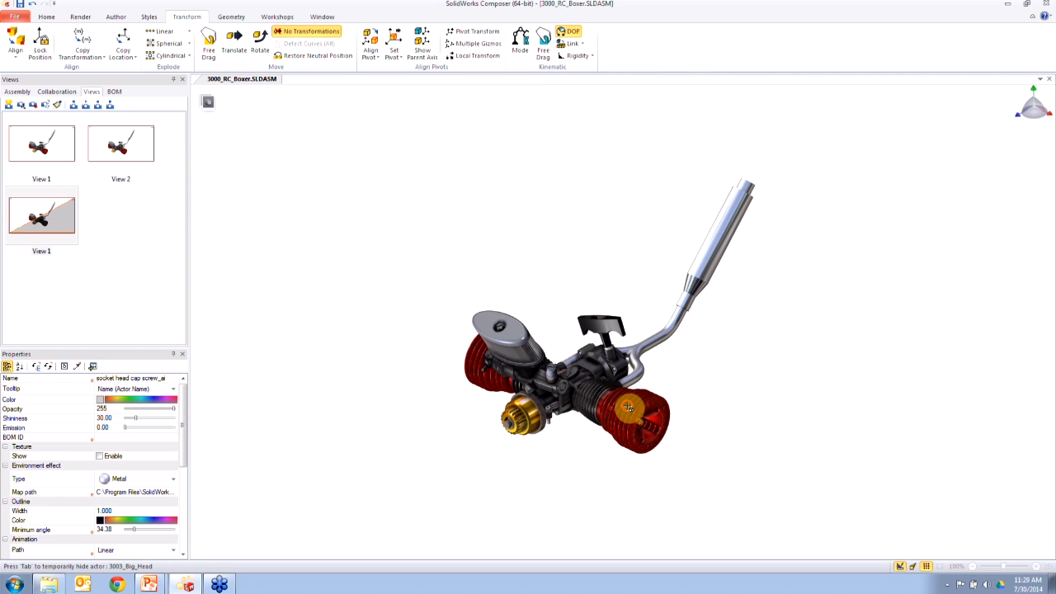
pyautogui.click(235, 39)
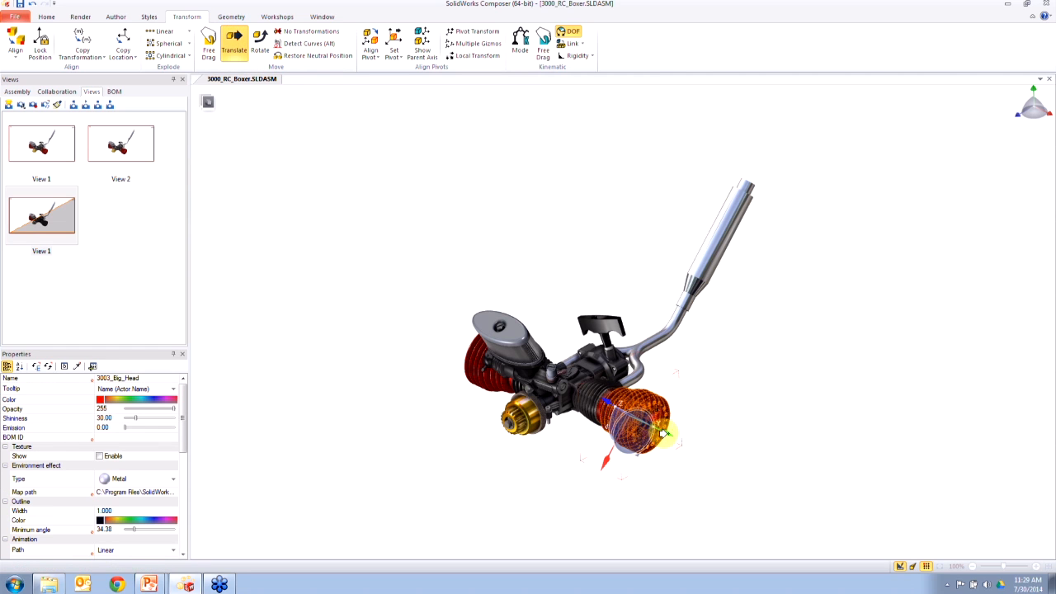
pyautogui.moveTo(664, 433); pyautogui.dragTo(753, 472)
pyautogui.click(392, 286)
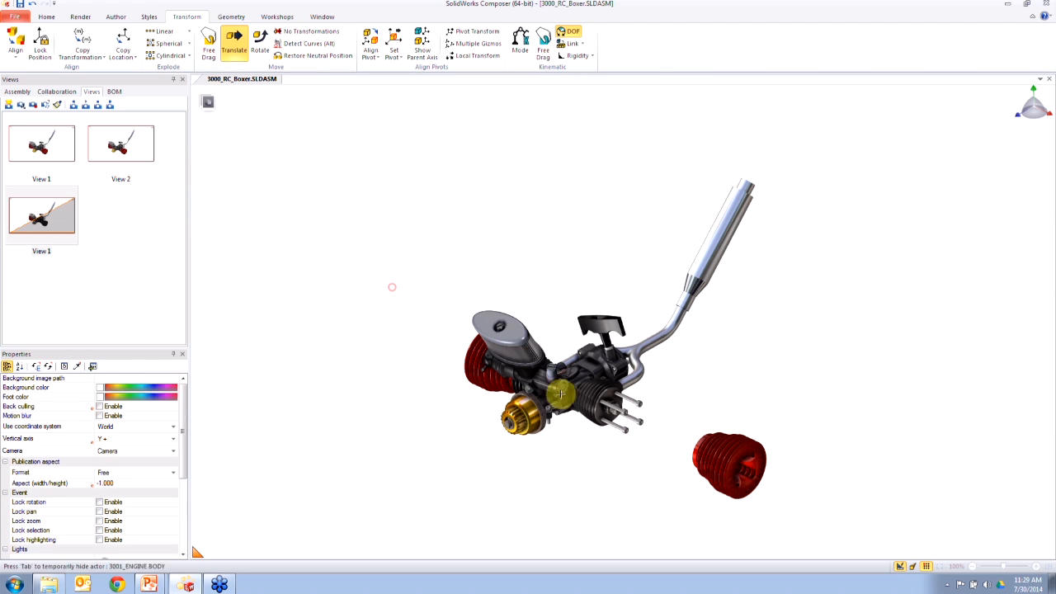
pyautogui.press('Escape')
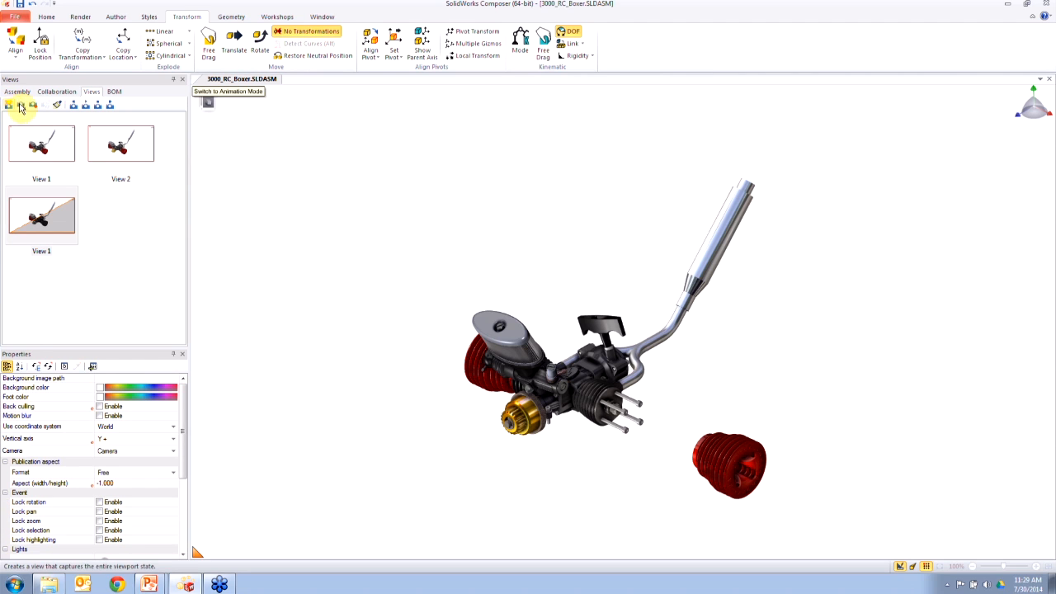
pyautogui.click(119, 152)
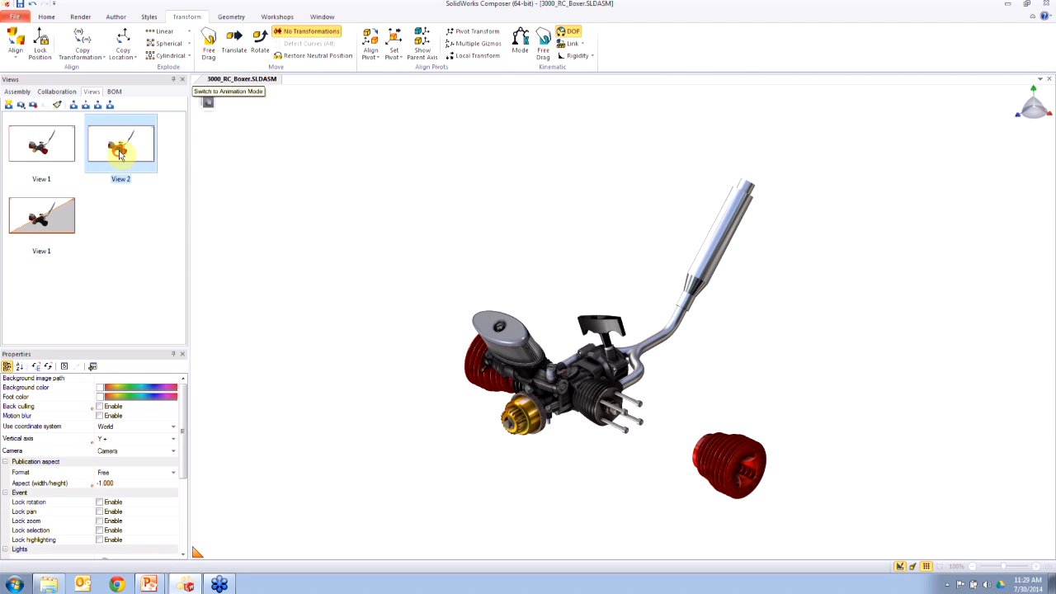
pyautogui.click(34, 106)
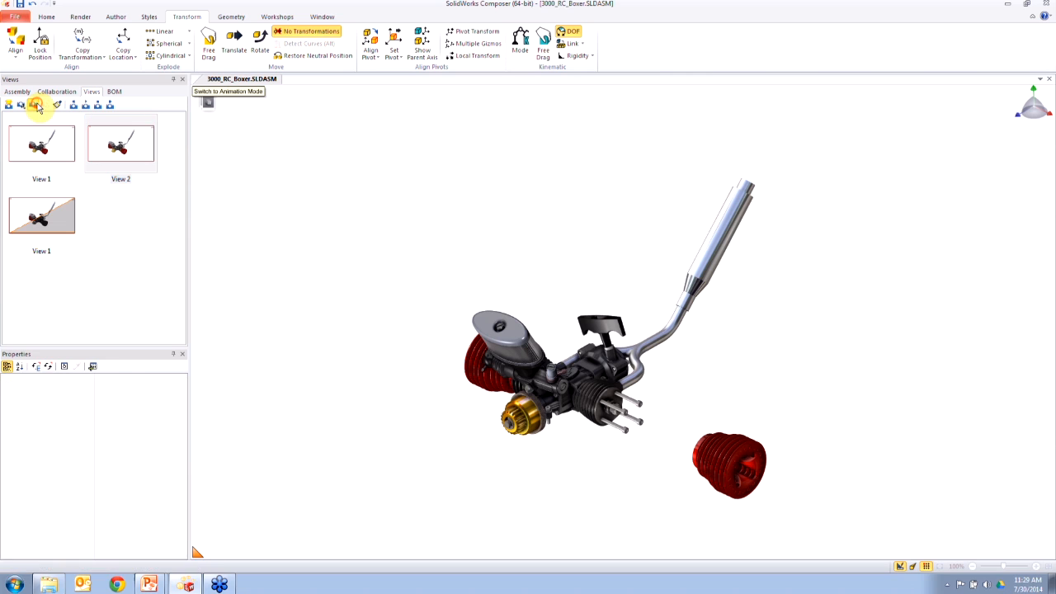
# Step: Apply View 2 and View 1 in turn to compare the head positions, and switch to the PowerPoint slides
pyautogui.click(117, 161)
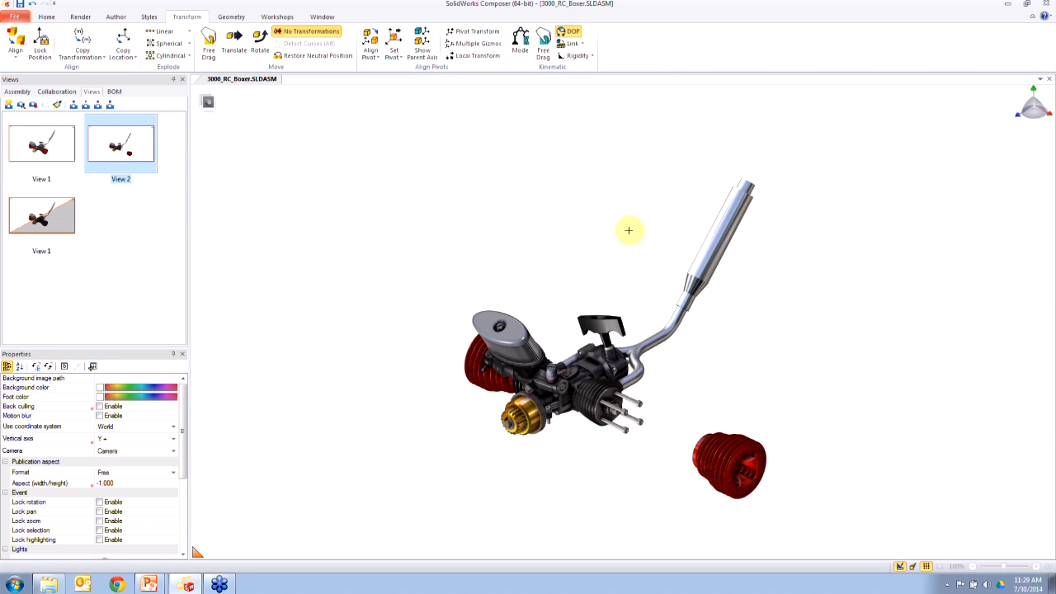
pyautogui.click(40, 148)
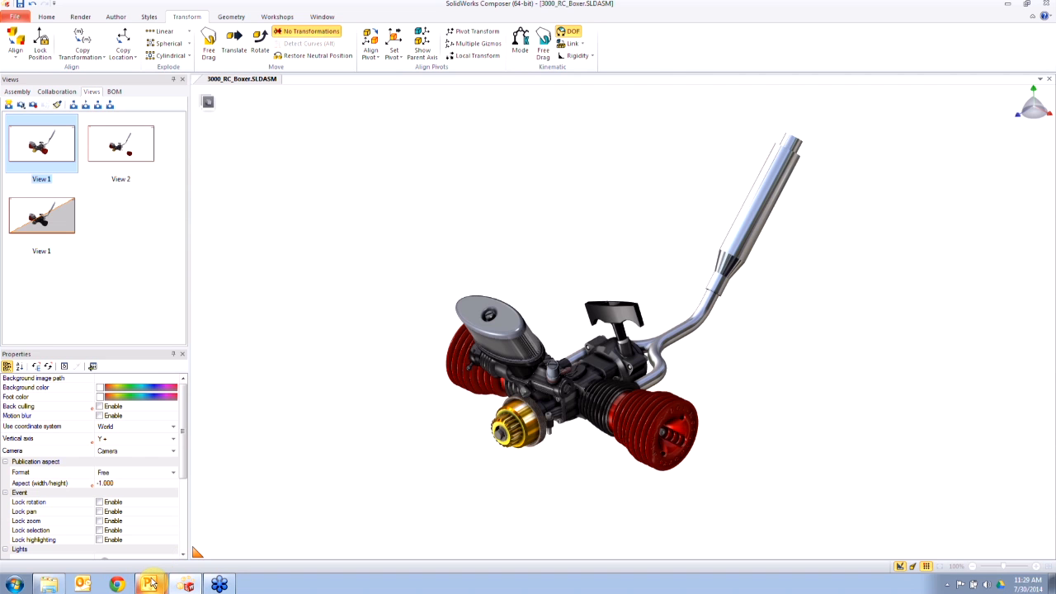
pyautogui.hotkey('alt', 'Tab')
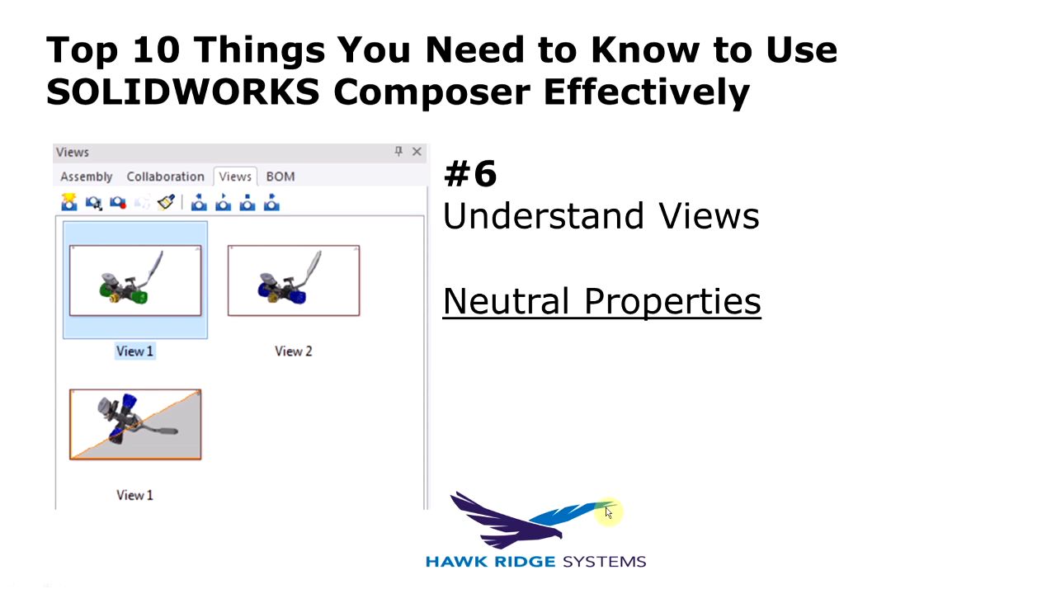
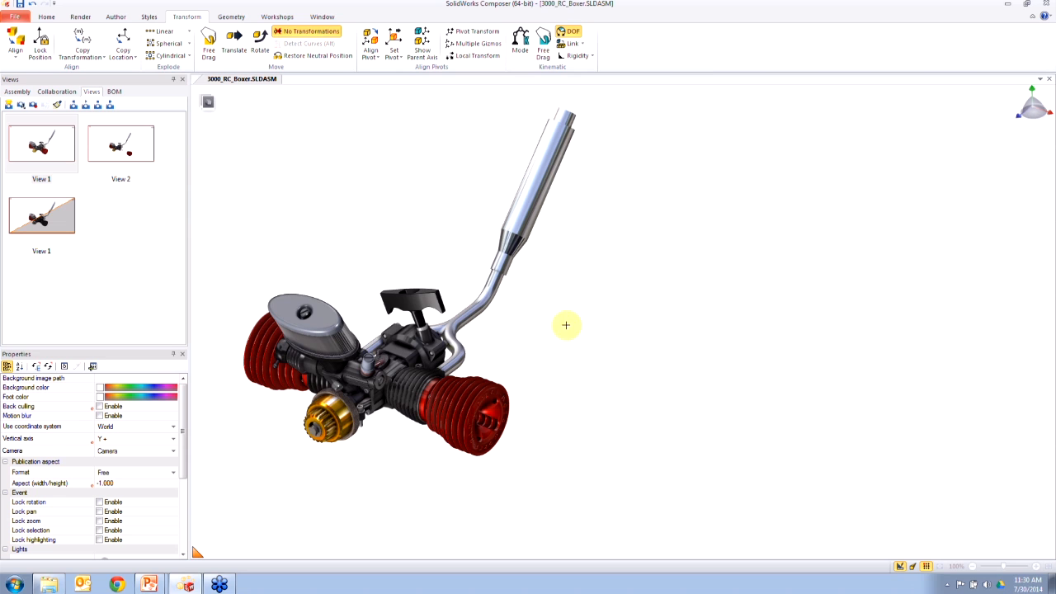
# Step: Place the assembled engine smaller and off-centre, leaving free space along the cylinder axis, and capture it as a new view
pyautogui.moveTo(581, 313)
pyautogui.mouseDown()
pyautogui.moveTo(573, 308)
pyautogui.moveTo(575, 322)
pyautogui.mouseUp()
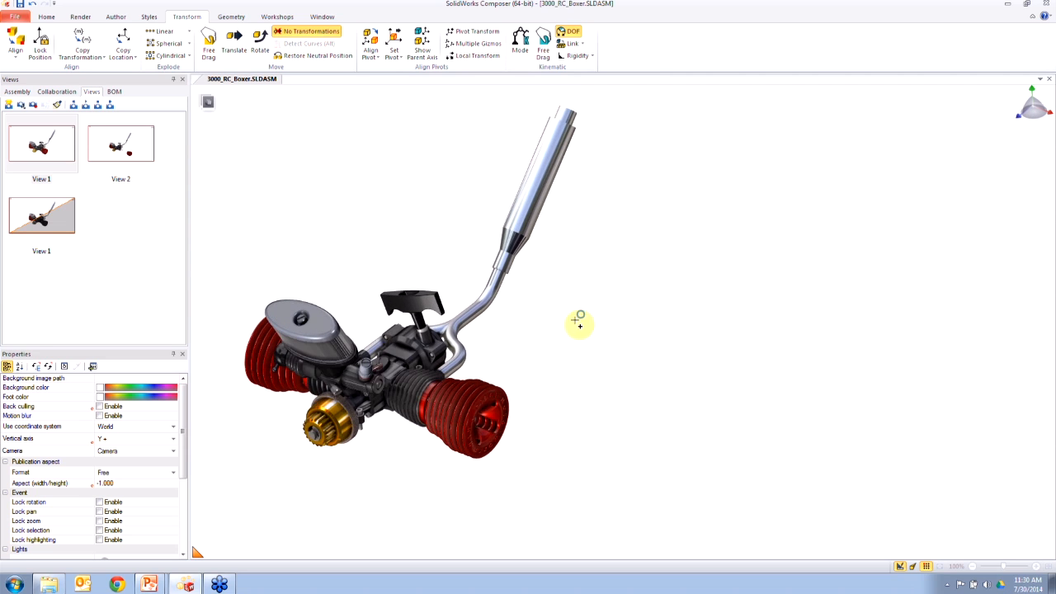
pyautogui.moveTo(566, 322); pyautogui.dragTo(554, 293, button='right')
pyautogui.scroll(-2, 548, 301)
pyautogui.moveTo(547, 305); pyautogui.dragTo(475, 277, button='middle')
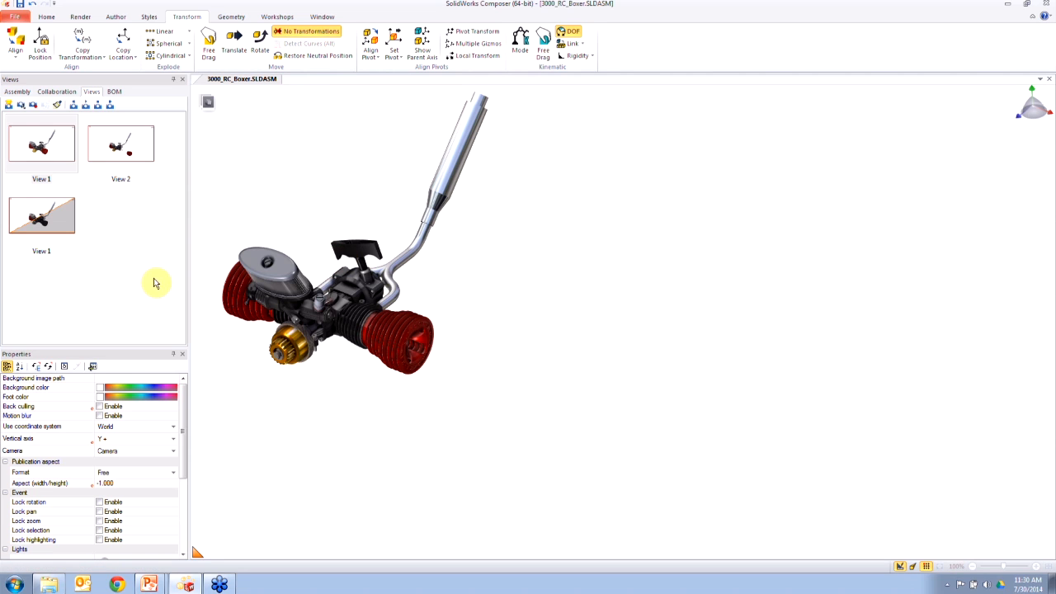
pyautogui.click(10, 107)
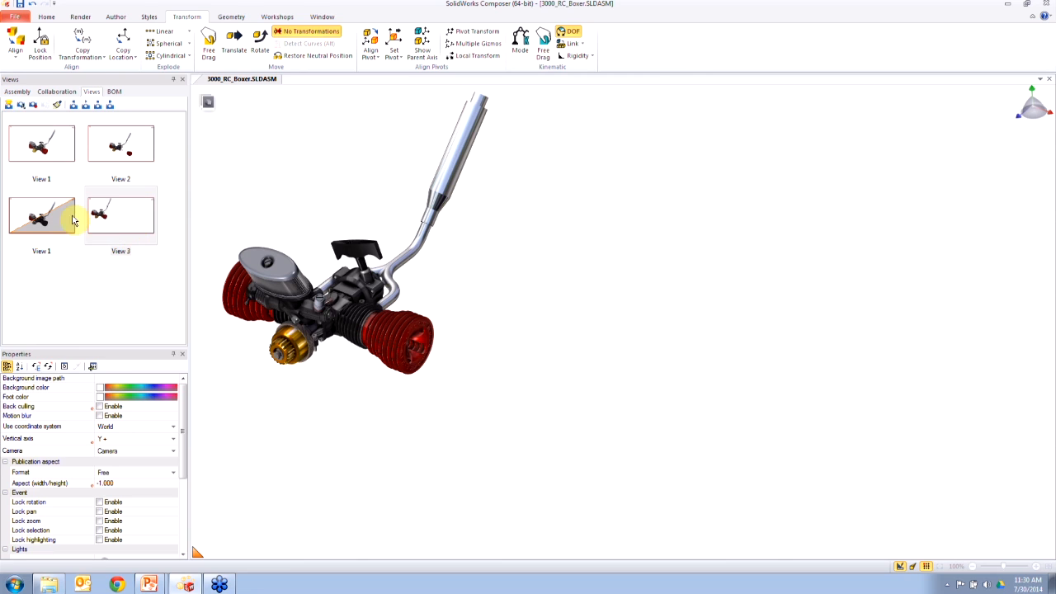
# Step: Translate the 3003_Big_Head cylinder head and the small plug behind it outward along the cylinder axis, leaving the plug nearer the engine
pyautogui.click(233, 41)
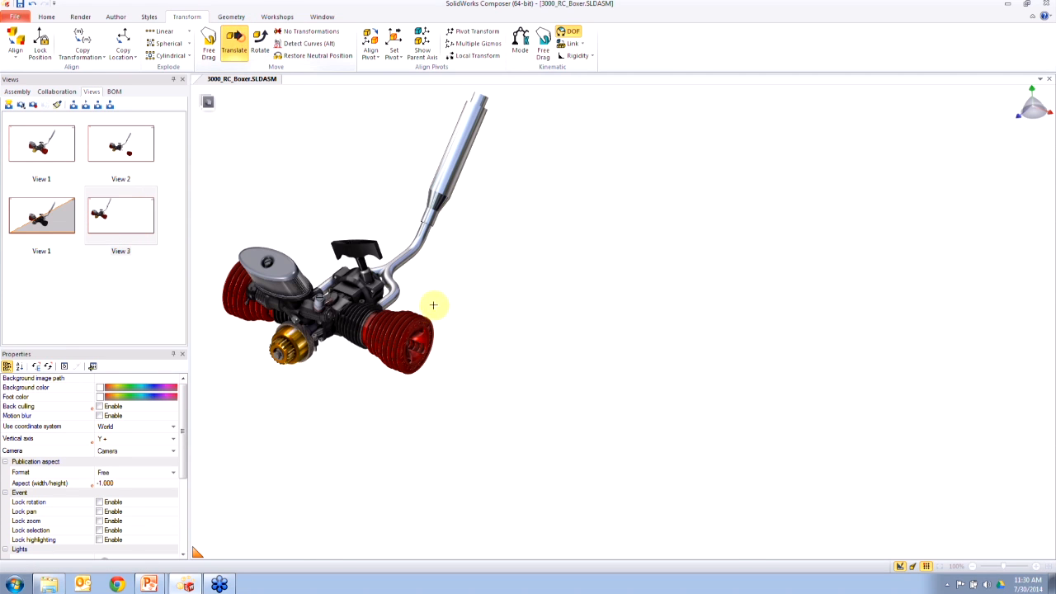
pyautogui.click(435, 354)
pyautogui.moveTo(435, 353); pyautogui.dragTo(672, 426)
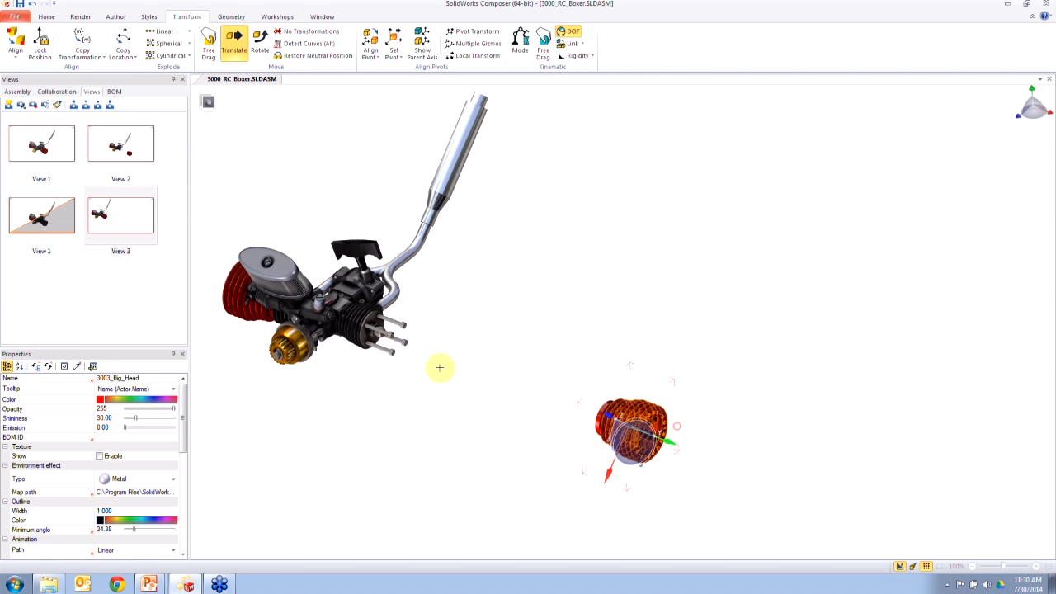
pyautogui.click(379, 338)
pyautogui.moveTo(410, 339); pyautogui.dragTo(587, 426)
pyautogui.click(472, 379)
# Step: Translate the two lower socket head cap screws outward along the cylinder axis, past the red cylinder head
pyautogui.moveTo(383, 371); pyautogui.dragTo(405, 347)
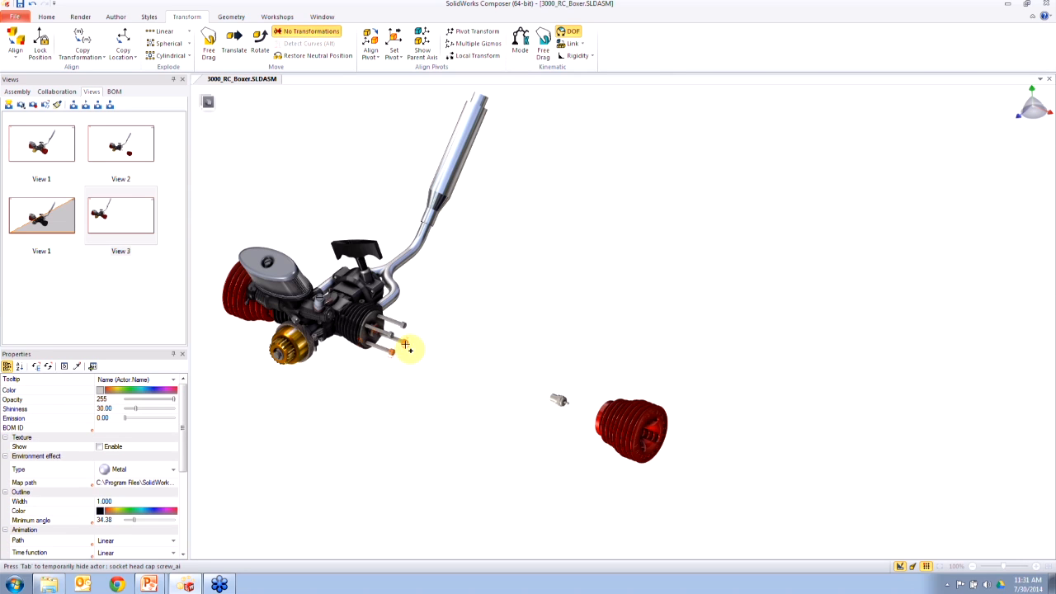
pyautogui.click(233, 41)
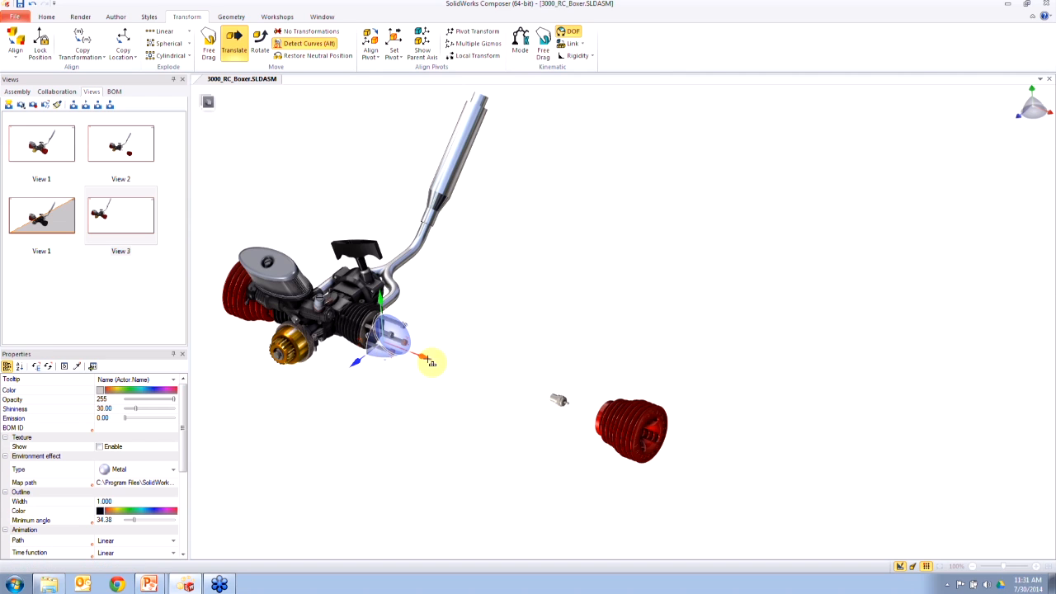
pyautogui.press('alt')
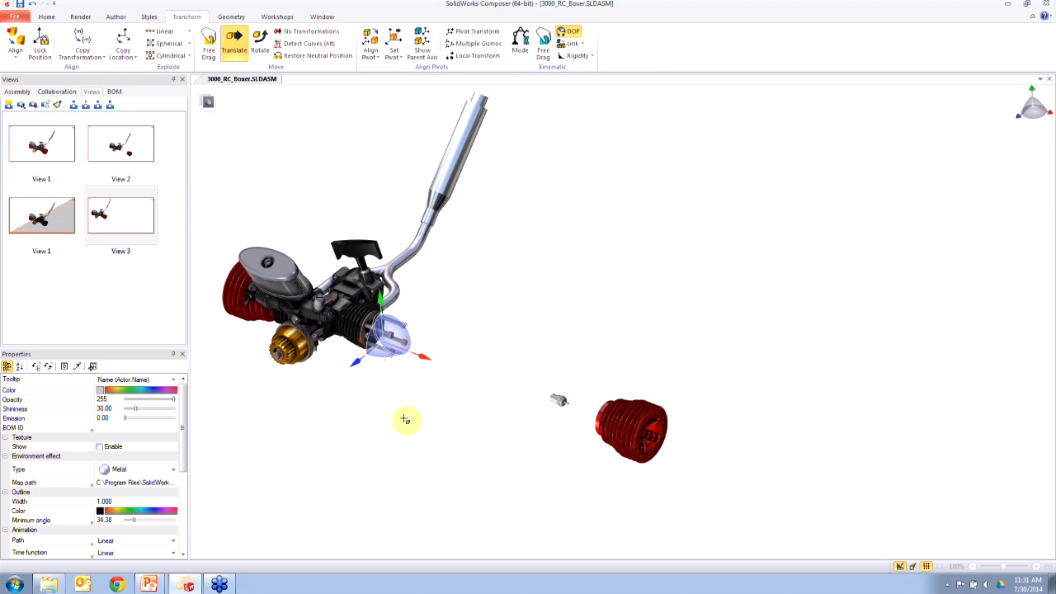
pyautogui.press('alt')
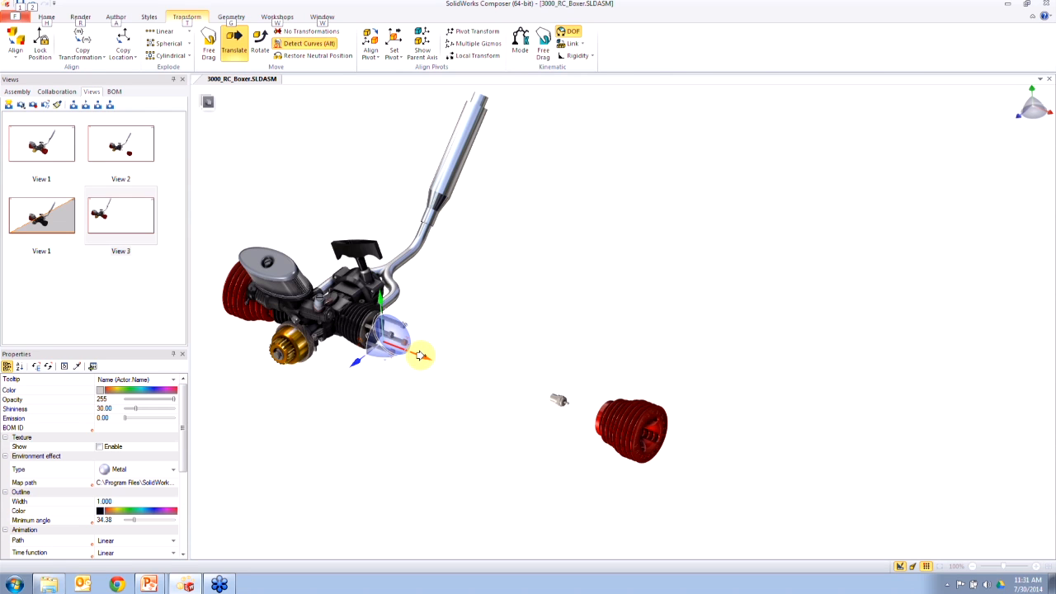
pyautogui.moveTo(420, 355); pyautogui.dragTo(783, 486)
pyautogui.click(568, 528)
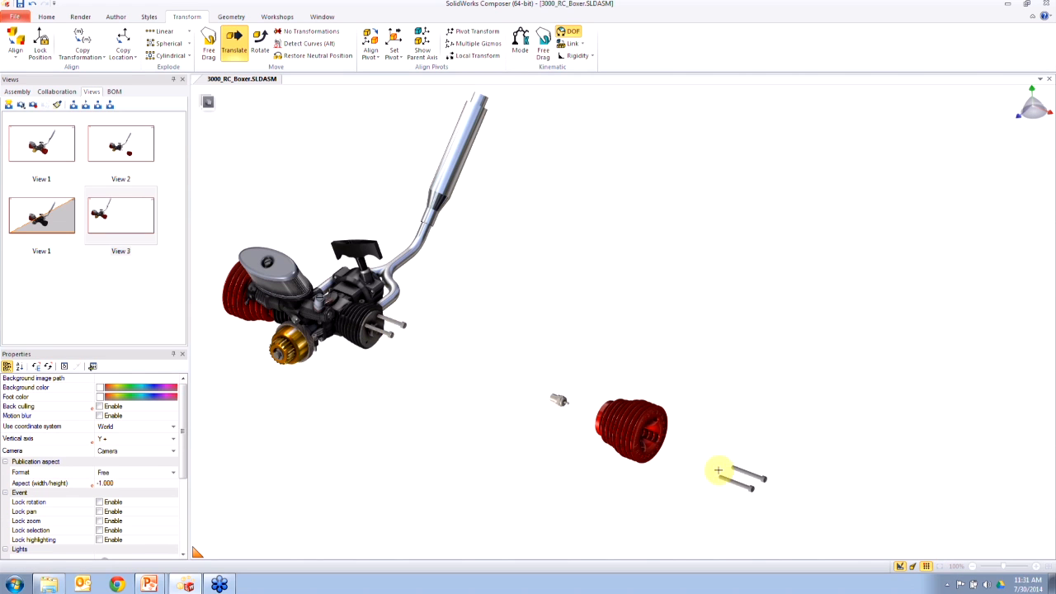
# Step: Try translating the two remaining cap screws outward, undo that move, and try copying a displaced screw's transformation to them
pyautogui.click(404, 330)
pyautogui.keyDown('ctrl'); pyautogui.click(404, 325); pyautogui.keyUp('ctrl')
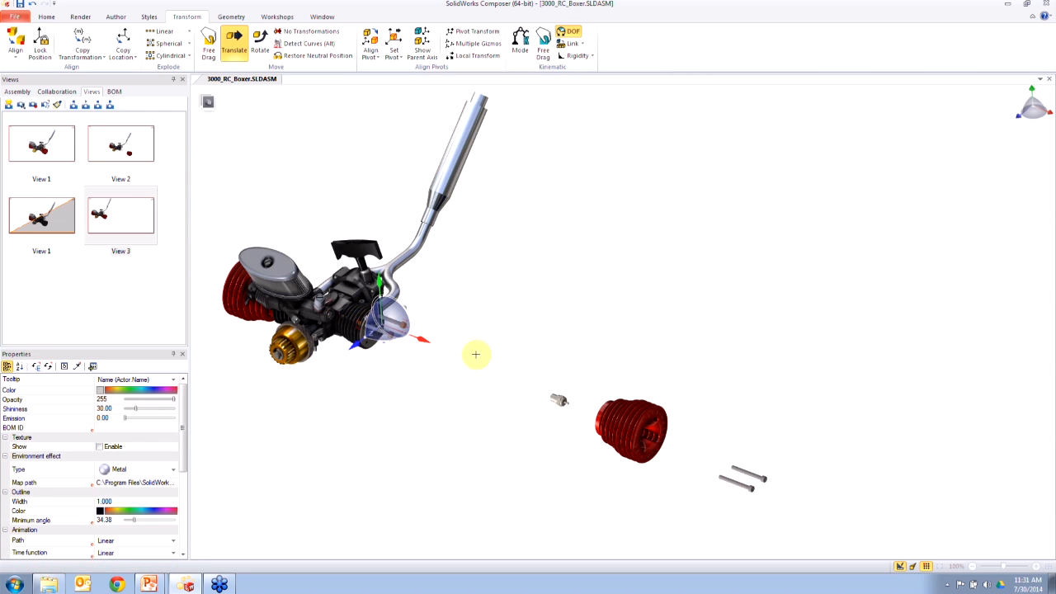
pyautogui.moveTo(421, 340); pyautogui.dragTo(500, 333)
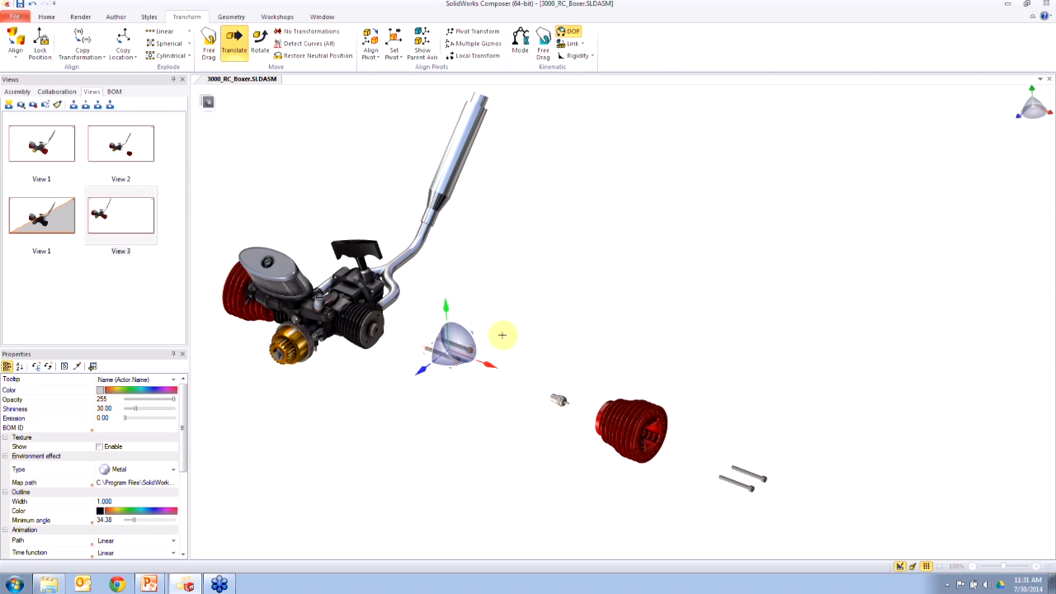
pyautogui.hotkey('ctrl', 'z')
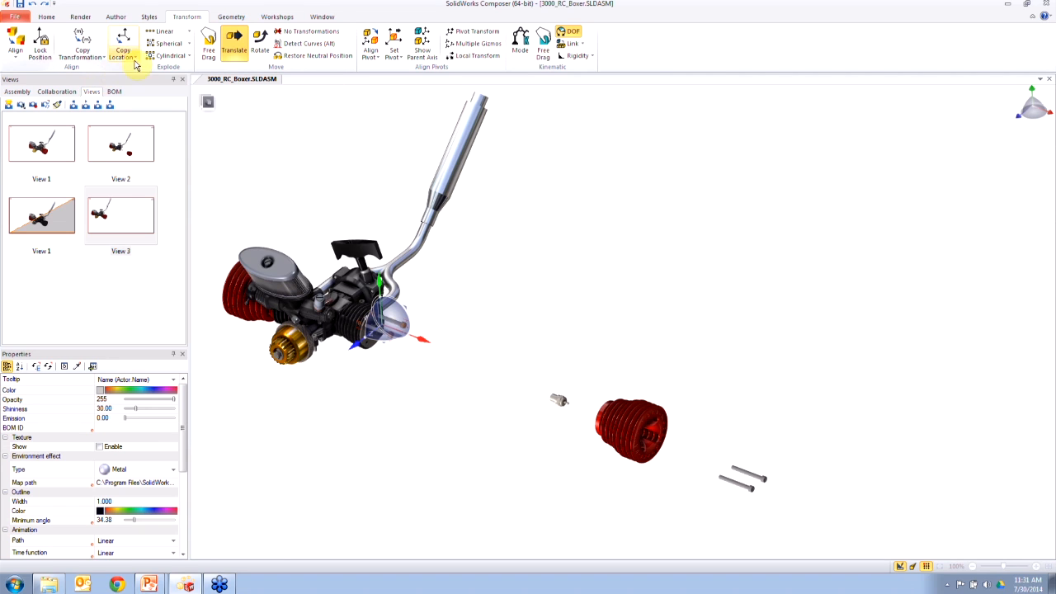
pyautogui.click(83, 40)
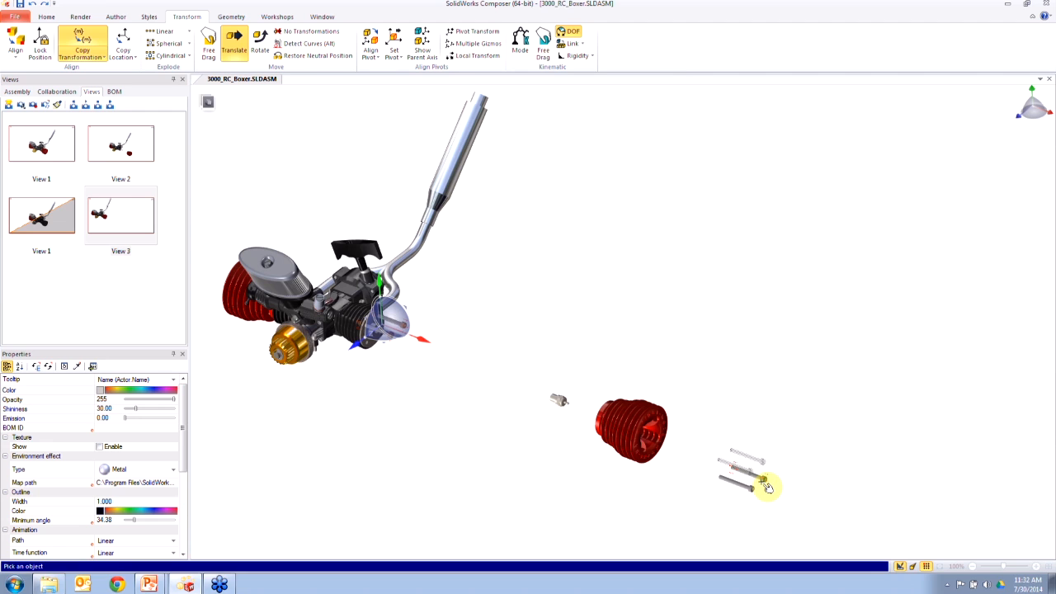
pyautogui.click(766, 488)
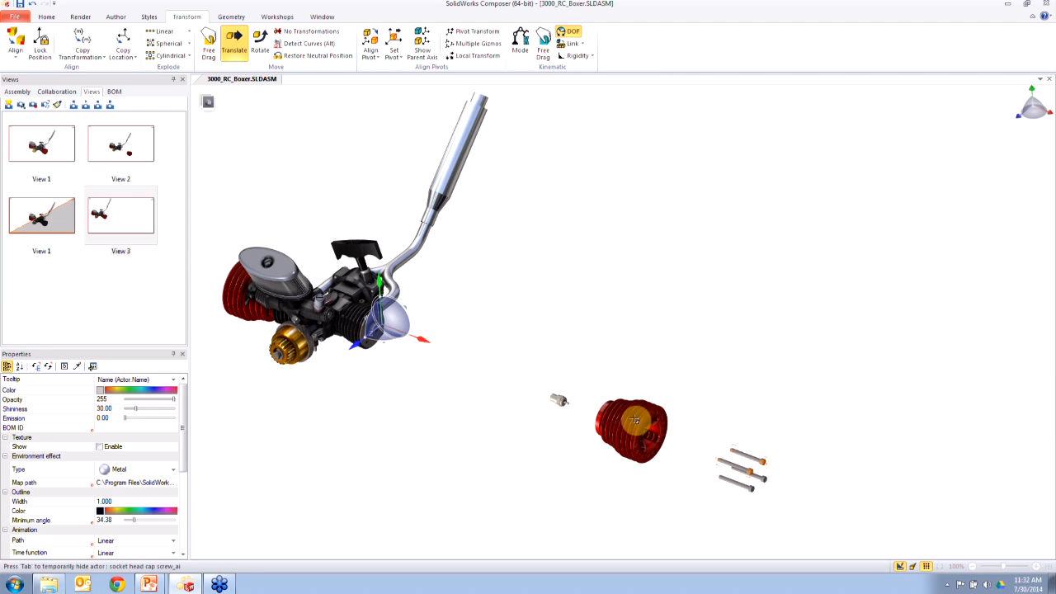
# Step: Try copying the location of a displaced cap screw to one of the two screws still in the engine
pyautogui.click(125, 41)
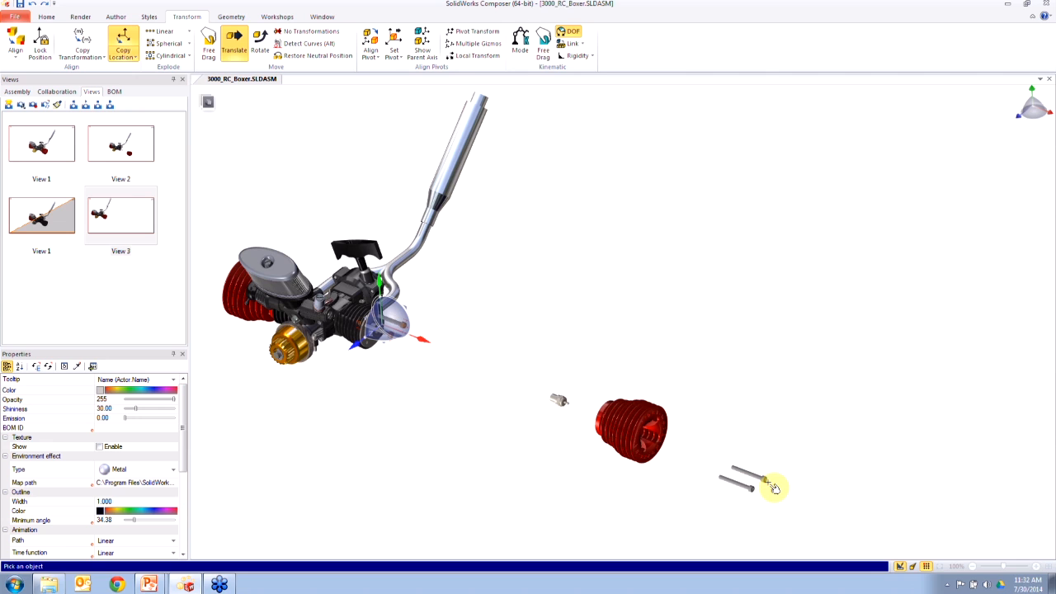
pyautogui.press('Escape')
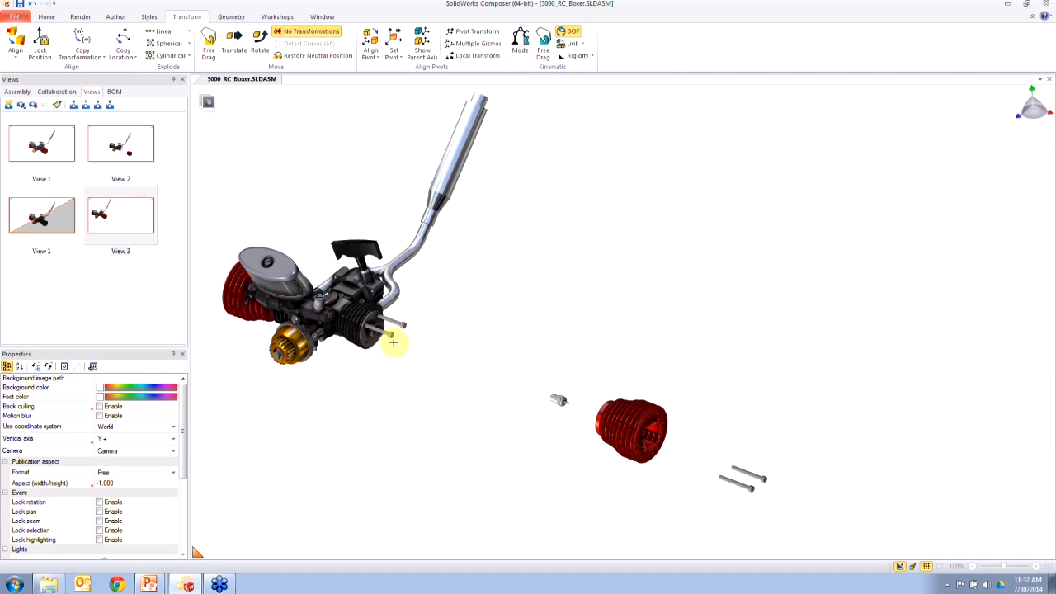
pyautogui.click(393, 341)
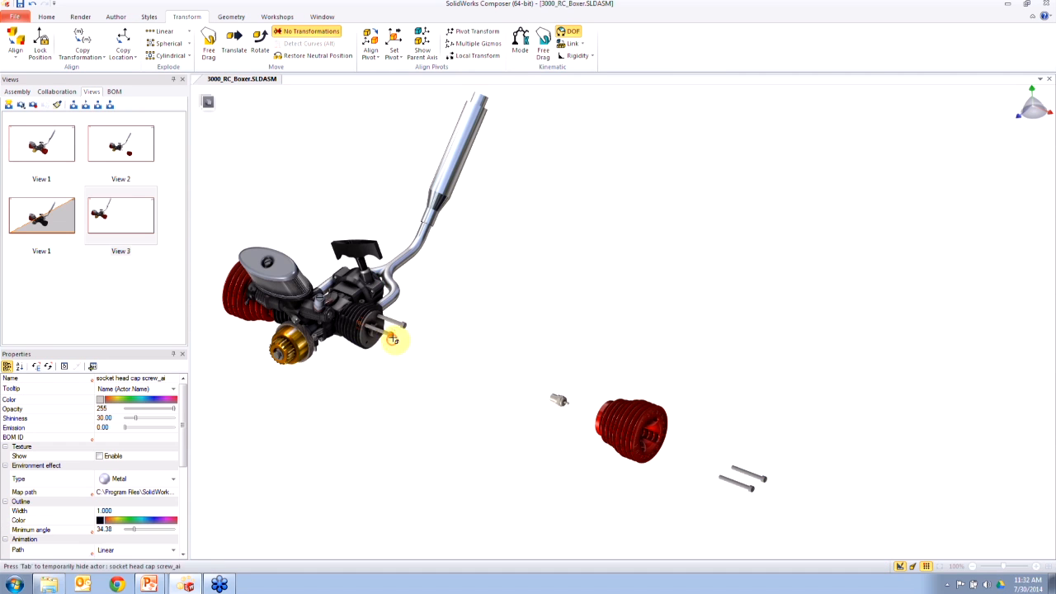
pyautogui.click(124, 43)
pyautogui.click(753, 493)
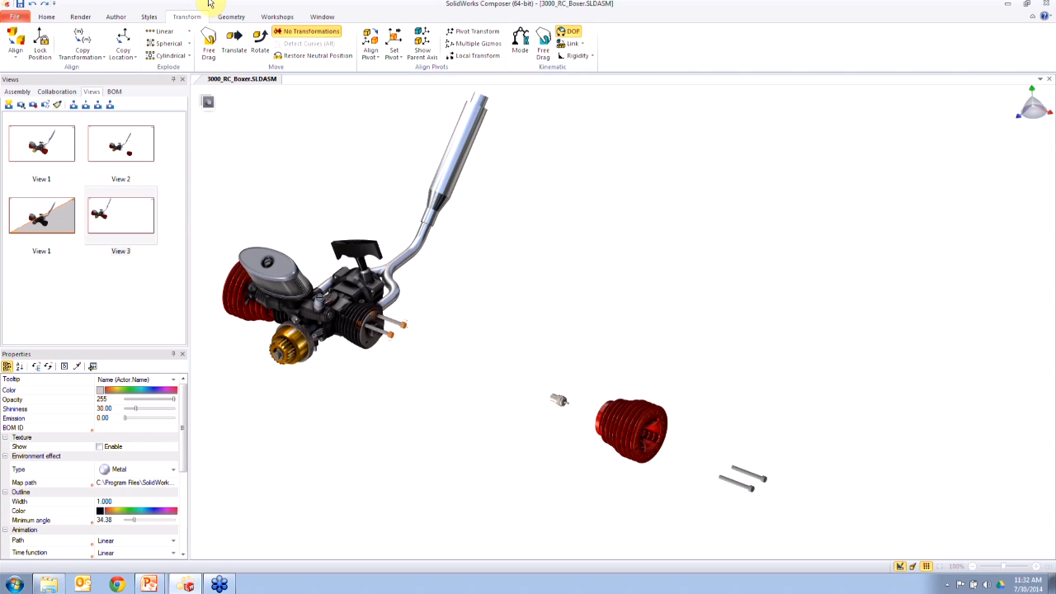
# Step: Copy the transformation of a displaced cap screw to the two screws still in the engine
pyautogui.click(82, 46)
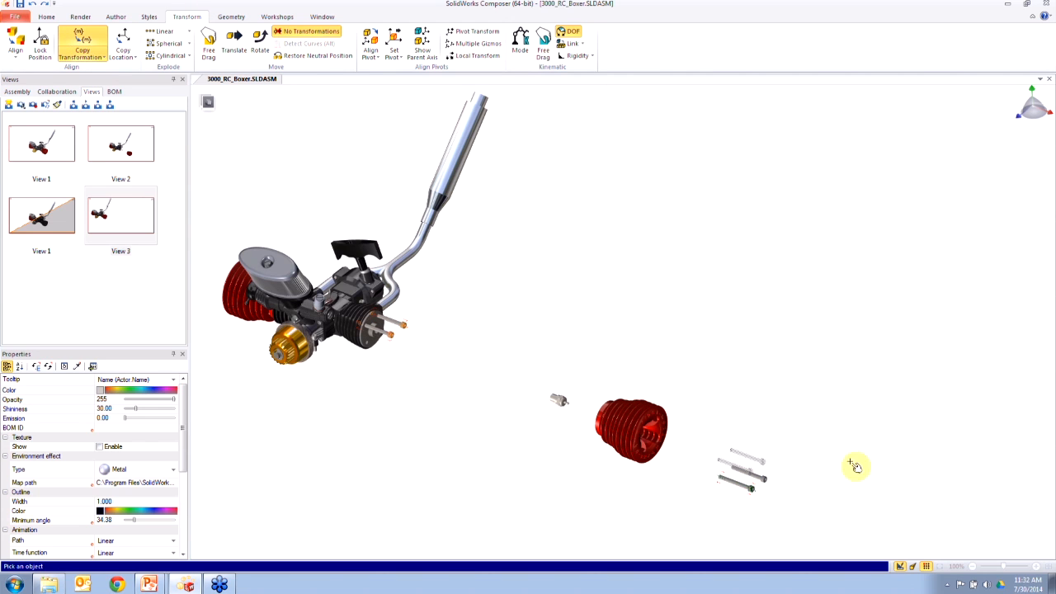
pyautogui.click(753, 492)
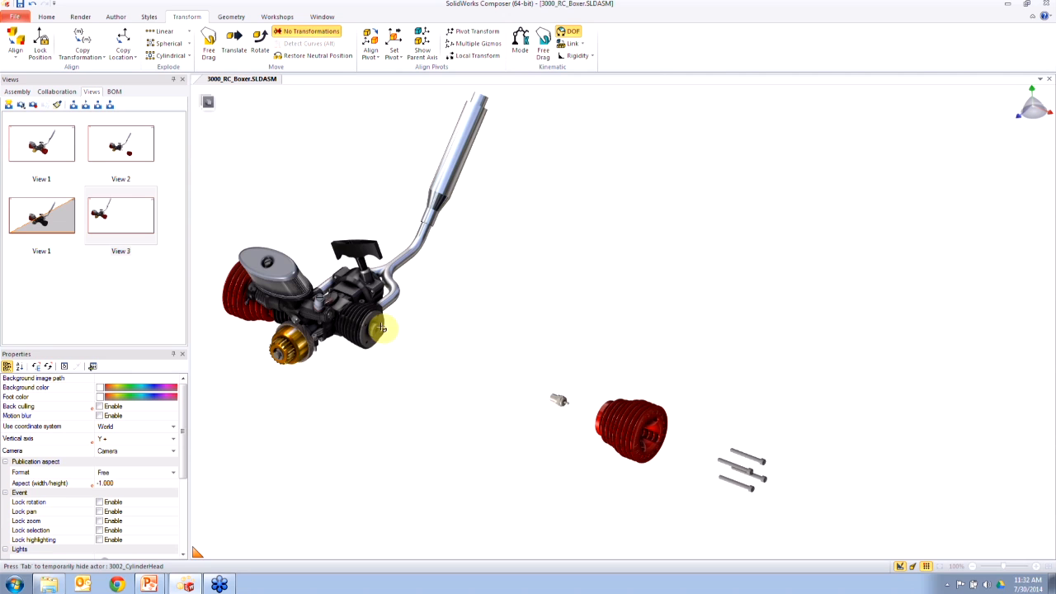
# Step: Translate 3002_CylinderHead and the 3008_Liner outward along the cylinder axis, spacing them in line between the engine and the plug
pyautogui.click(377, 328)
pyautogui.click(233, 45)
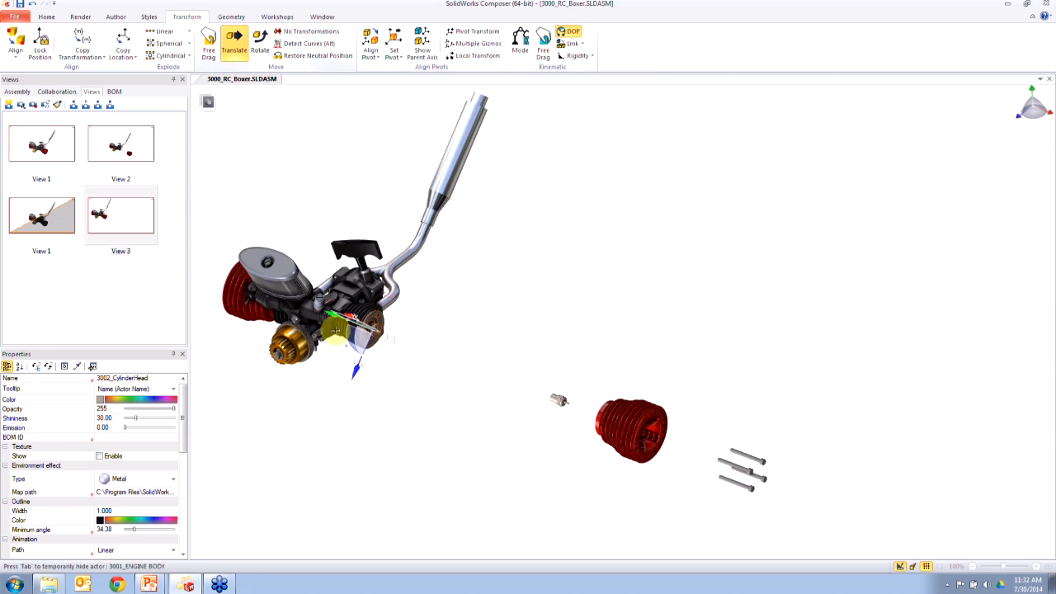
pyautogui.press('alt')
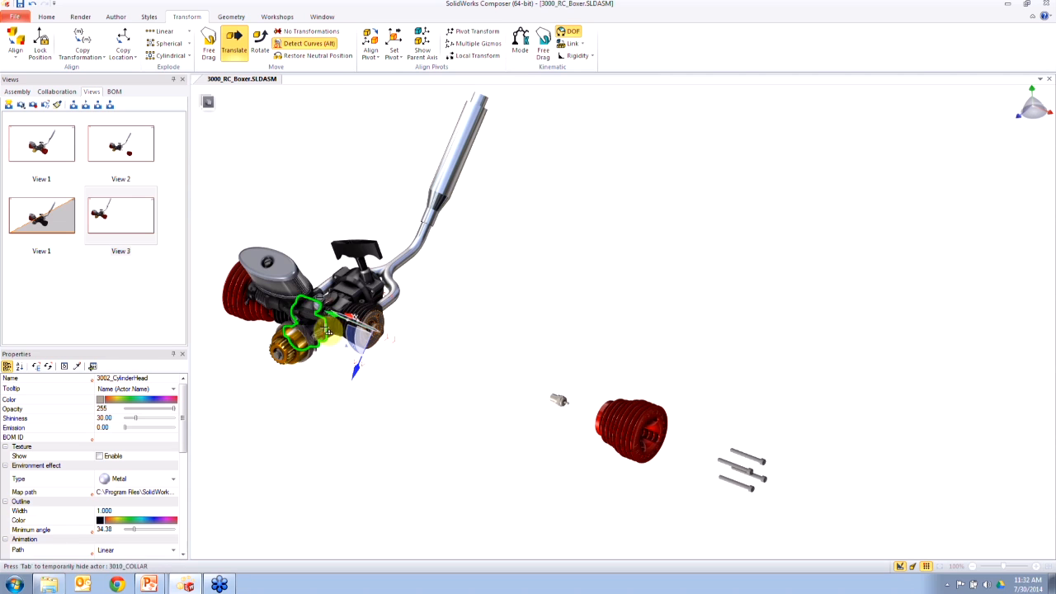
pyautogui.keyDown('alt'); pyautogui.moveTo(325, 317); pyautogui.dragTo(460, 375); pyautogui.keyUp('alt')
pyautogui.click(396, 407)
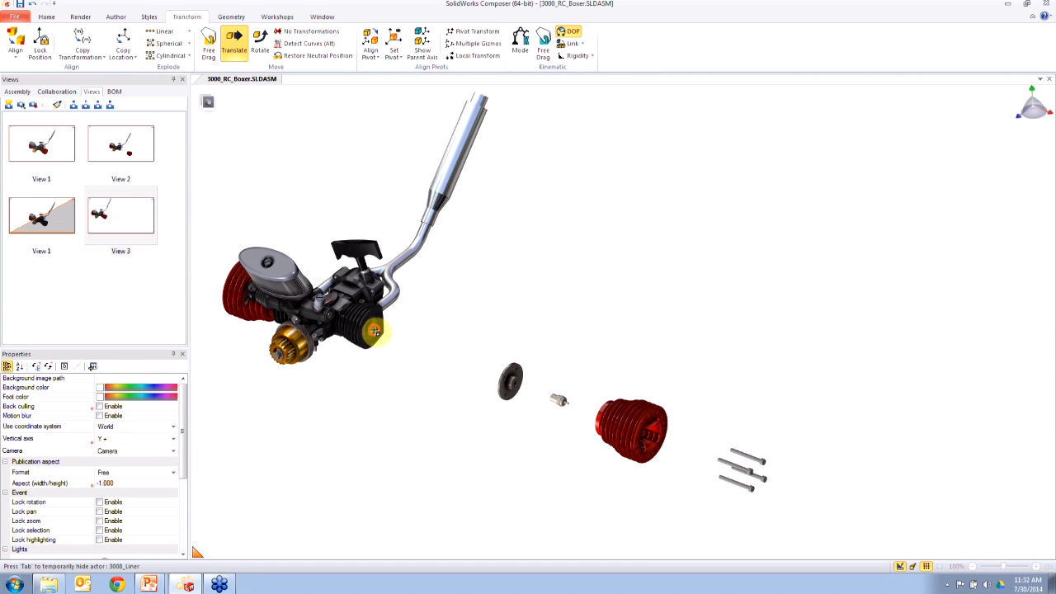
pyautogui.click(375, 330)
pyautogui.moveTo(396, 338); pyautogui.dragTo(470, 384)
pyautogui.click(430, 430)
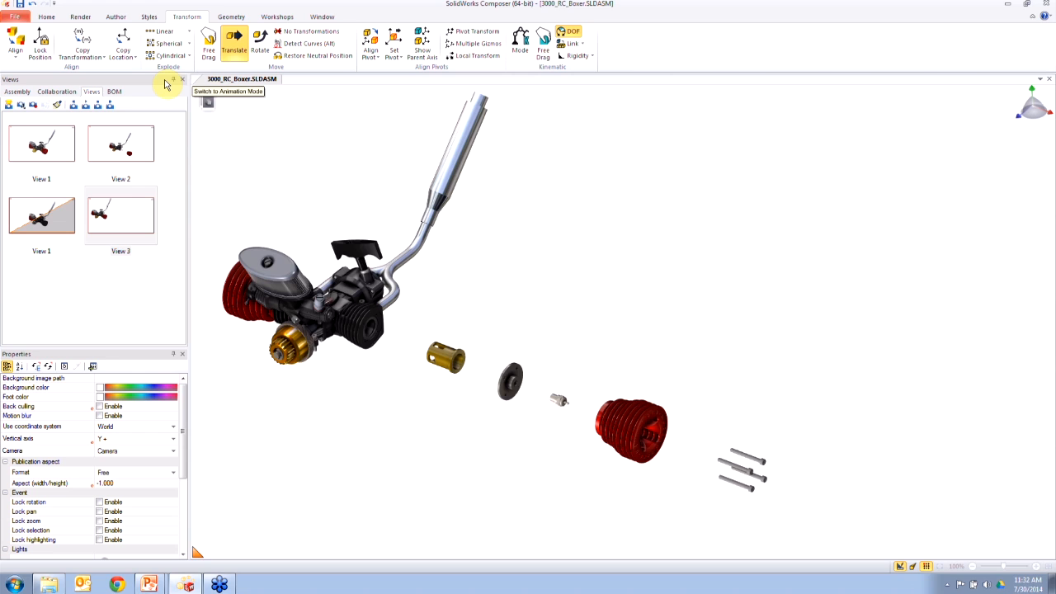
# Step: Spread the liner, cylinder head, plug, red head and four screws farther apart along the cylinder axis with a linear explode
pyautogui.click(155, 35)
pyautogui.moveTo(407, 323); pyautogui.dragTo(837, 538)
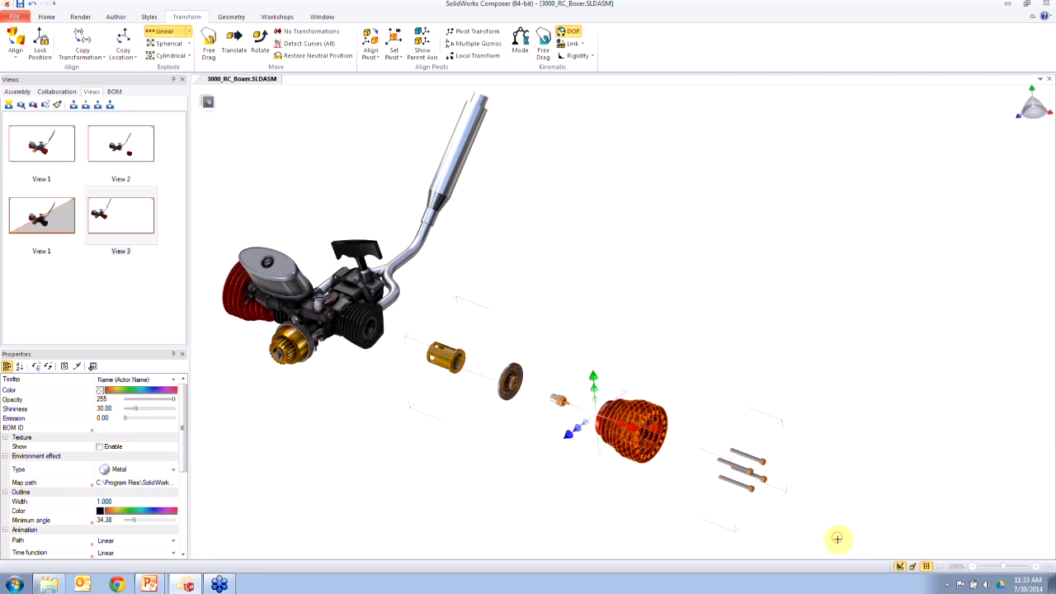
pyautogui.moveTo(644, 435); pyautogui.dragTo(715, 452)
pyautogui.click(751, 322)
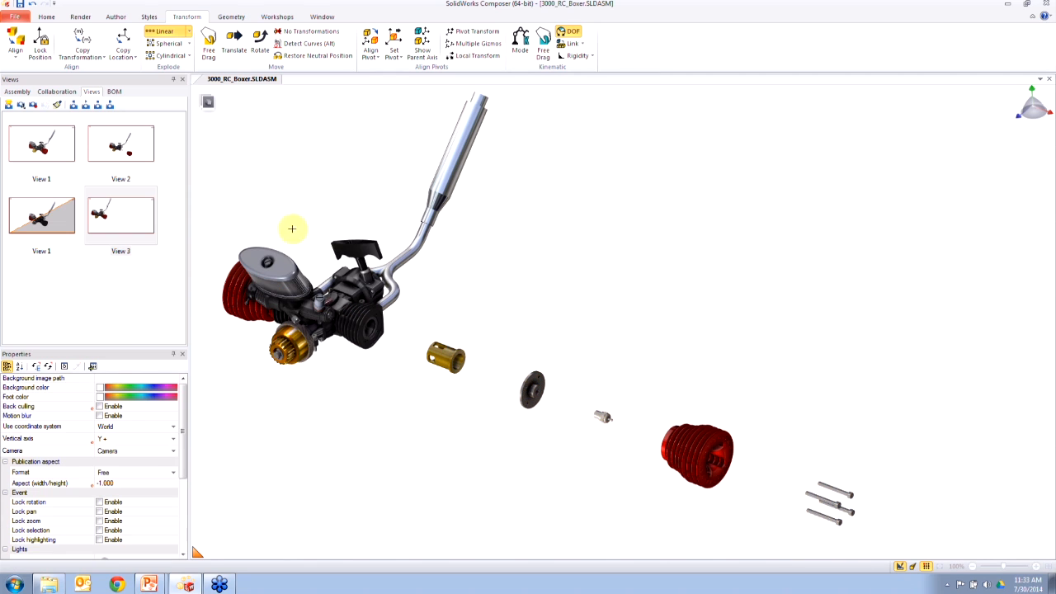
# Step: Try a spherical explode on the parts of the main engine body, and clear the selection
pyautogui.click(168, 43)
pyautogui.click(322, 289)
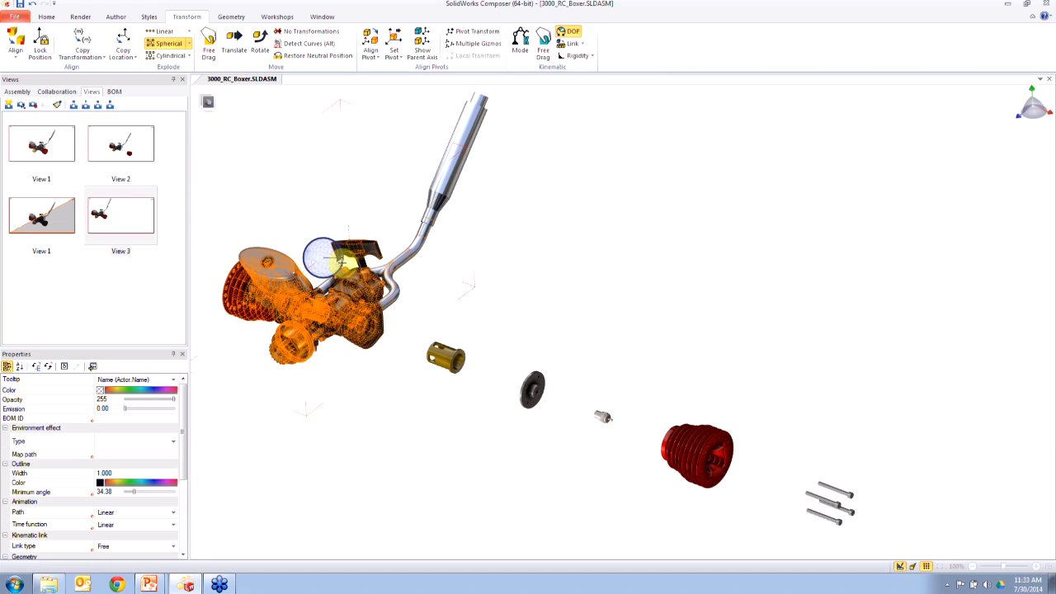
pyautogui.moveTo(340, 260); pyautogui.dragTo(590, 333)
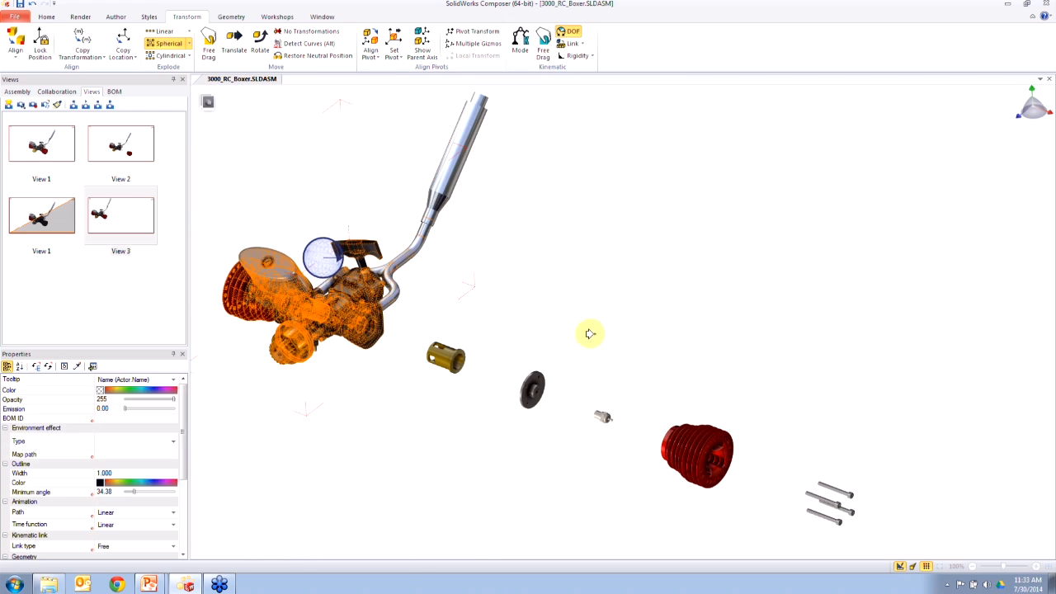
pyautogui.click(664, 264)
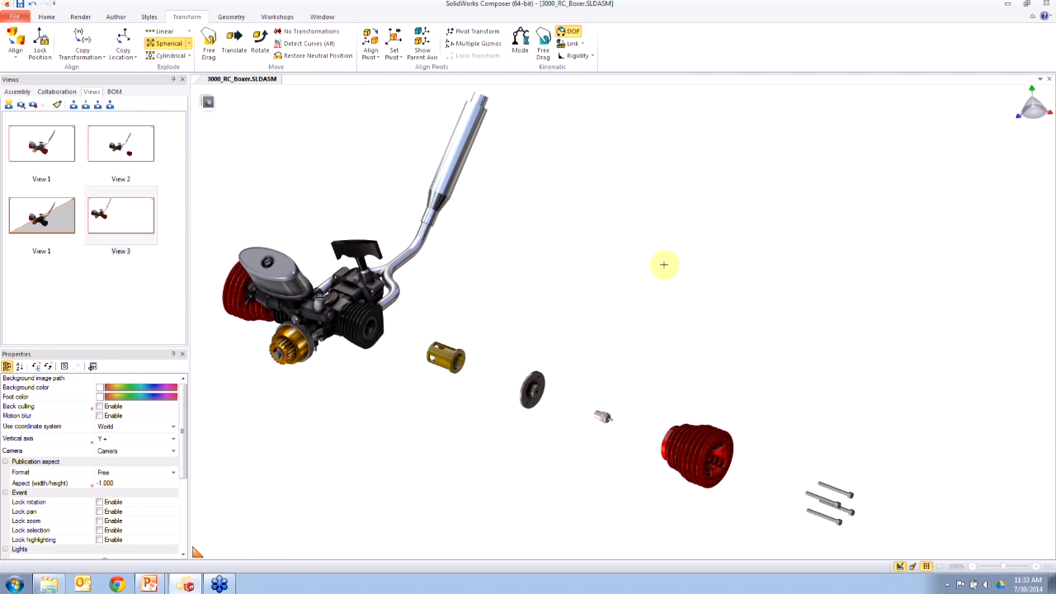
# Step: Try to rotate the 3003_Big_Head part about its own cylinder axis using curve detection
pyautogui.click(259, 43)
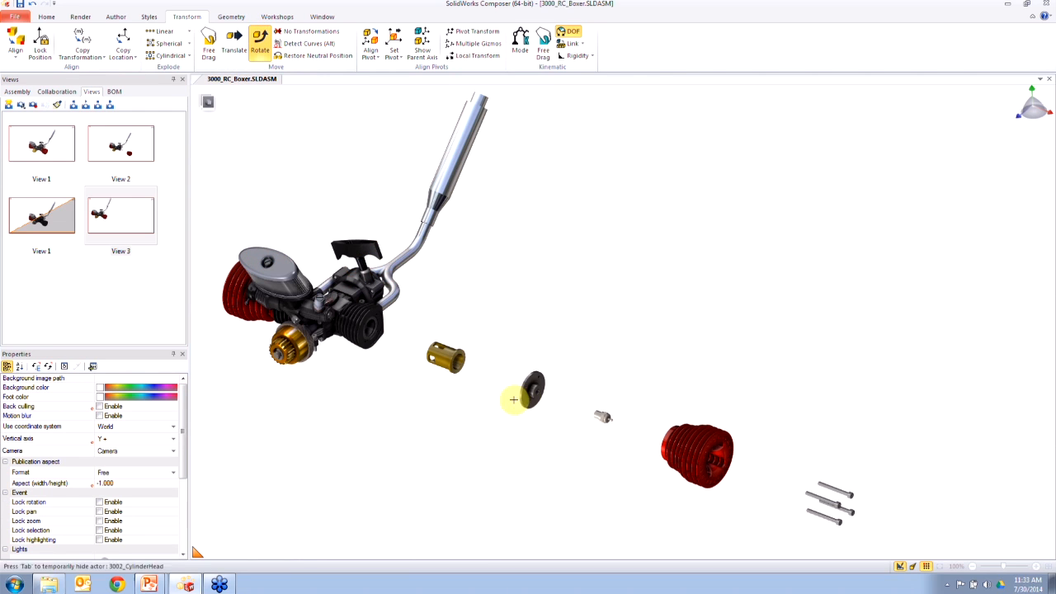
pyautogui.click(450, 358)
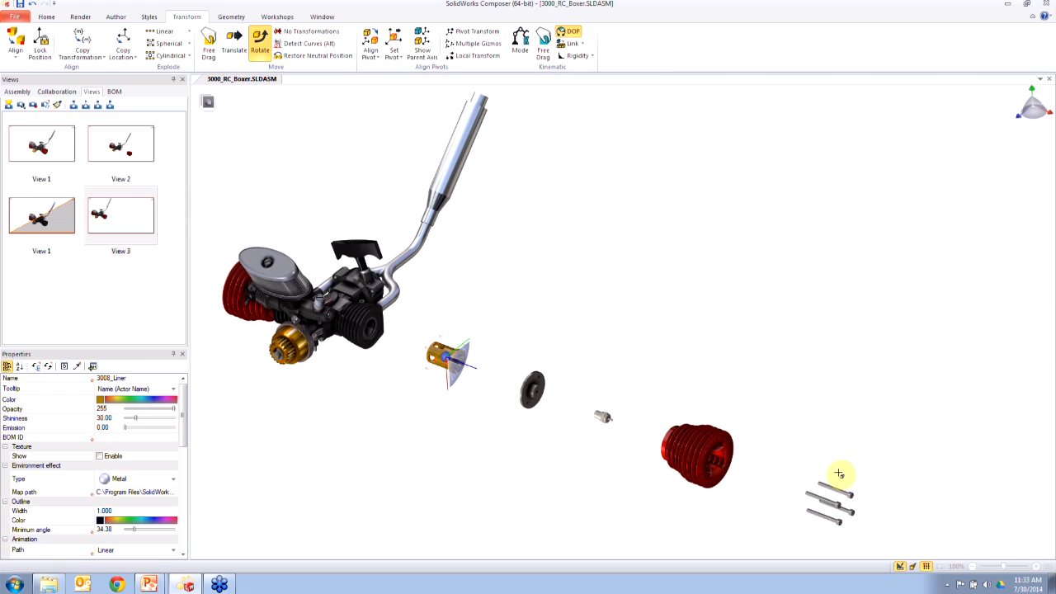
pyautogui.click(705, 441)
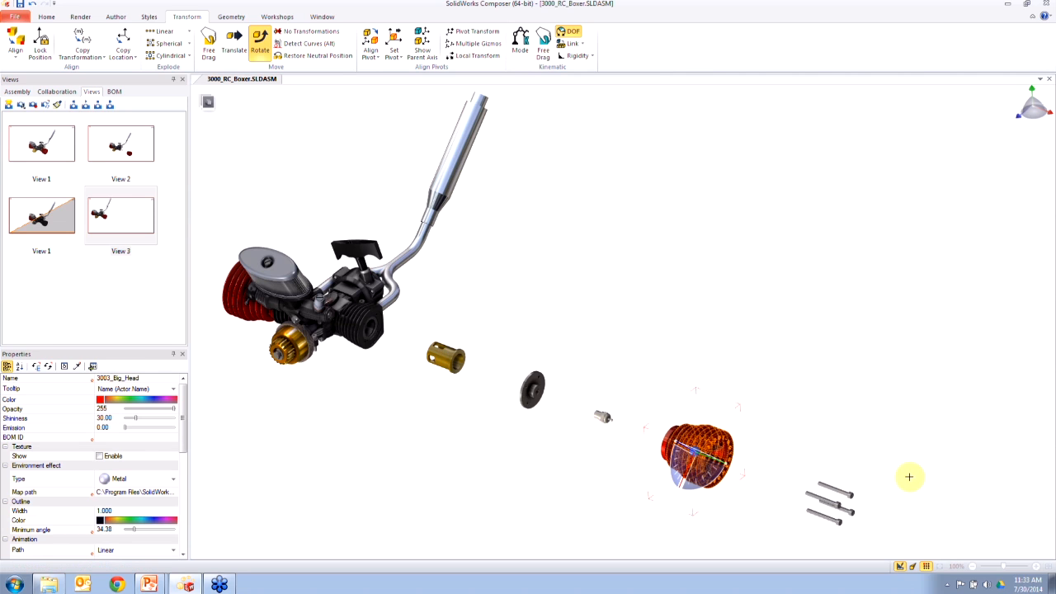
pyautogui.press('alt')
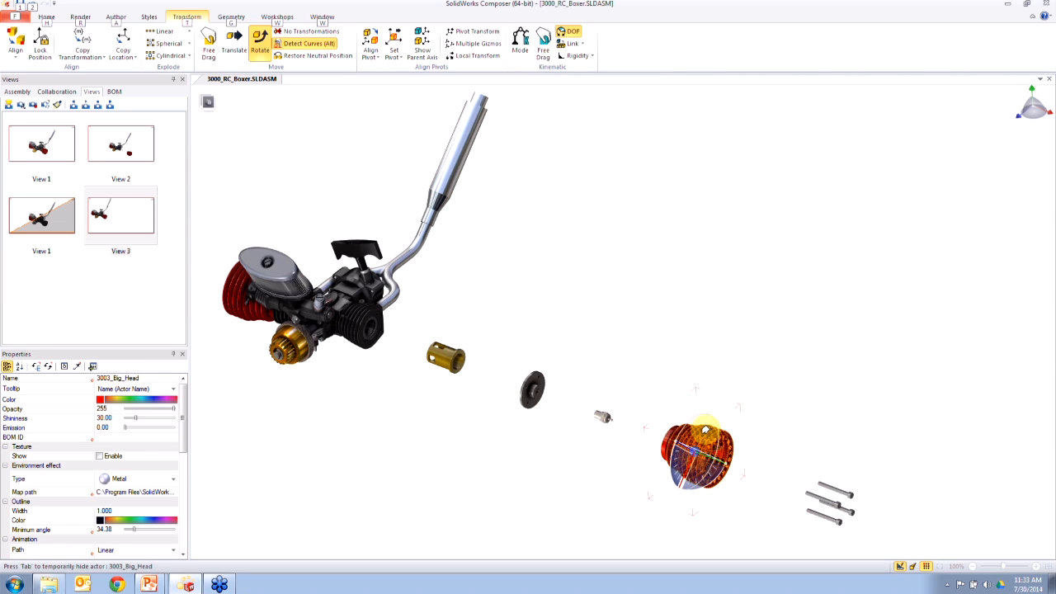
pyautogui.keyDown('alt'); pyautogui.click(702, 429); pyautogui.keyUp('alt')
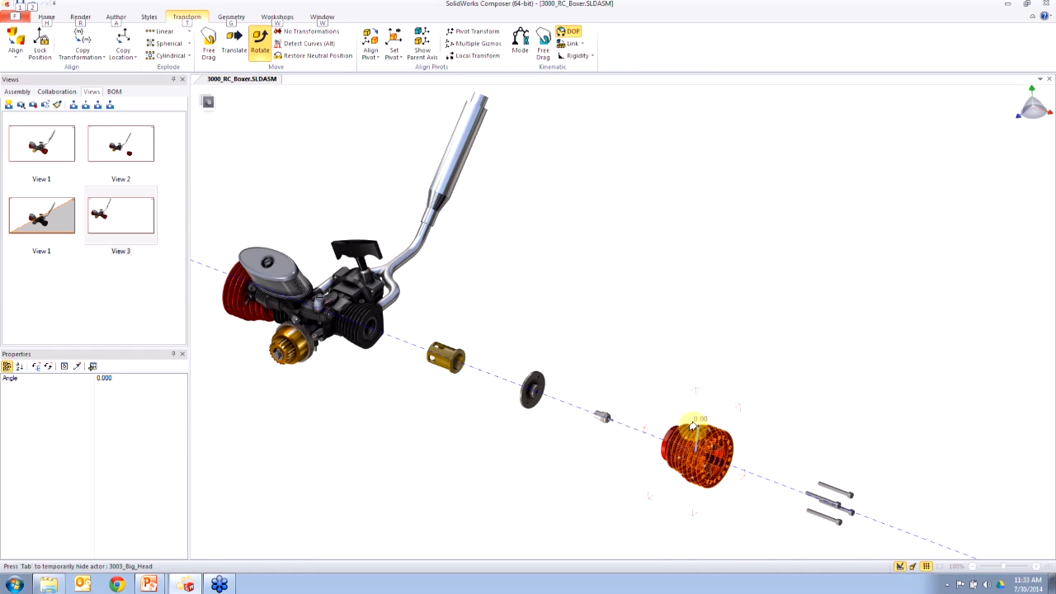
pyautogui.moveTo(700, 428); pyautogui.dragTo(587, 307)
# Step: Try to rotate the 3003_Big_Head part about a detected curve at the lower end of the muffler
pyautogui.press('alt')
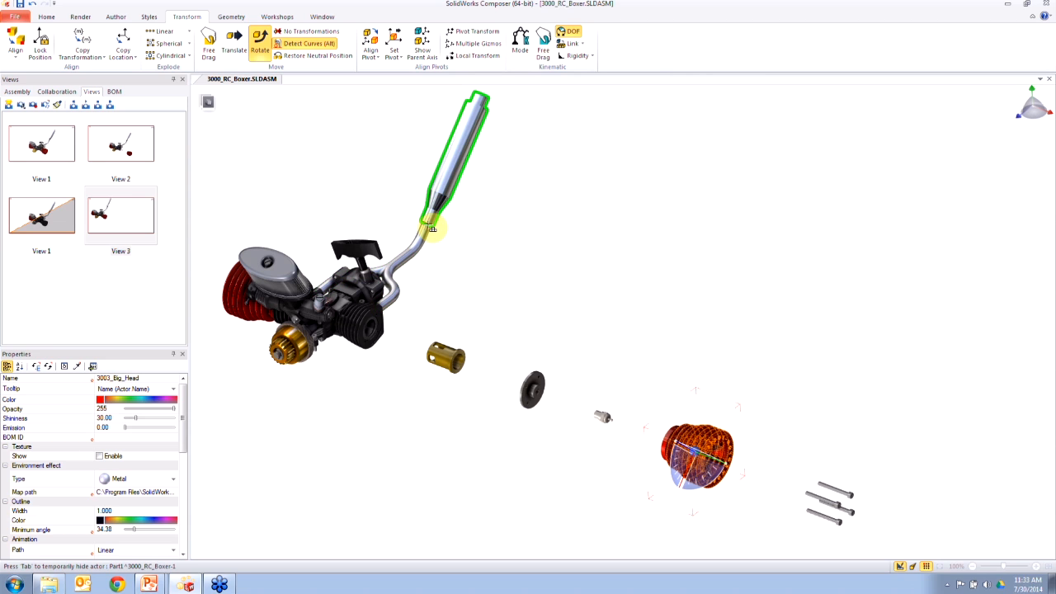
pyautogui.moveTo(432, 220); pyautogui.dragTo(561, 283)
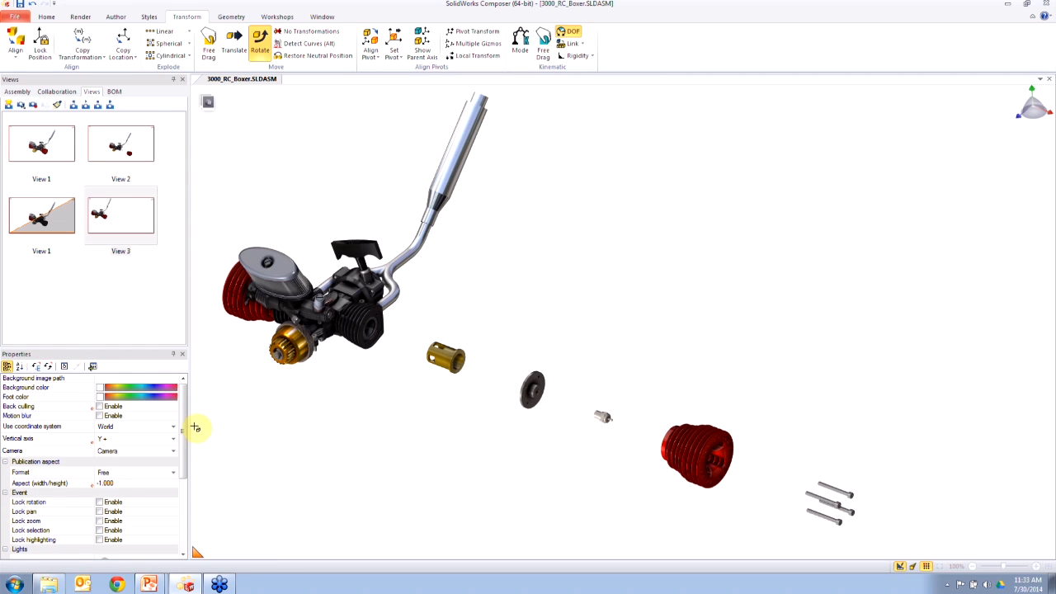
# Step: Capture the exploded arrangement of liner, cylinder head, plug, red head and screws as a new view
pyautogui.click(66, 319)
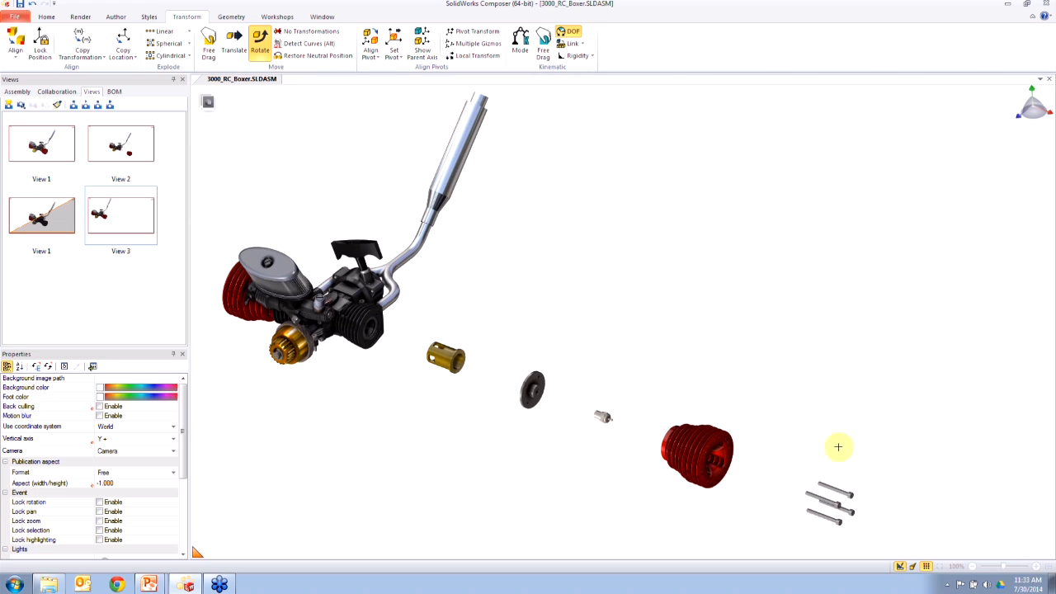
pyautogui.click(8, 105)
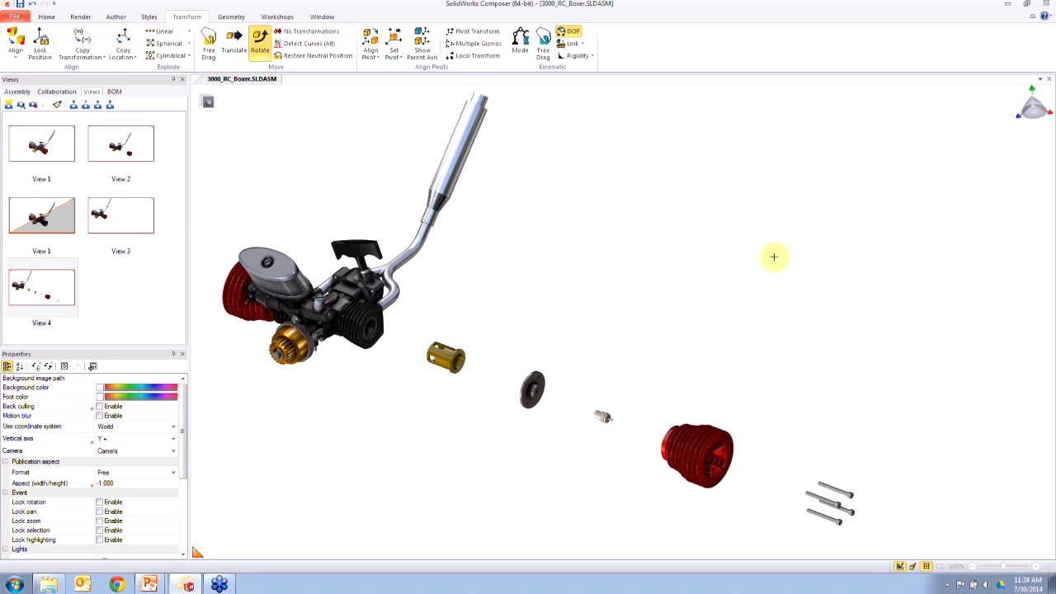
pyautogui.click(15, 51)
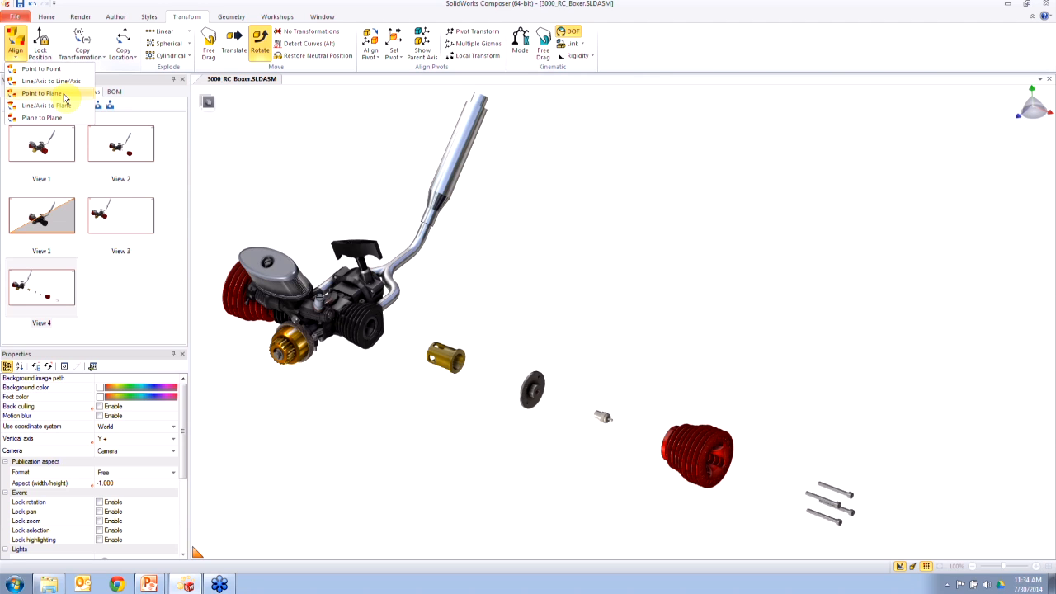
pyautogui.click(669, 177)
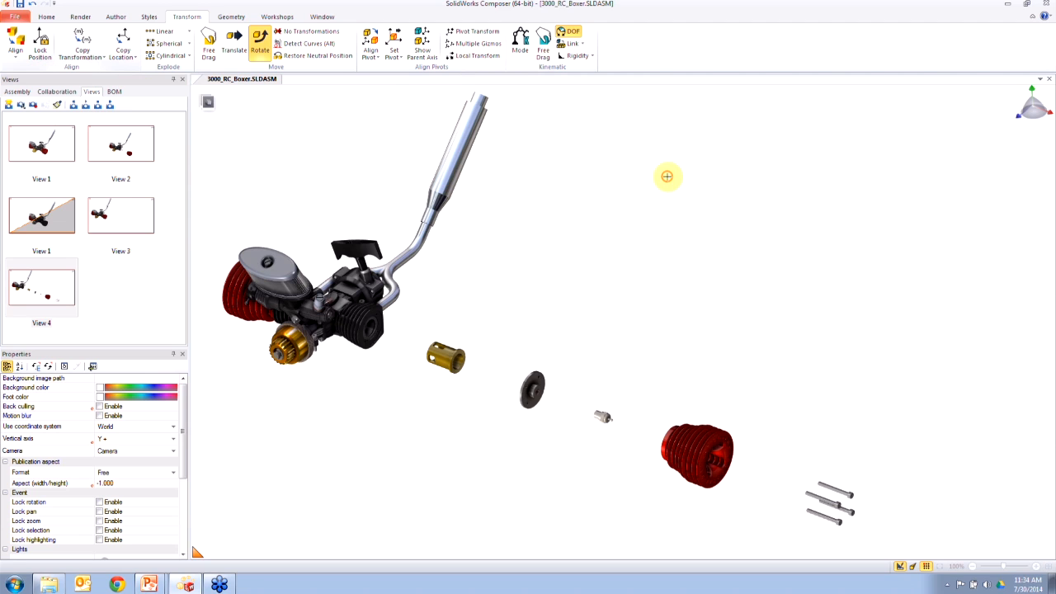
pyautogui.press('Escape')
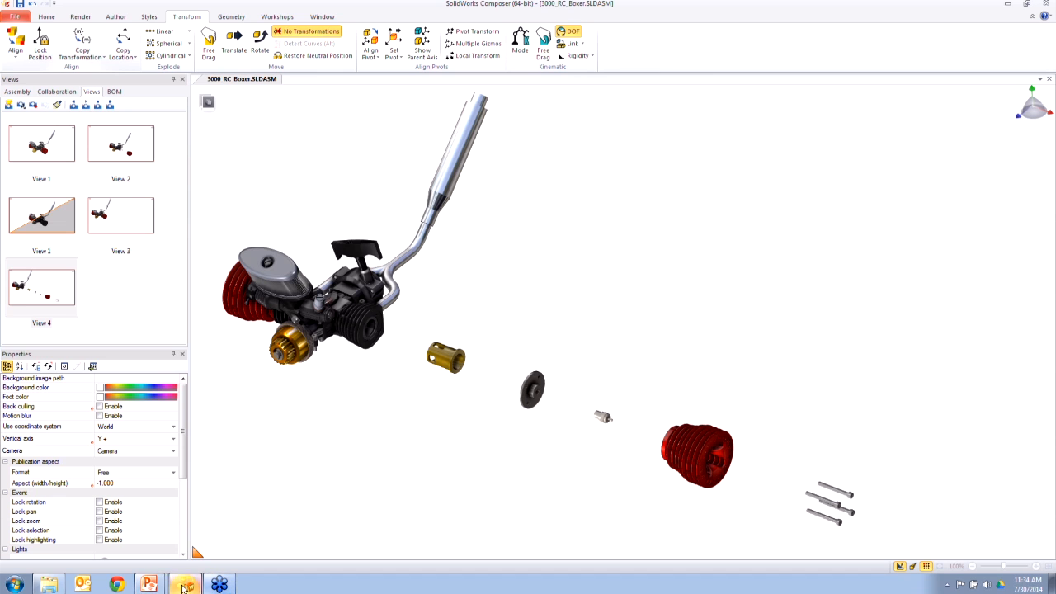
pyautogui.click(152, 586)
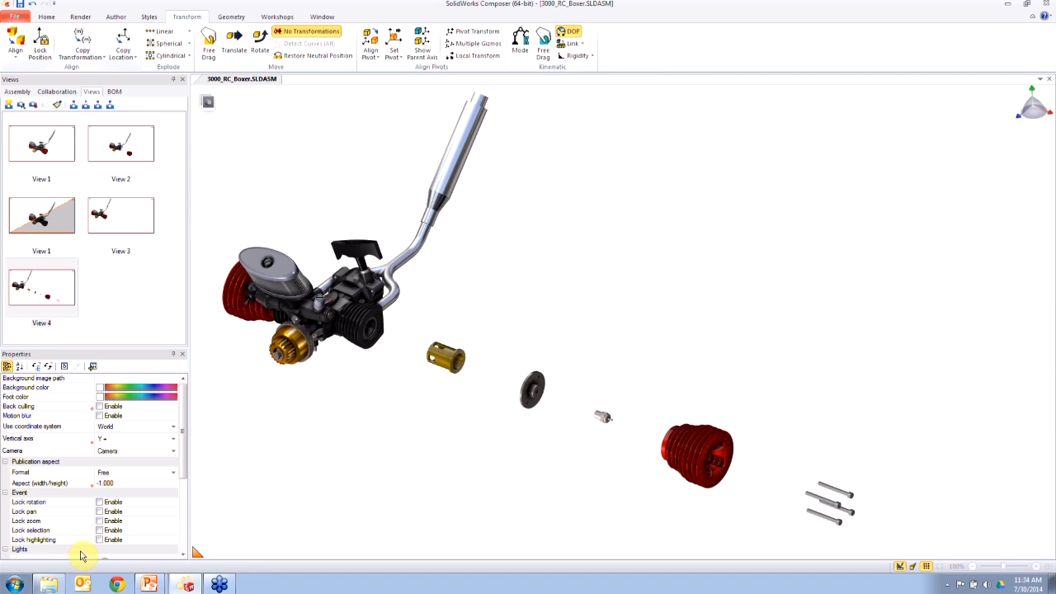
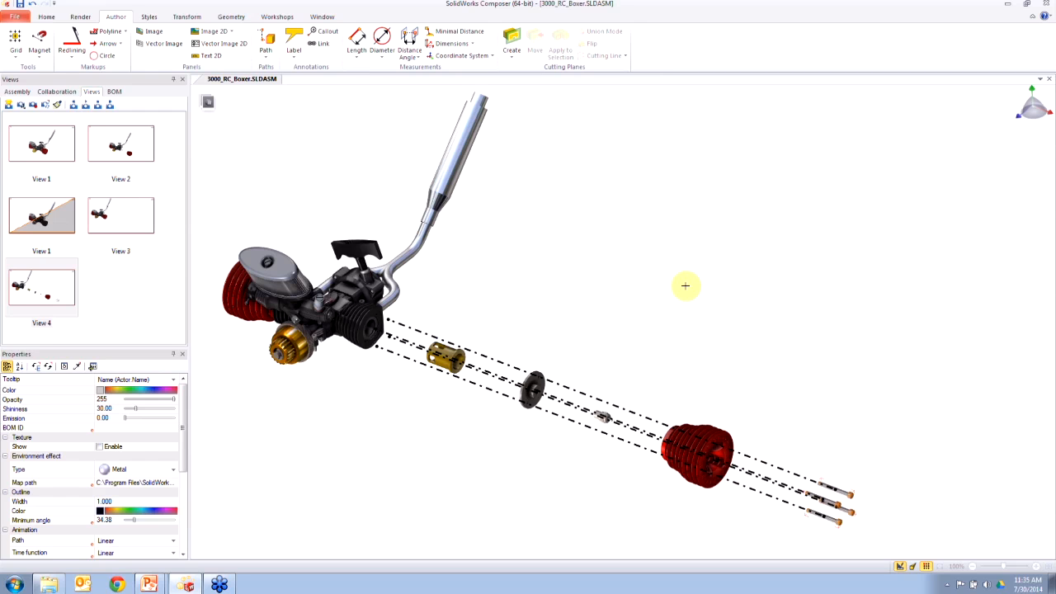
# Step: Set the start and end extremities of all four associative path lines to None
pyautogui.click(522, 425)
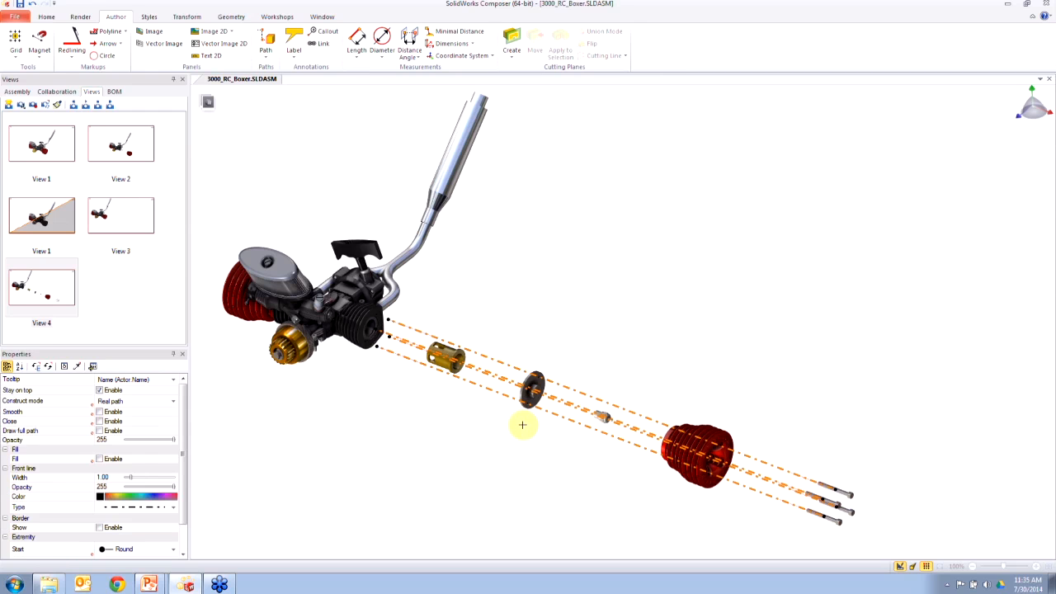
pyautogui.click(54, 94)
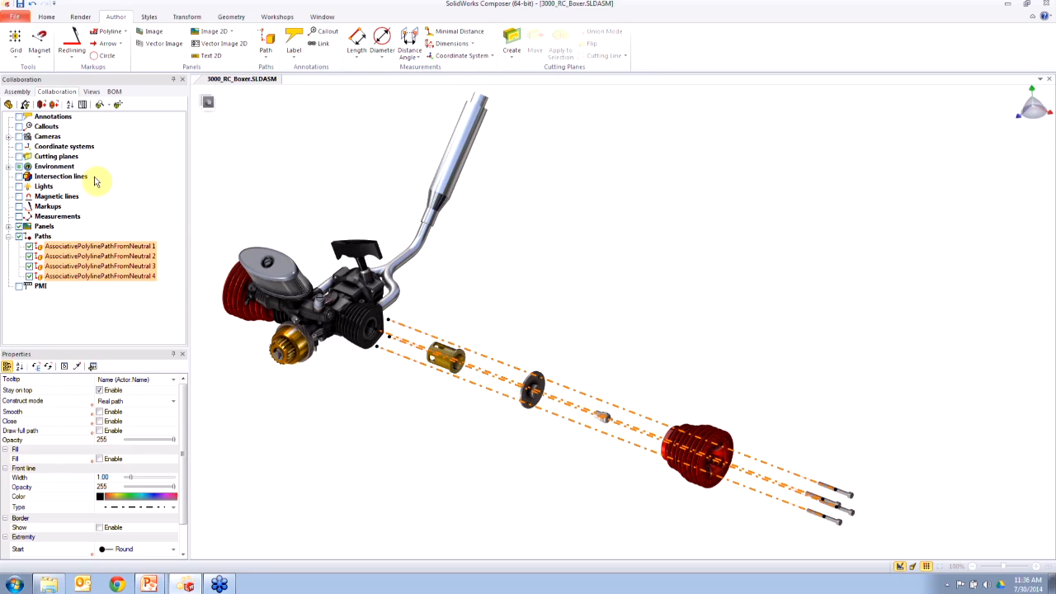
pyautogui.click(16, 91)
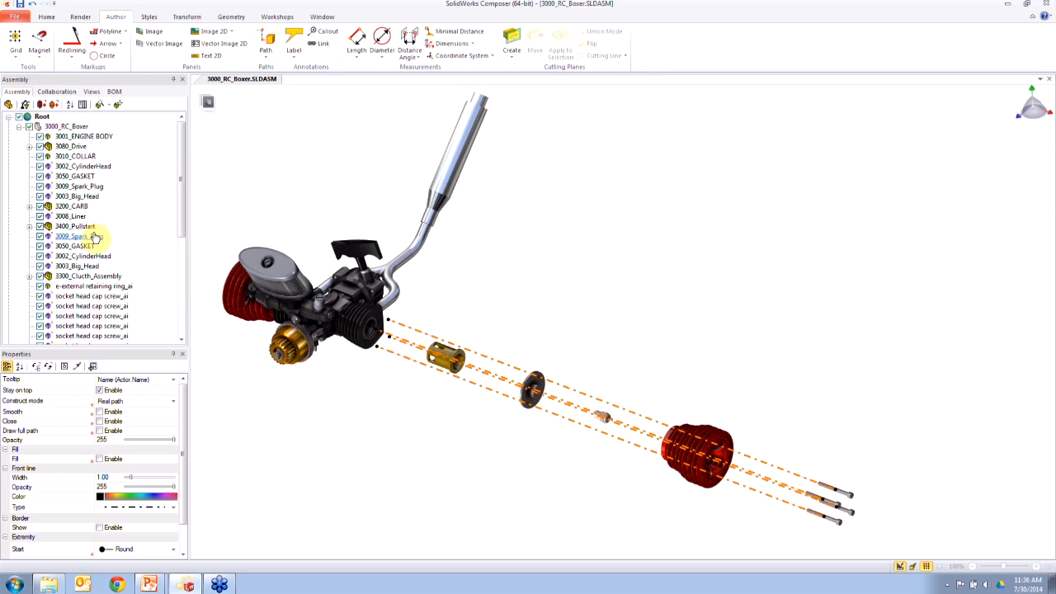
pyautogui.click(57, 91)
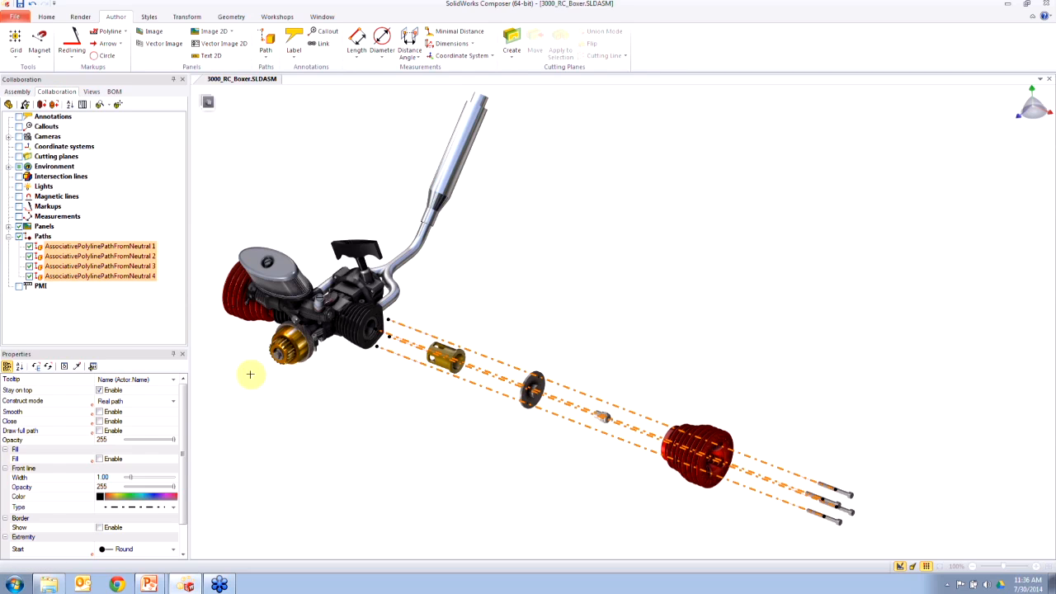
pyautogui.moveTo(133, 348); pyautogui.dragTo(133, 299)
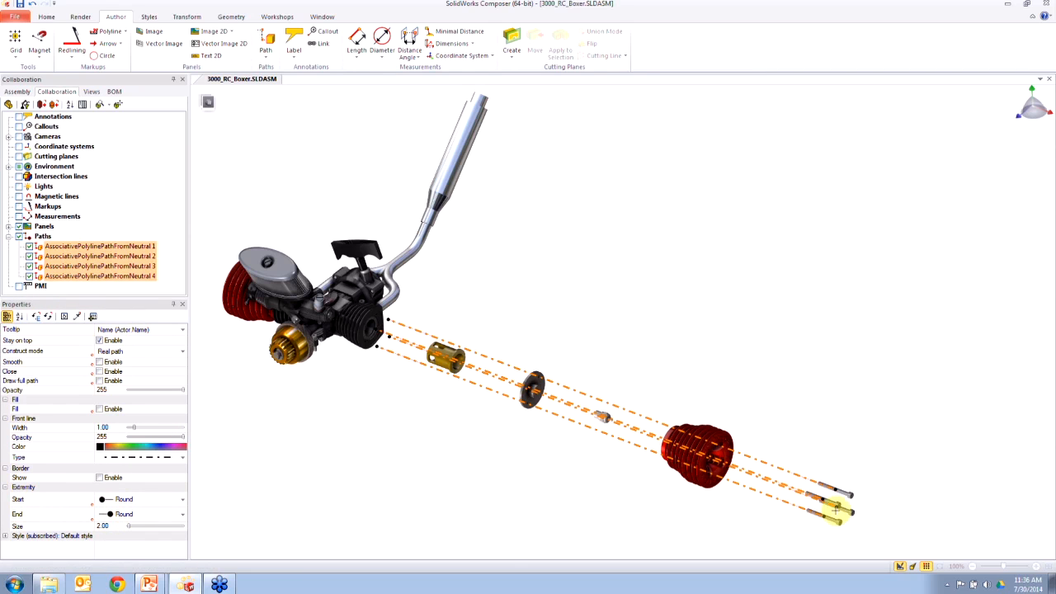
pyautogui.click(155, 512)
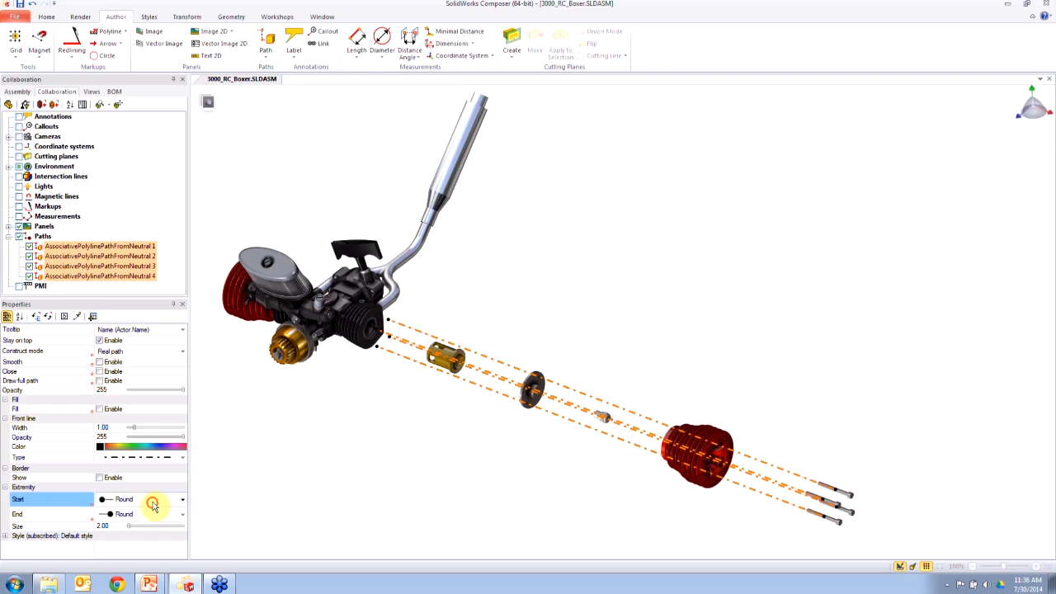
pyautogui.click(161, 516)
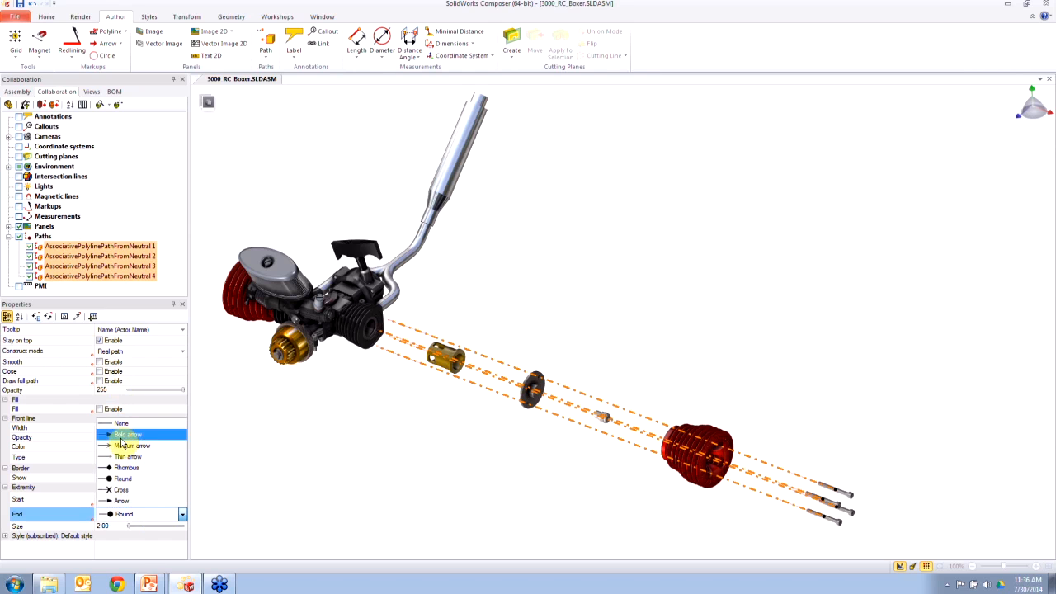
pyautogui.click(115, 431)
# Step: Color the four path lines red, disable their Stay on top option, and clear the selection
pyautogui.click(105, 447)
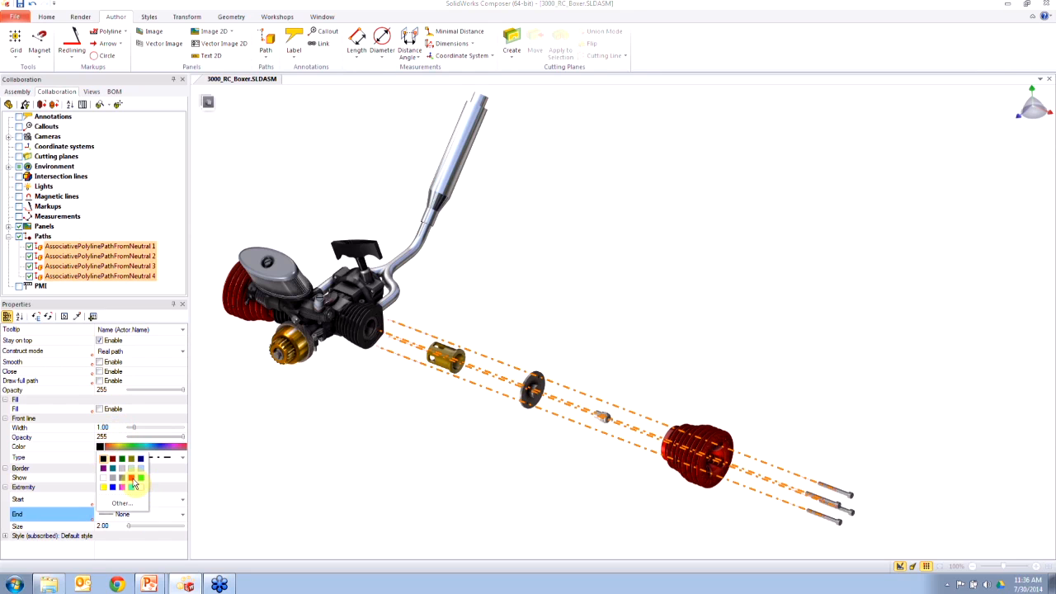
pyautogui.click(131, 478)
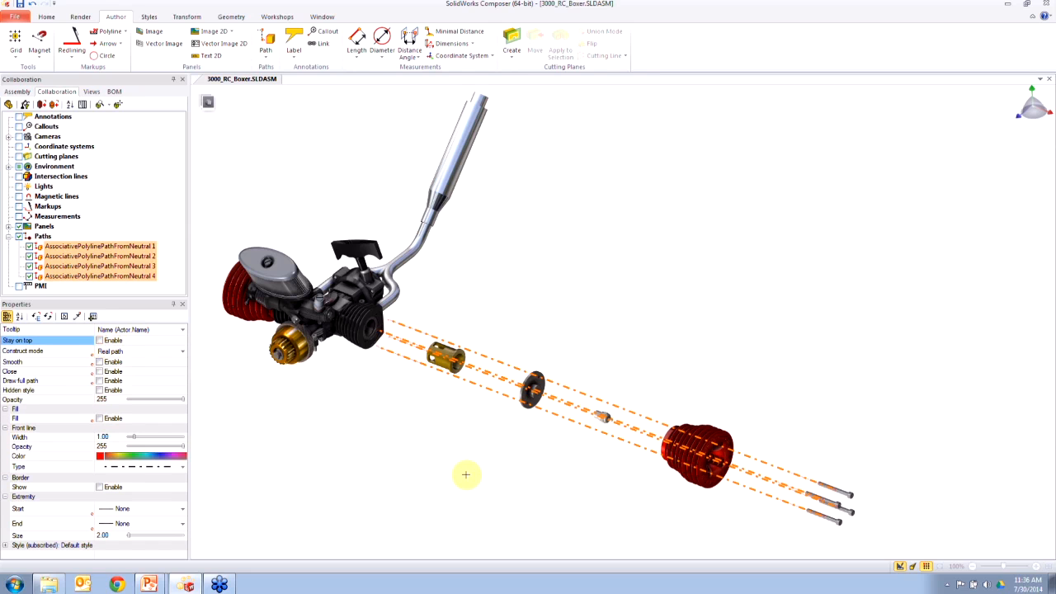
pyautogui.click(518, 481)
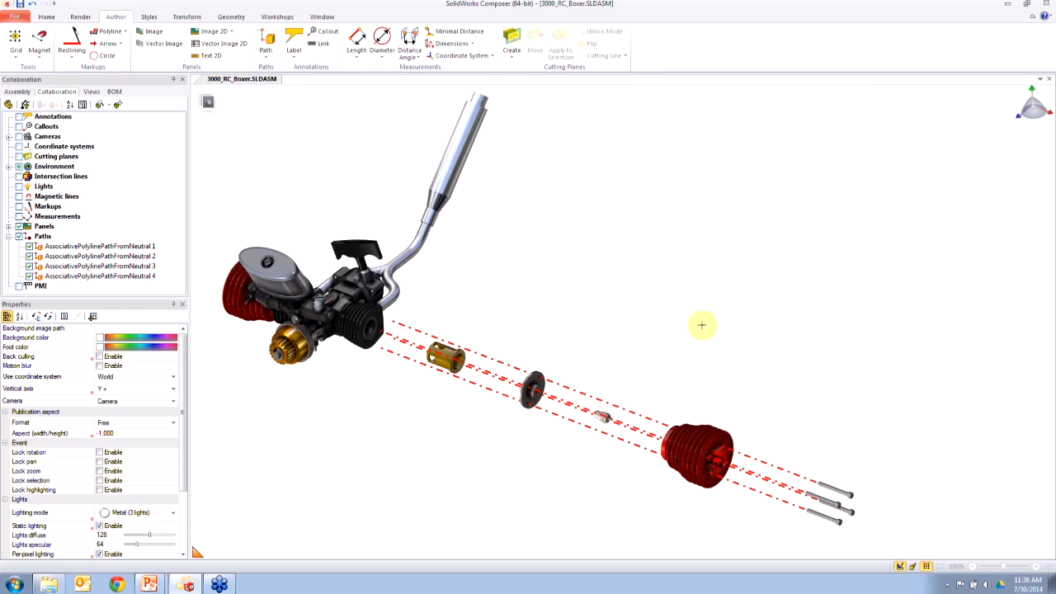
# Step: Update View 4 so that it stores the red path lines along the exploded parts
pyautogui.click(90, 91)
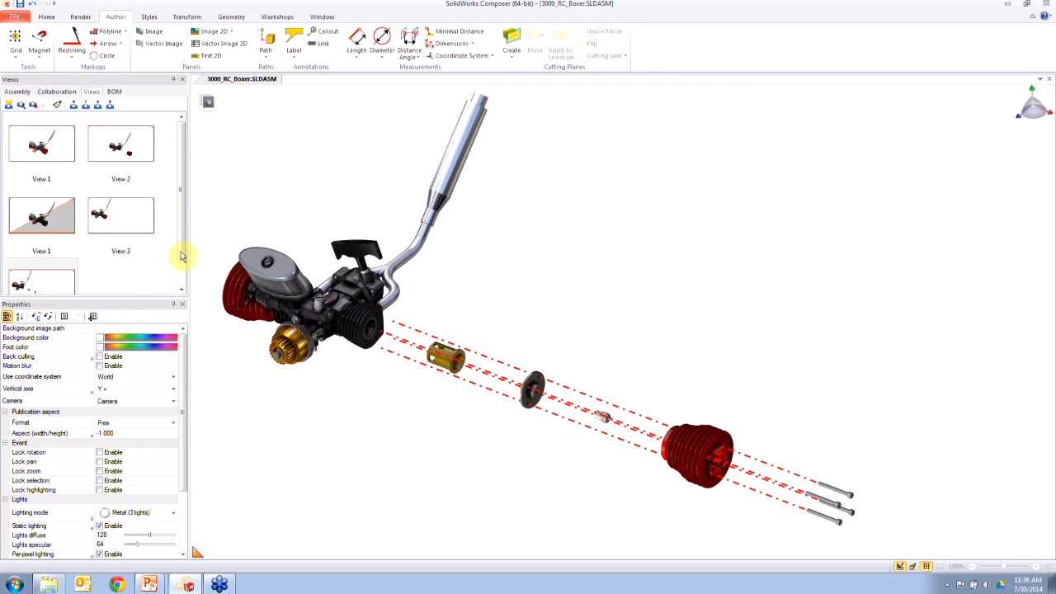
pyautogui.moveTo(179, 255); pyautogui.dragTo(89, 293)
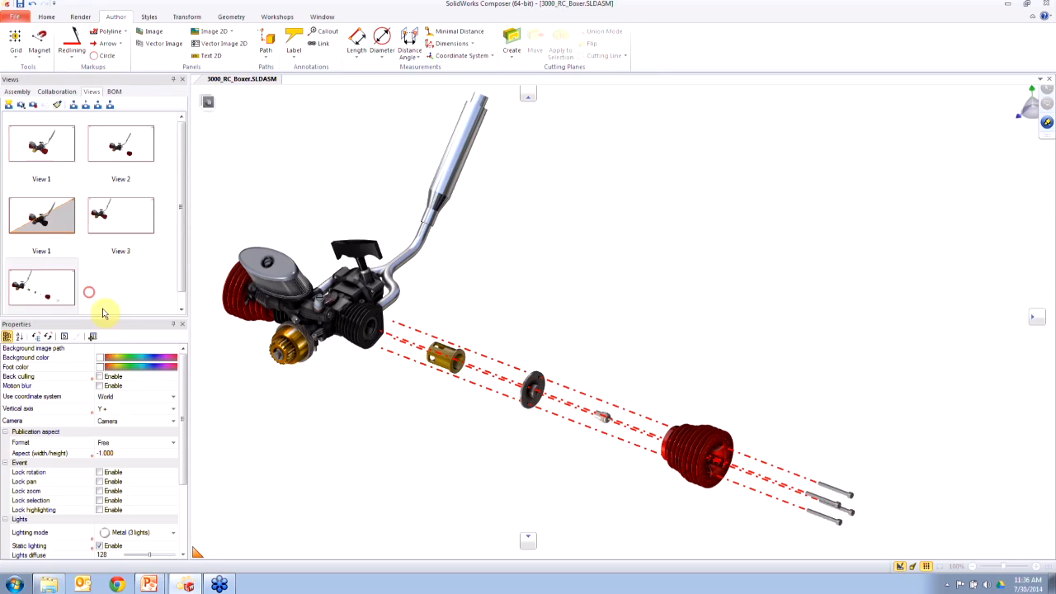
pyautogui.moveTo(182, 254); pyautogui.dragTo(184, 277)
pyautogui.click(47, 285)
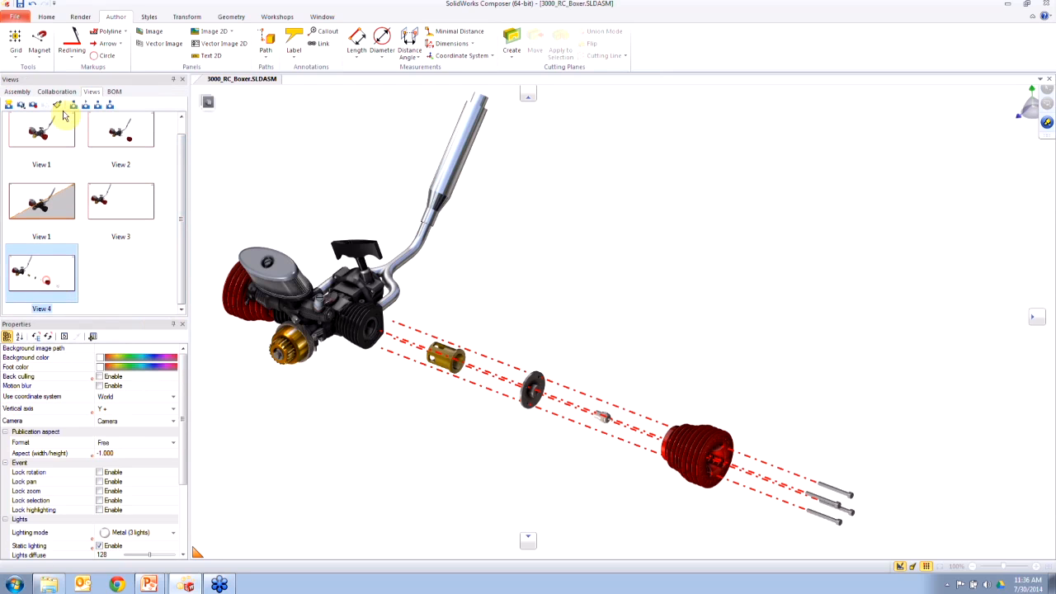
pyautogui.click(34, 106)
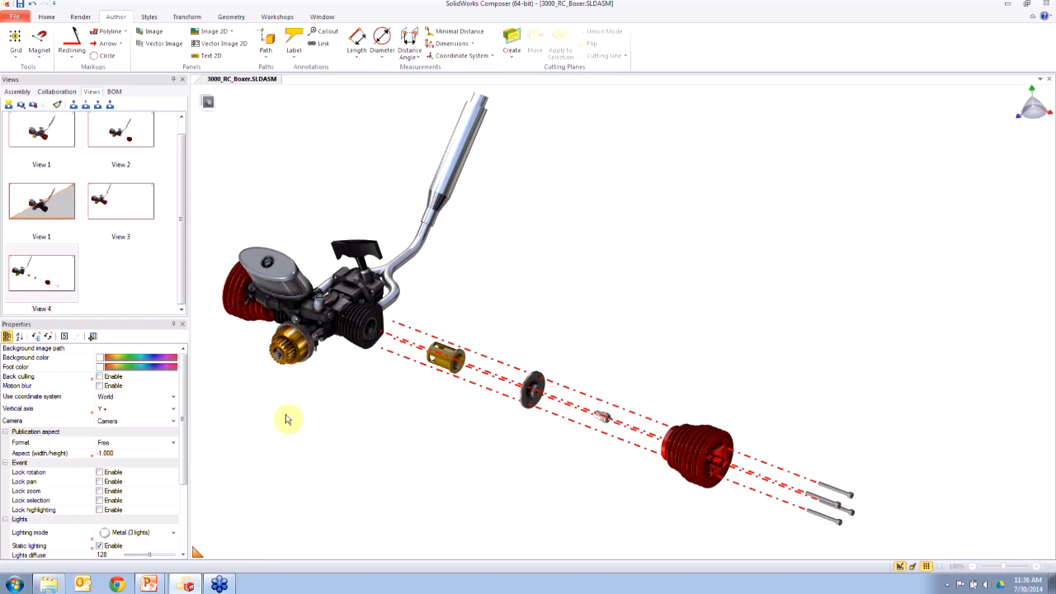
pyautogui.click(434, 446)
# Step: Translate the four socket head cap screws together vertically upward, away from the red head's axis
pyautogui.moveTo(789, 423); pyautogui.dragTo(903, 574)
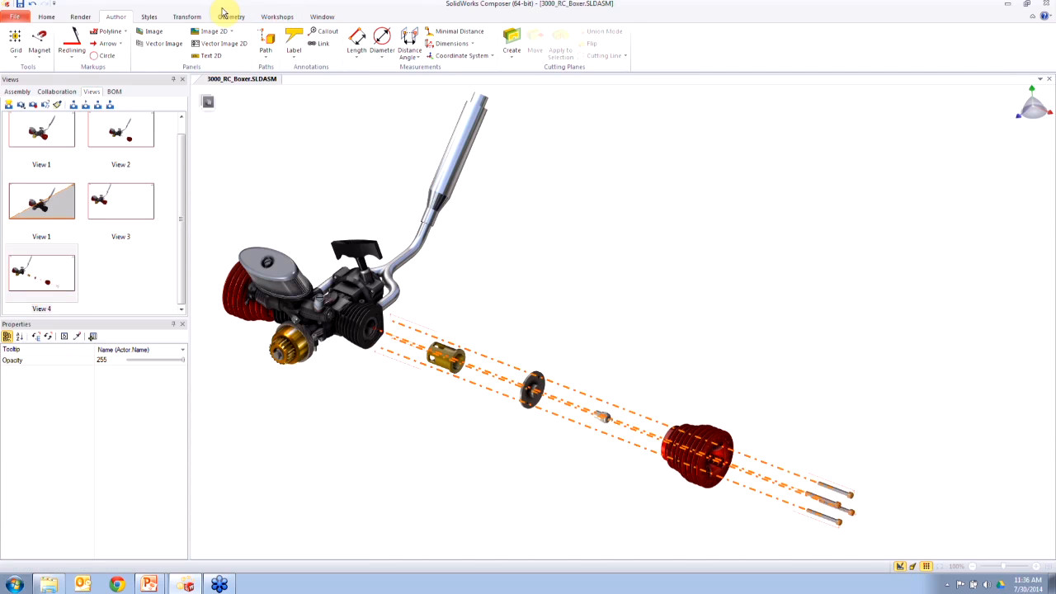
pyautogui.click(888, 440)
pyautogui.moveTo(834, 483); pyautogui.dragTo(888, 541)
pyautogui.moveTo(898, 464); pyautogui.dragTo(791, 556)
pyautogui.click(186, 17)
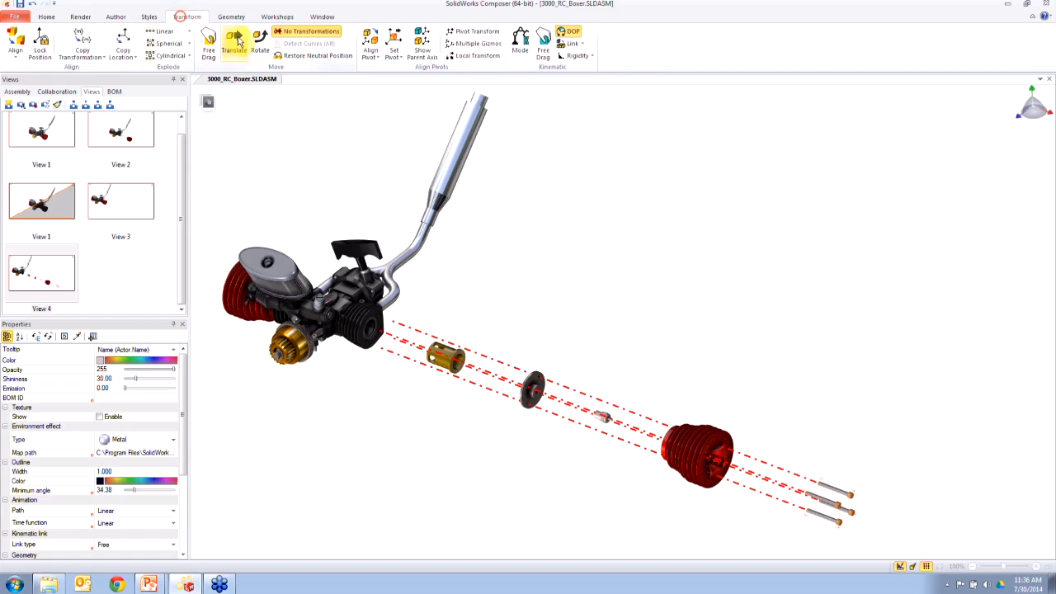
pyautogui.click(233, 43)
pyautogui.moveTo(821, 452); pyautogui.dragTo(816, 330)
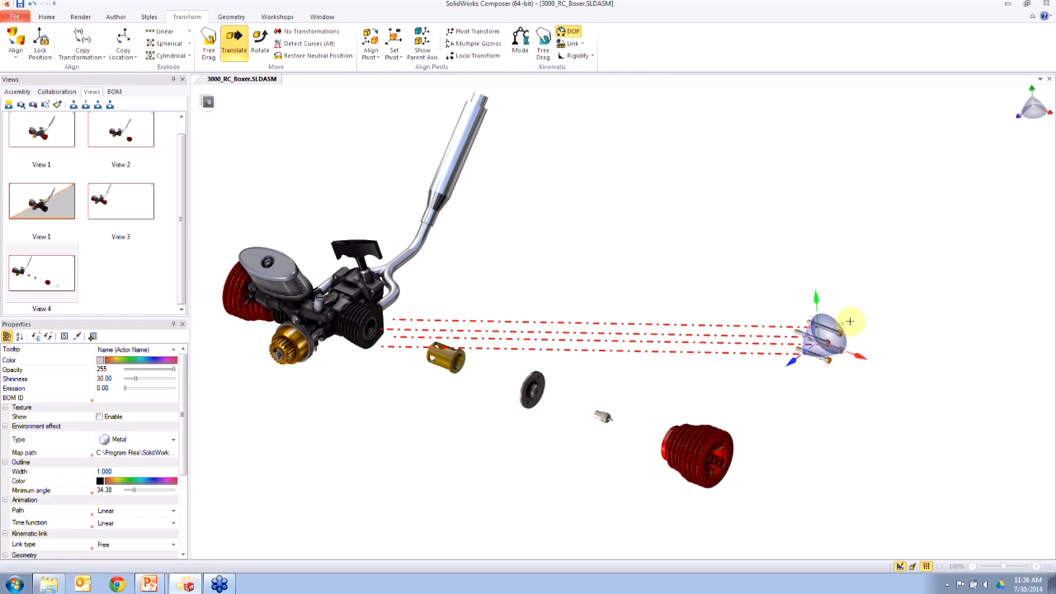
# Step: Set the construct mode of the four path lines to Based on World Axis
pyautogui.click(703, 347)
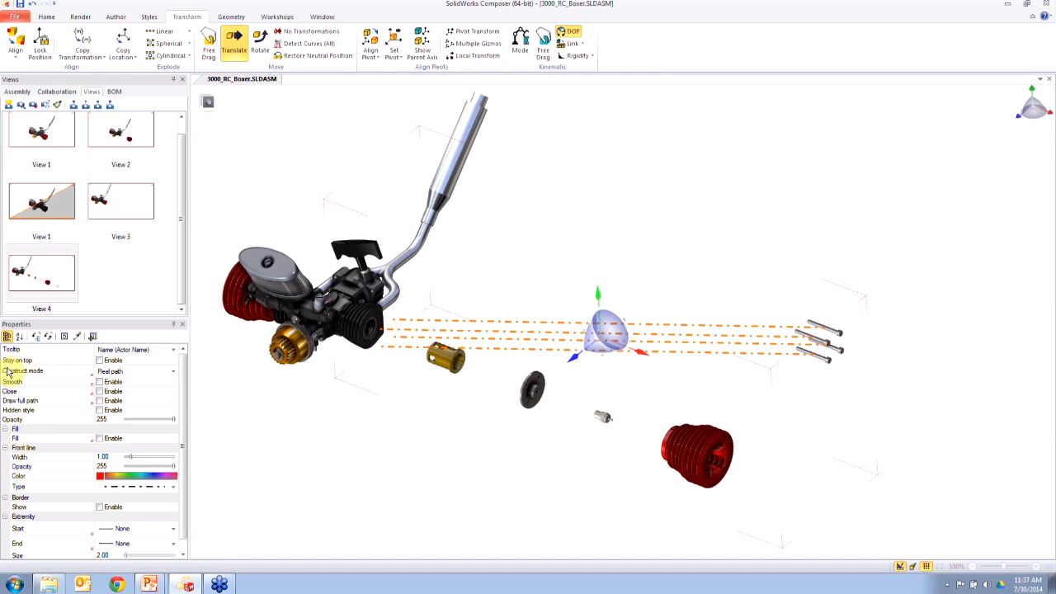
pyautogui.click(135, 371)
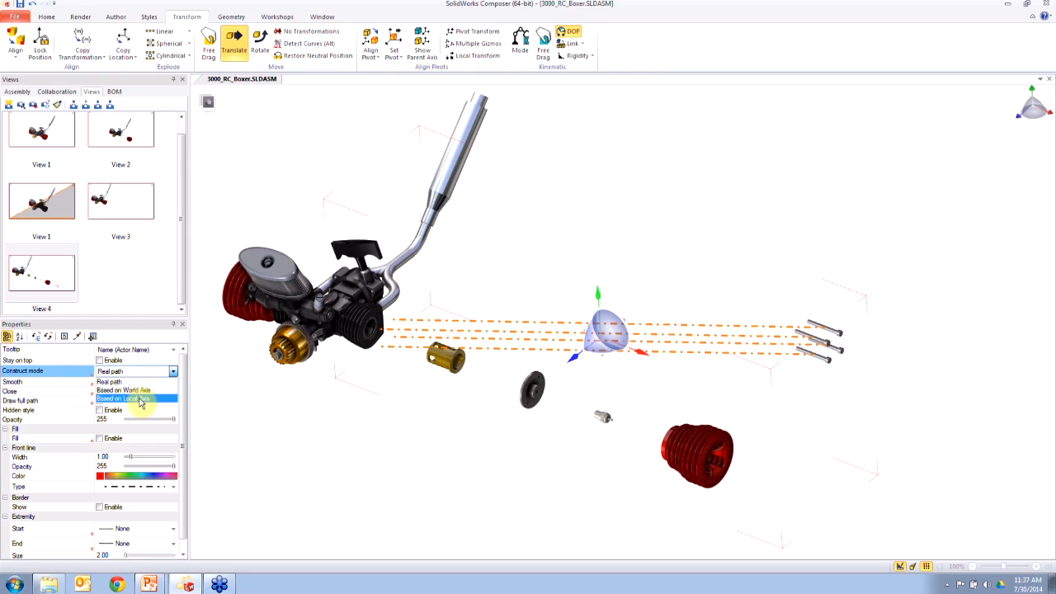
pyautogui.click(124, 390)
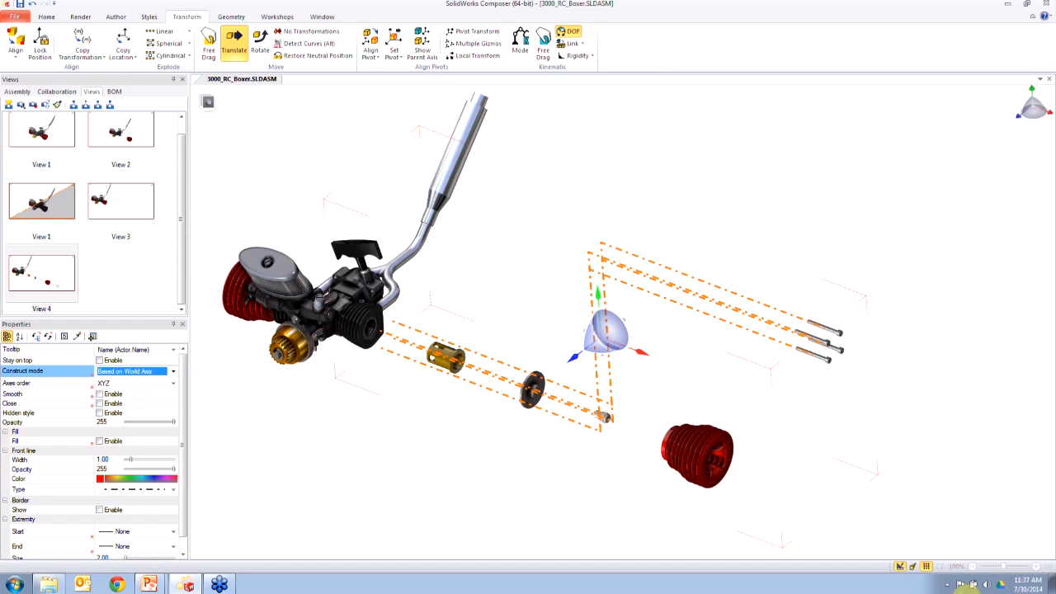
# Step: Try the YZX, ZYX and ZXY axes orders on the four path lines
pyautogui.click(119, 385)
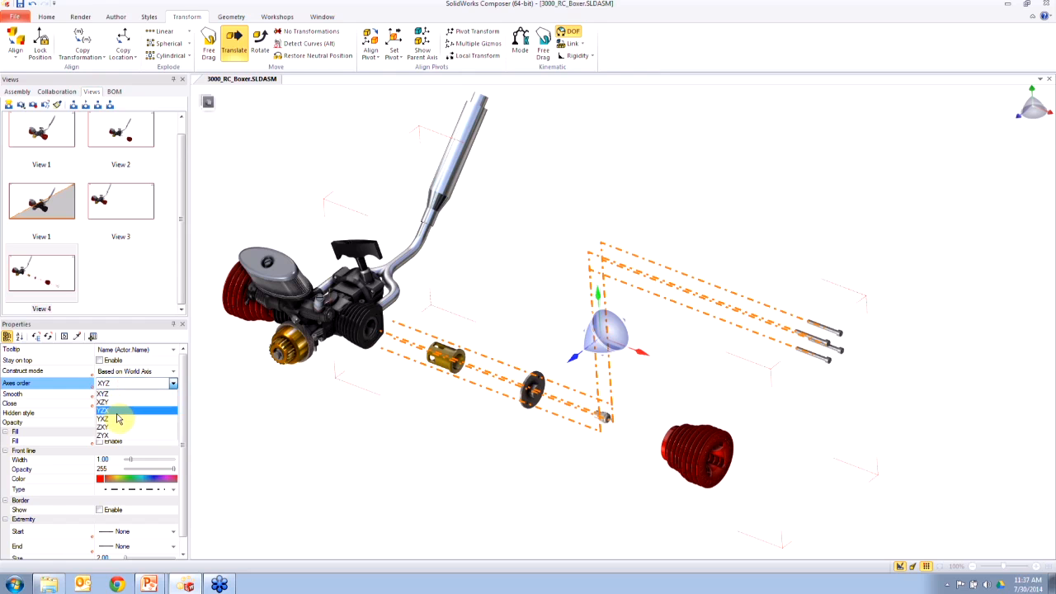
pyautogui.click(118, 403)
pyautogui.click(137, 385)
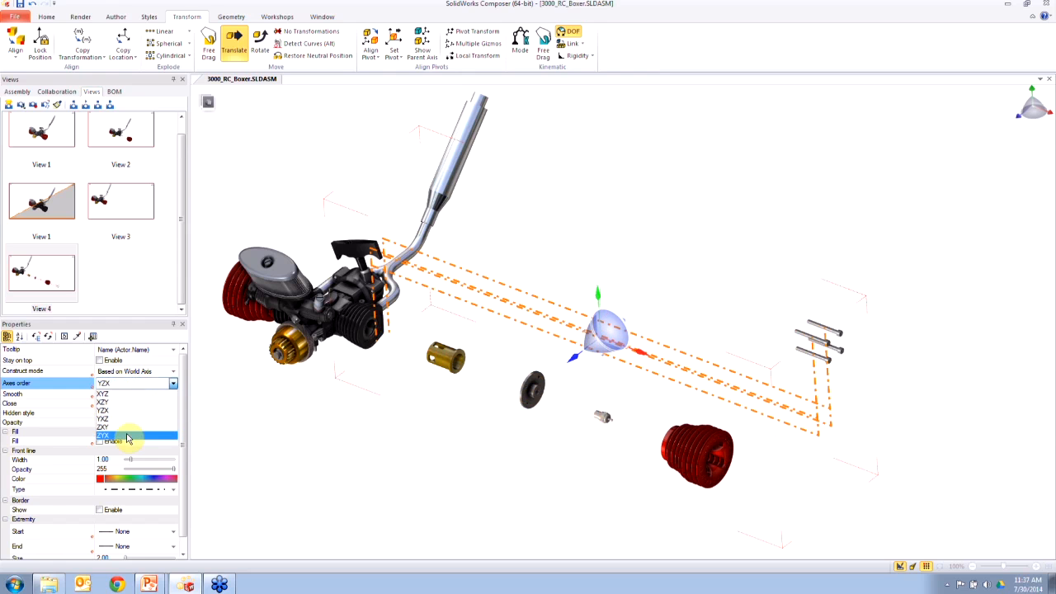
pyautogui.click(129, 427)
pyautogui.click(132, 385)
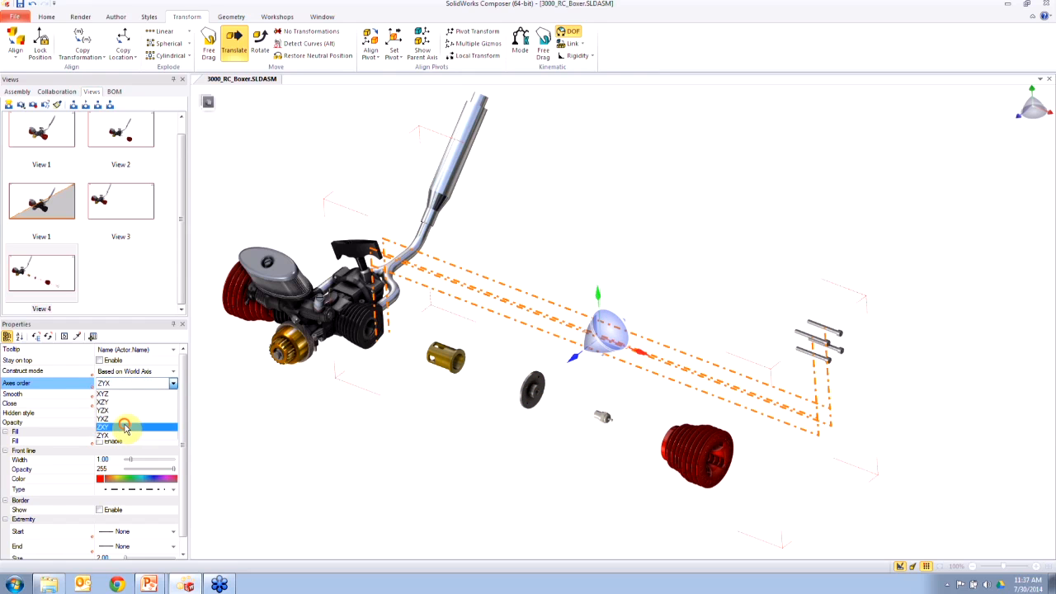
pyautogui.click(124, 418)
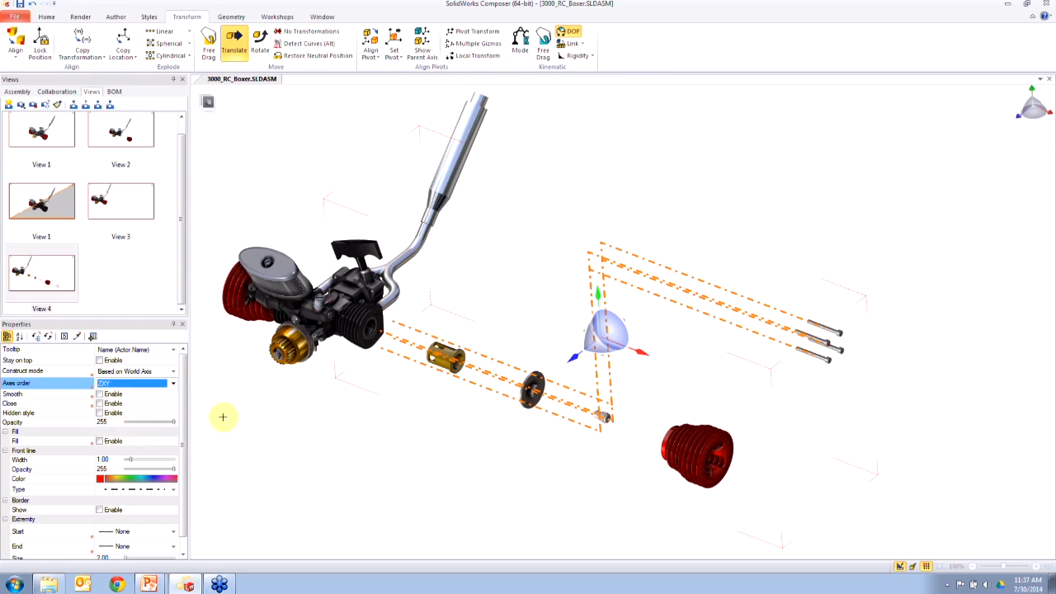
# Step: Restore View 4 to bring back the stored screw positions and path lines, and clear the selection
pyautogui.click(30, 266)
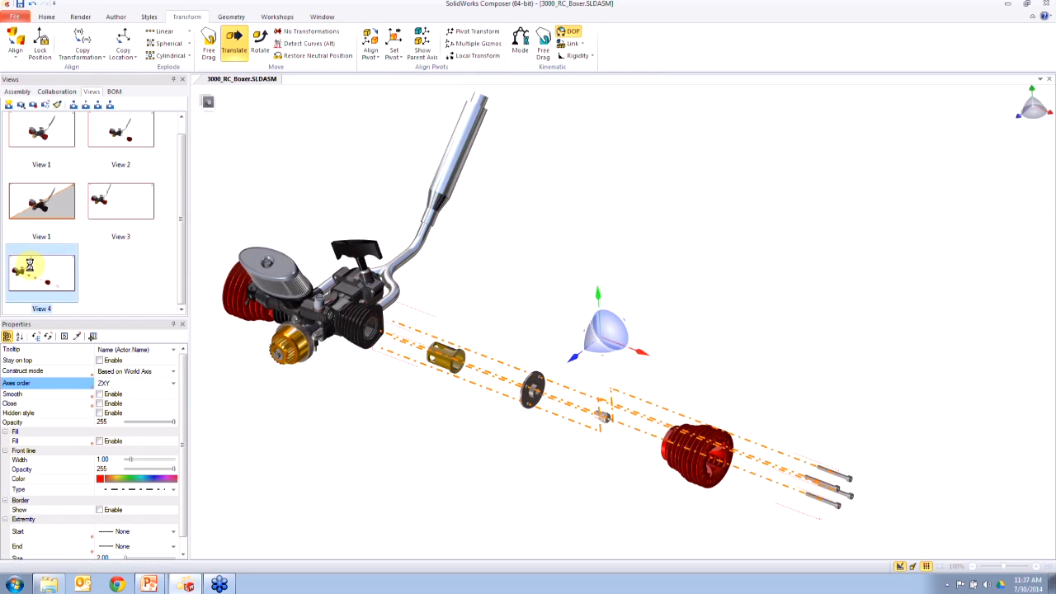
pyautogui.click(719, 202)
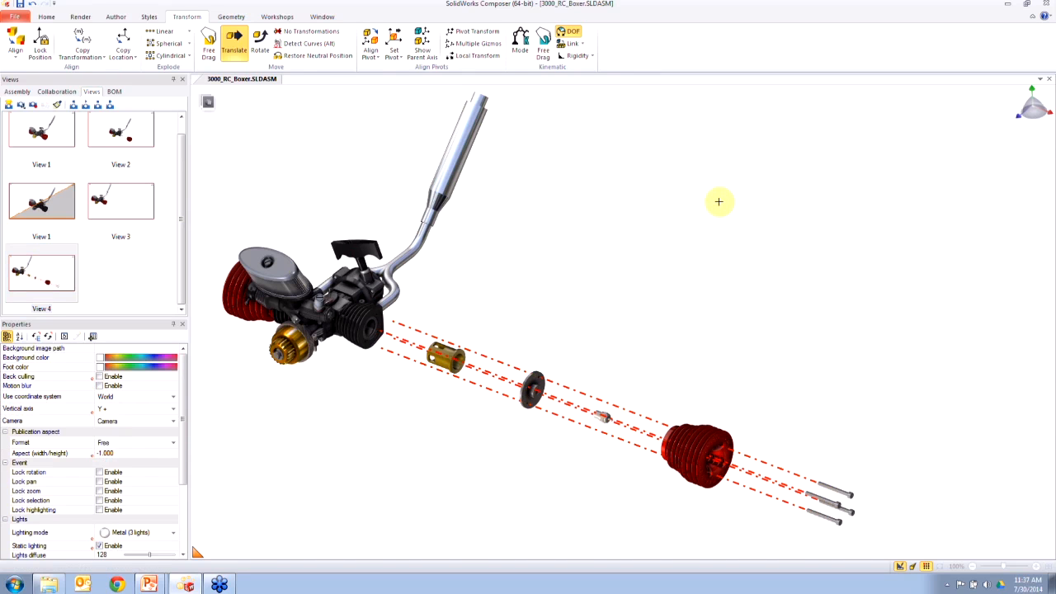
# Step: Draw an arrow about 147 long pointing at the uppermost socket head cap screw's head, aligned with the screw's axis
pyautogui.click(115, 17)
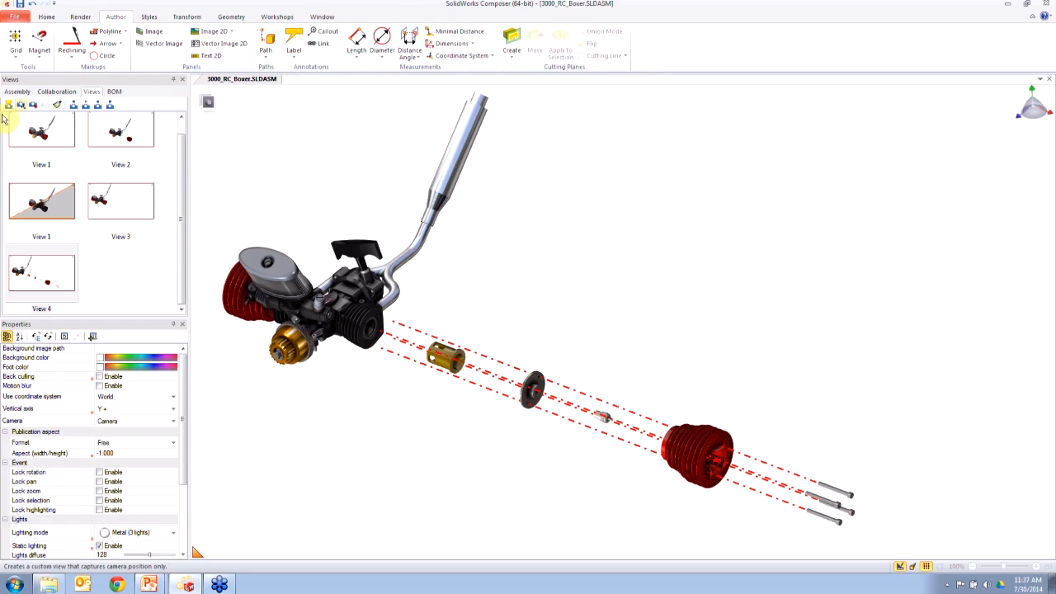
pyautogui.click(102, 47)
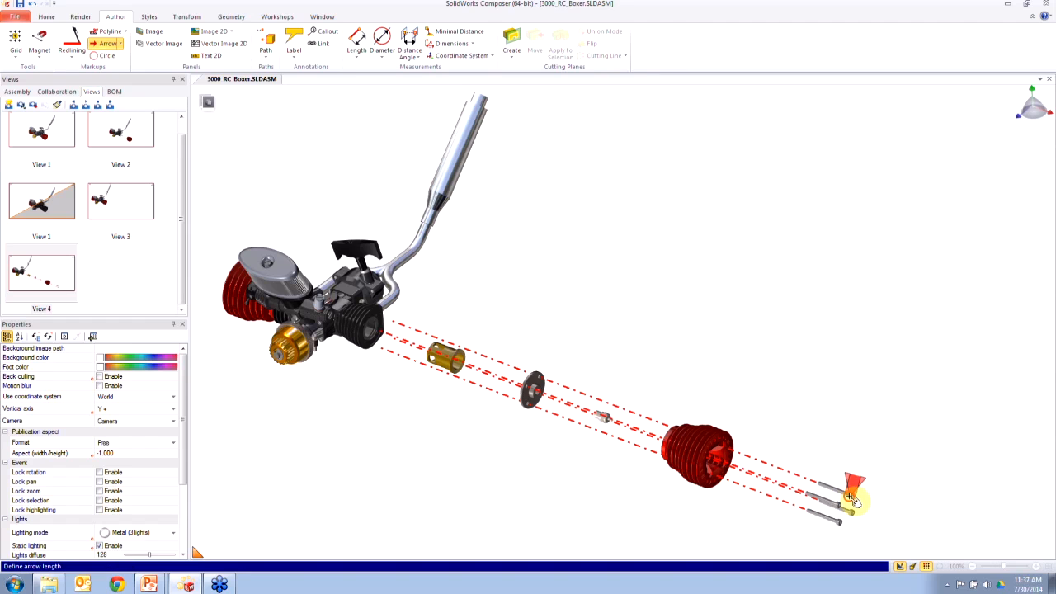
pyautogui.press('Escape')
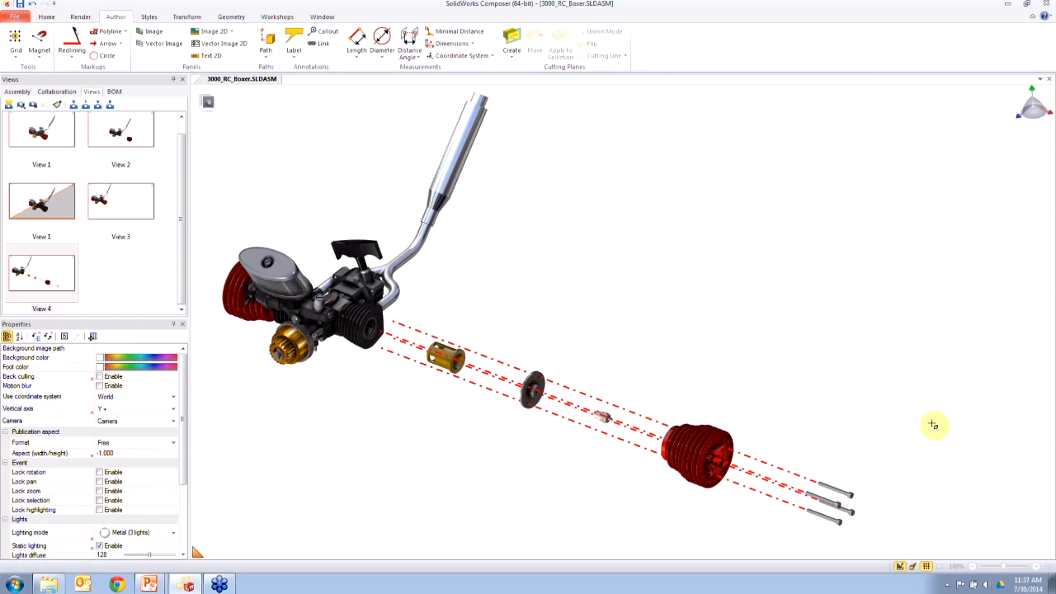
pyautogui.click(108, 43)
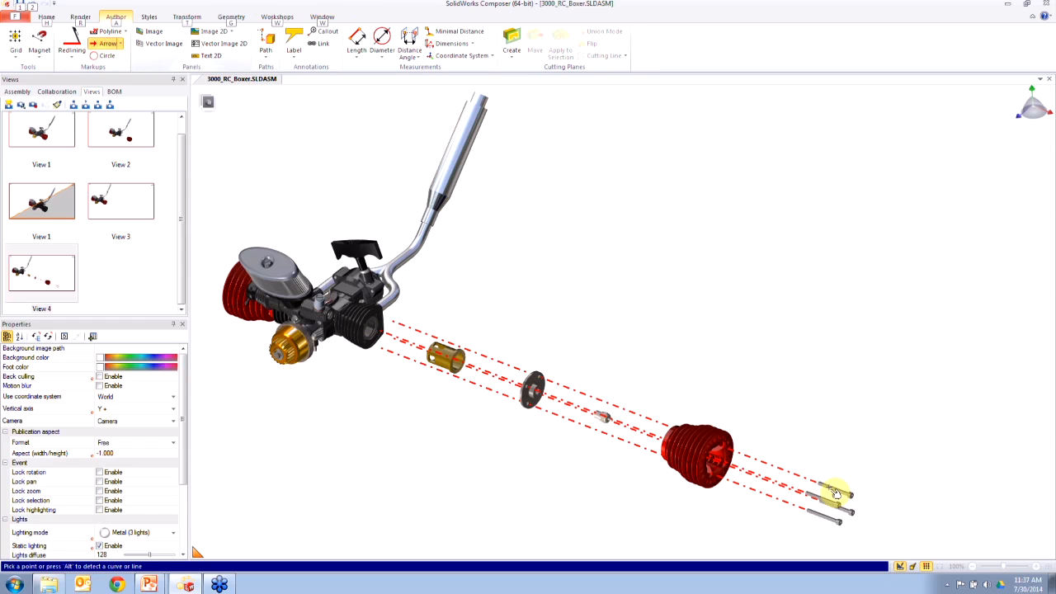
pyautogui.press('alt')
pyautogui.click(862, 496)
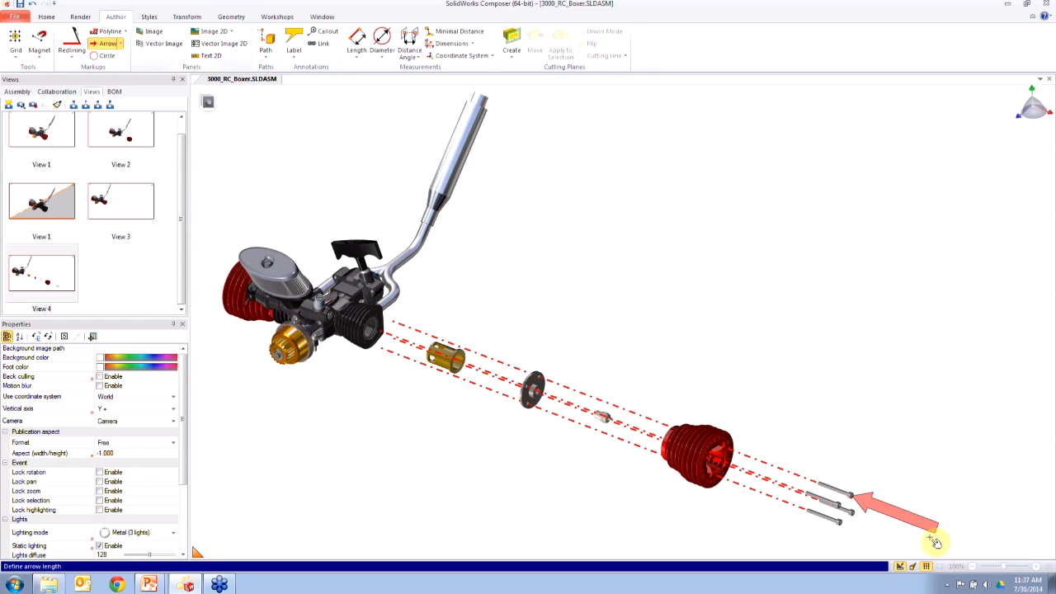
pyautogui.press('alt')
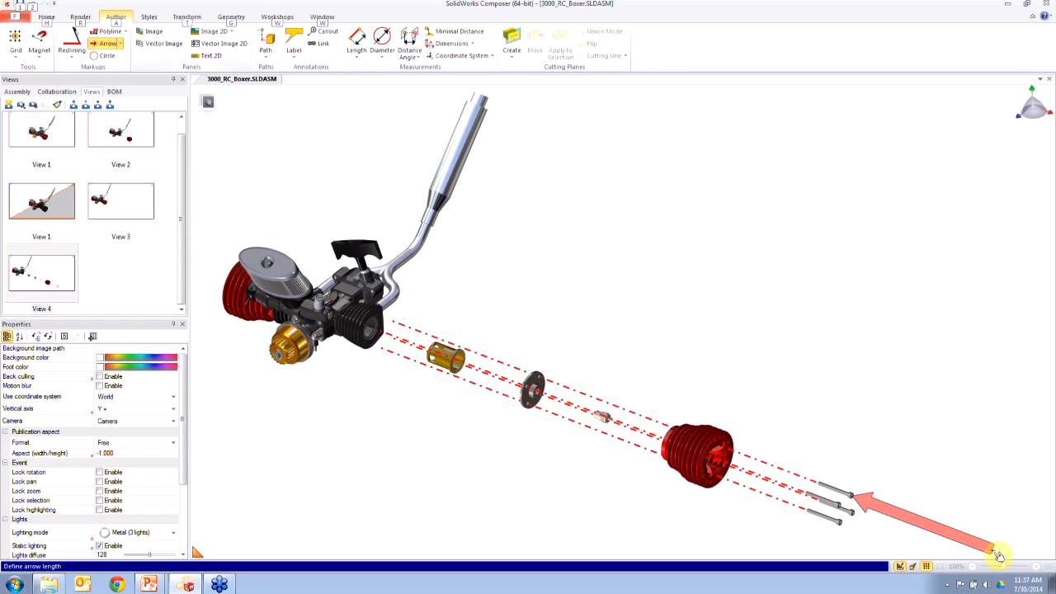
pyautogui.click(998, 554)
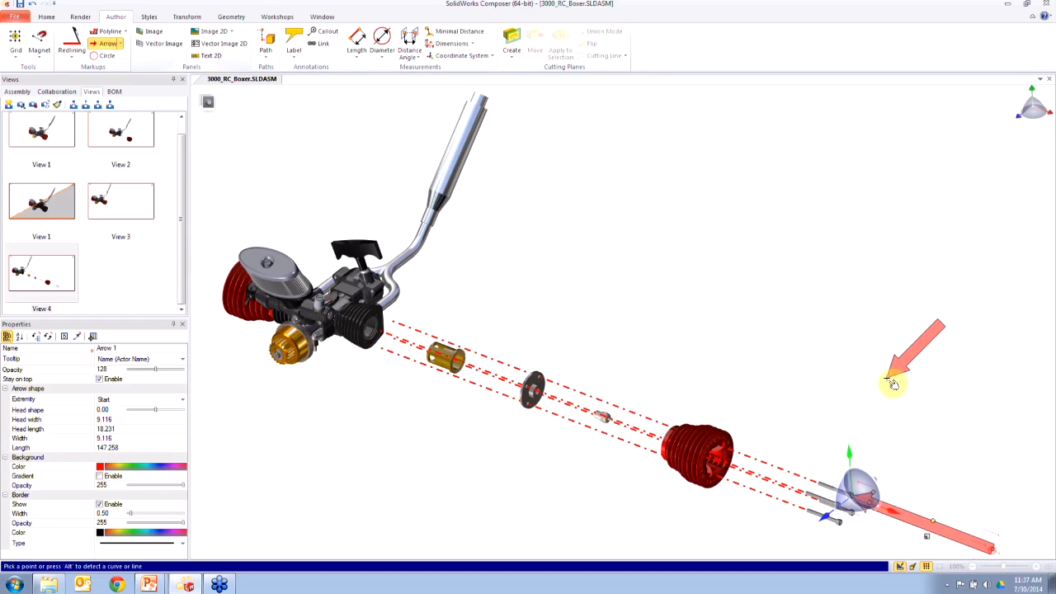
# Step: Color the new arrow's background green, leave the Arrow tool and clear the selection
pyautogui.click(99, 466)
pyautogui.click(140, 500)
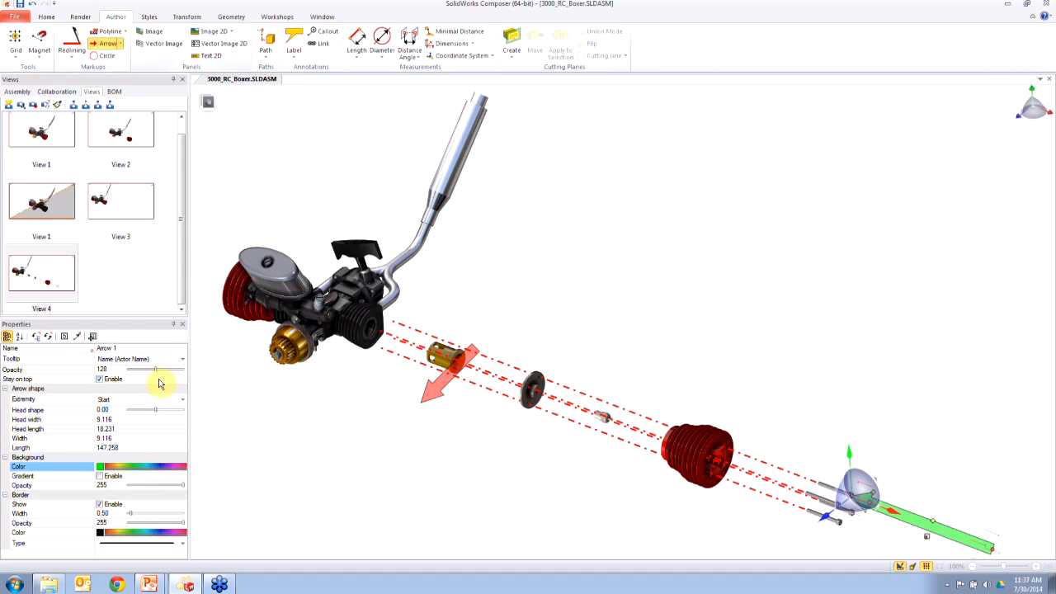
pyautogui.press('Escape')
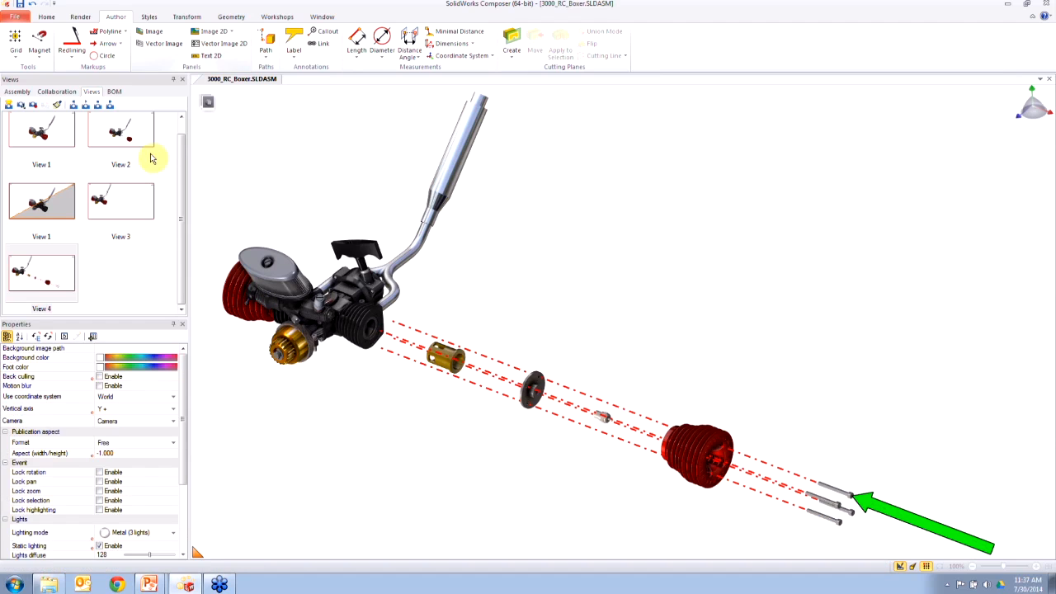
# Step: Update View 4 so that it stores the green arrow
pyautogui.click(33, 274)
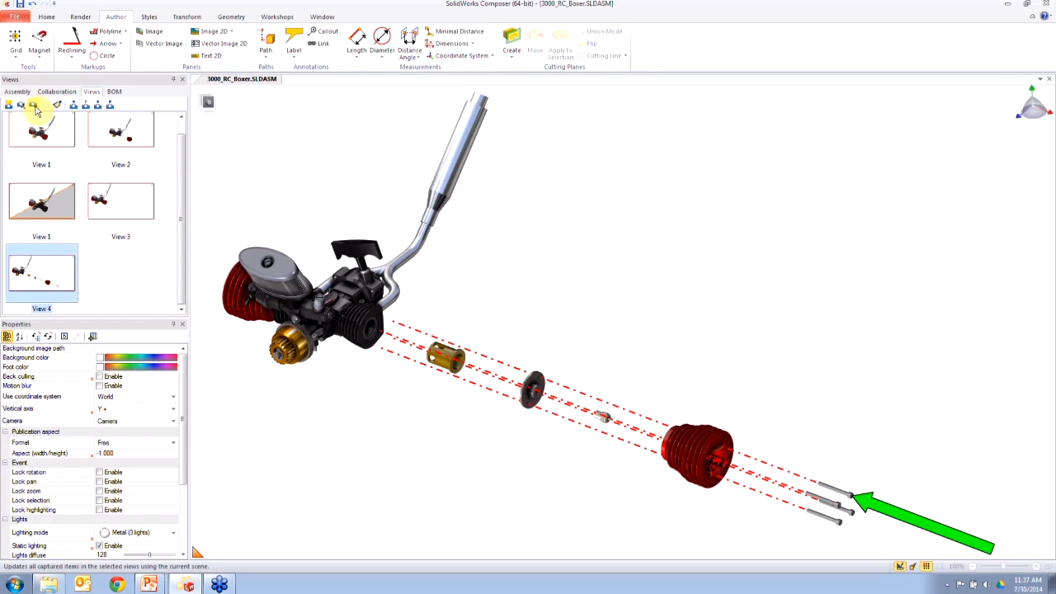
# Step: Update View 4 with the current scene and add name labels to the big head and the cylinder head
pyautogui.click(33, 105)
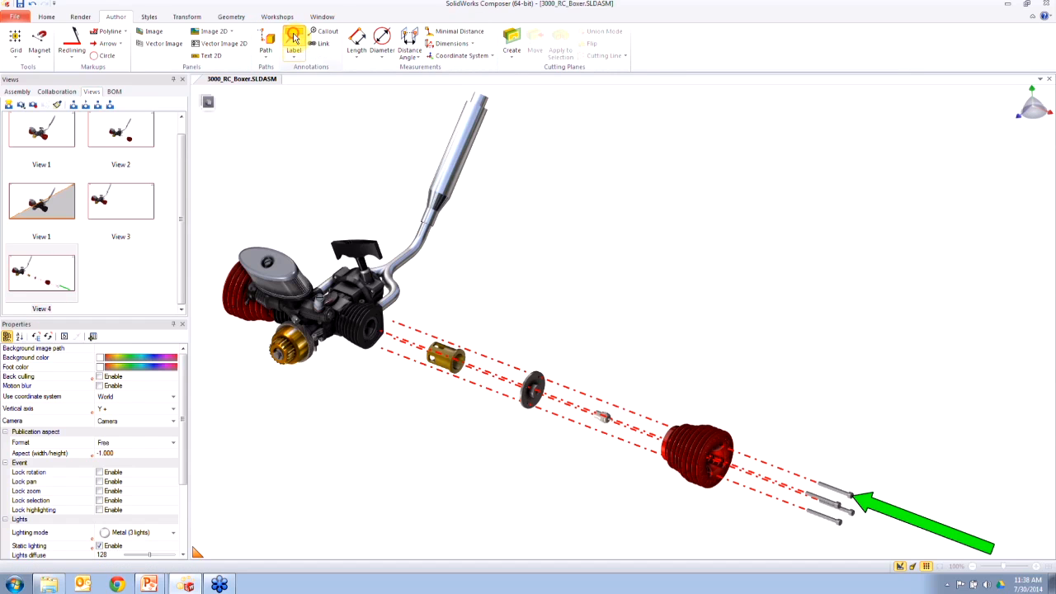
pyautogui.click(294, 41)
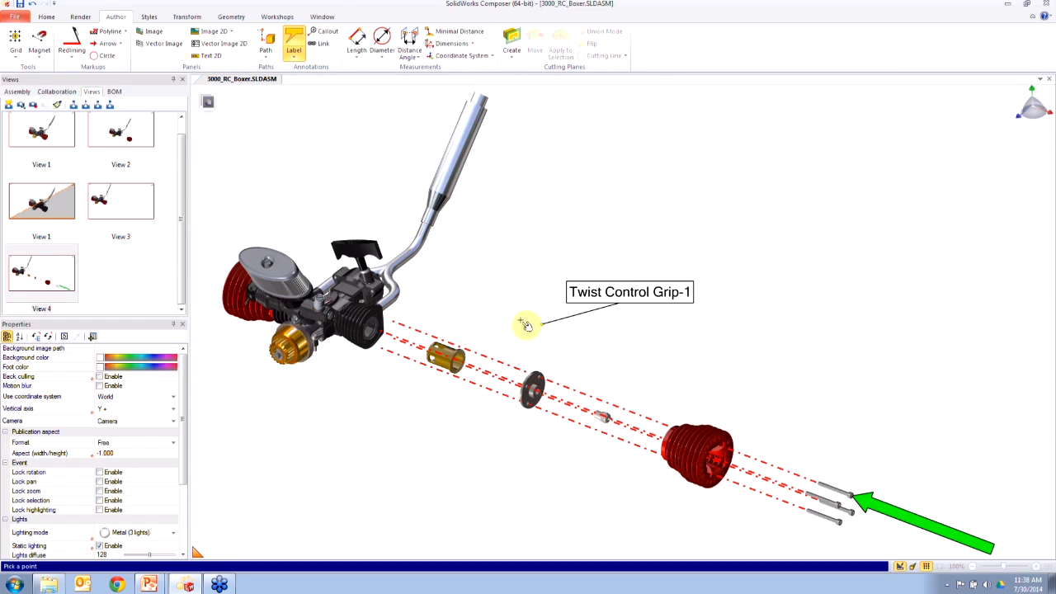
pyautogui.click(728, 431)
pyautogui.click(752, 383)
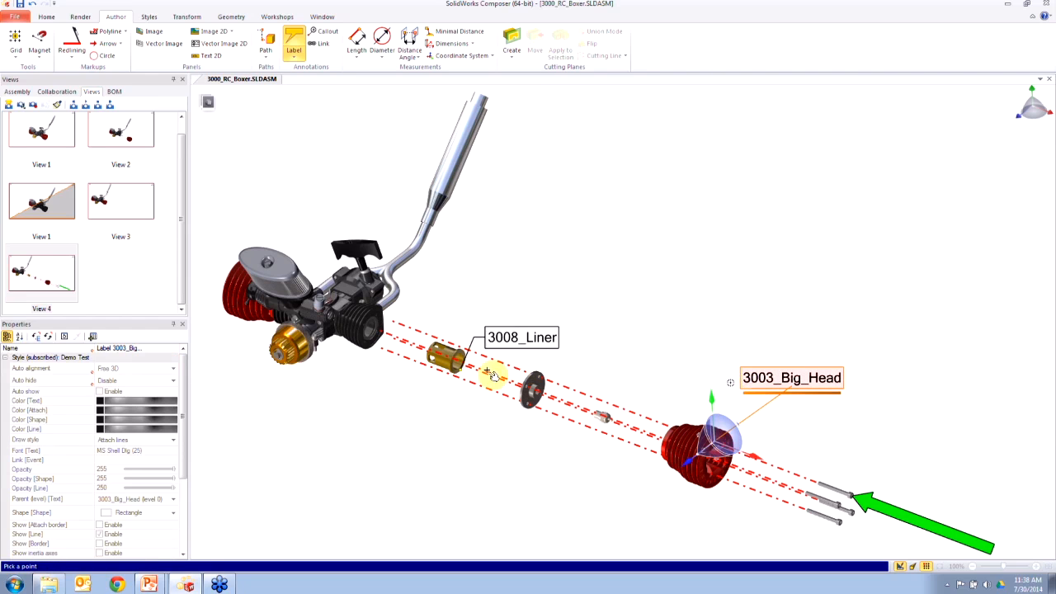
pyautogui.click(553, 327)
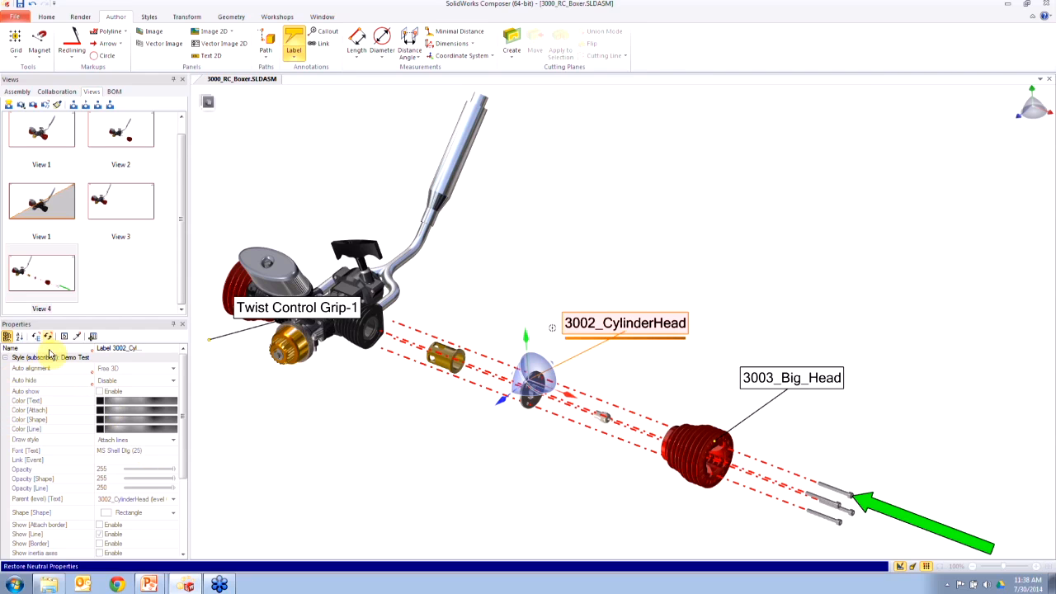
pyautogui.press('Escape')
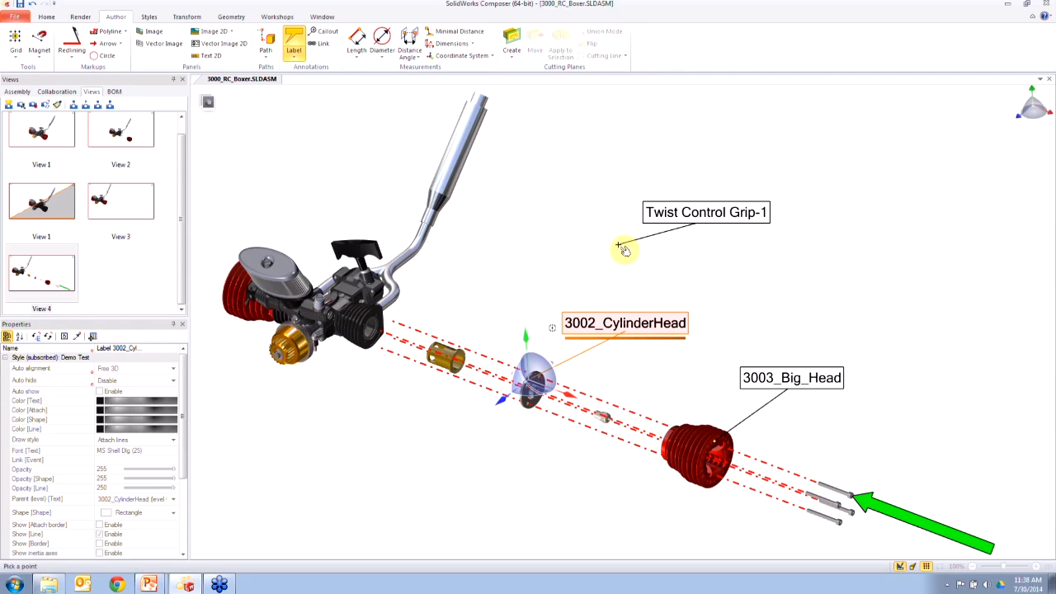
# Step: Unsubscribe the cylinder head label from the Demo Test style
pyautogui.click(150, 18)
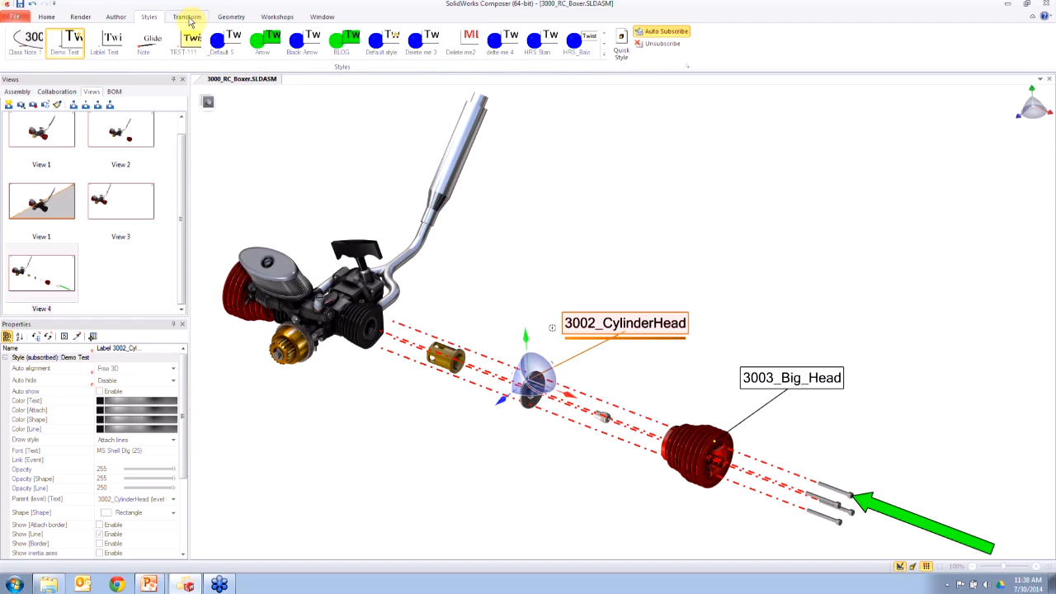
pyautogui.click(640, 31)
pyautogui.click(660, 49)
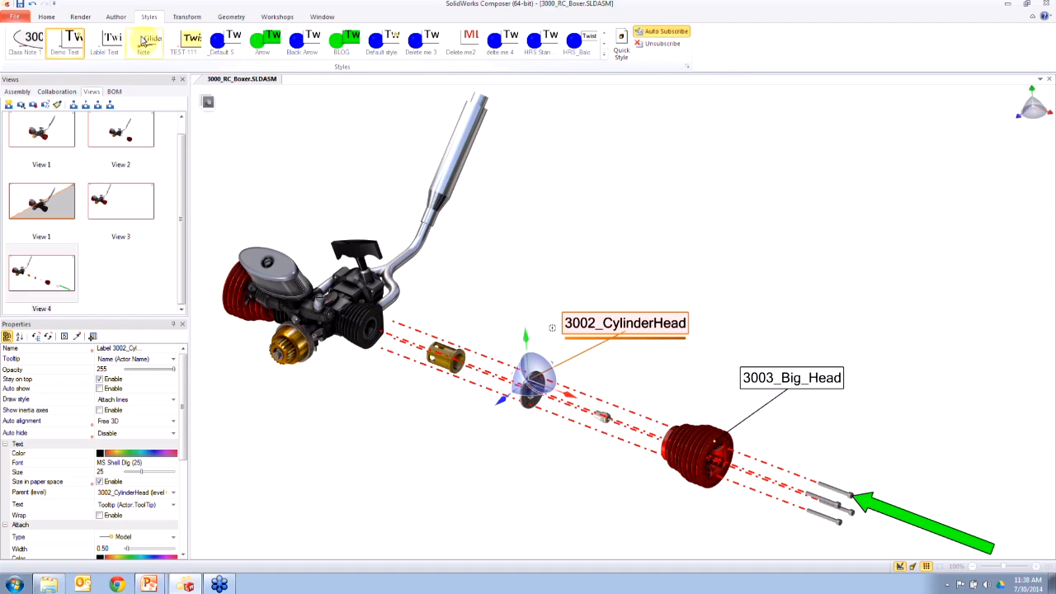
pyautogui.click(117, 17)
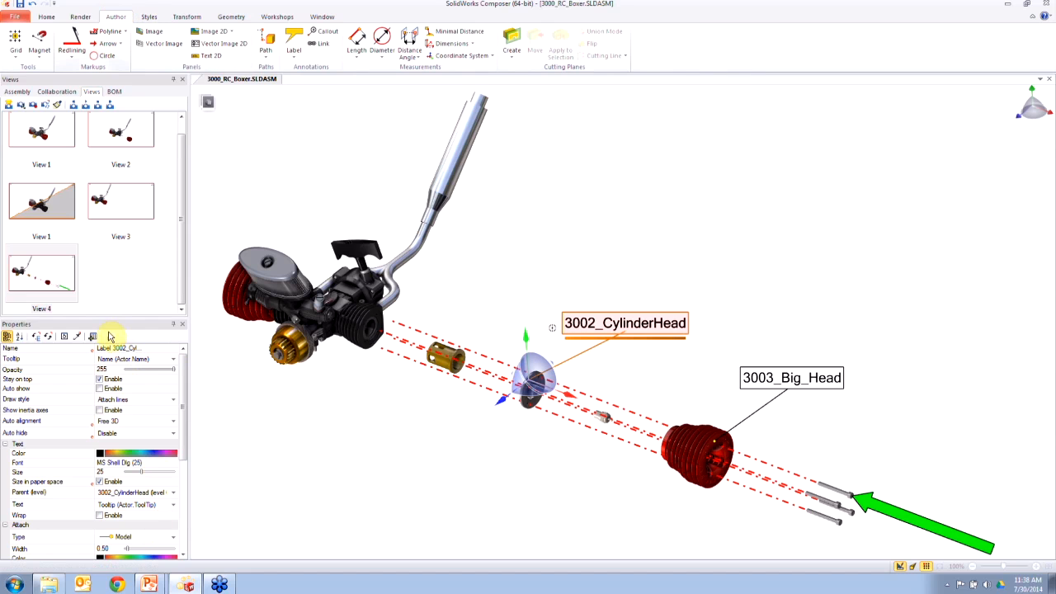
# Step: Set the cylinder head label's text to the Partno meta-property
pyautogui.click(622, 276)
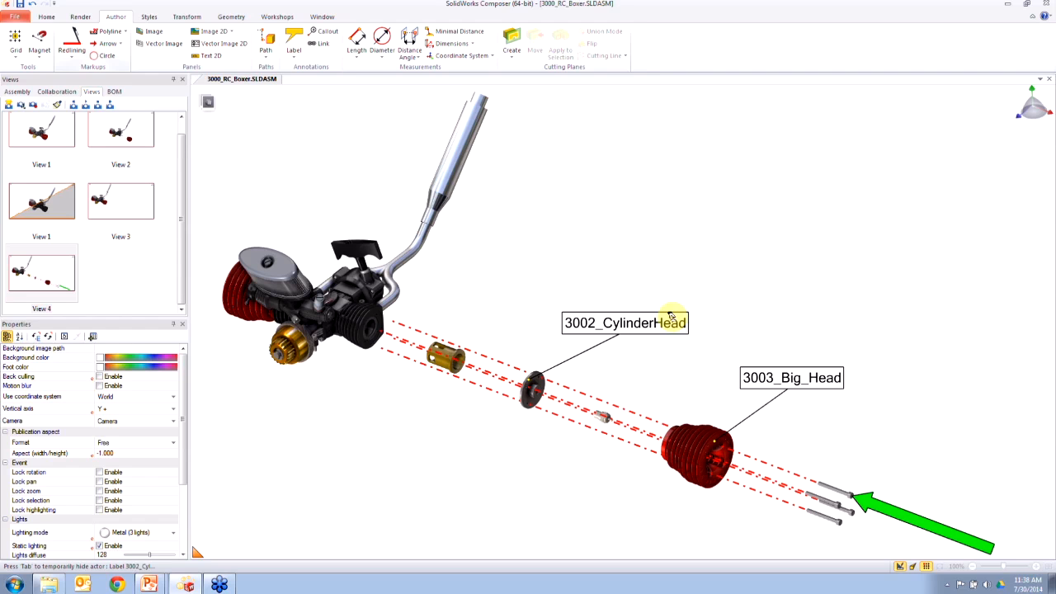
pyautogui.click(624, 323)
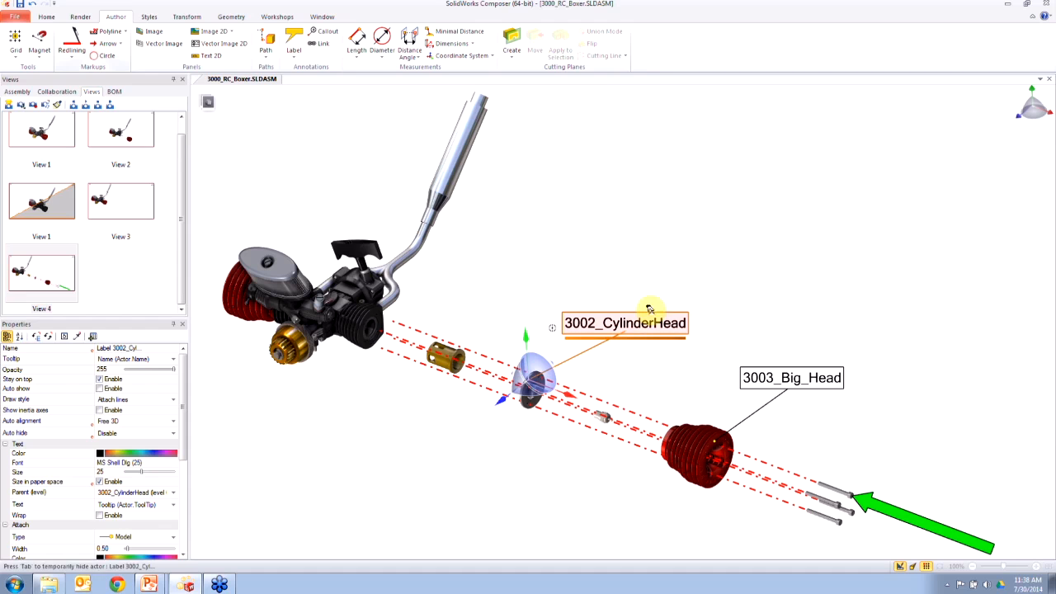
pyautogui.click(179, 18)
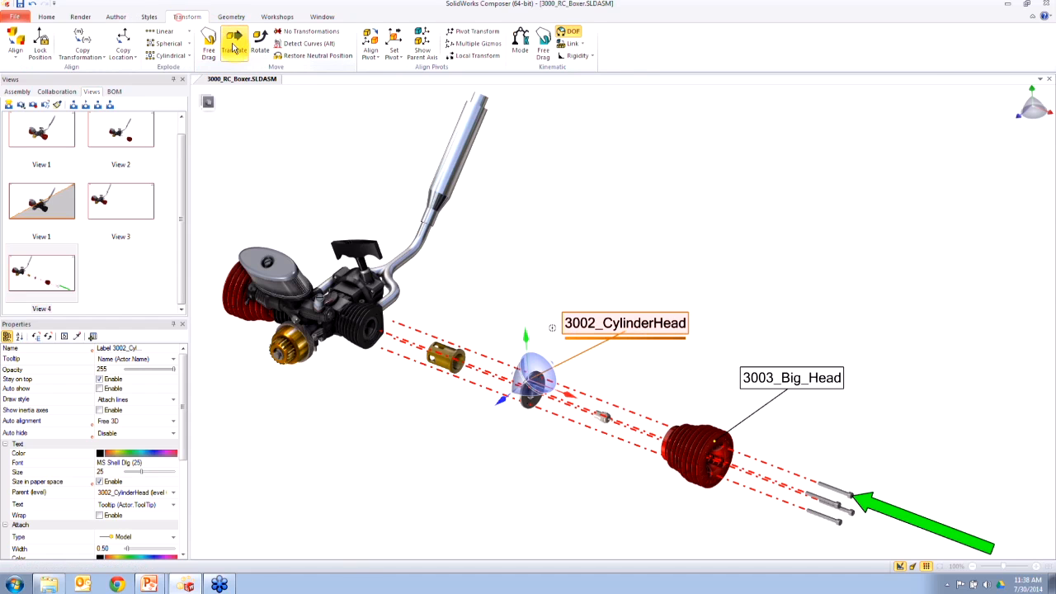
pyautogui.click(115, 17)
pyautogui.moveTo(183, 410); pyautogui.dragTo(186, 459)
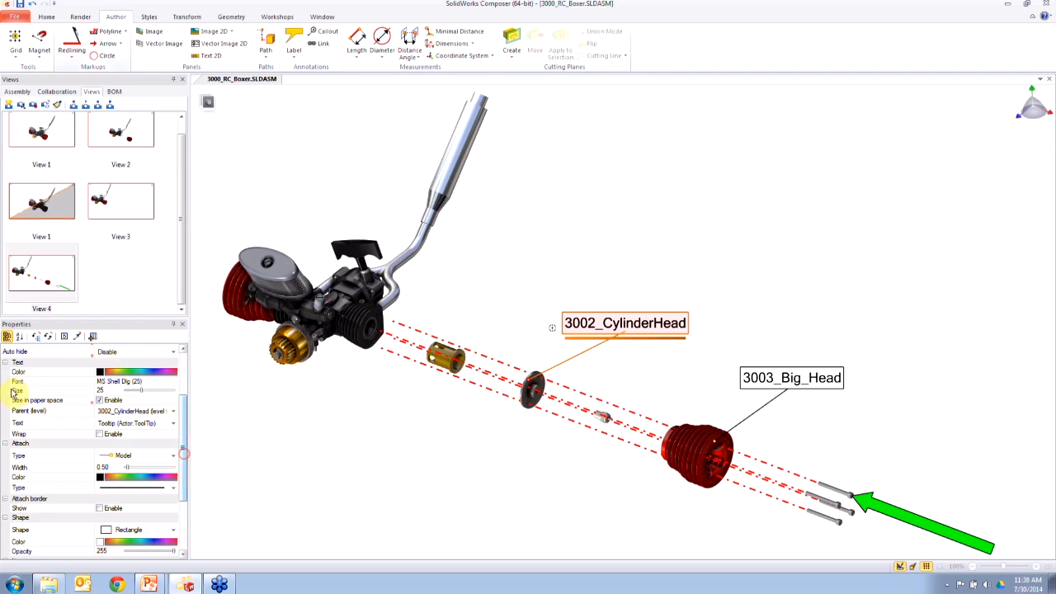
pyautogui.click(123, 425)
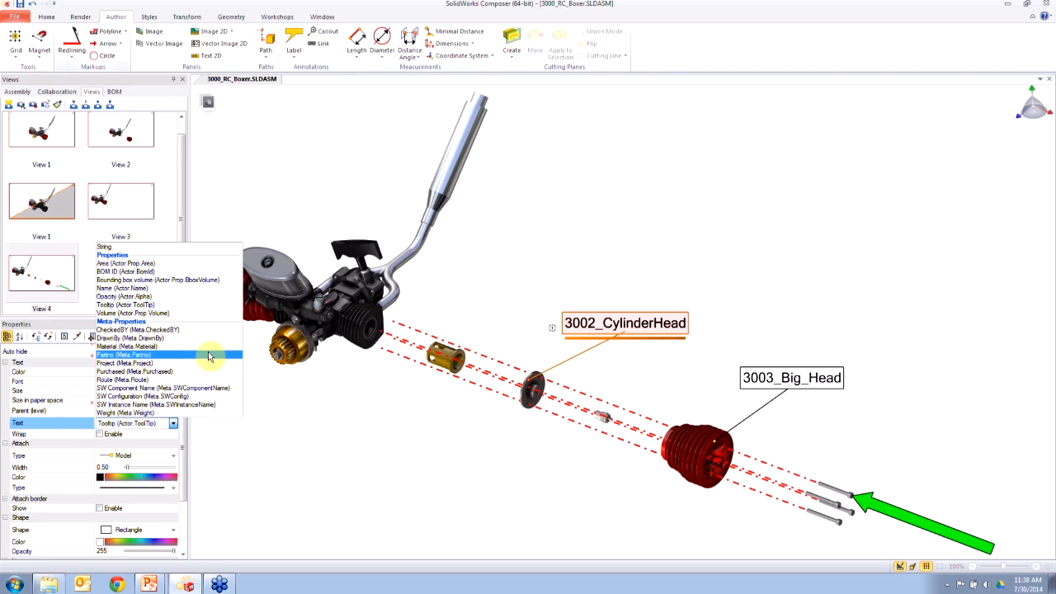
pyautogui.click(209, 355)
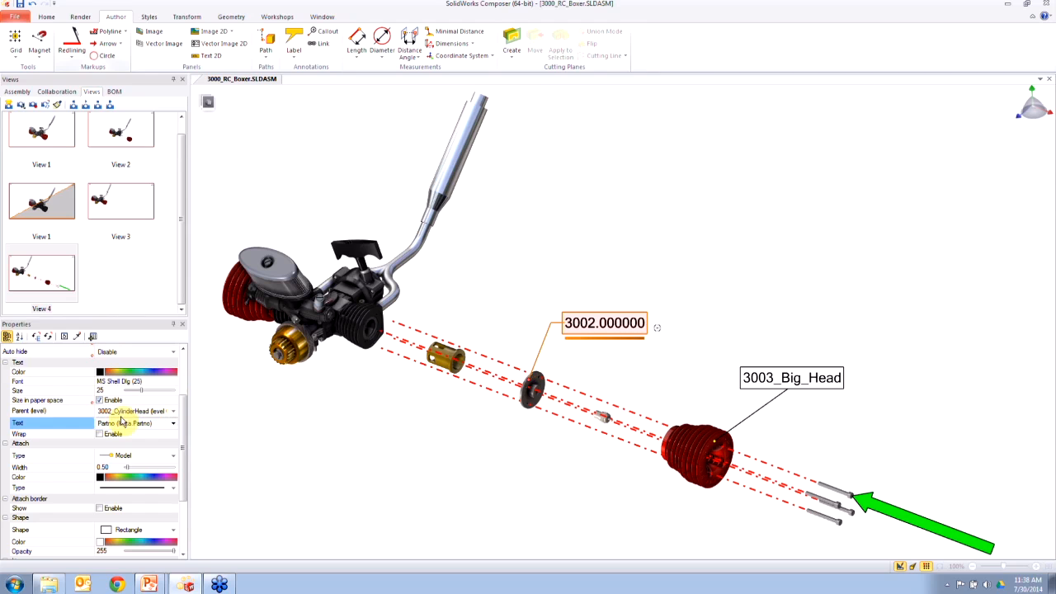
# Step: Try SW Configuration and CheckedBY as the cylinder head label's text source, and return it to Partno
pyautogui.click(172, 425)
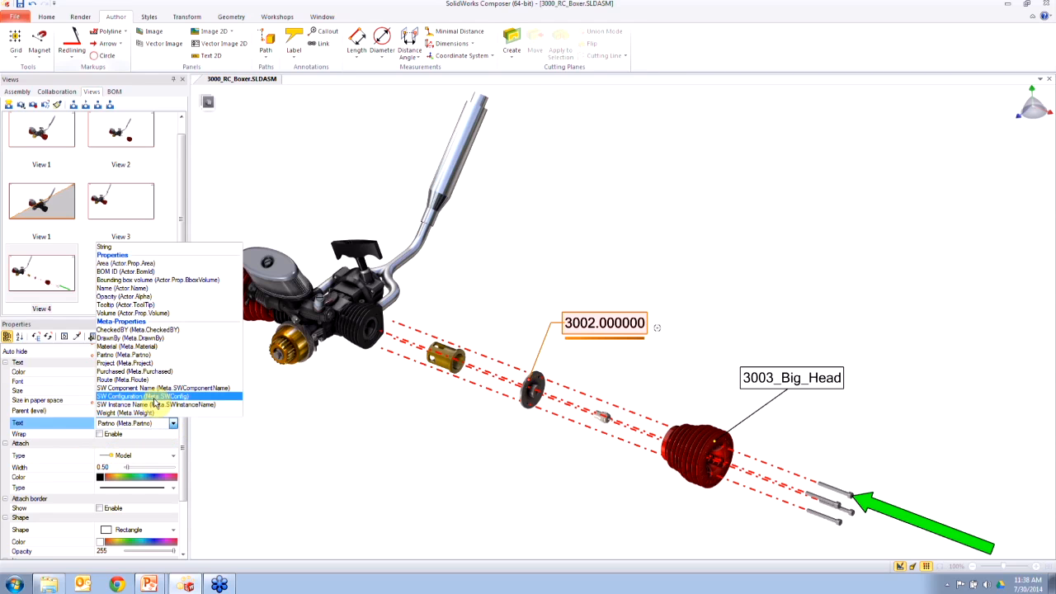
pyautogui.click(154, 396)
pyautogui.click(180, 424)
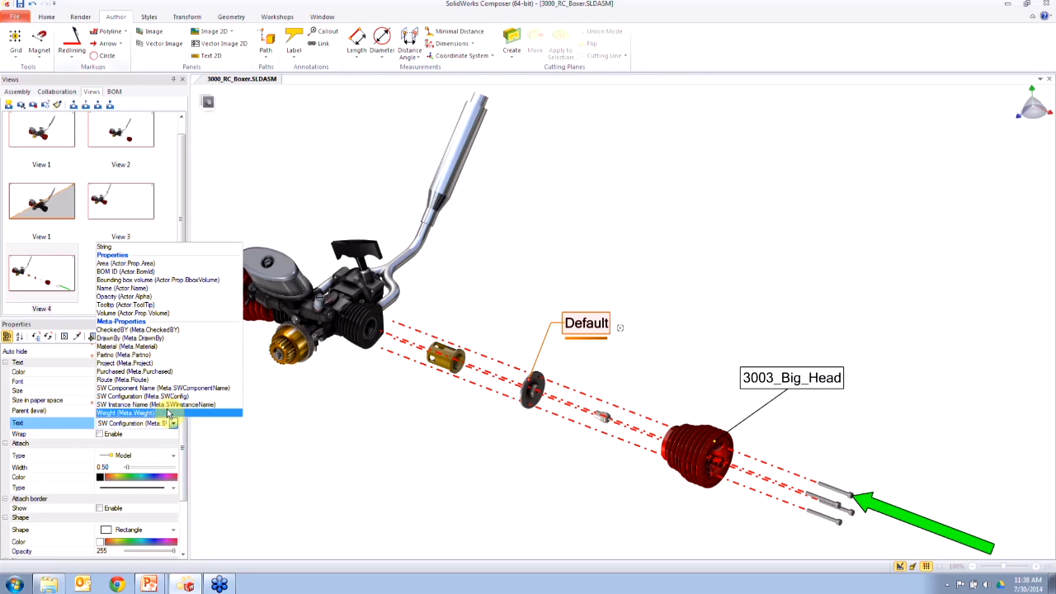
pyautogui.click(141, 406)
pyautogui.click(173, 423)
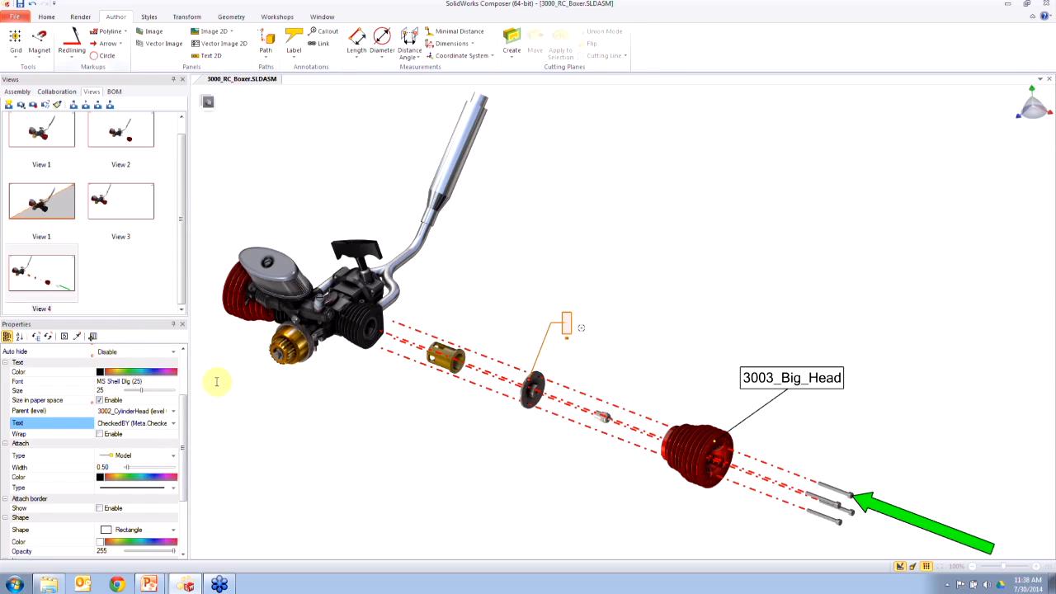
pyautogui.click(173, 422)
pyautogui.click(130, 356)
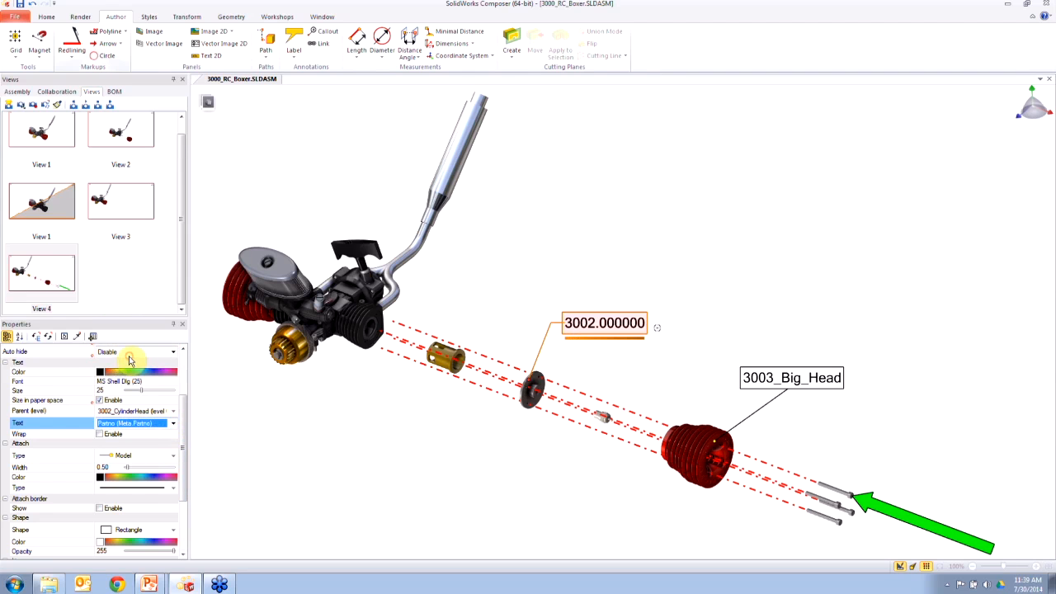
# Step: Change the cylinder head label's text source to String and enter TEST as its text
pyautogui.click(174, 424)
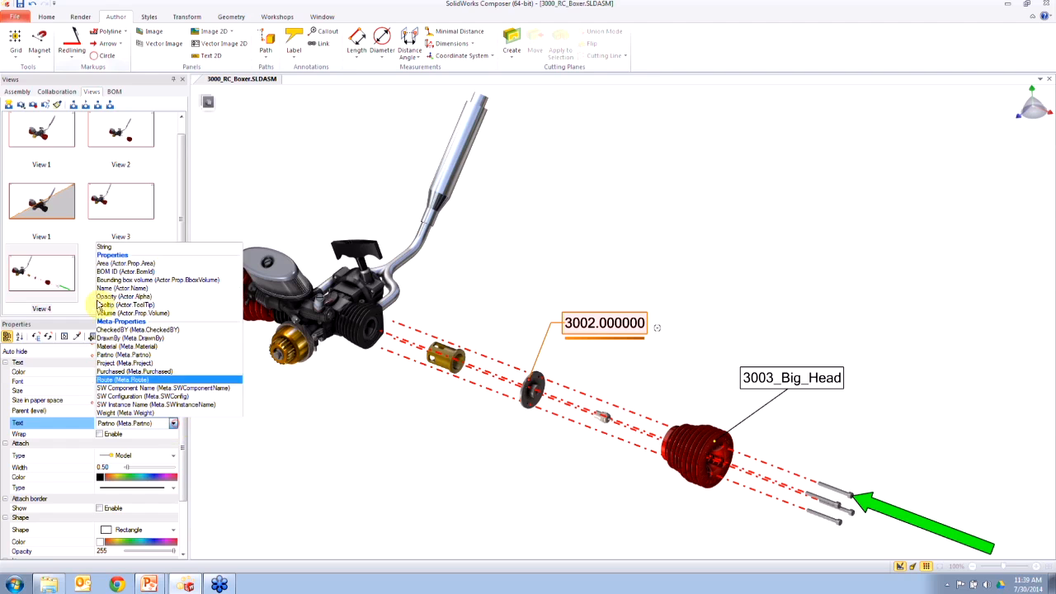
pyautogui.click(114, 245)
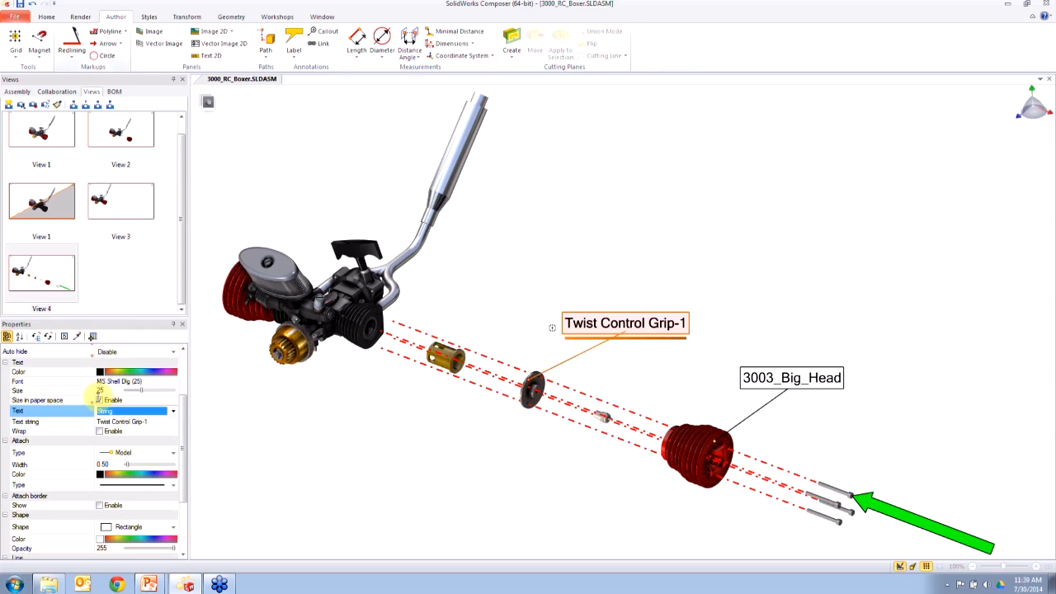
pyautogui.click(151, 421)
pyautogui.write('TEST')
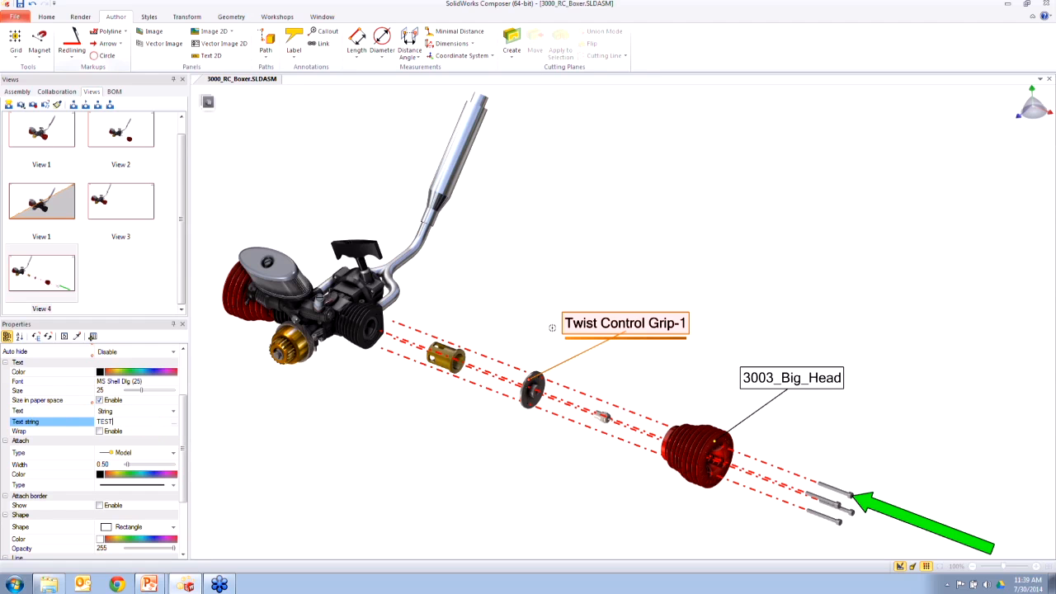
pyautogui.click(419, 449)
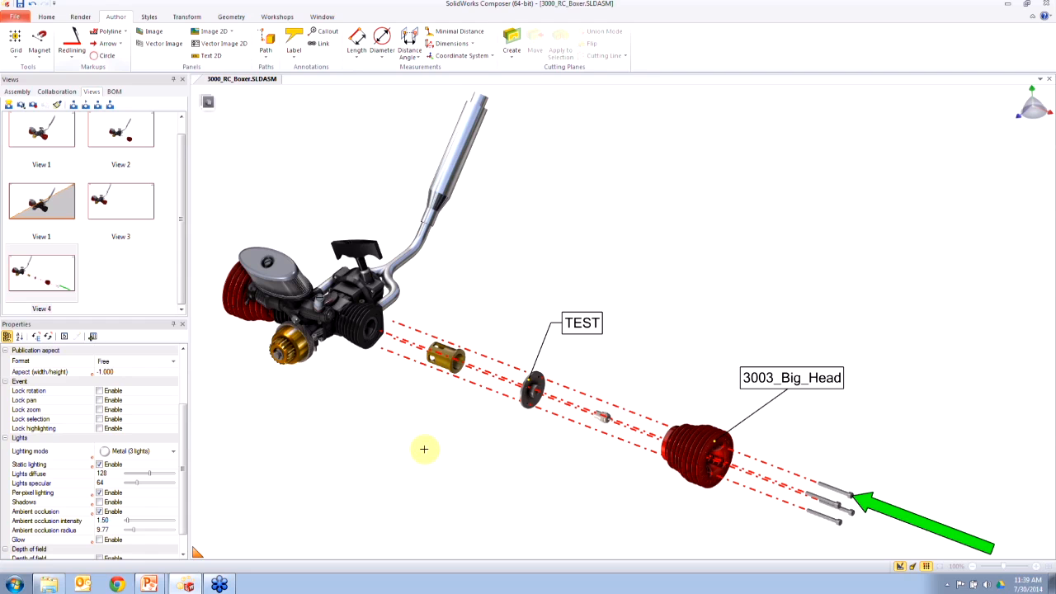
# Step: Set the cylinder head label's text source to Tooltip (Actor.ToolTip)
pyautogui.click(610, 337)
pyautogui.click(134, 411)
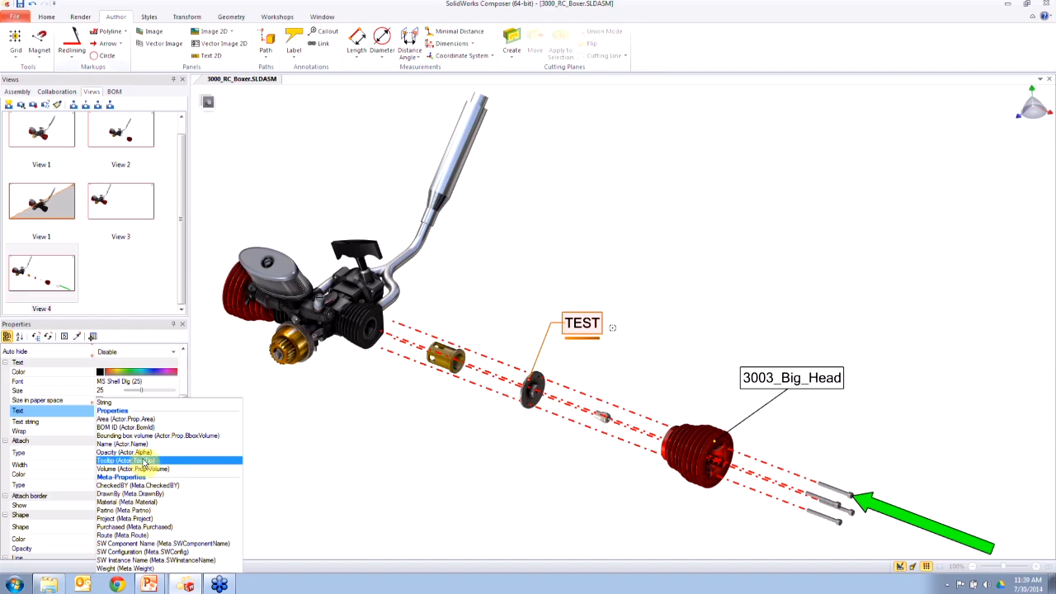
pyautogui.click(144, 460)
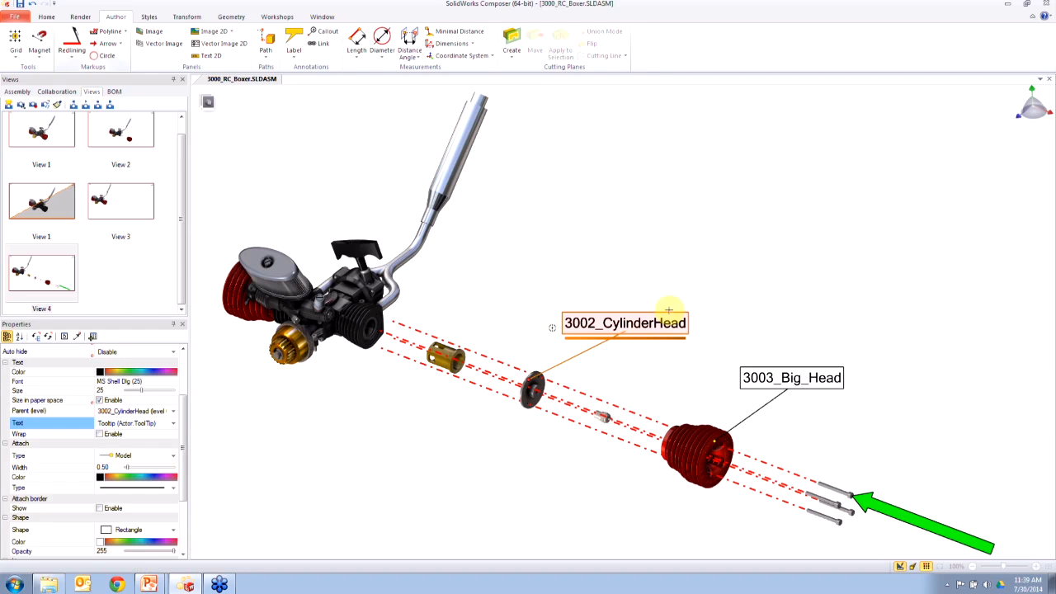
# Step: Examine the properties and meta-properties available for the cylinder head part's tooltip
pyautogui.scroll(3, 174, 404)
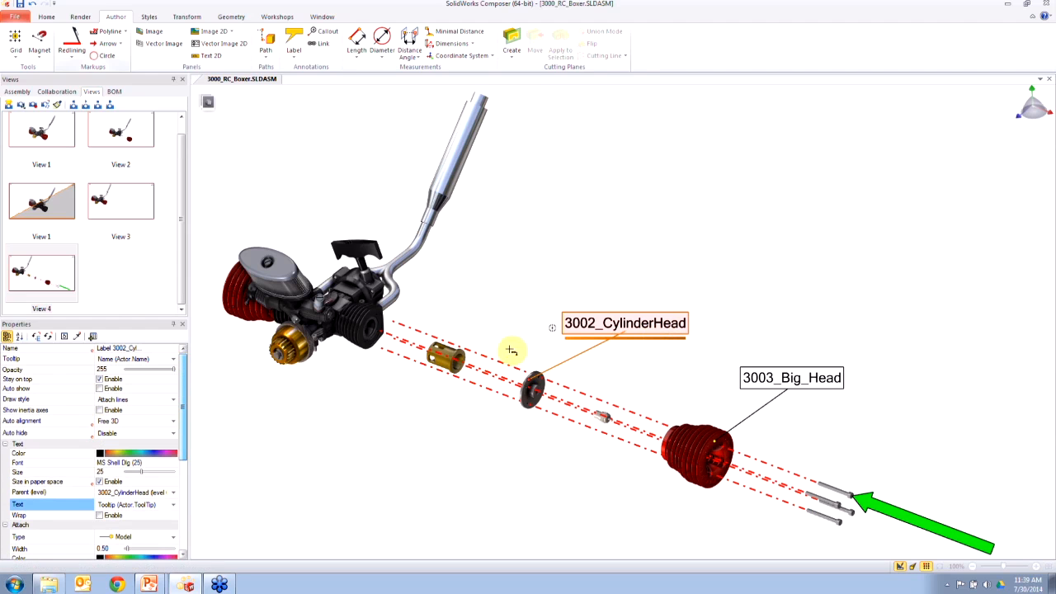
pyautogui.click(536, 383)
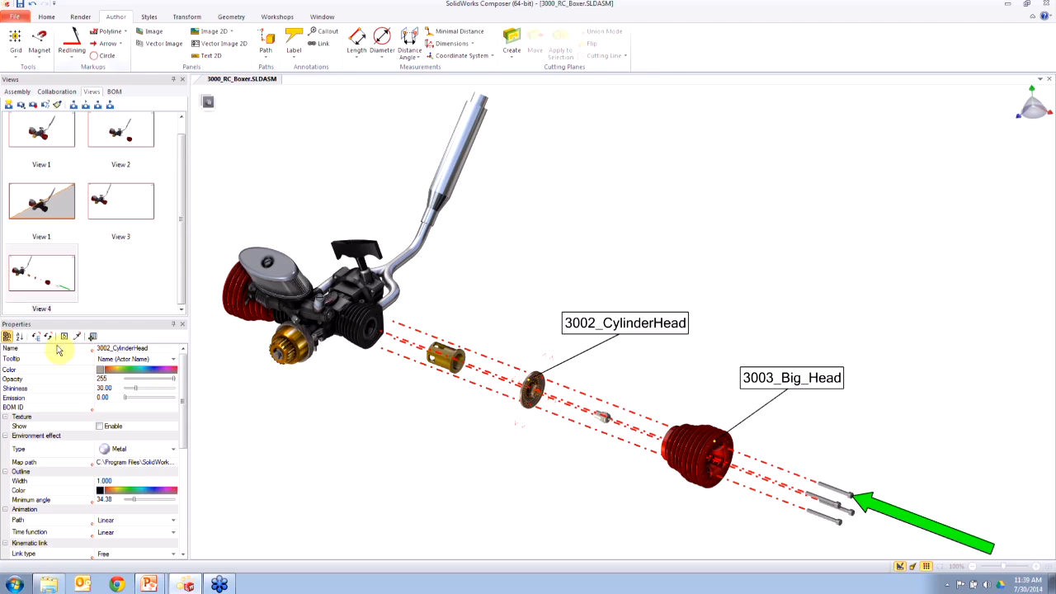
pyautogui.click(37, 360)
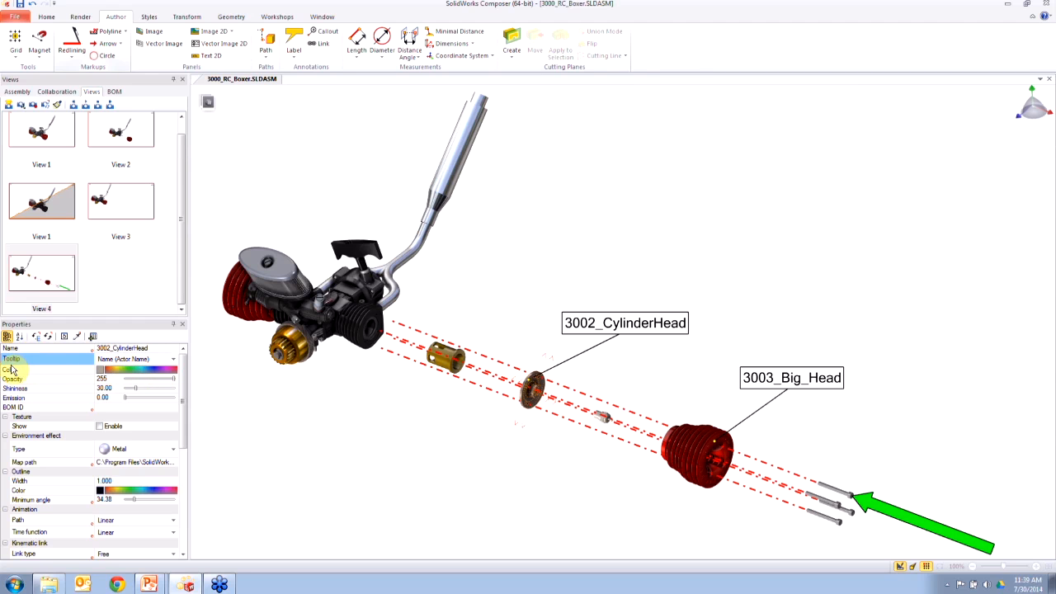
pyautogui.click(174, 361)
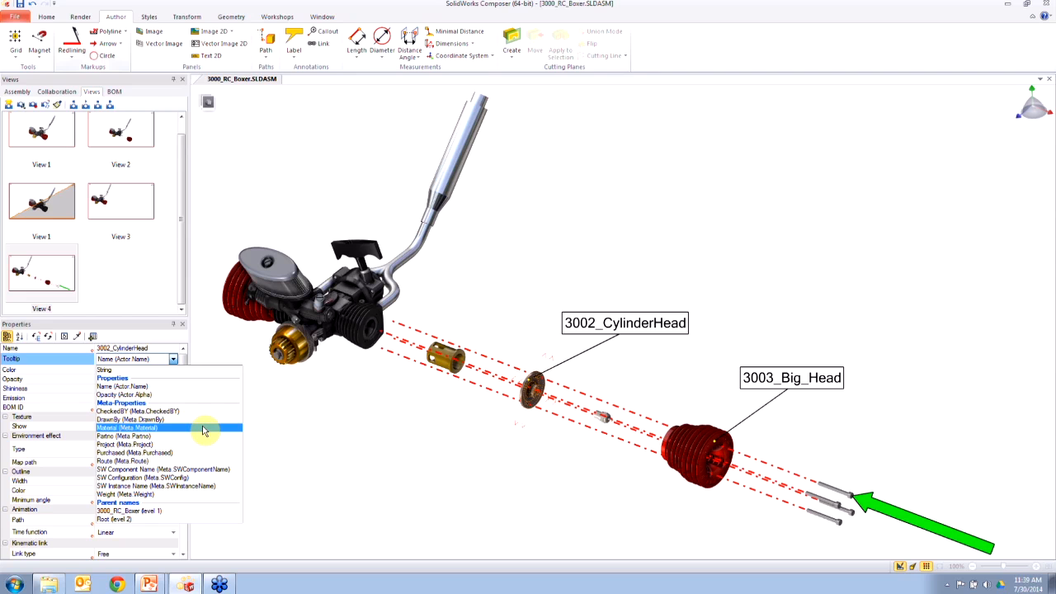
pyautogui.click(599, 184)
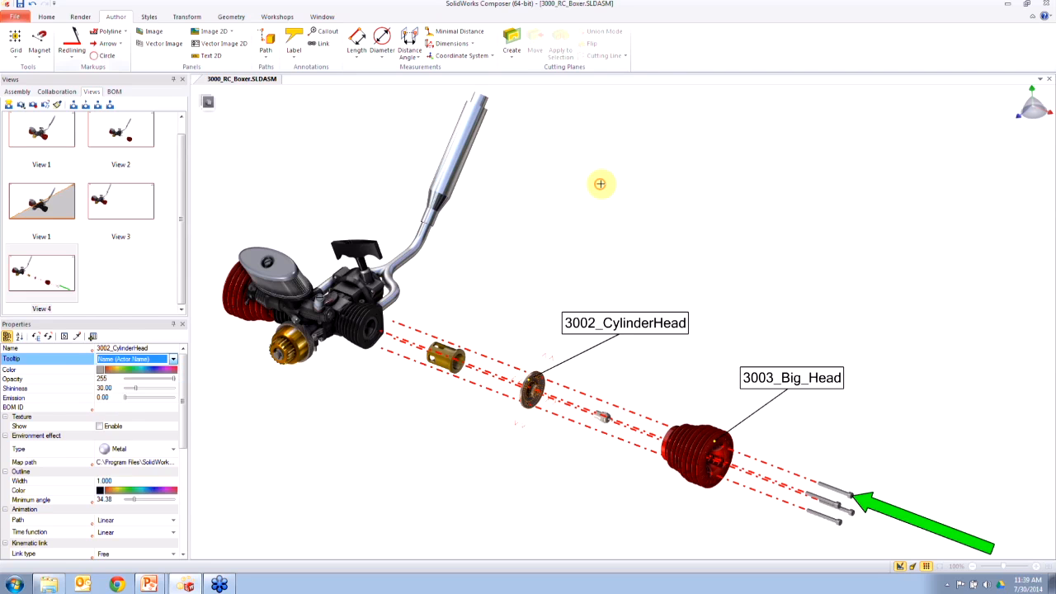
# Step: Update View 4 to include the cylinder head and big head labels
pyautogui.click(34, 274)
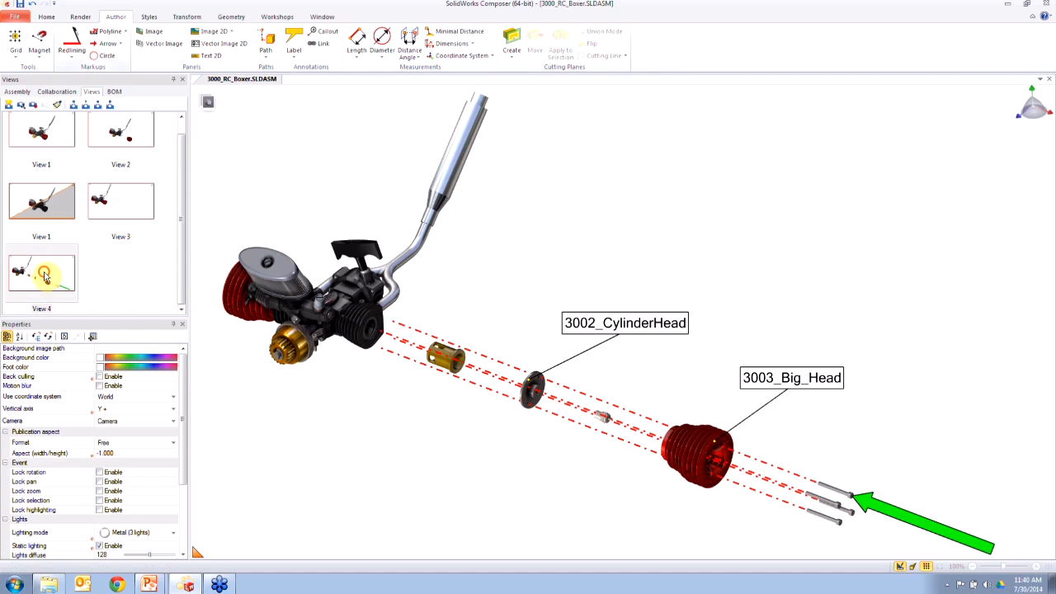
pyautogui.click(33, 107)
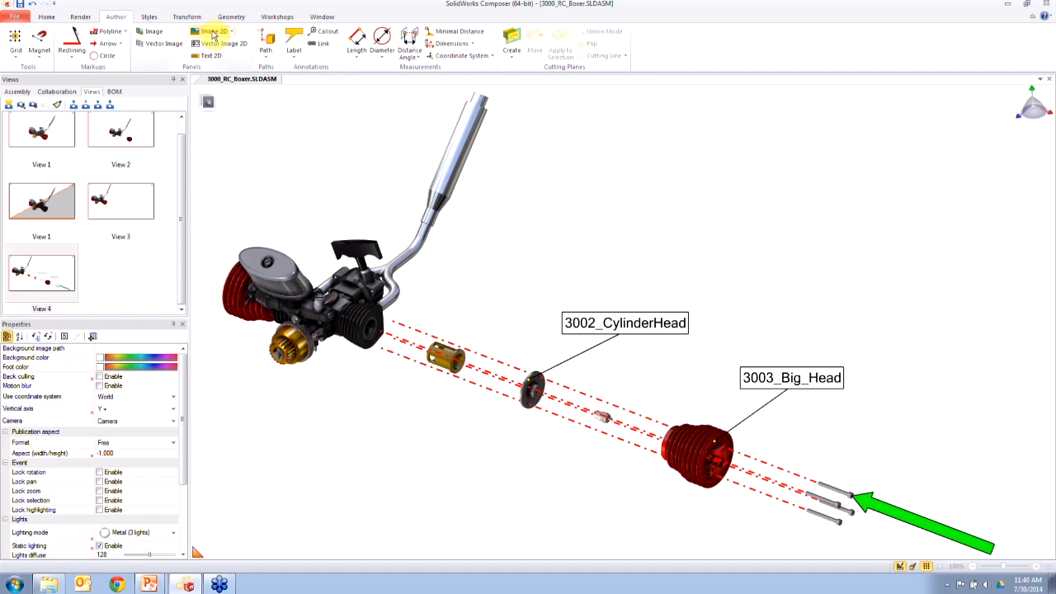
# Step: Place a 2D image panel about 231 wide and 109 high in the empty area above the two labels
pyautogui.click(213, 33)
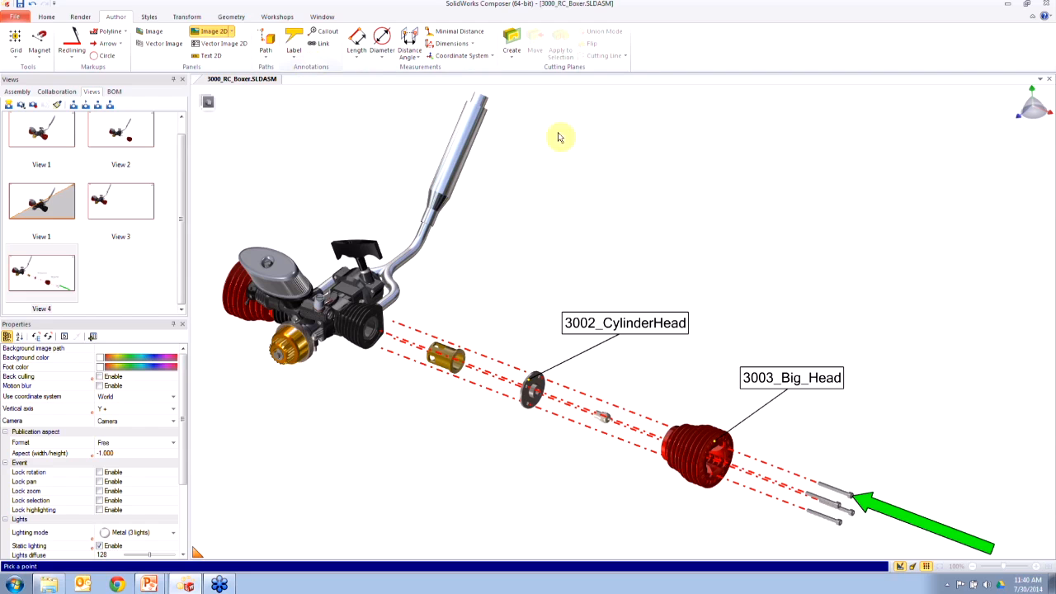
pyautogui.click(609, 119)
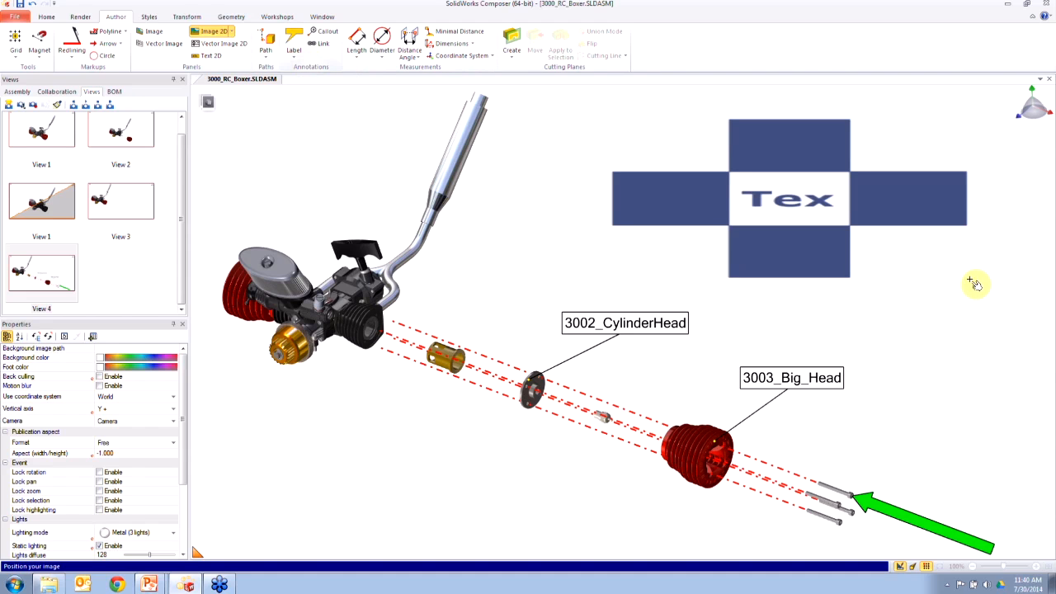
pyautogui.click(973, 293)
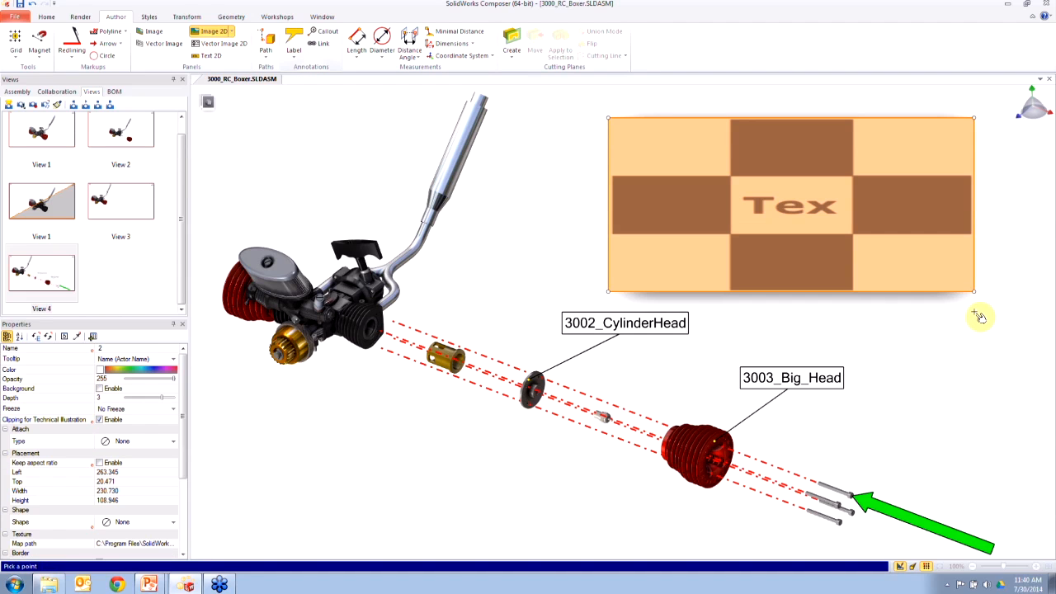
# Step: Set the 2D image panel's map path to Screw_Driver_display.jpg from the Work Files folder
pyautogui.moveTo(183, 419); pyautogui.dragTo(191, 458)
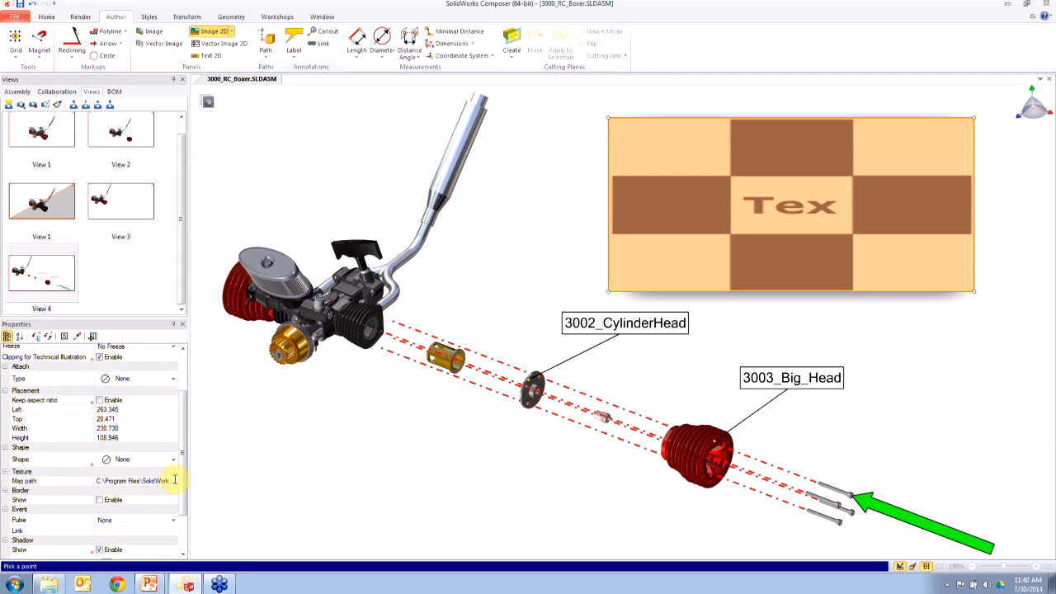
pyautogui.click(174, 481)
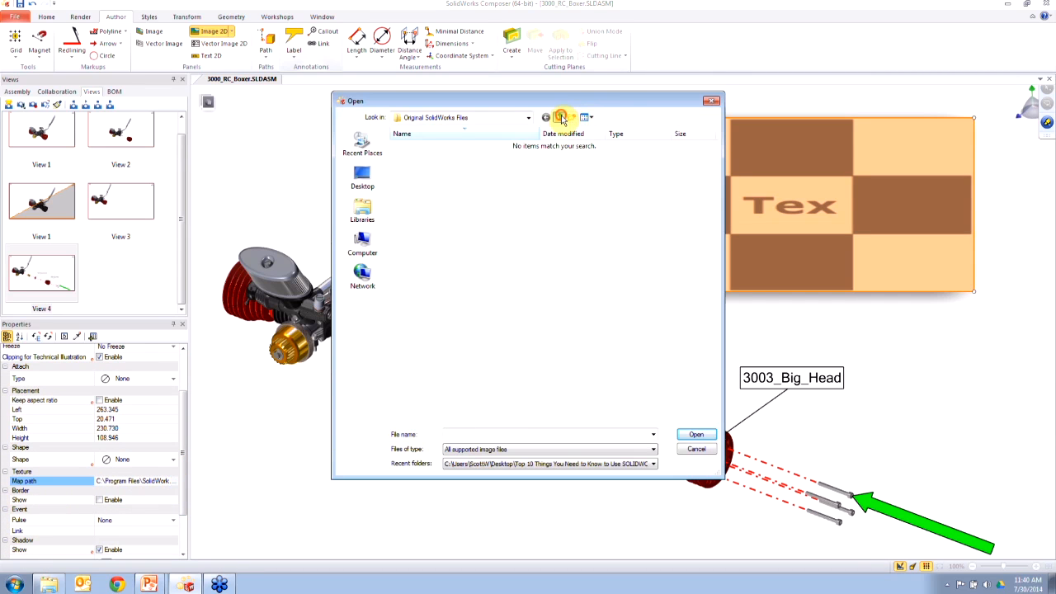
pyautogui.click(560, 118)
pyautogui.click(660, 190)
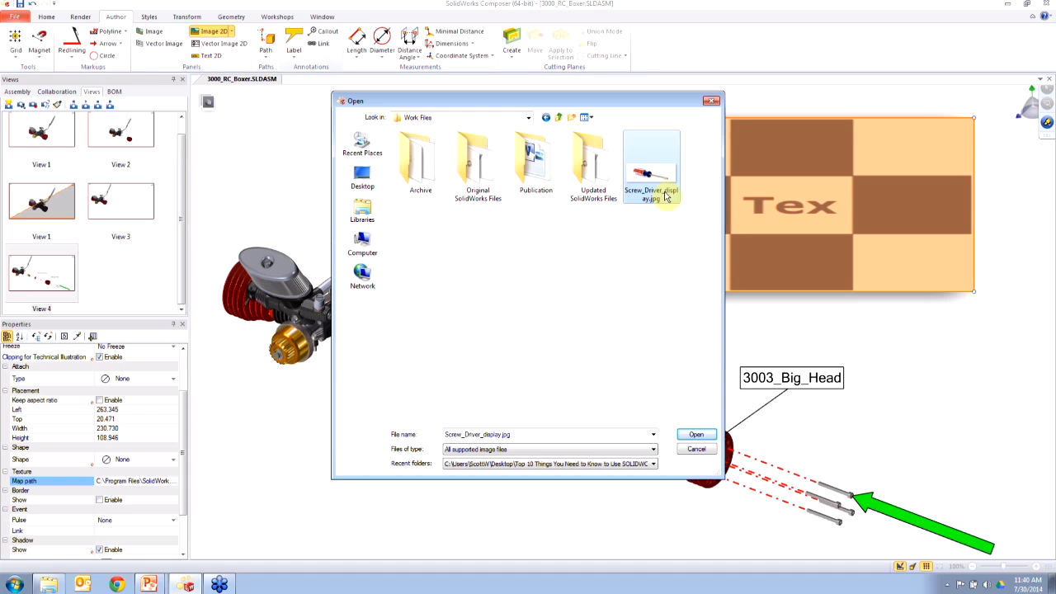
pyautogui.click(696, 434)
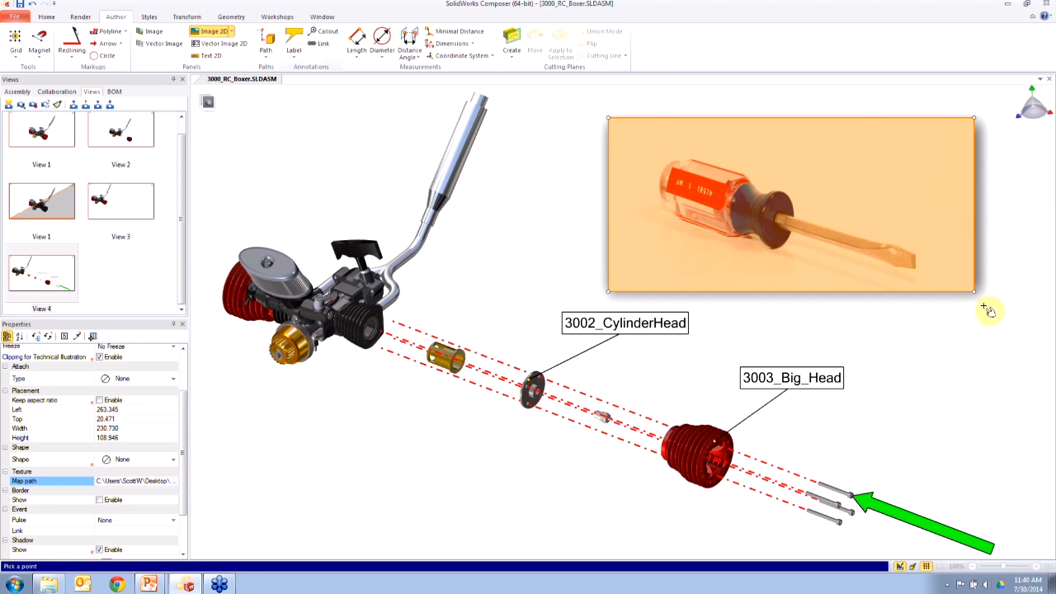
# Step: Shrink the screwdriver image to about 151 wide and 54 high and centre it in the empty area above the labels
pyautogui.moveTo(974, 289); pyautogui.dragTo(826, 225)
pyautogui.moveTo(723, 162); pyautogui.dragTo(815, 219)
pyautogui.click(895, 324)
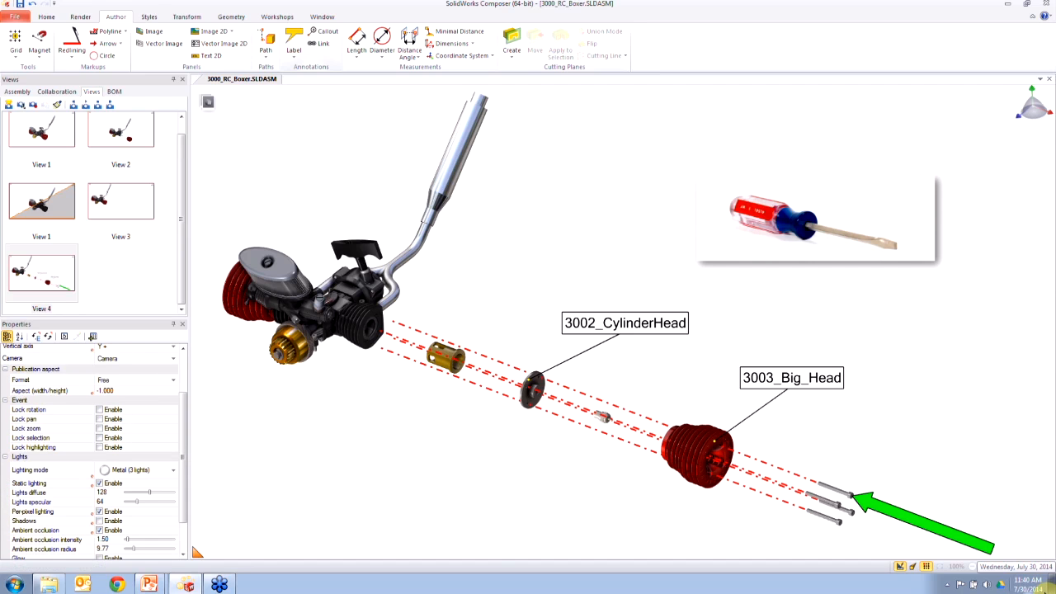
# Step: Attach the screwdriver image to the uppermost screw with an Arc tooltip leader, bowed outward around the 3003_Big_Head label to a curvature of about -47
pyautogui.click(853, 203)
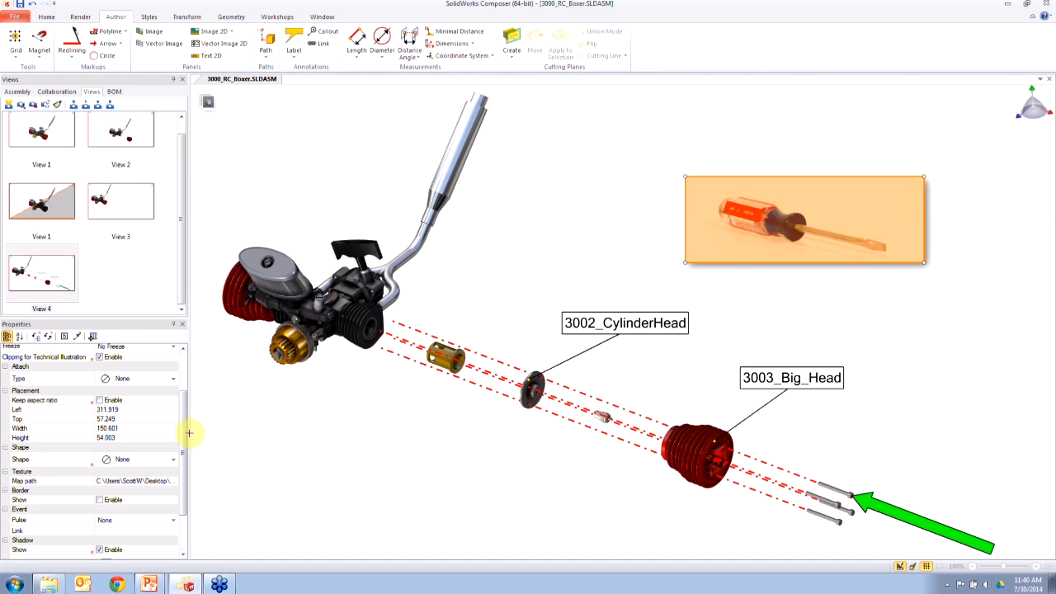
pyautogui.scroll(2, 189, 436)
pyautogui.click(130, 440)
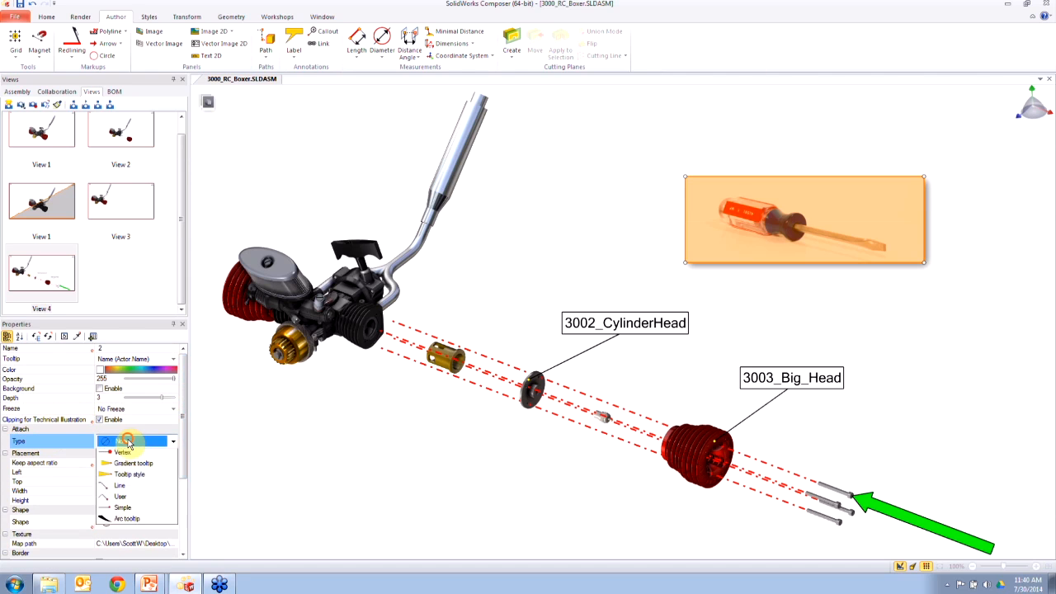
pyautogui.click(133, 542)
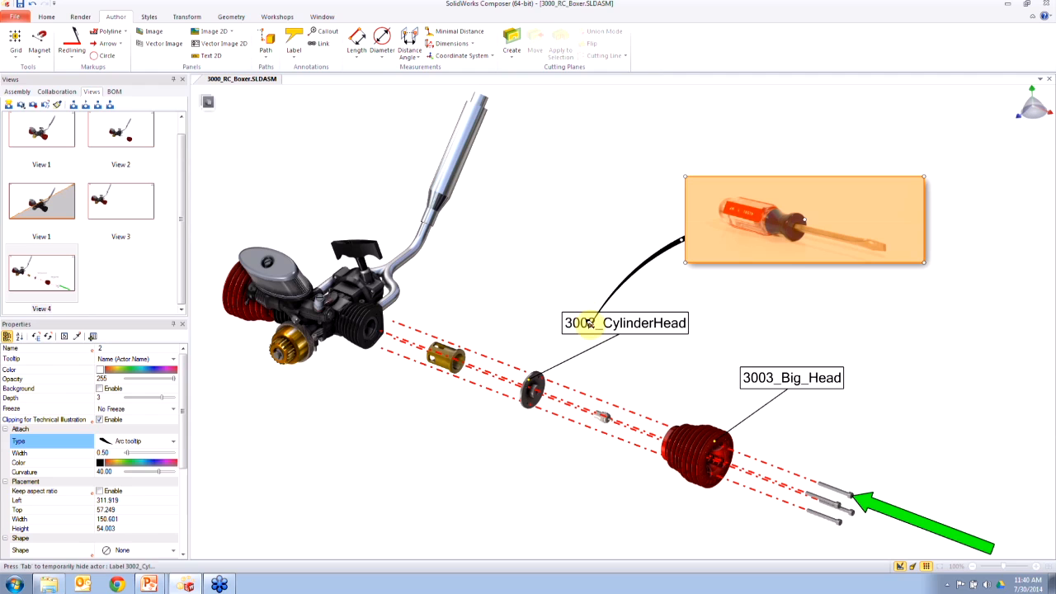
pyautogui.moveTo(587, 320); pyautogui.dragTo(841, 489)
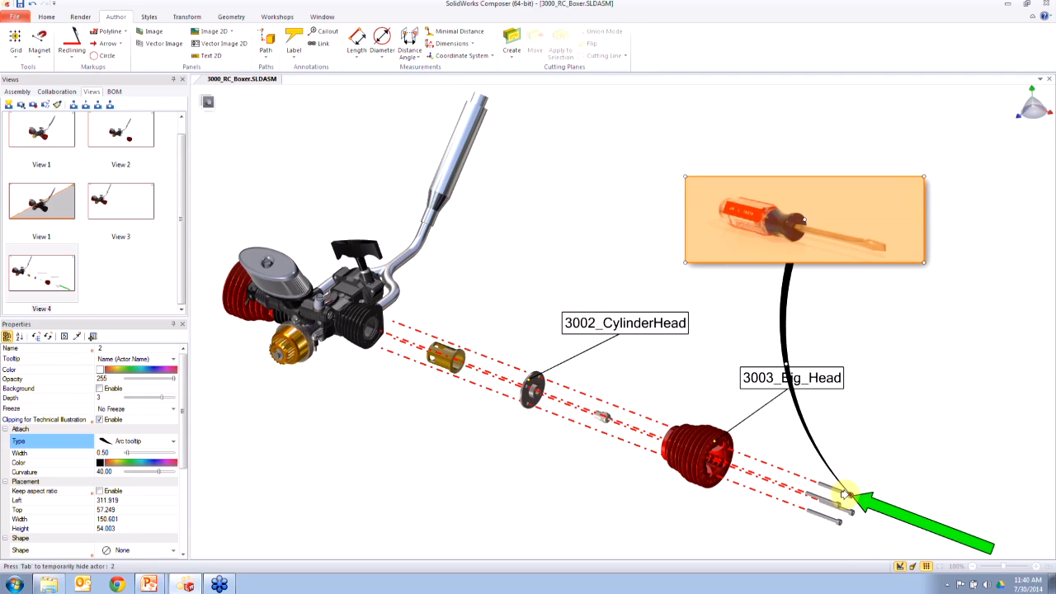
pyautogui.moveTo(783, 363); pyautogui.dragTo(883, 354)
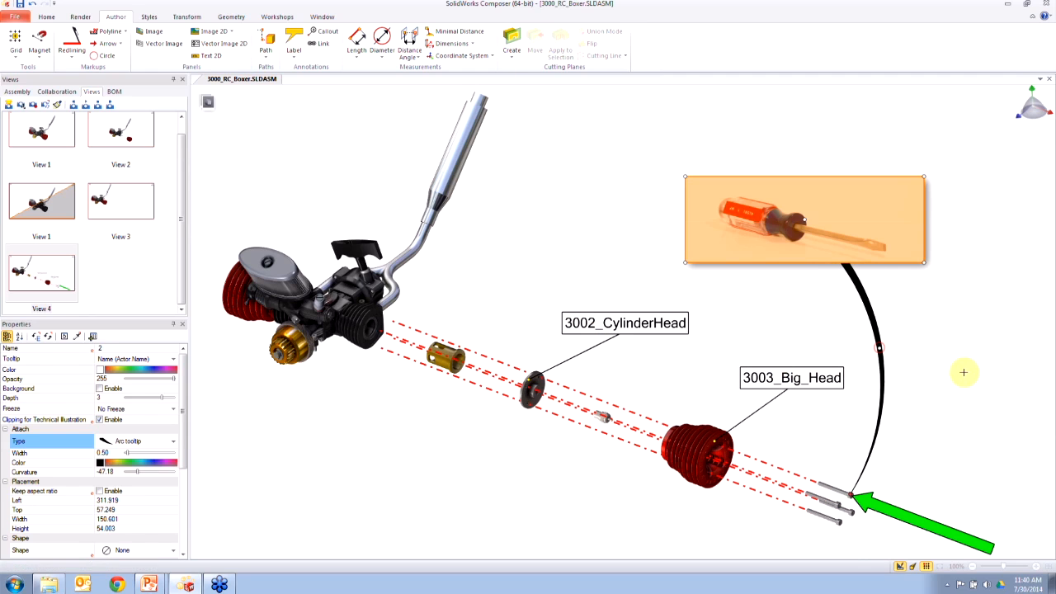
pyautogui.click(966, 370)
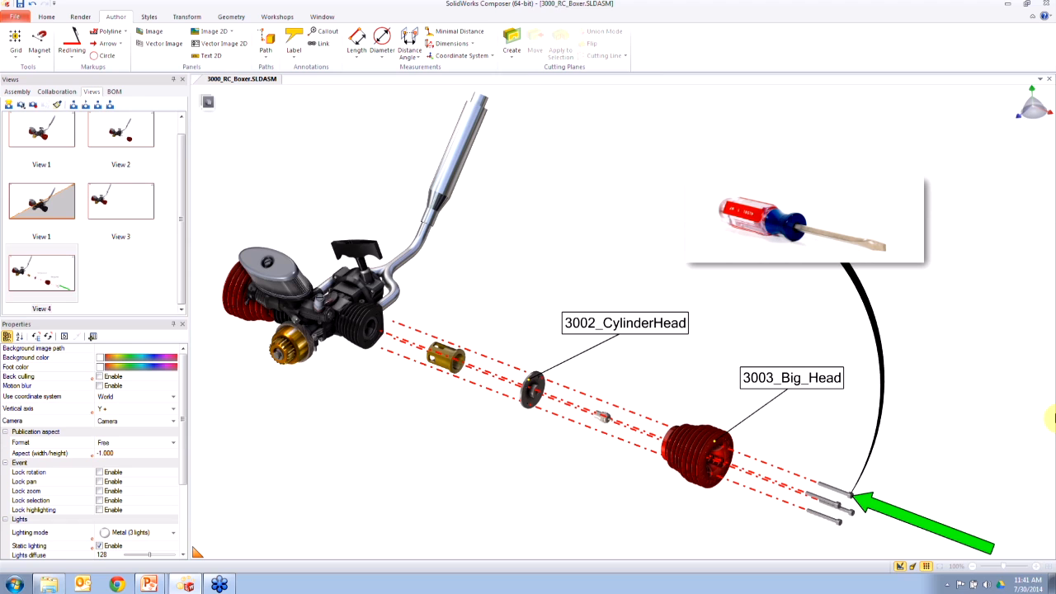
# Step: Update View 4 to include the screwdriver image and its arc leader
pyautogui.click(37, 272)
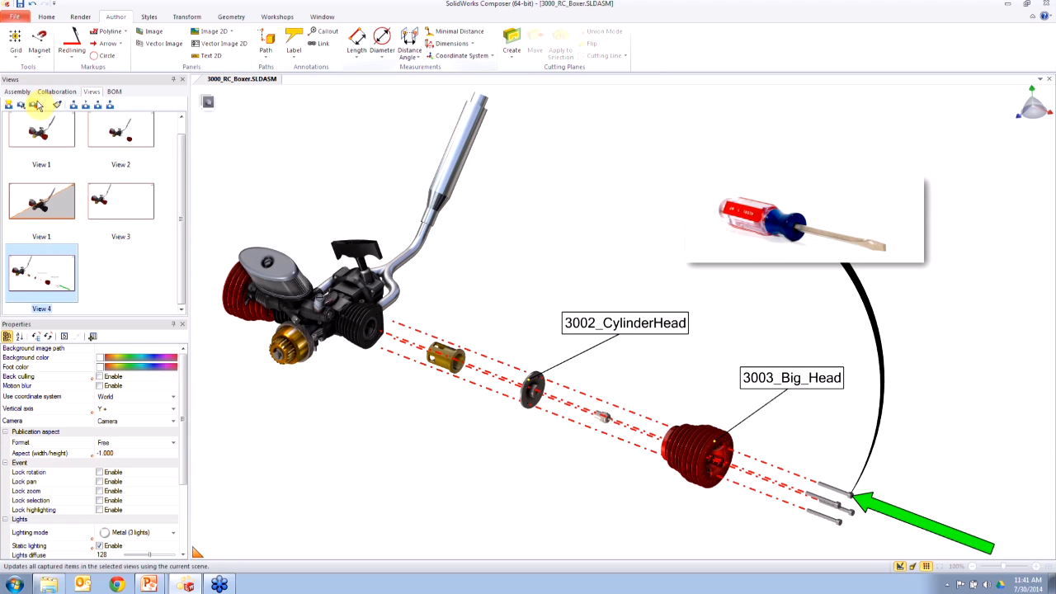
pyautogui.click(37, 105)
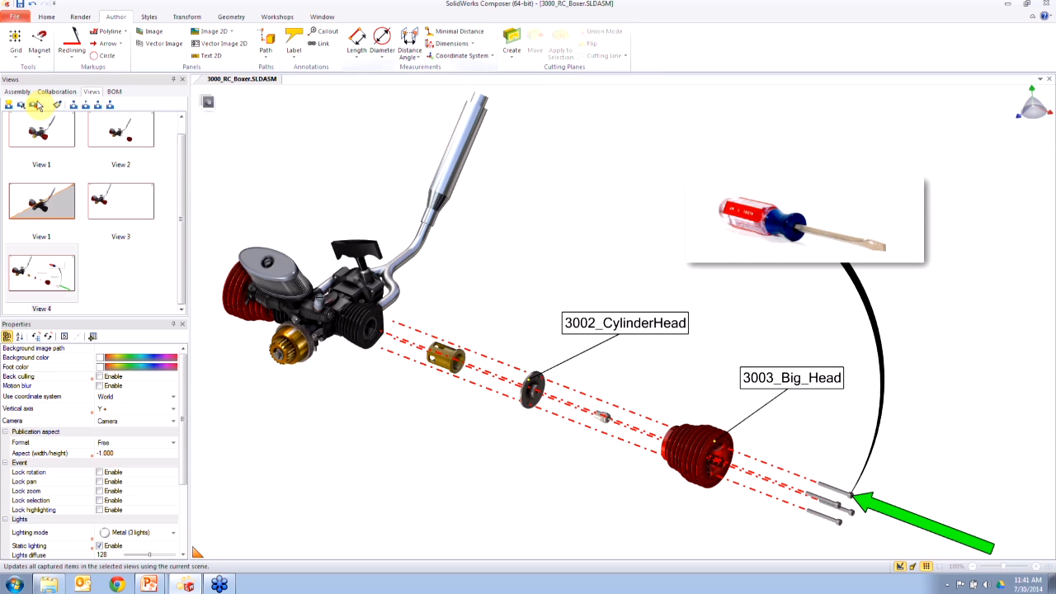
pyautogui.click(105, 43)
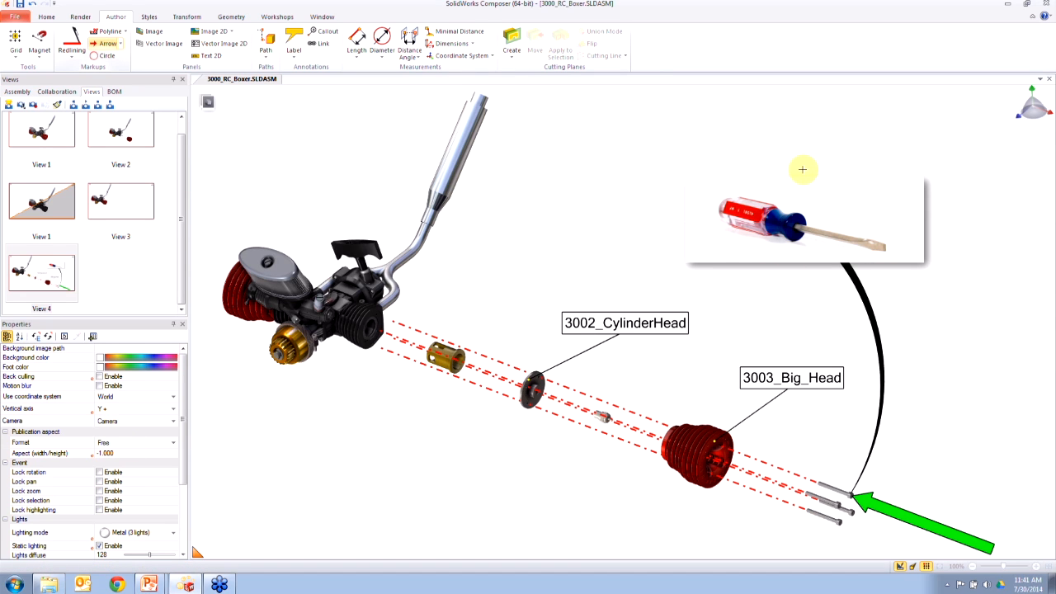
pyautogui.hotkey('alt', 'Tab')
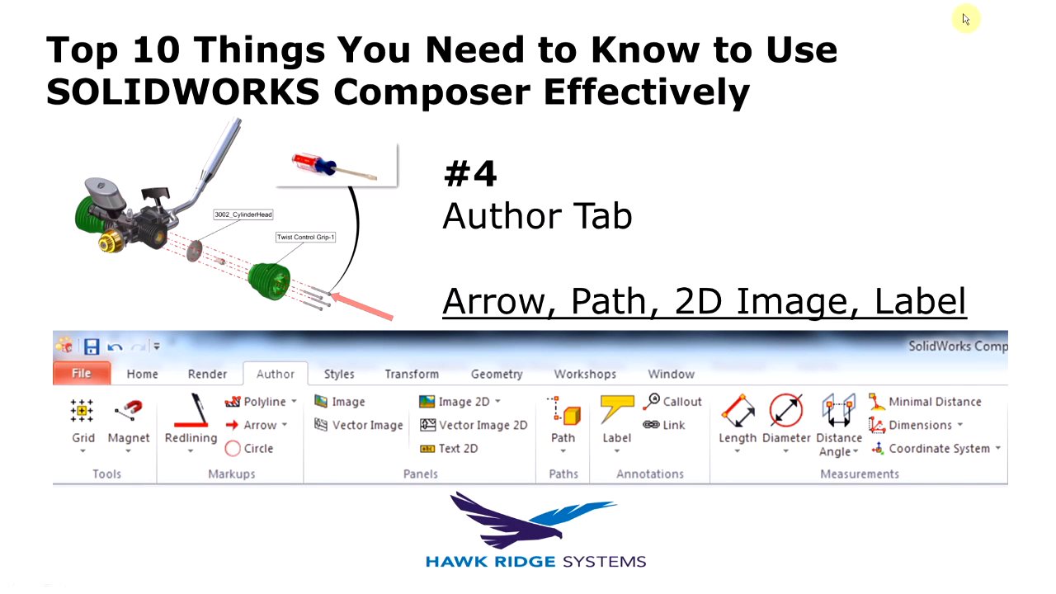
pyautogui.click(879, 157)
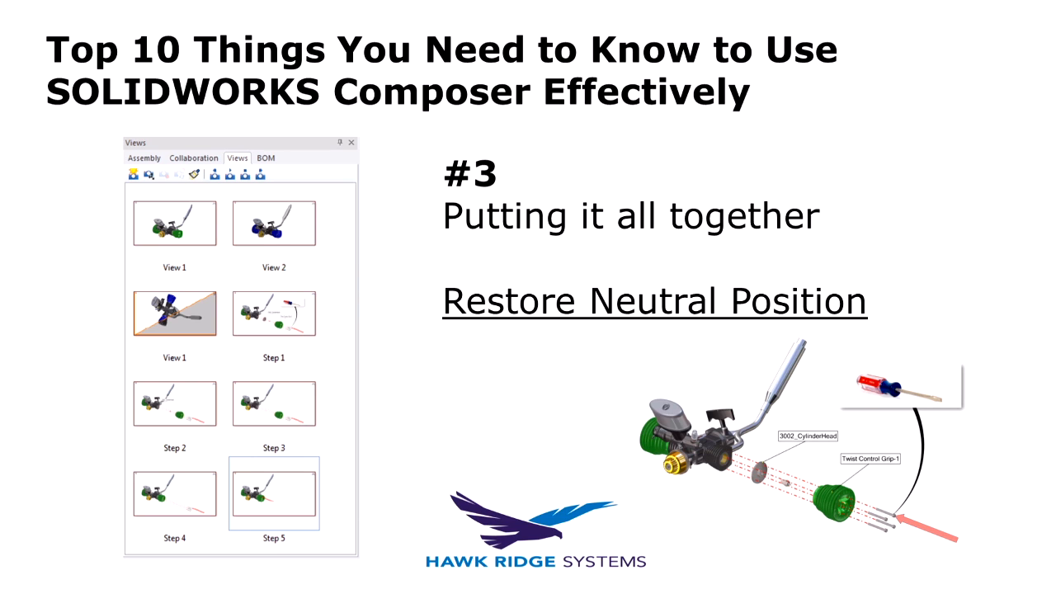
pyautogui.hotkey('alt', 'Tab')
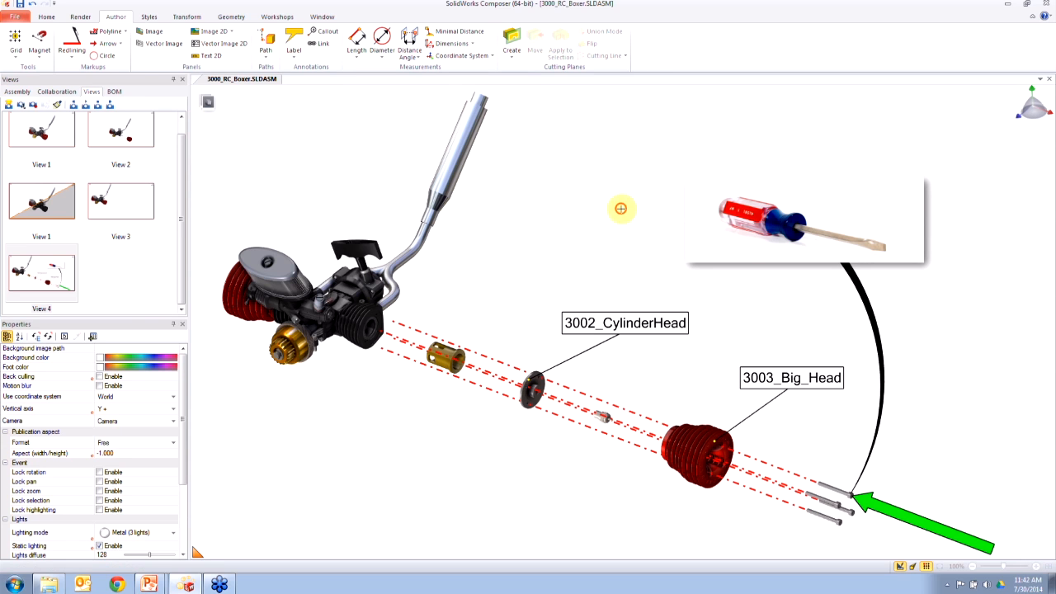
# Step: Update View 4 again with the current fully annotated scene
pyautogui.click(65, 279)
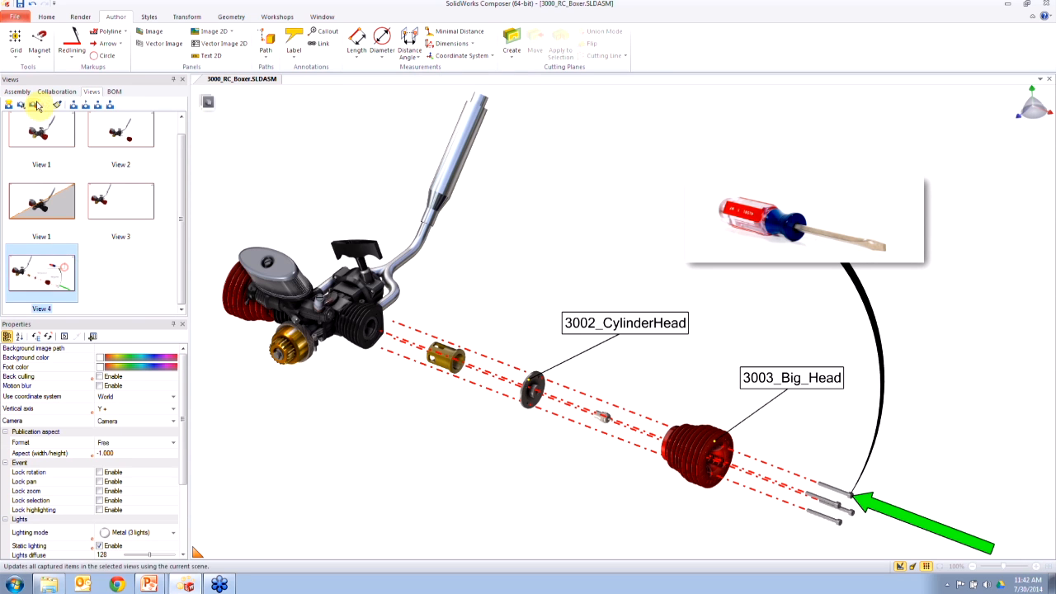
pyautogui.click(33, 105)
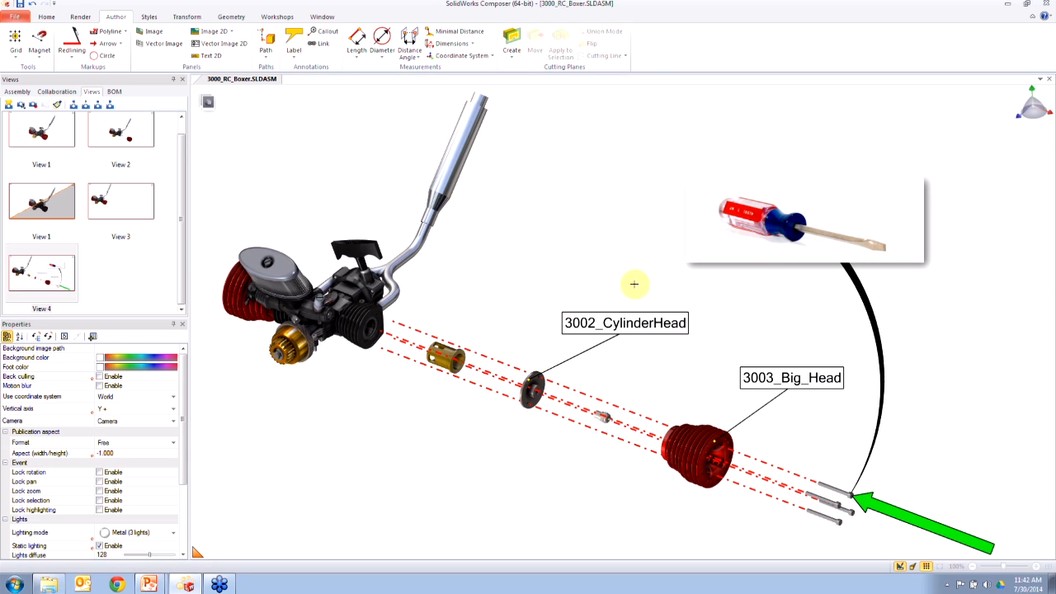
# Step: Delete the screwdriver image and the 3003_Big_Head label together, and save the scene as a new view
pyautogui.moveTo(602, 201); pyautogui.dragTo(815, 386)
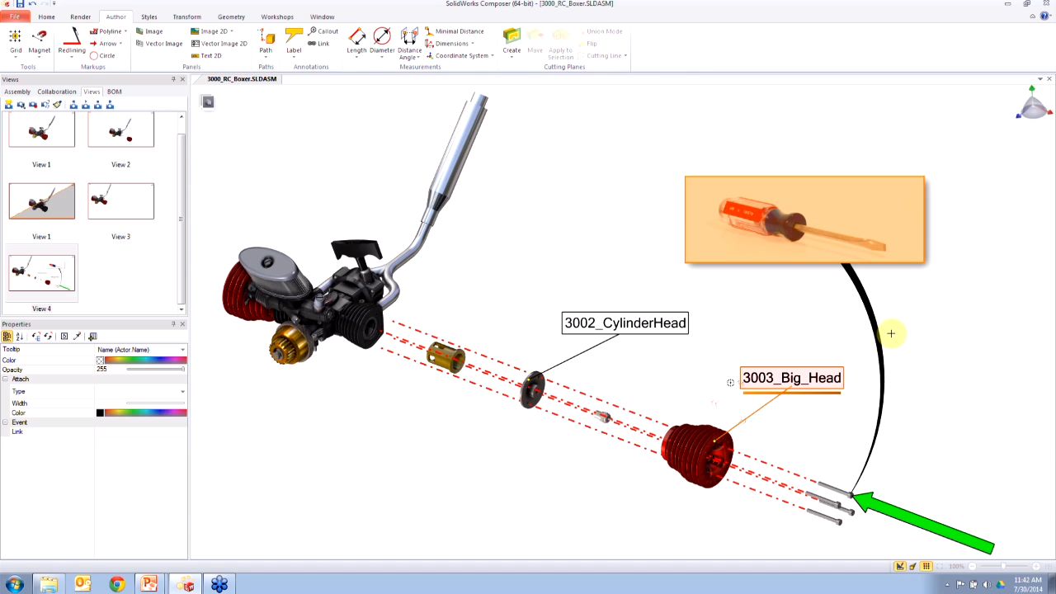
pyautogui.press('Delete')
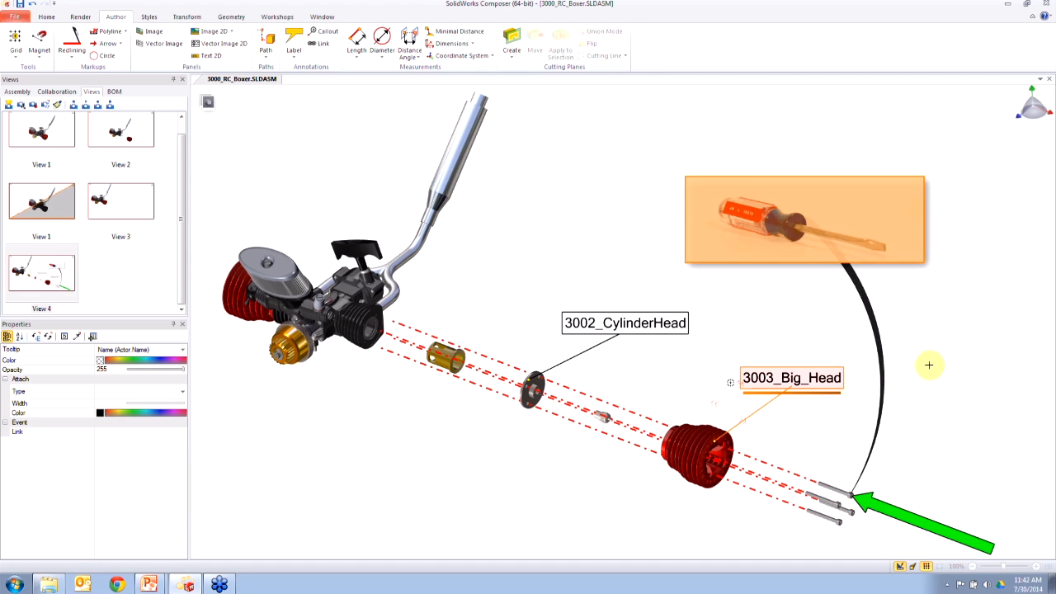
pyautogui.press('Delete')
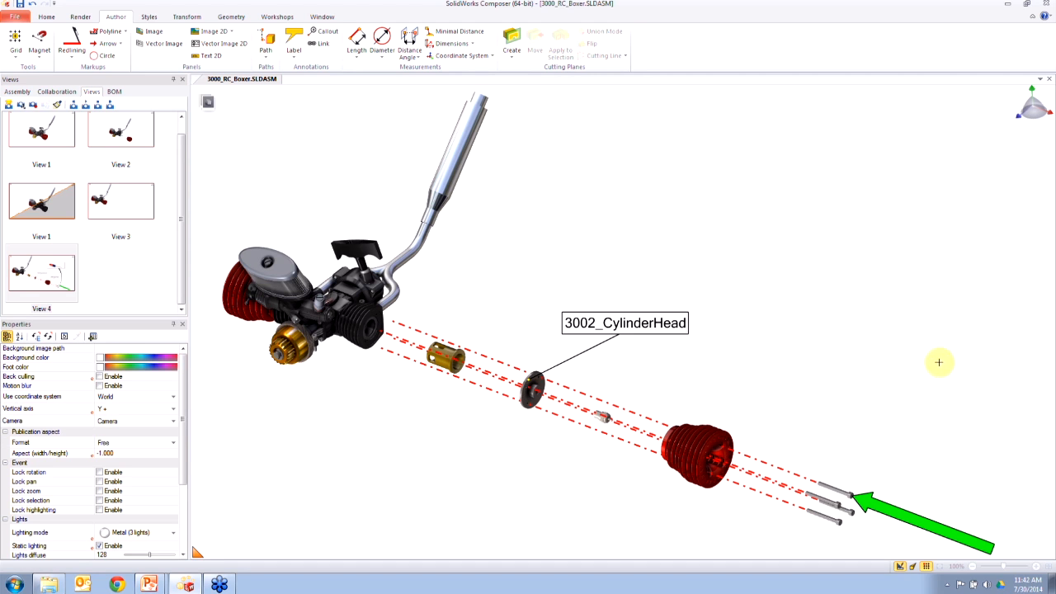
pyautogui.click(9, 107)
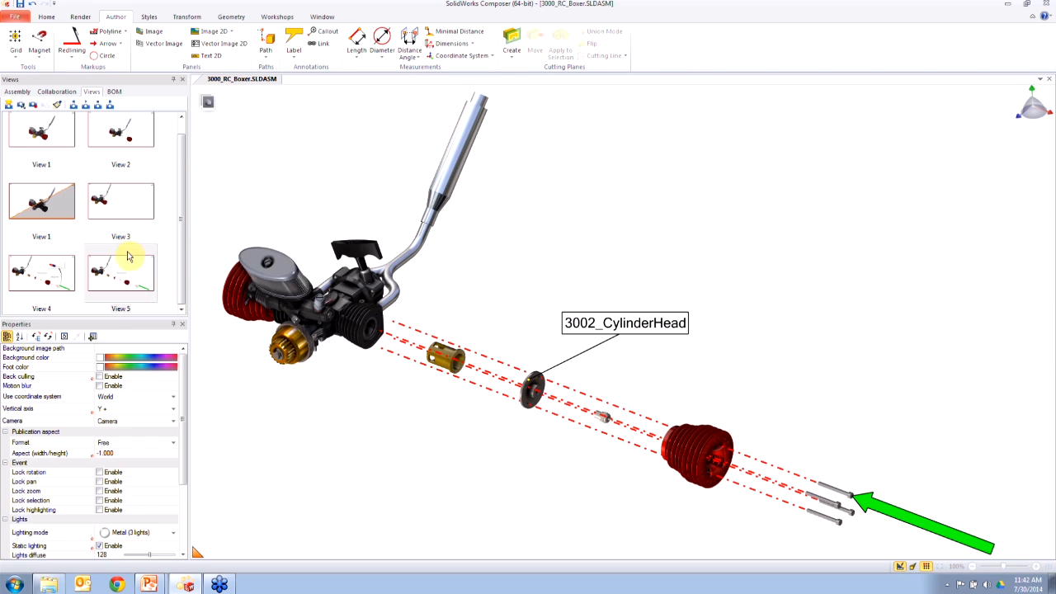
# Step: Restore the brass cylinder liner to its neutral position in the engine and save the scene as a new view
pyautogui.click(452, 368)
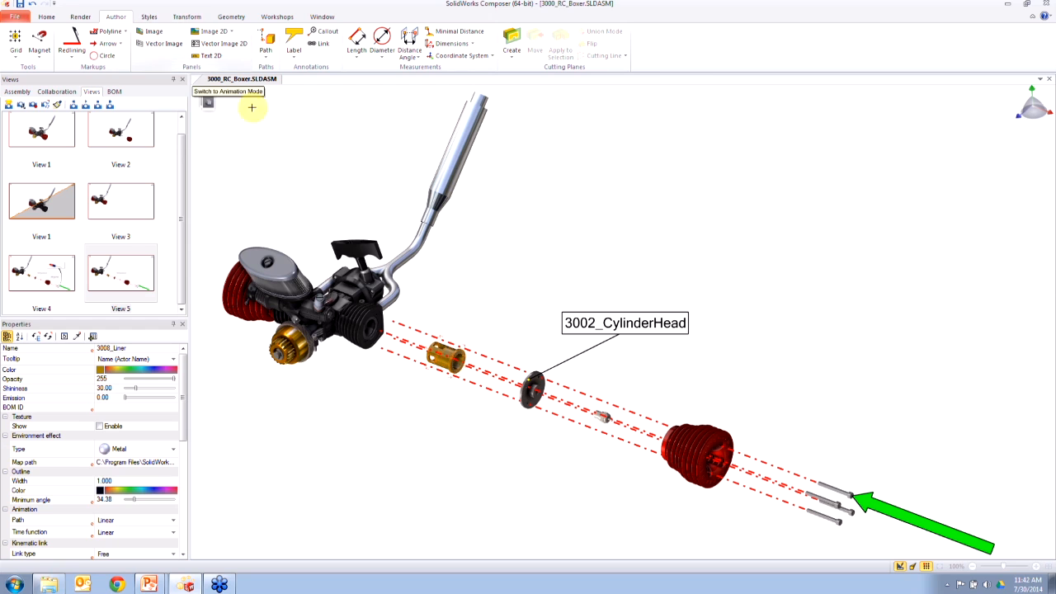
pyautogui.click(188, 18)
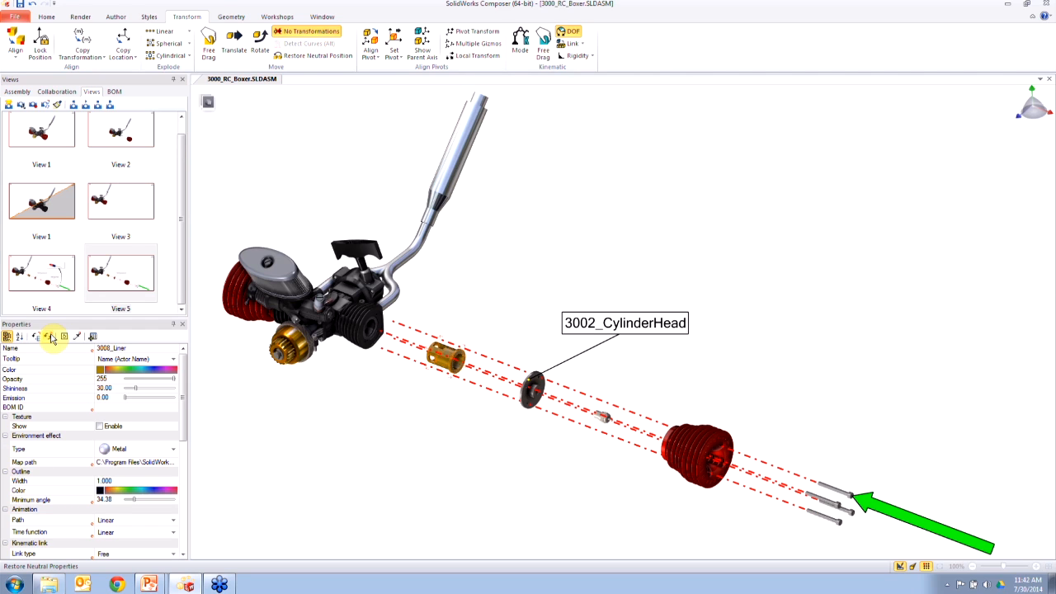
pyautogui.click(313, 58)
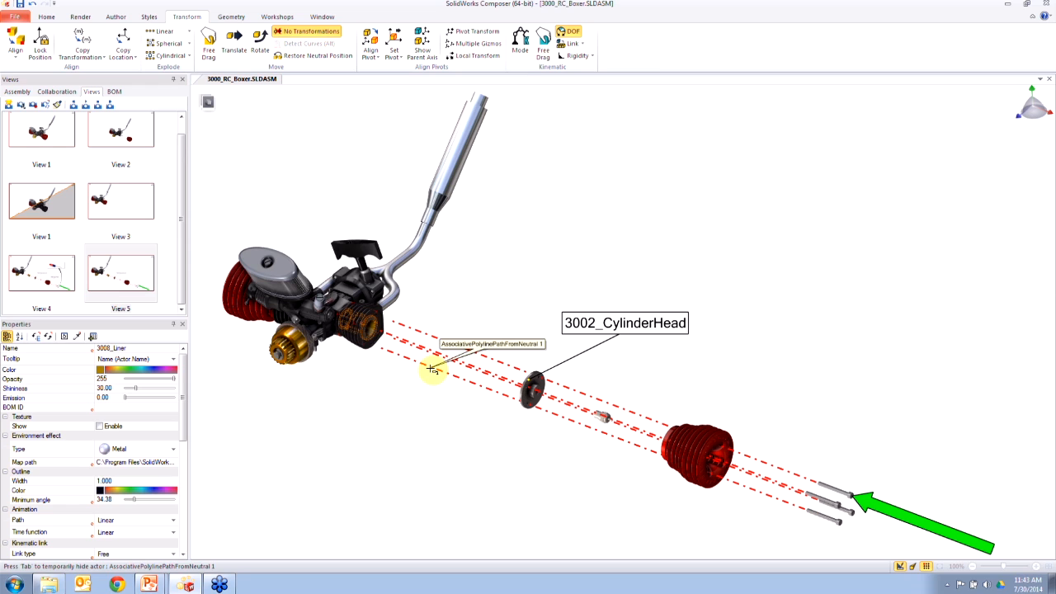
pyautogui.click(12, 107)
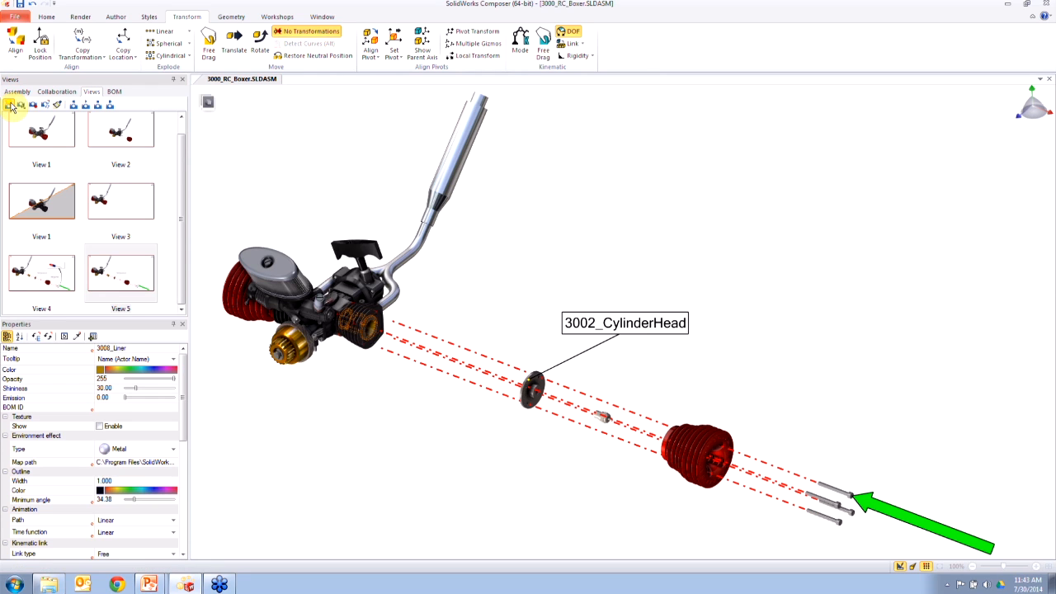
# Step: Restore the cylinder head to its neutral position and save the scene as a new view
pyautogui.click(523, 389)
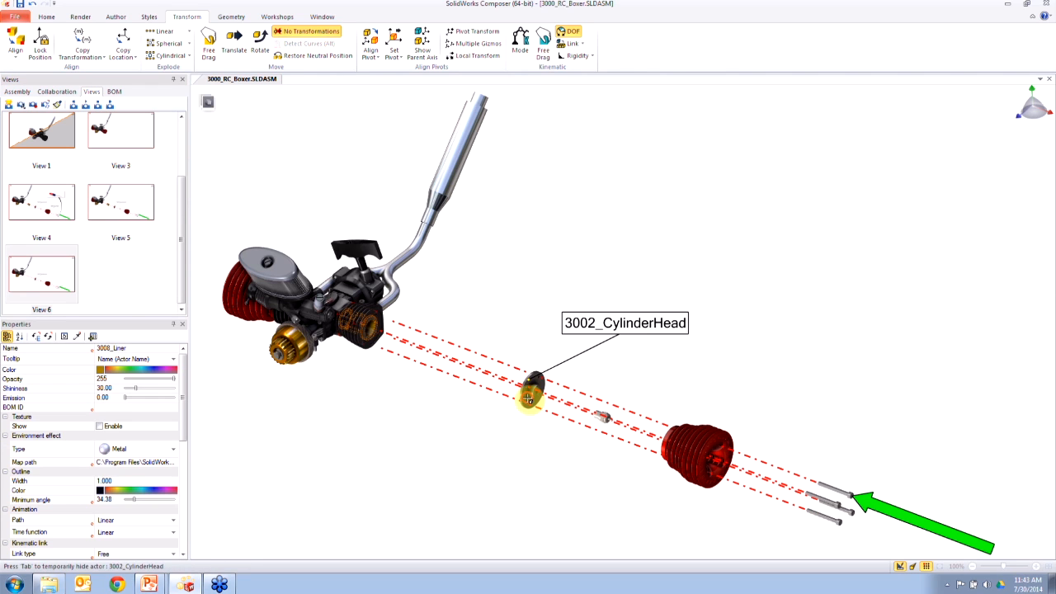
pyautogui.click(330, 54)
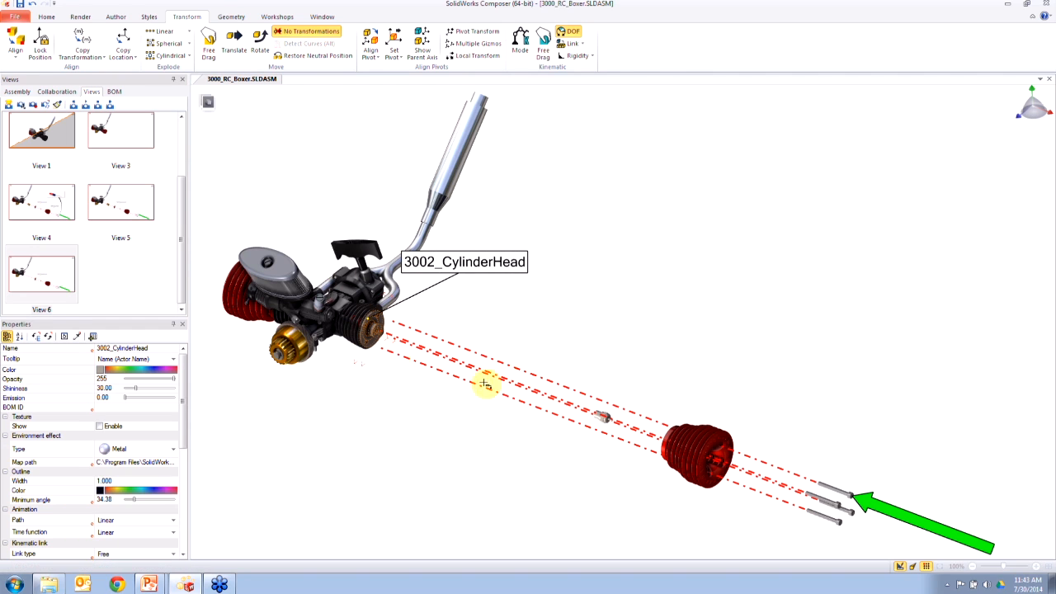
pyautogui.click(10, 105)
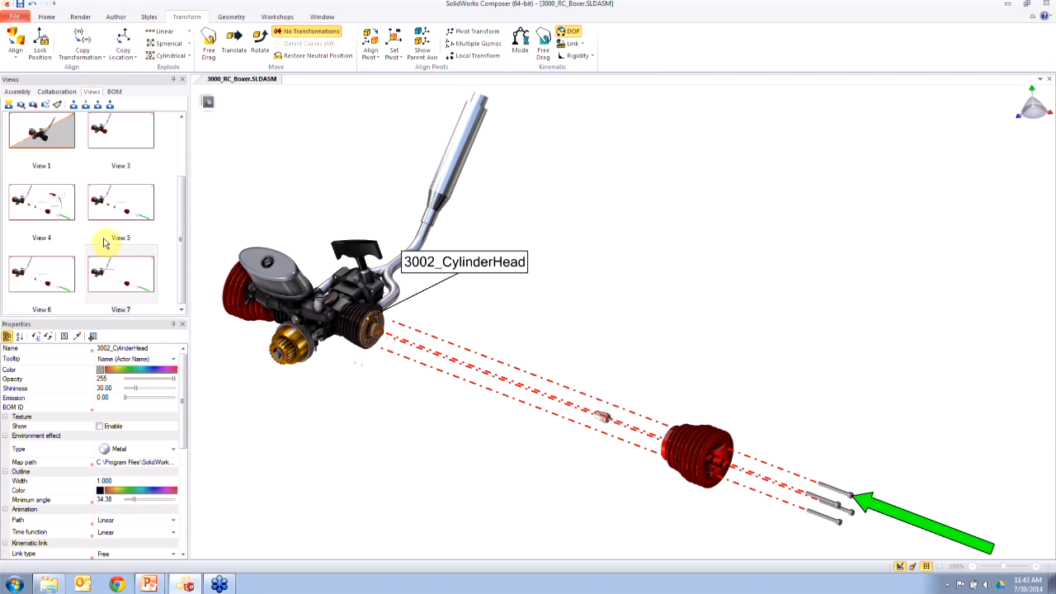
# Step: Restore the spark plug between the engine and the big head to its neutral position
pyautogui.click(619, 317)
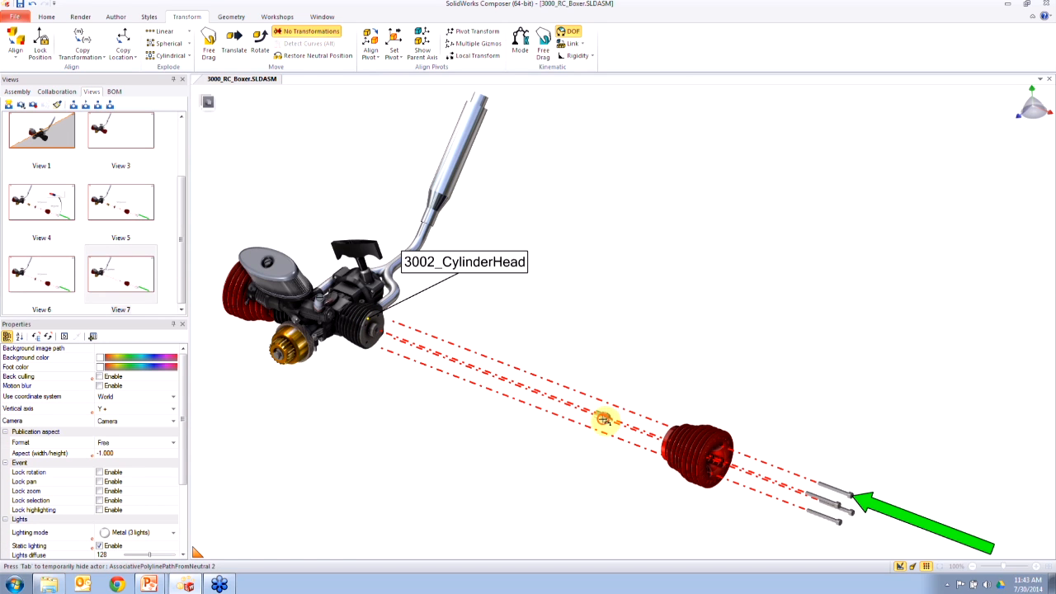
pyautogui.click(601, 417)
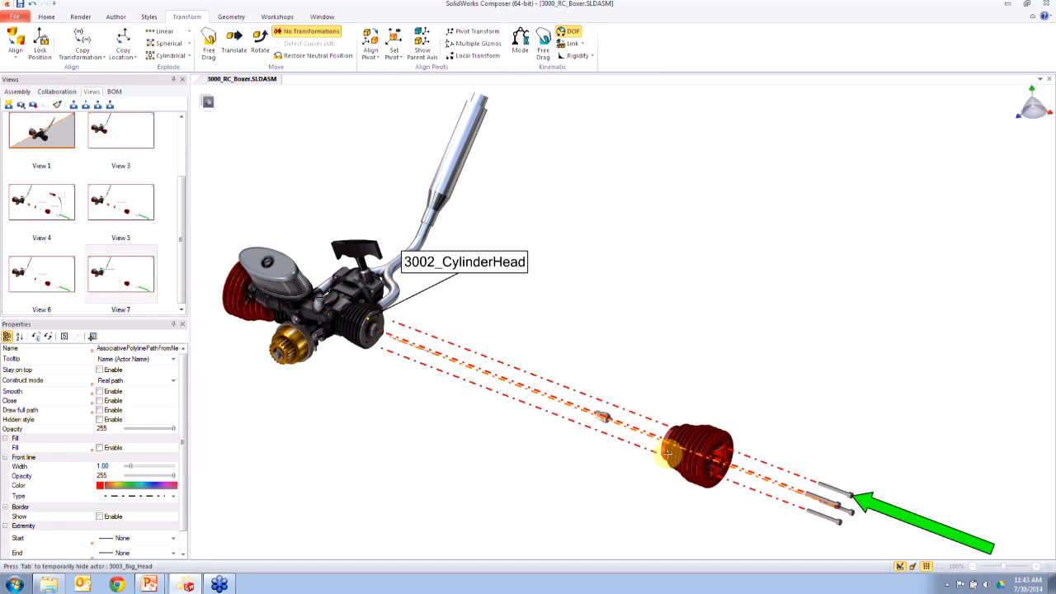
pyautogui.click(604, 412)
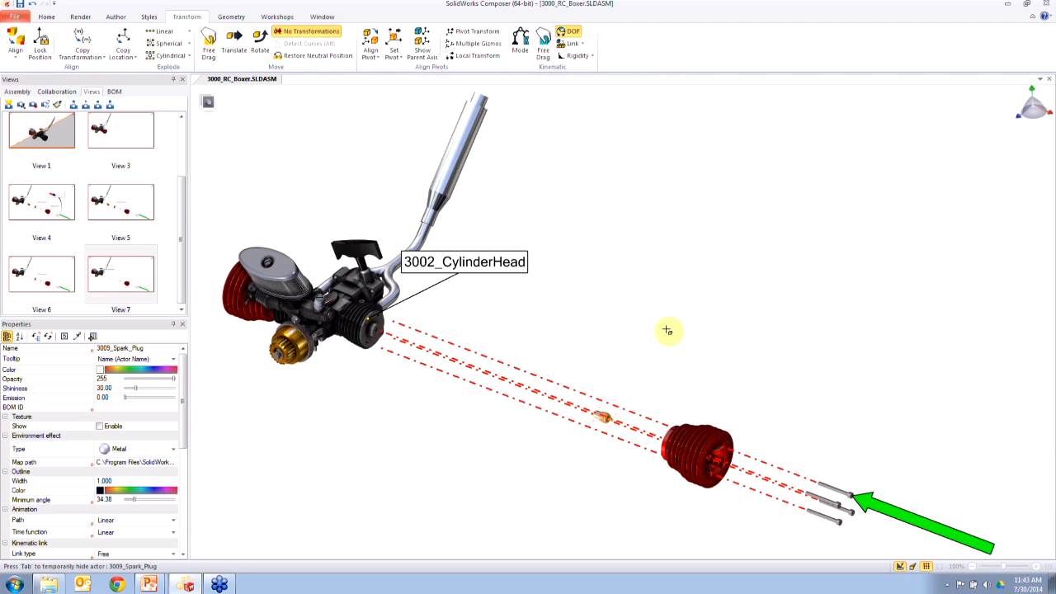
pyautogui.click(310, 59)
# Step: Delete the 3002_CylinderHead label and save the scene as a new view
pyautogui.moveTo(495, 222); pyautogui.dragTo(531, 288)
pyautogui.click(452, 258)
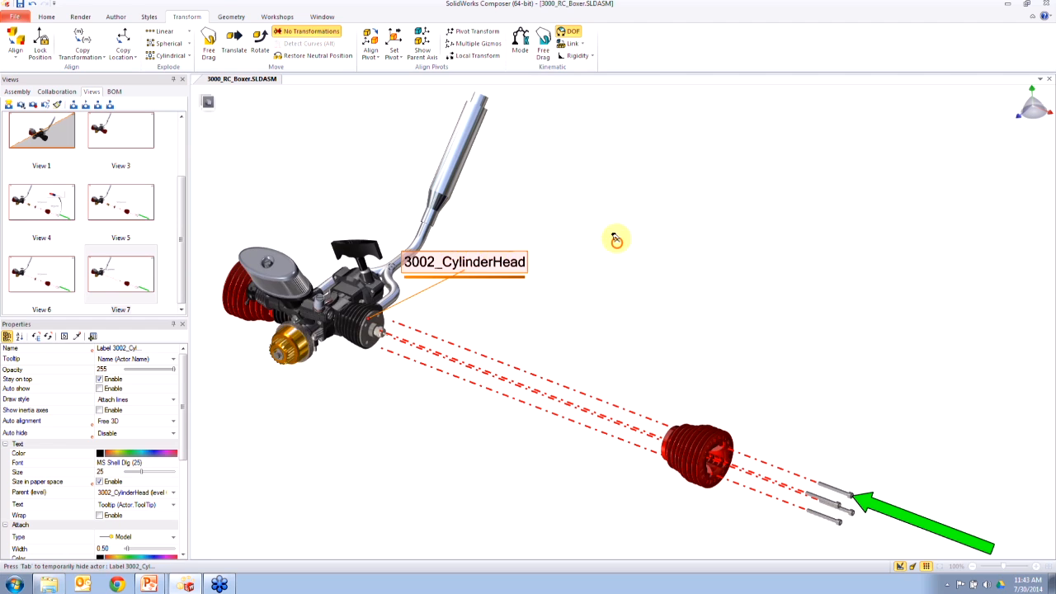
pyautogui.press('Delete')
pyautogui.click(8, 105)
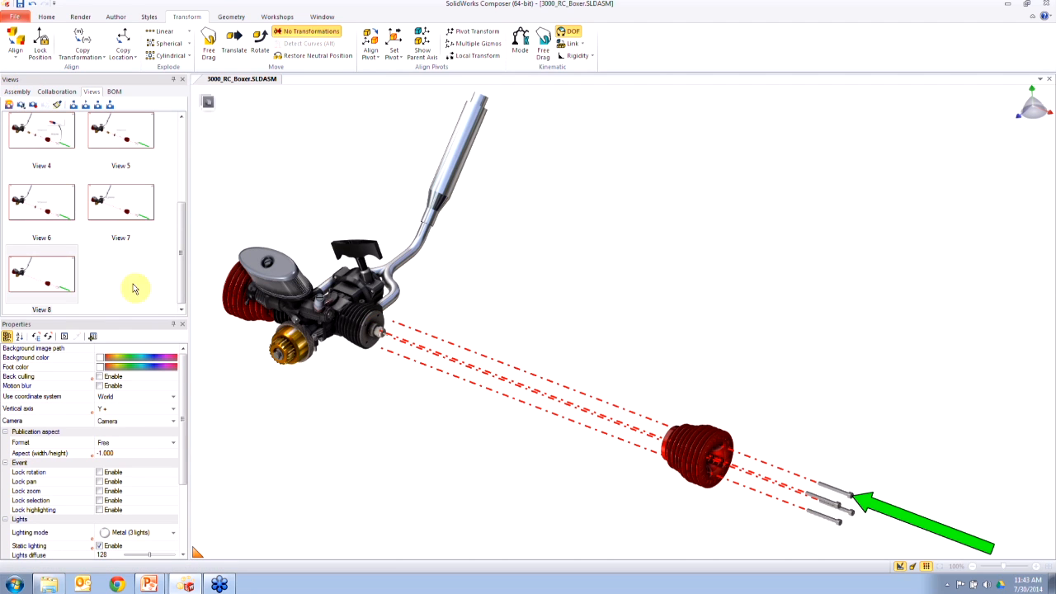
# Step: Restore the red big head to its neutral position on the engine and save the scene as a new view
pyautogui.click(126, 216)
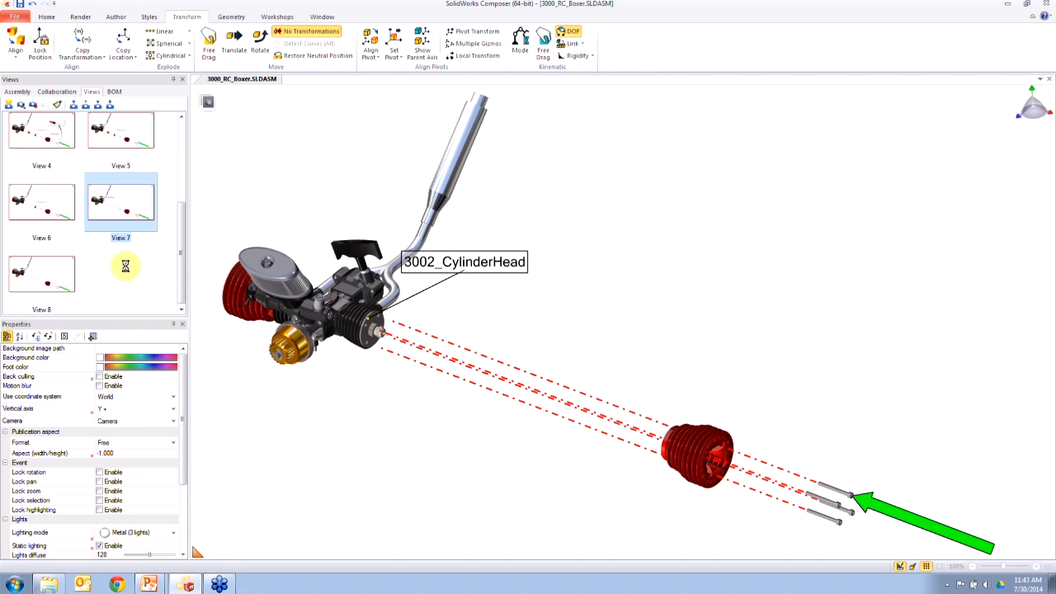
pyautogui.click(57, 278)
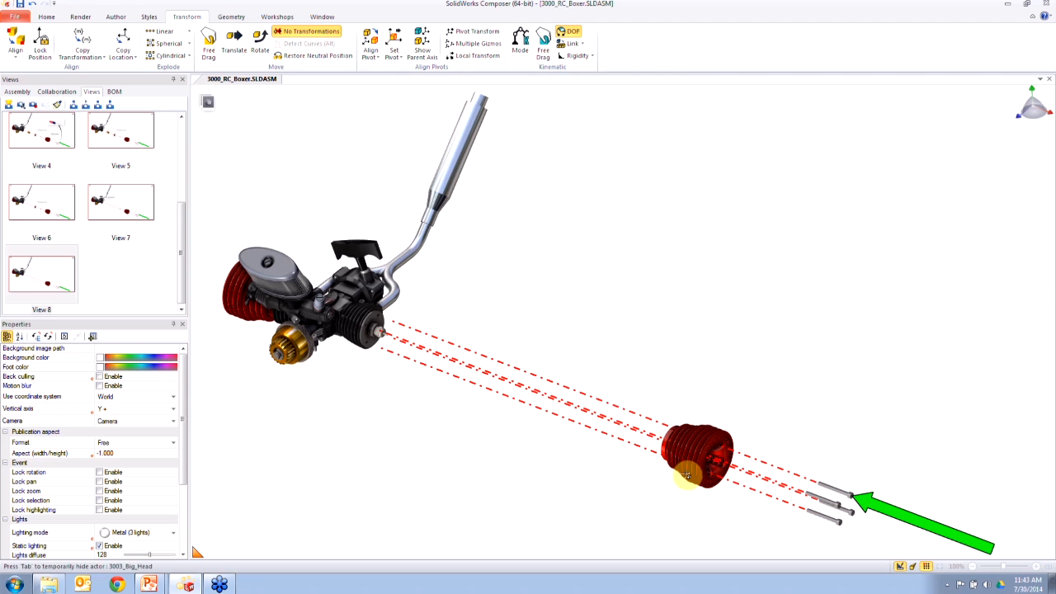
pyautogui.click(711, 444)
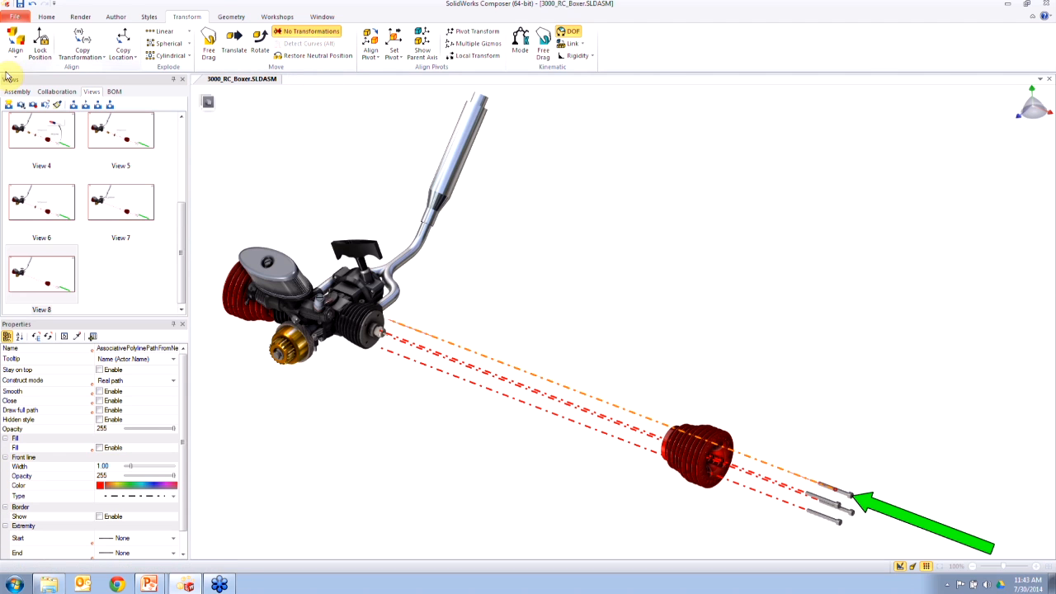
pyautogui.click(719, 438)
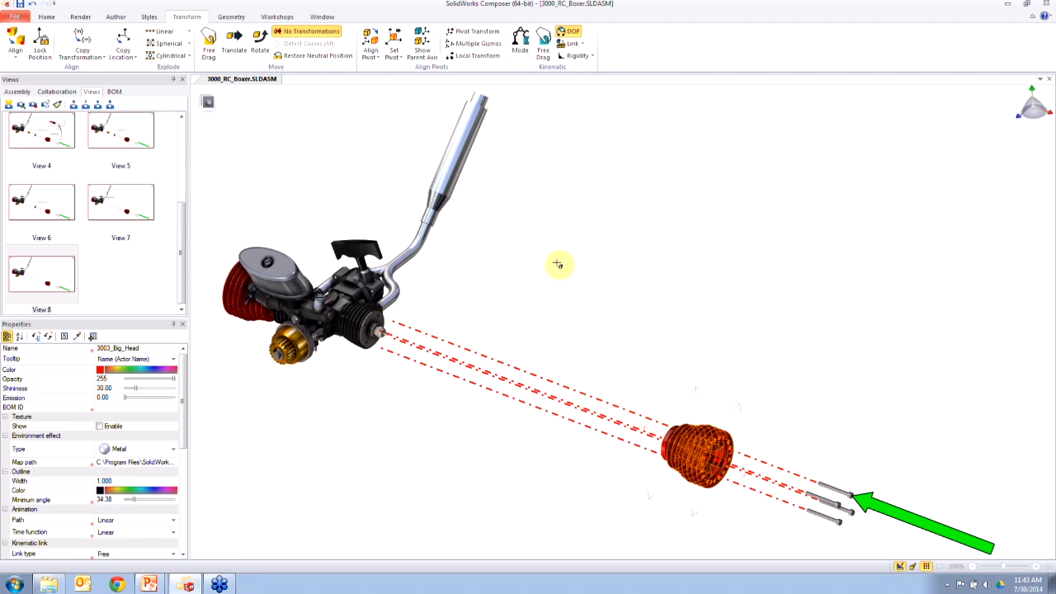
pyautogui.click(289, 56)
pyautogui.click(9, 105)
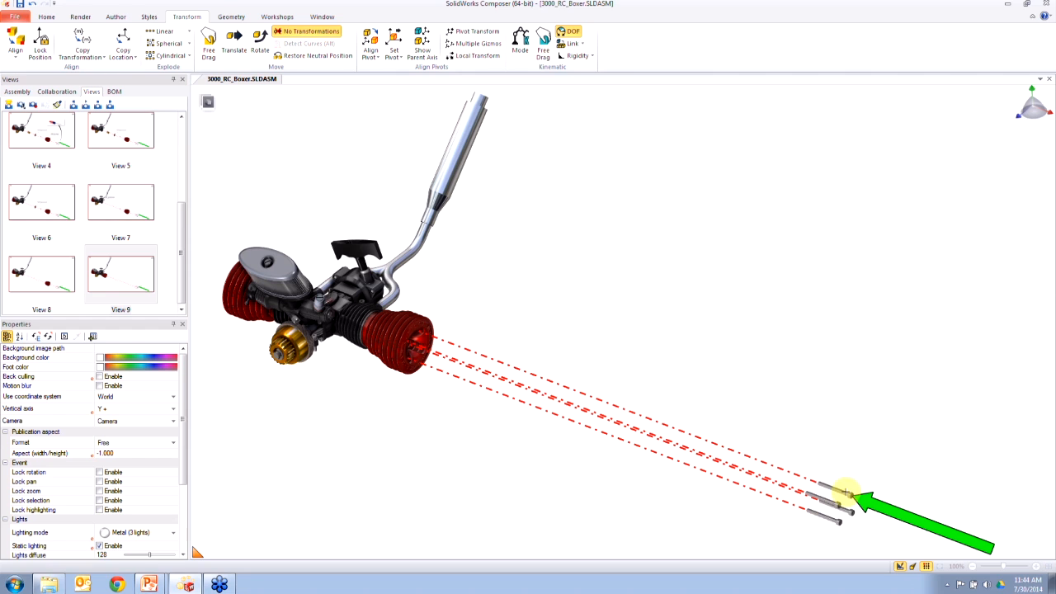
# Step: Restore the four screws at the arrow tip to their neutral positions and save the scene as a new view
pyautogui.moveTo(691, 273); pyautogui.dragTo(784, 358)
pyautogui.moveTo(809, 255); pyautogui.dragTo(688, 345)
pyautogui.moveTo(788, 451); pyautogui.dragTo(877, 549)
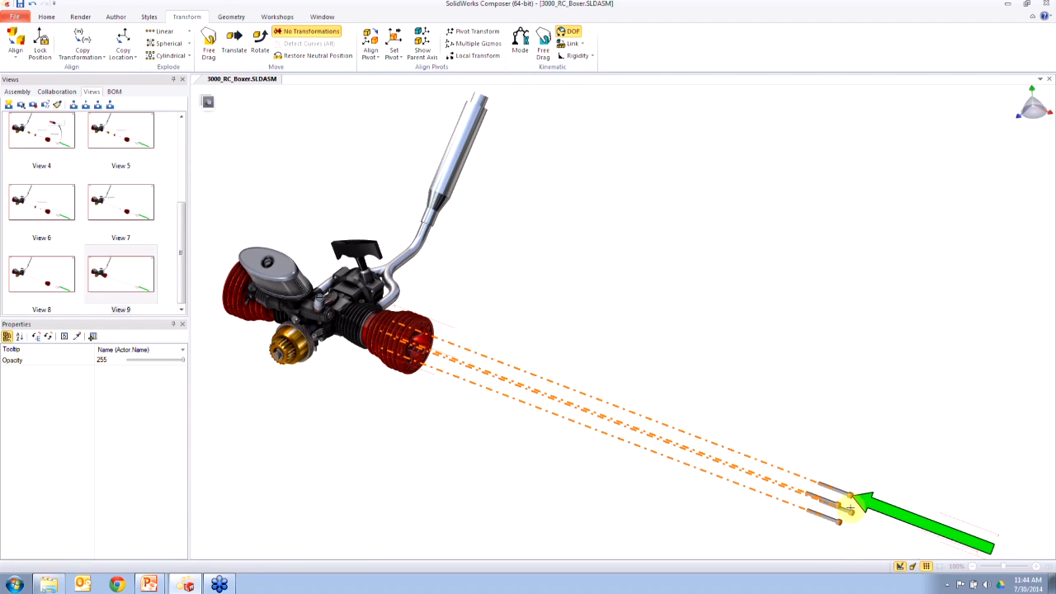
pyautogui.click(914, 443)
pyautogui.moveTo(892, 441); pyautogui.dragTo(780, 549)
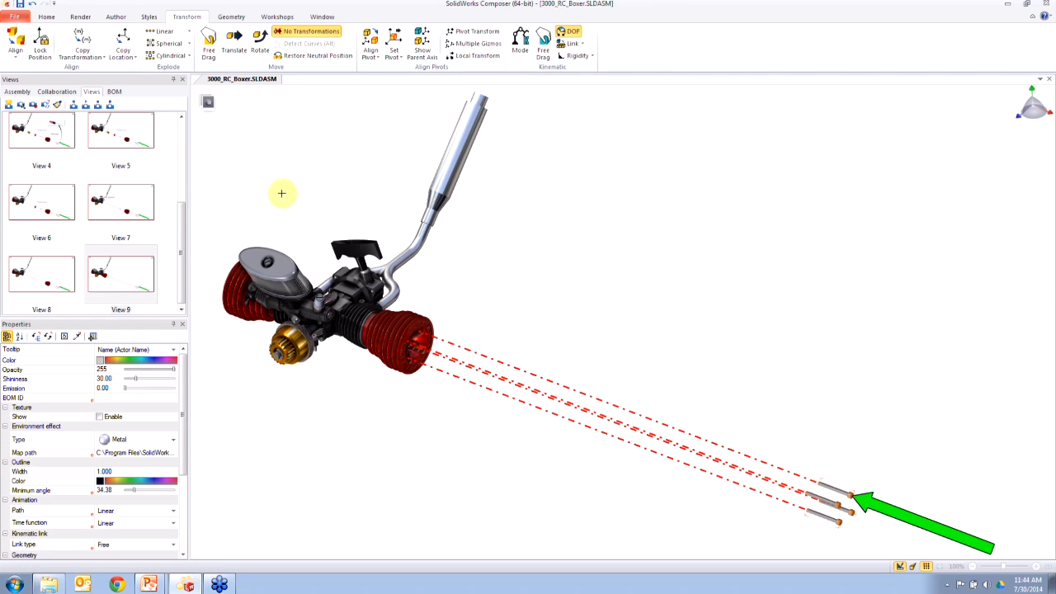
pyautogui.click(326, 58)
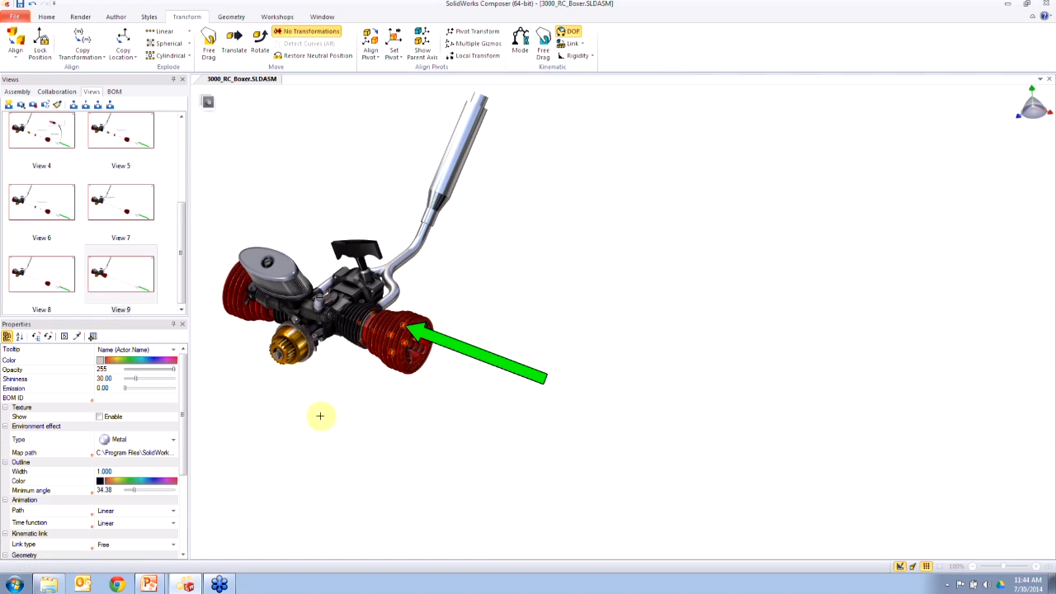
pyautogui.click(115, 16)
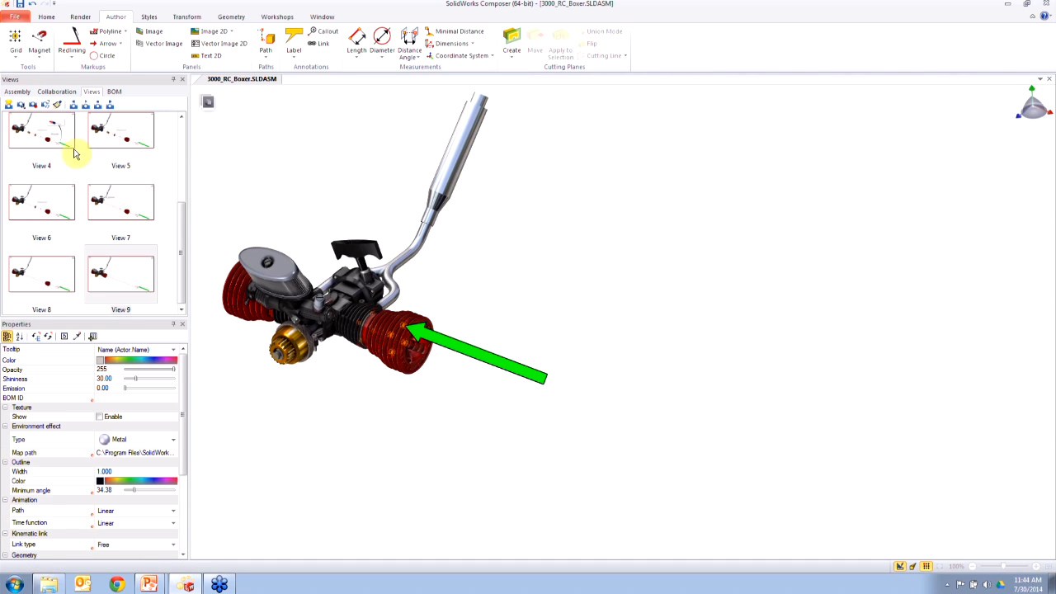
pyautogui.click(8, 108)
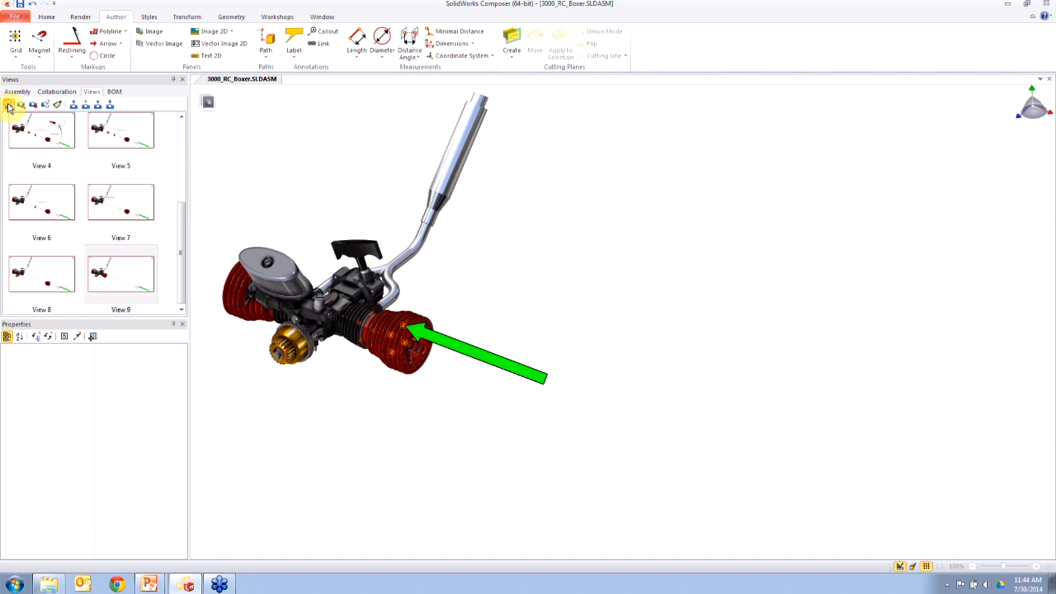
# Step: Hide the green arrow pointing at the big head
pyautogui.click(734, 243)
pyautogui.moveTo(496, 304); pyautogui.dragTo(562, 410)
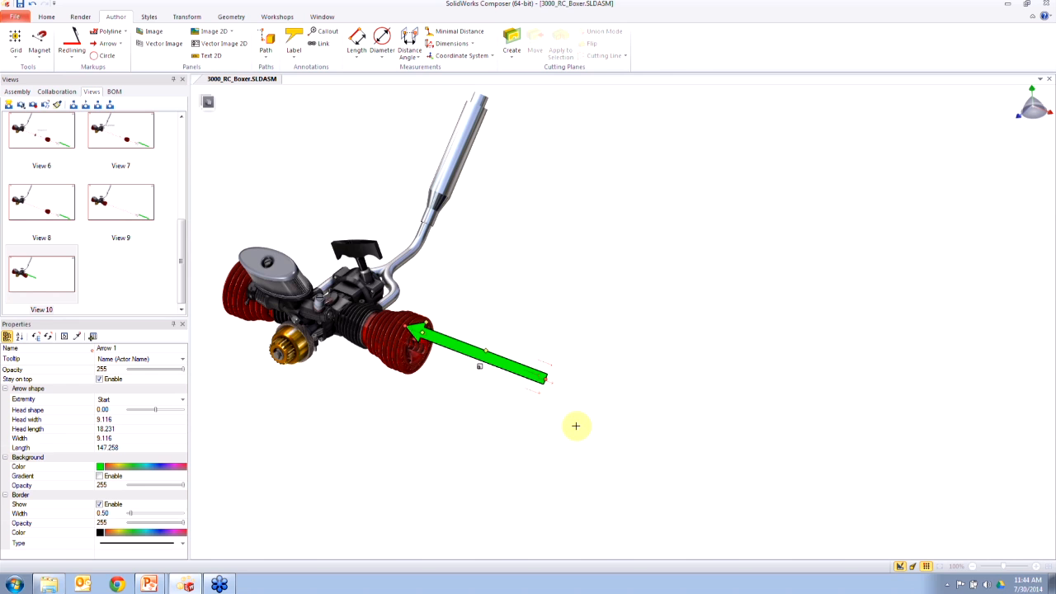
pyautogui.press('h')
pyautogui.click(600, 299)
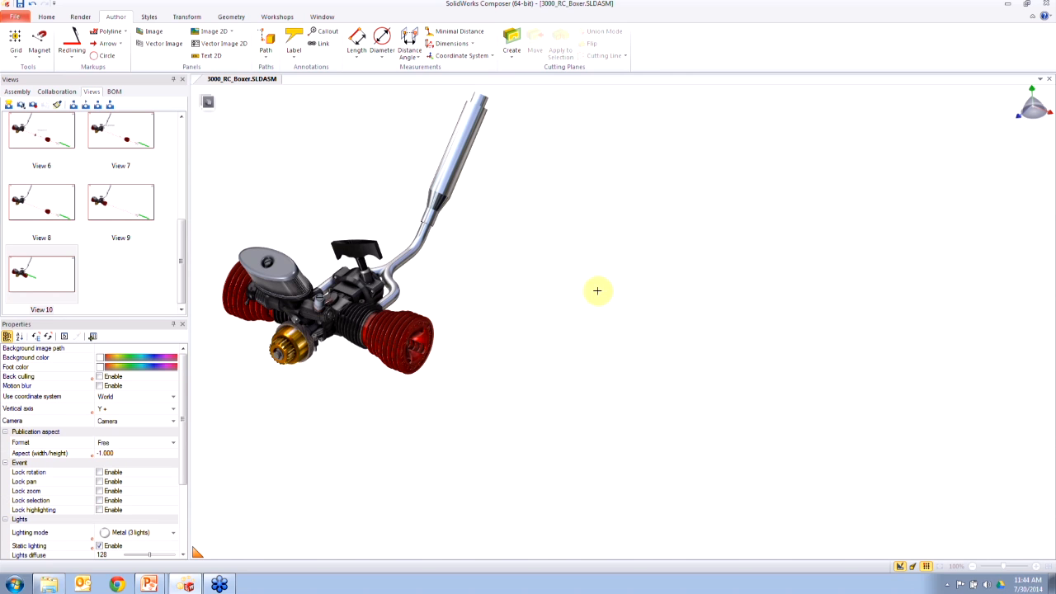
# Step: Reframe the assembled engine closer and from a slightly rotated angle, and save it as a new view
pyautogui.doubleClick(654, 293)
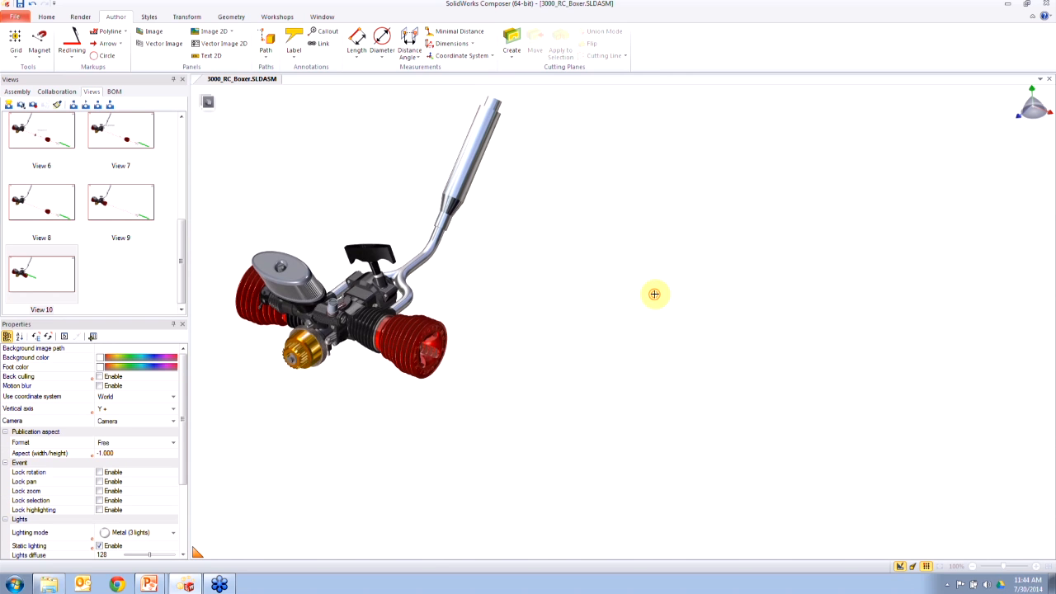
pyautogui.scroll(1, 631, 350)
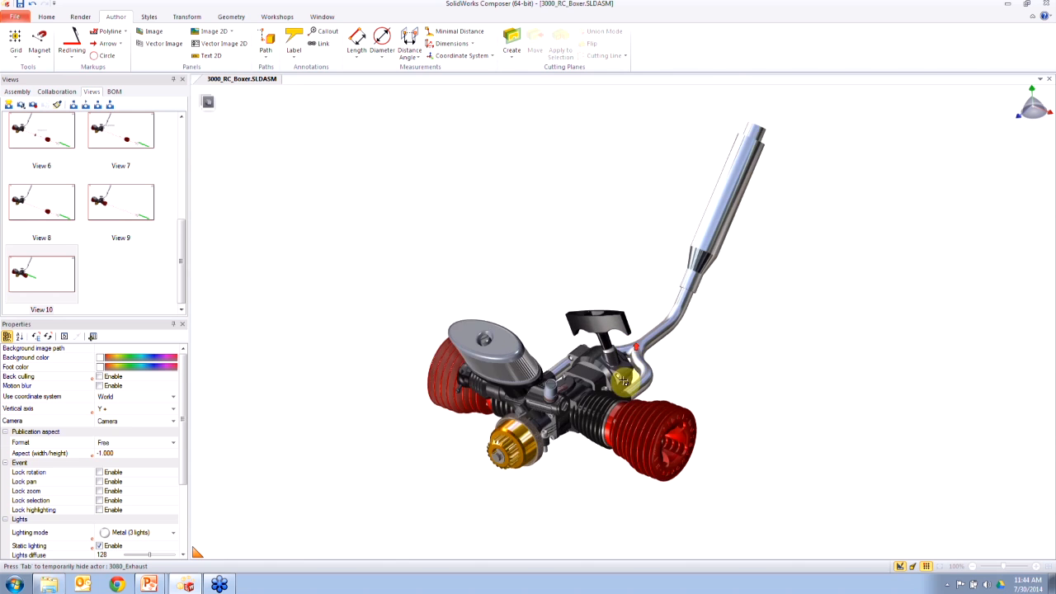
pyautogui.moveTo(630, 379); pyautogui.dragTo(614, 371, button='right')
pyautogui.scroll(2, 618, 372)
pyautogui.scroll(-1, 619, 373)
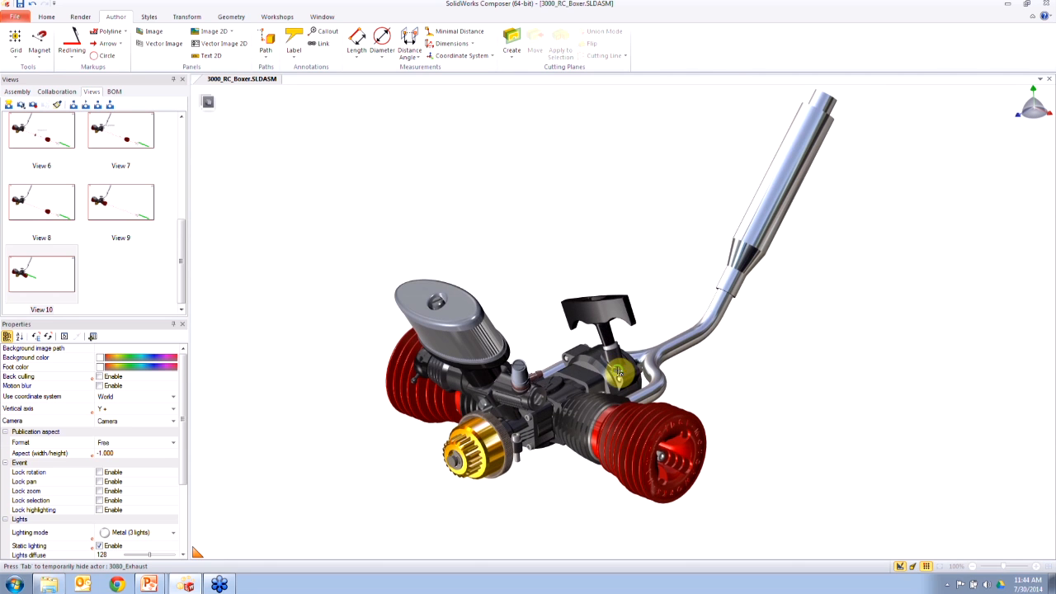
pyautogui.scroll(-1, 618, 371)
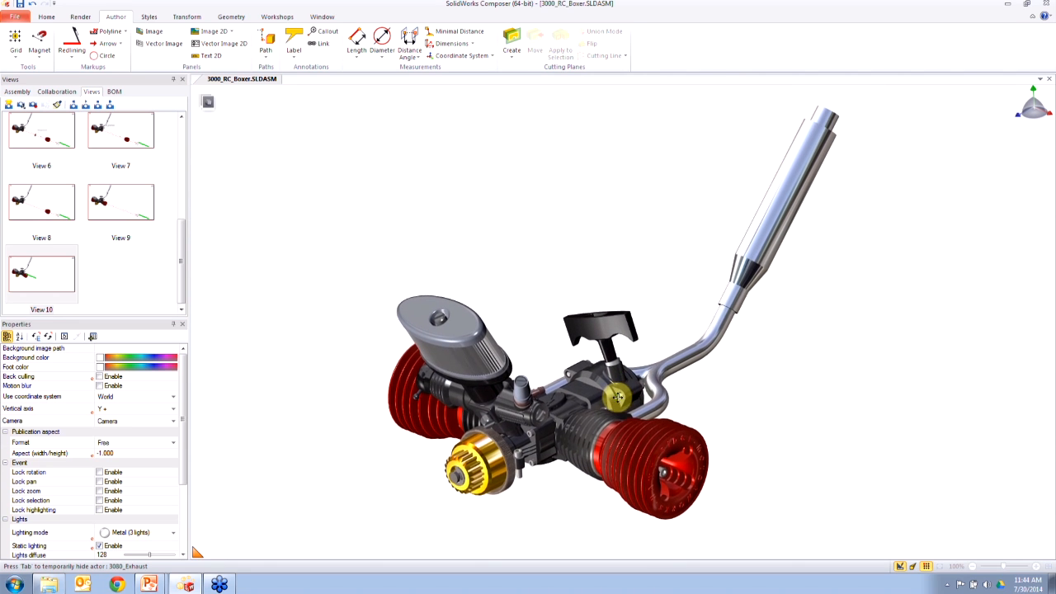
pyautogui.click(8, 106)
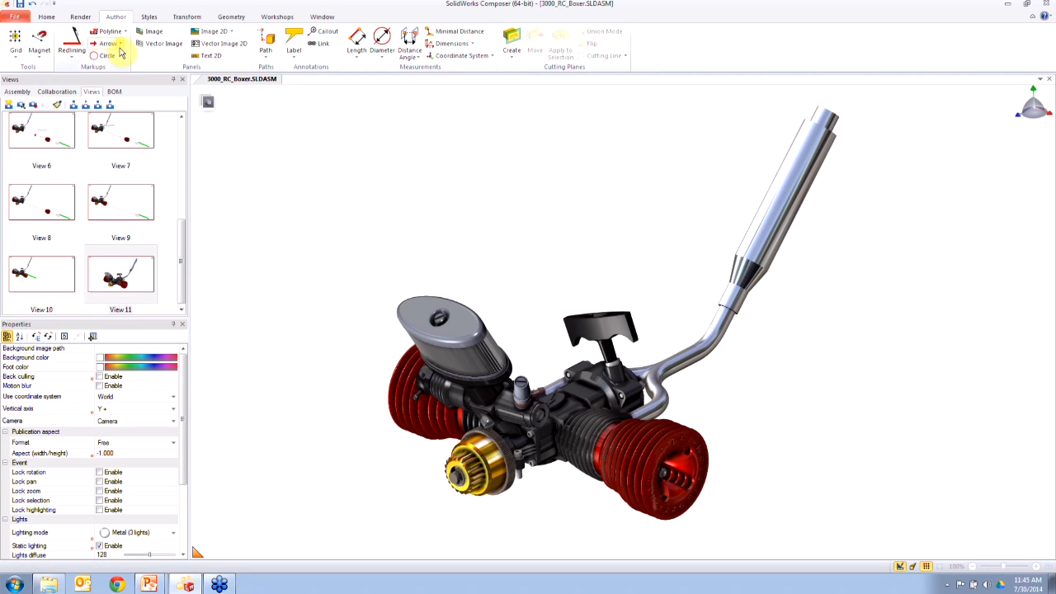
pyautogui.moveTo(183, 240); pyautogui.dragTo(180, 175)
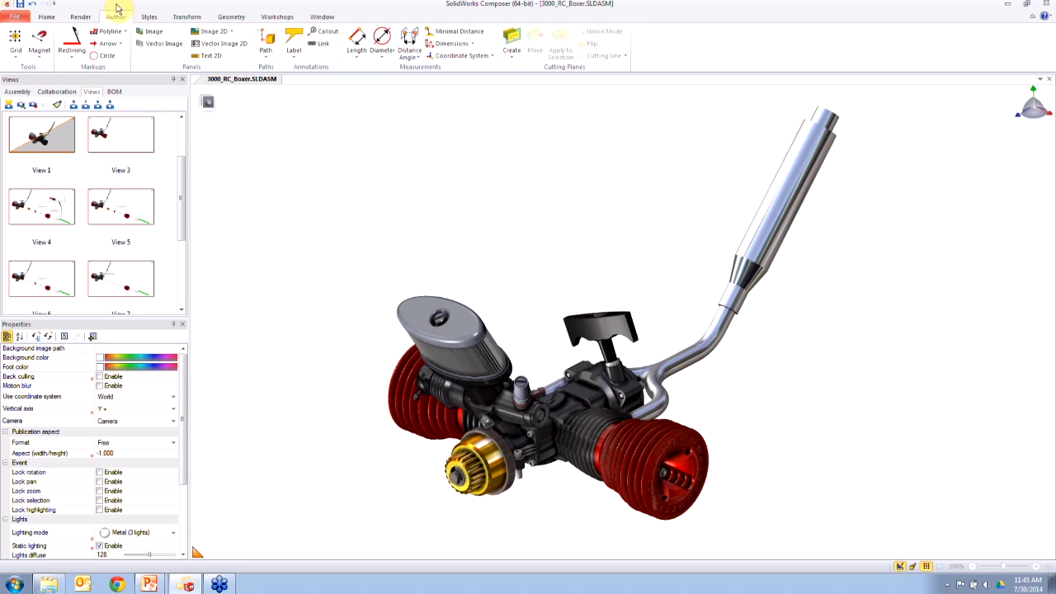
pyautogui.click(187, 16)
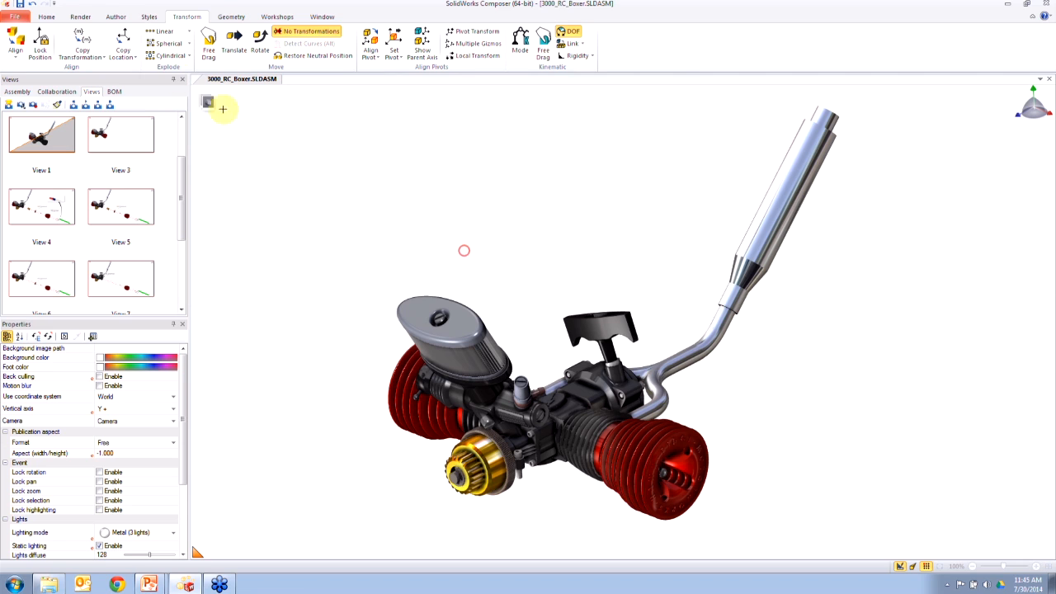
pyautogui.click(118, 17)
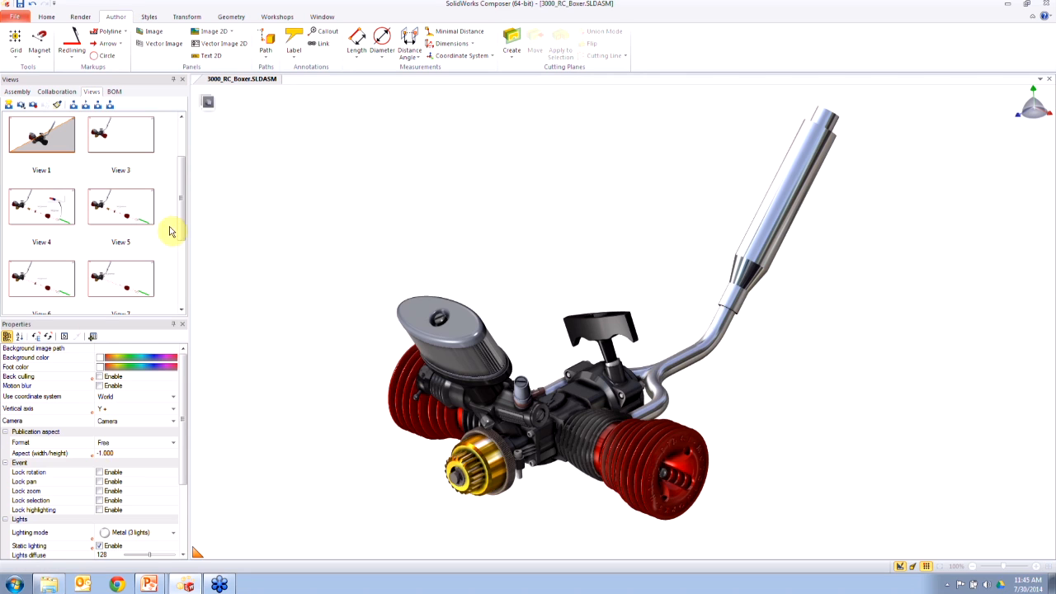
# Step: Switch to the PowerPoint slide show, advance to the #2 Publishing Images slide, and return to SolidWorks Composer
pyautogui.click(152, 583)
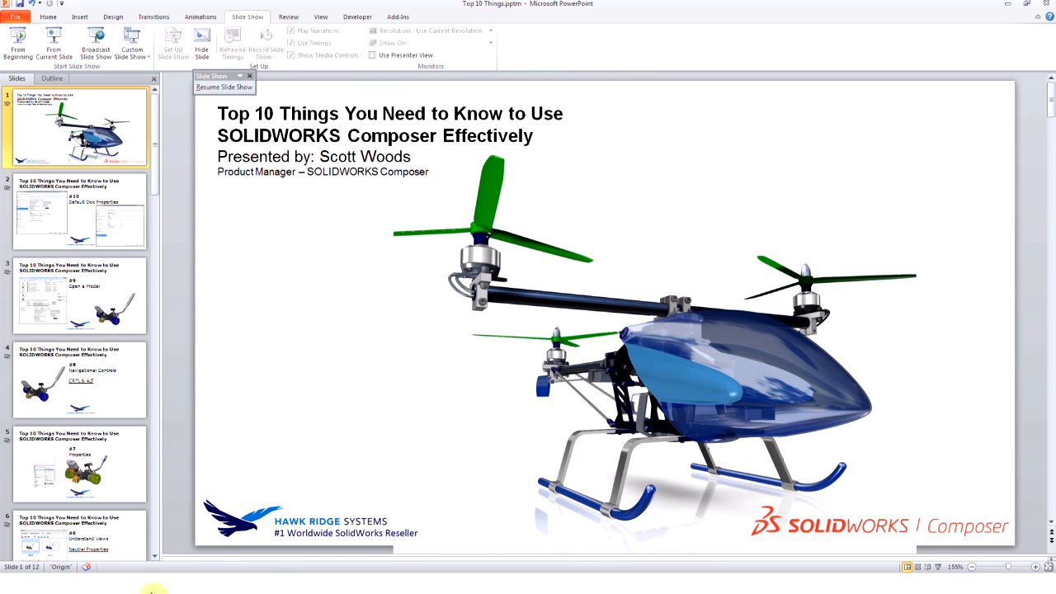
pyautogui.hotkey('alt', 'Tab')
pyautogui.hotkey('alt', 'Tab')
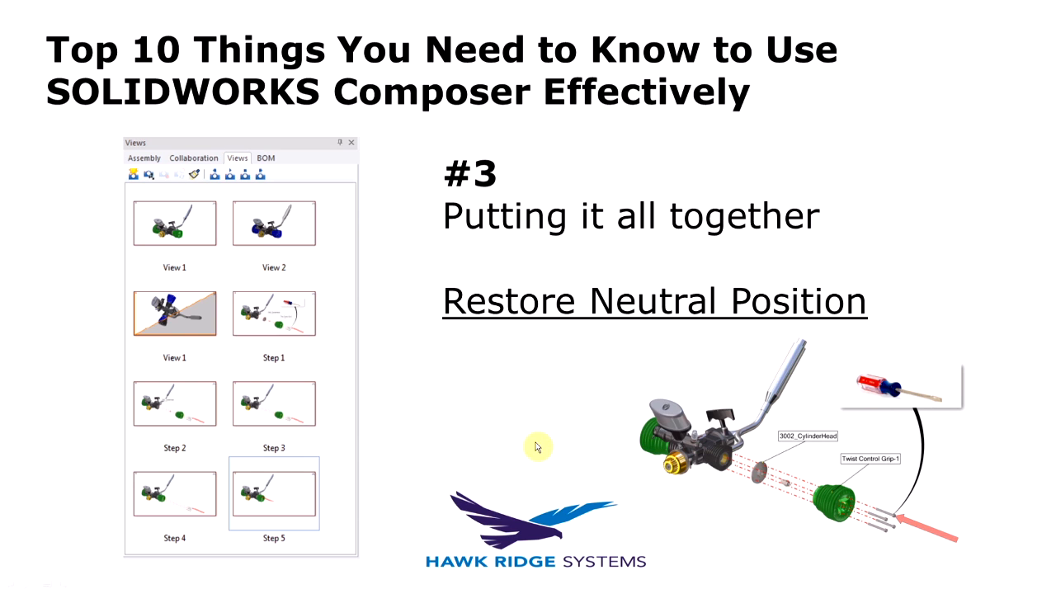
pyautogui.click(529, 415)
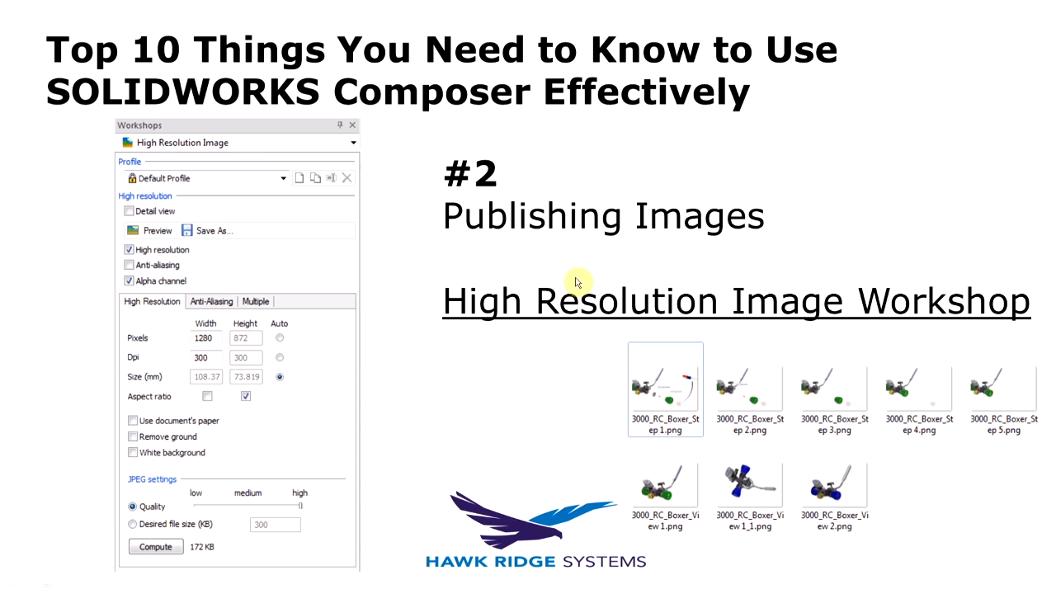
pyautogui.hotkey('alt', 'Tab')
pyautogui.hotkey('alt', 'Tab')
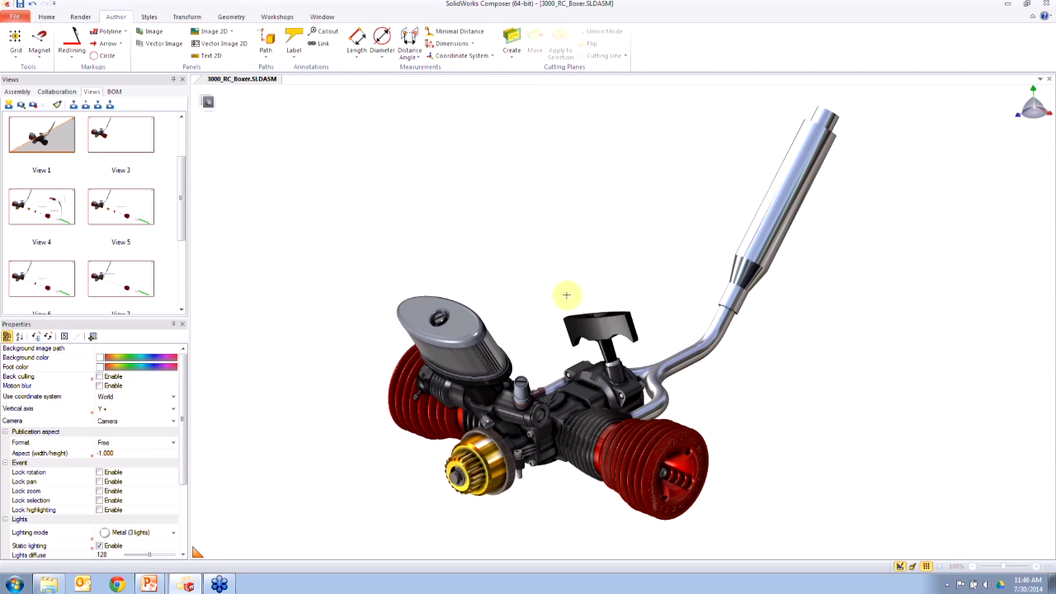
# Step: Activate the first saved view, View 1, and open the High Resolution Image workshop
pyautogui.moveTo(181, 169); pyautogui.dragTo(181, 107)
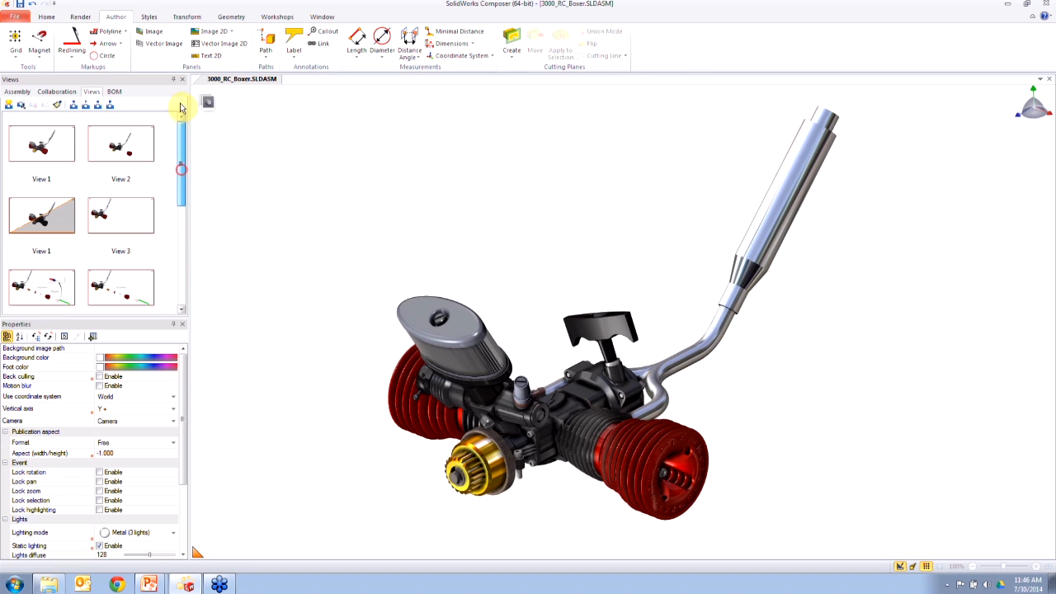
pyautogui.click(71, 149)
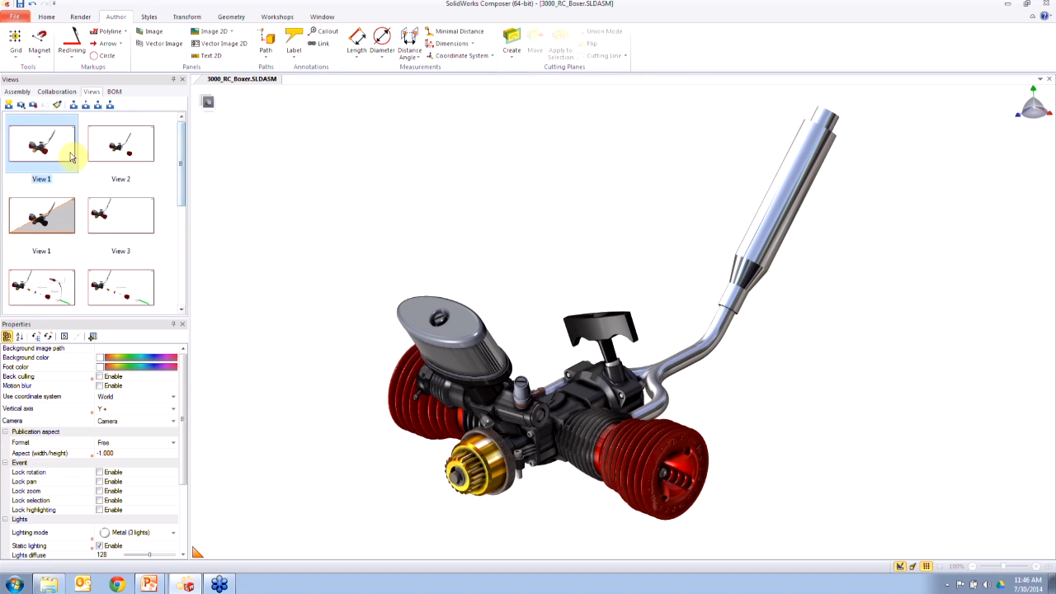
pyautogui.click(279, 16)
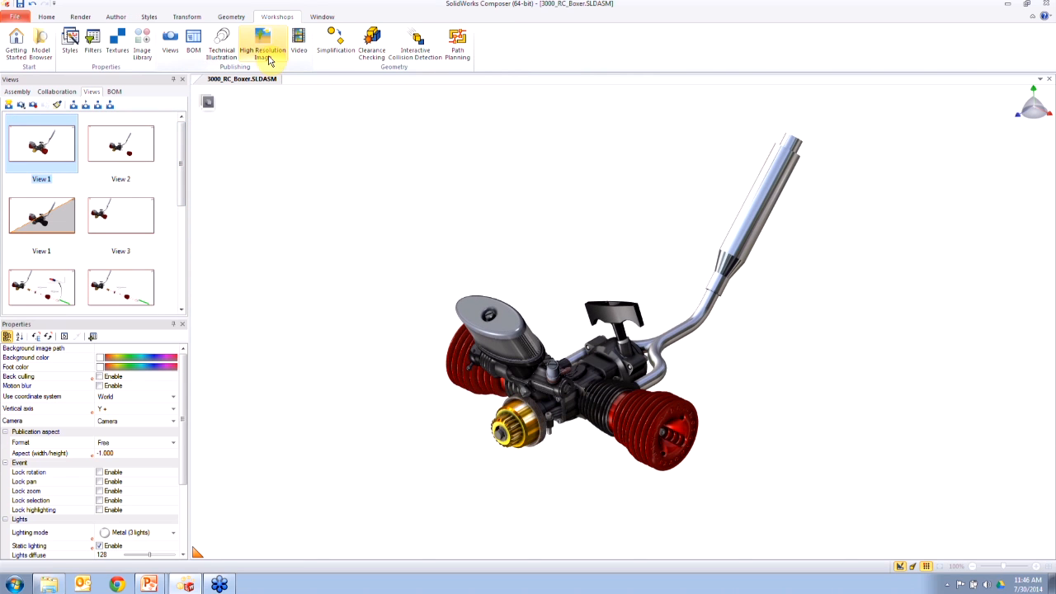
pyautogui.click(267, 57)
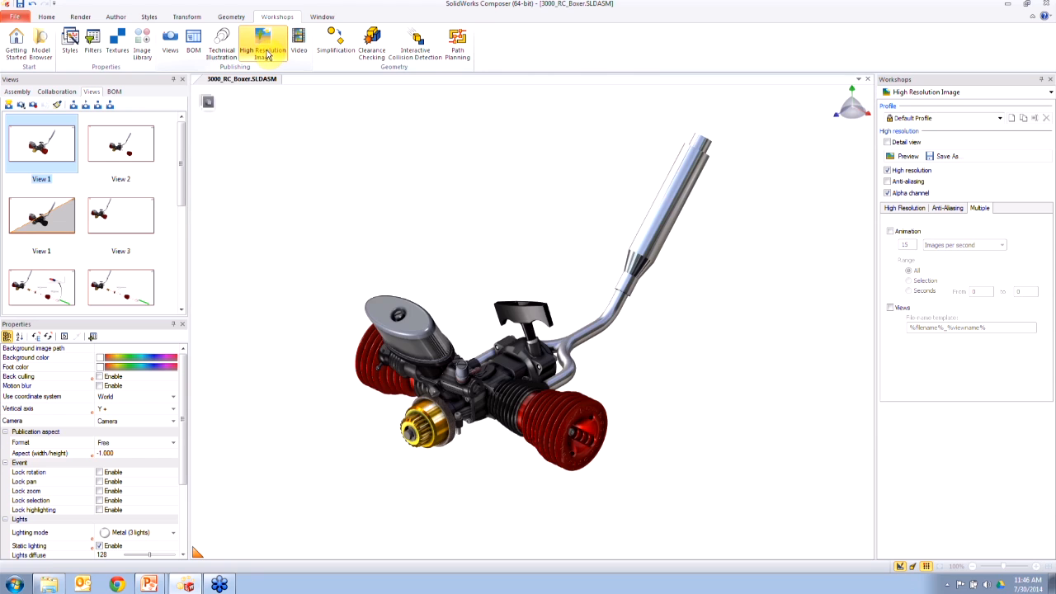
# Step: Set the JPEG quality to high and enable Views output so an image is published for every saved view
pyautogui.click(901, 207)
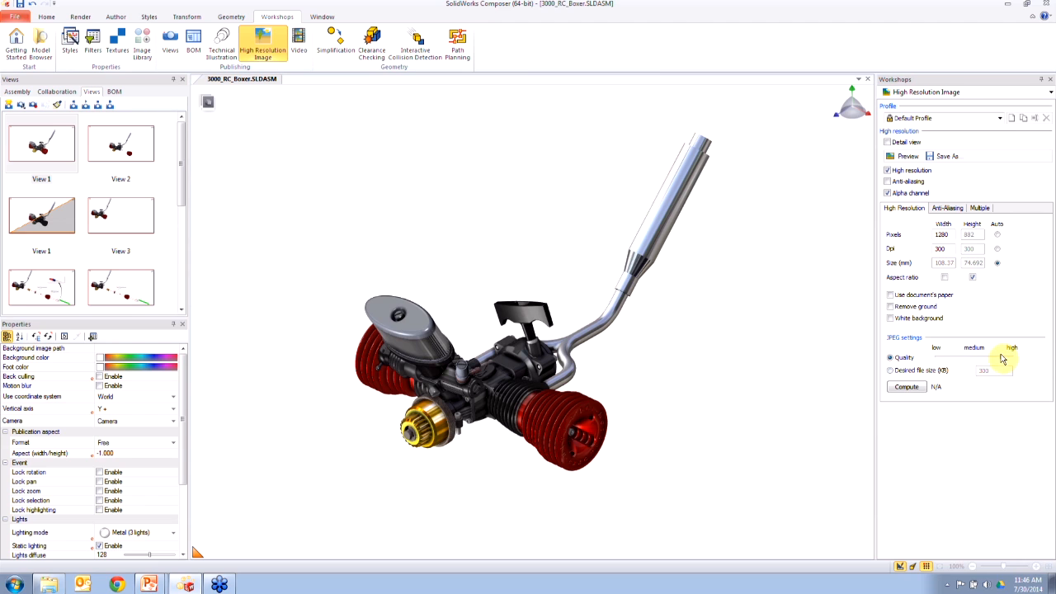
pyautogui.moveTo(1001, 356); pyautogui.dragTo(1027, 355)
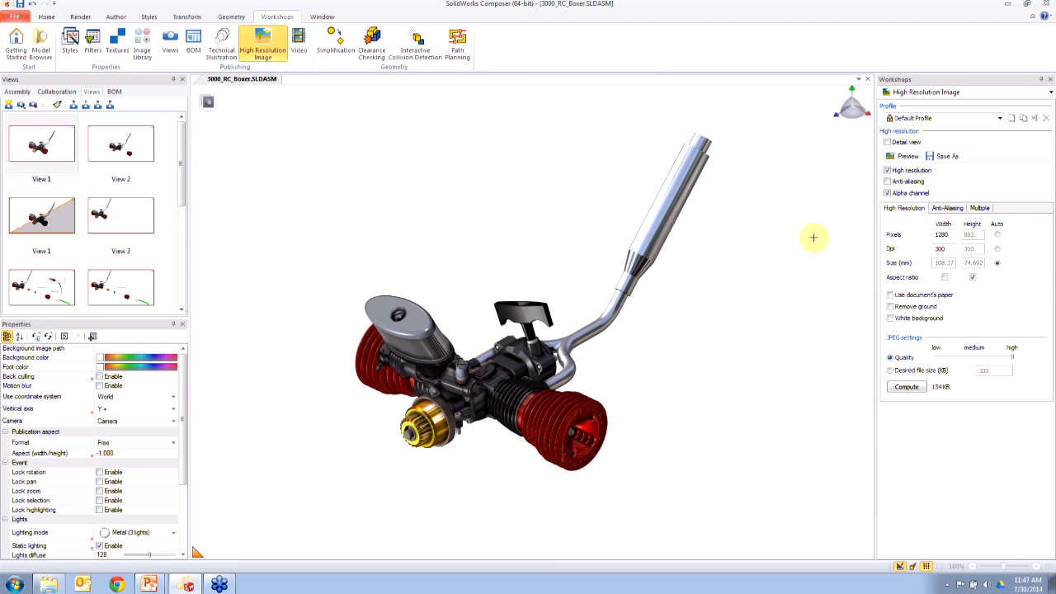
pyautogui.click(979, 208)
pyautogui.click(890, 307)
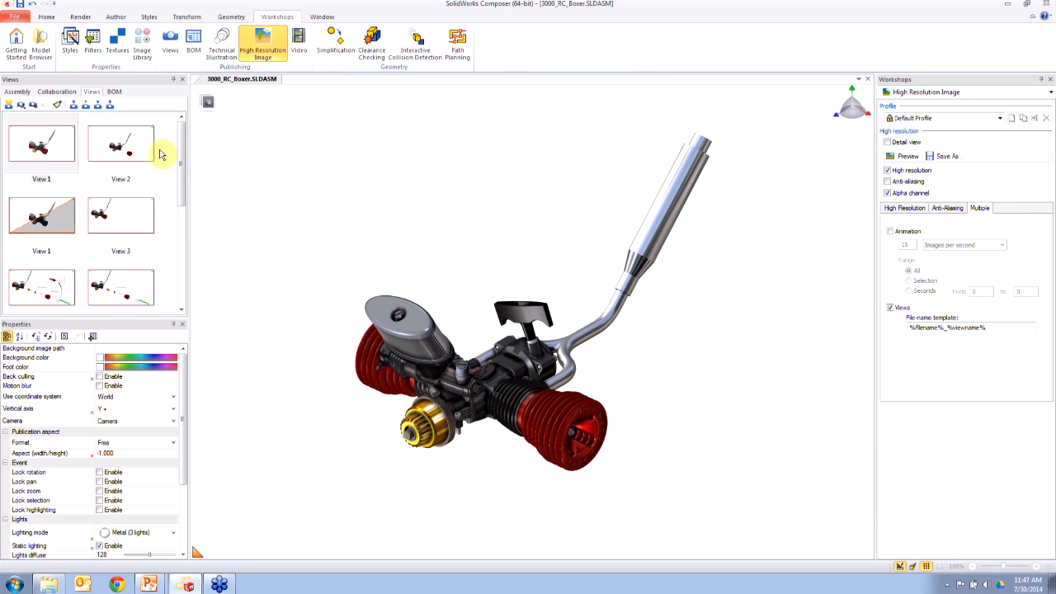
pyautogui.moveTo(180, 171); pyautogui.dragTo(174, 290)
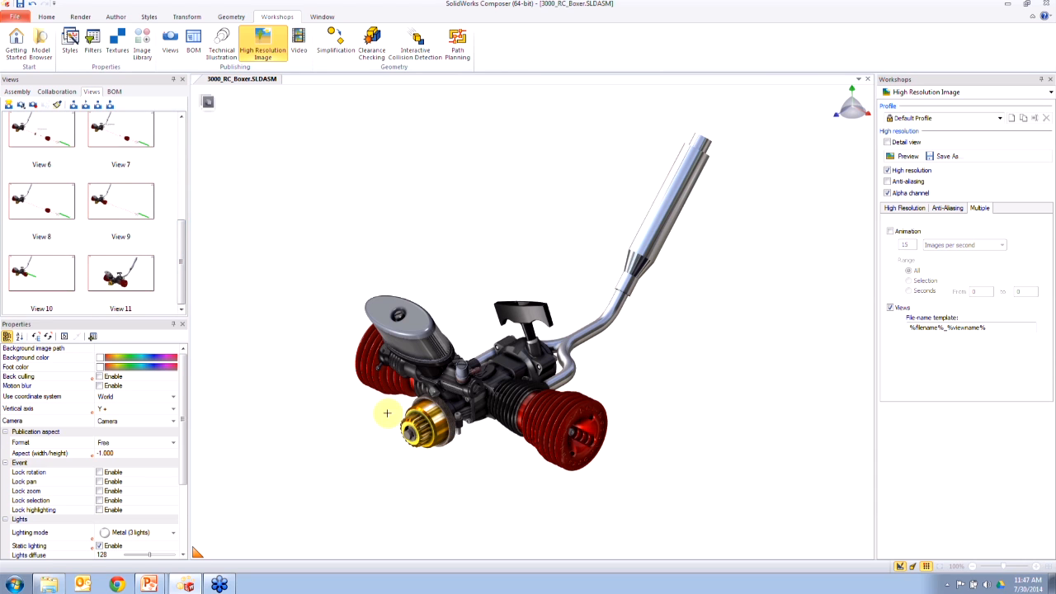
# Step: Save the images of all views as PNG files in the Publication folder, with 3000_RC_Boxer.png as the base file name
pyautogui.click(937, 158)
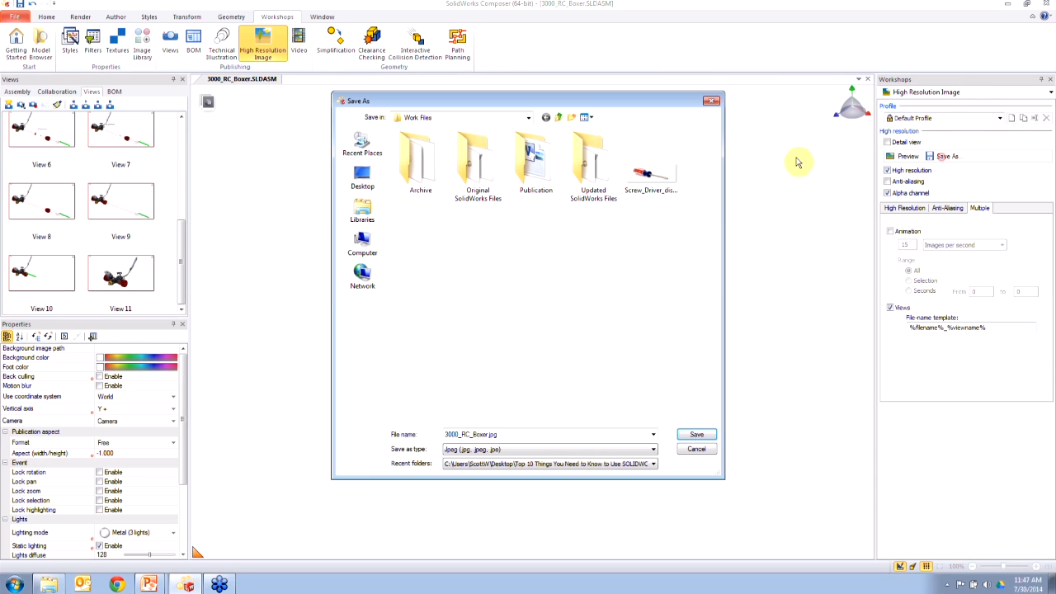
pyautogui.doubleClick(534, 183)
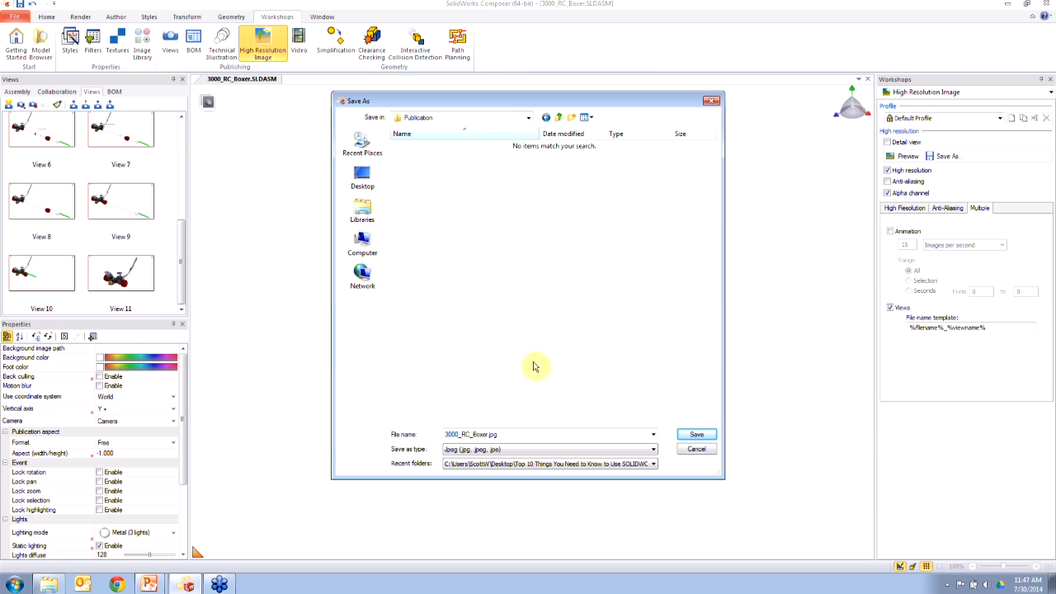
pyautogui.click(488, 449)
pyautogui.click(471, 482)
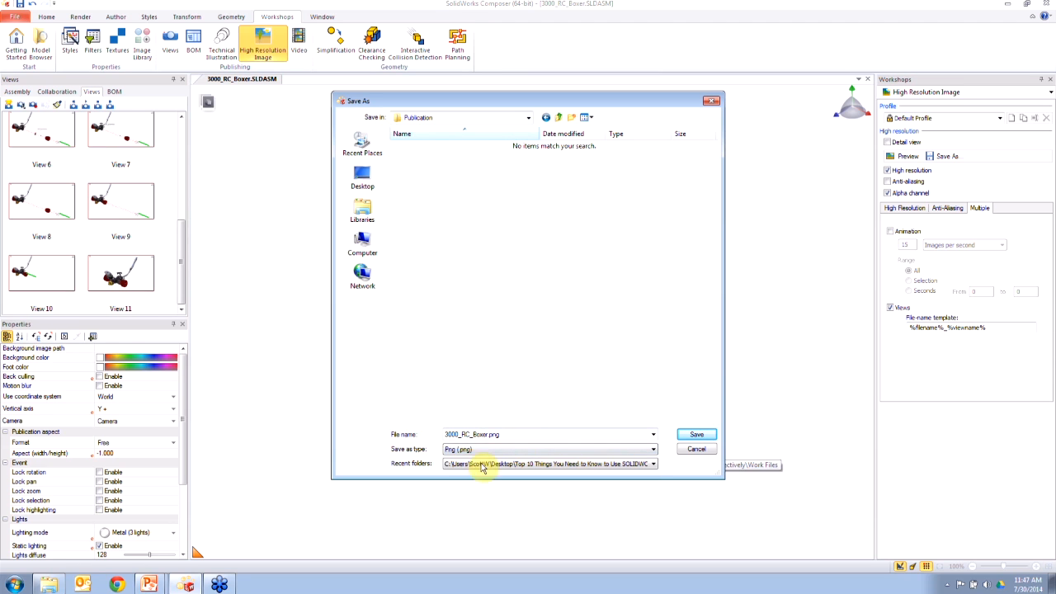
pyautogui.click(693, 434)
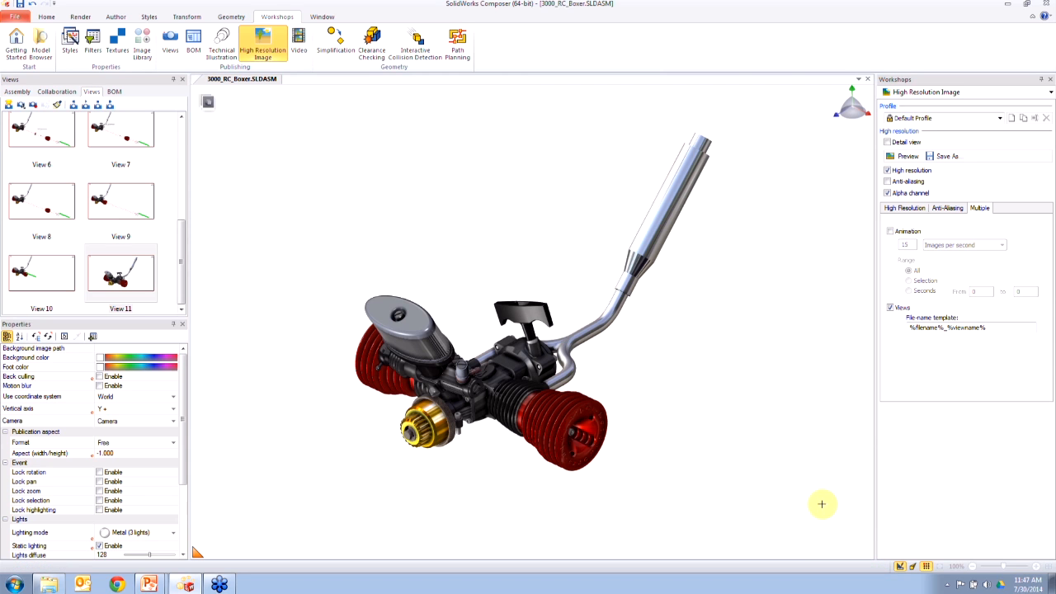
# Step: Browse to the Publication folder in Windows Explorer and open the published image 3000_RC_Boxer_View 1.png
pyautogui.click(48, 583)
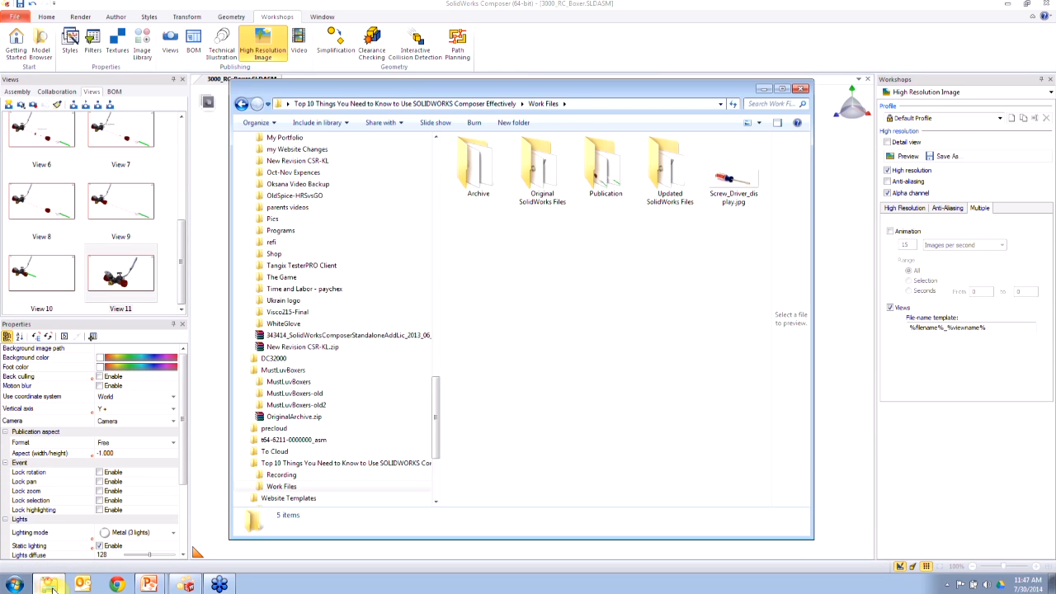
pyautogui.doubleClick(605, 183)
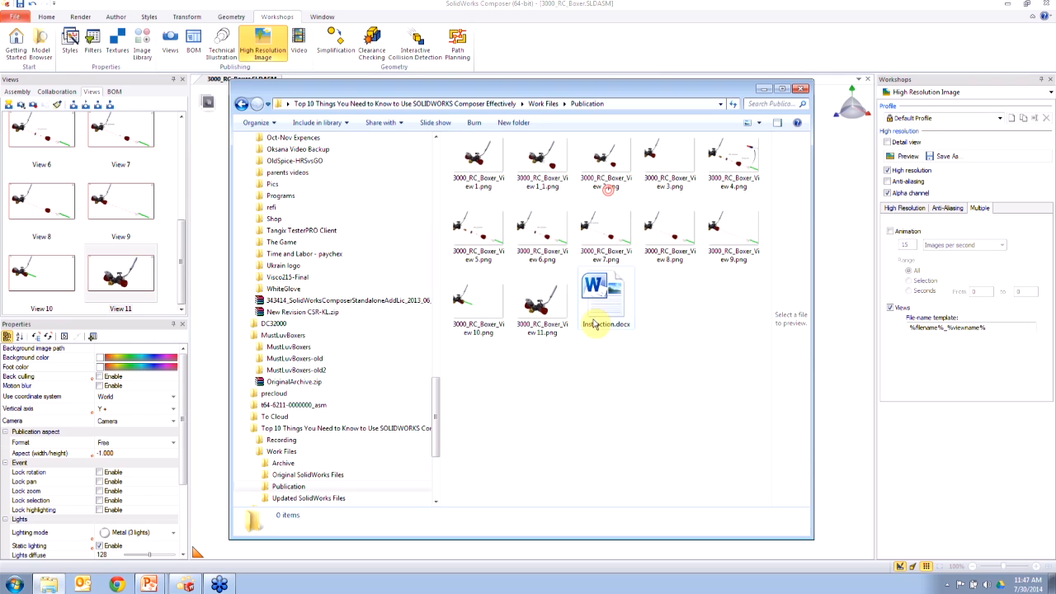
pyautogui.click(474, 158)
pyautogui.doubleClick(462, 162)
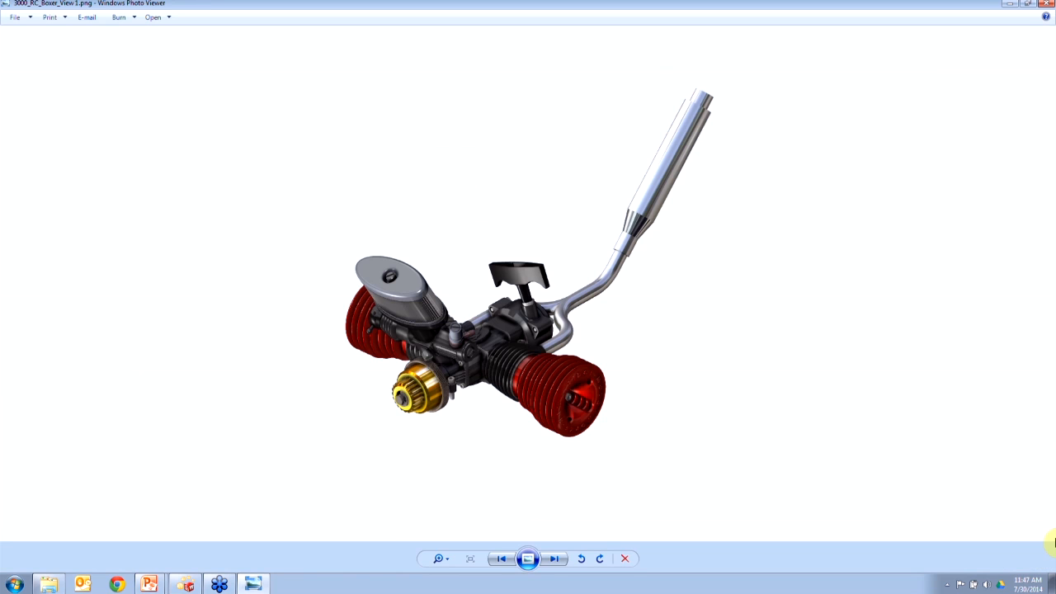
# Step: Page through the published PNG images up to View 11, close the photo viewer, and return to SolidWorks Composer
pyautogui.press('Right')
pyautogui.press('Right')
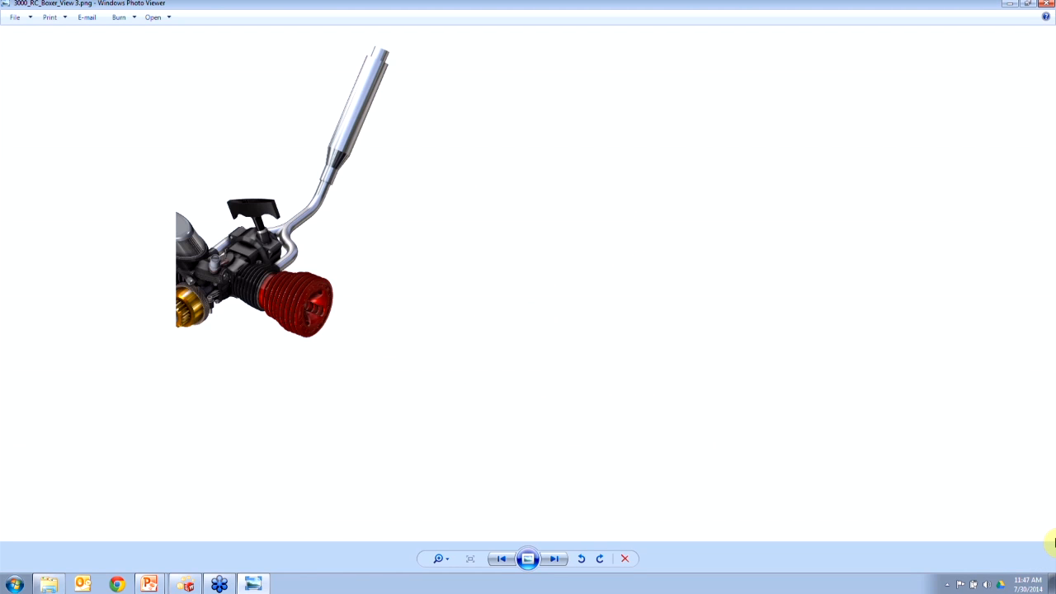
pyautogui.press('Right')
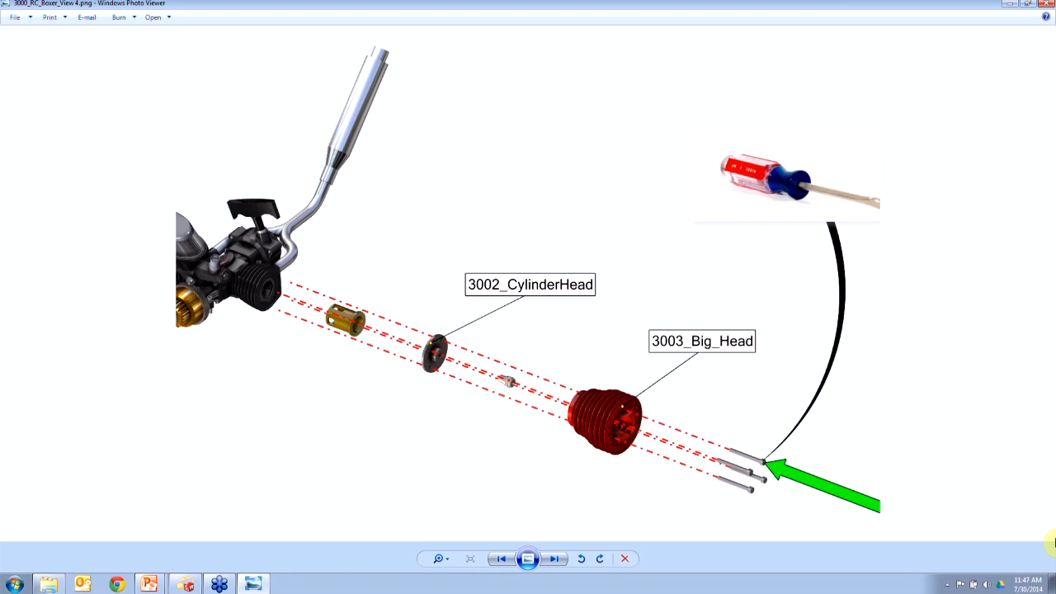
pyautogui.press('Right')
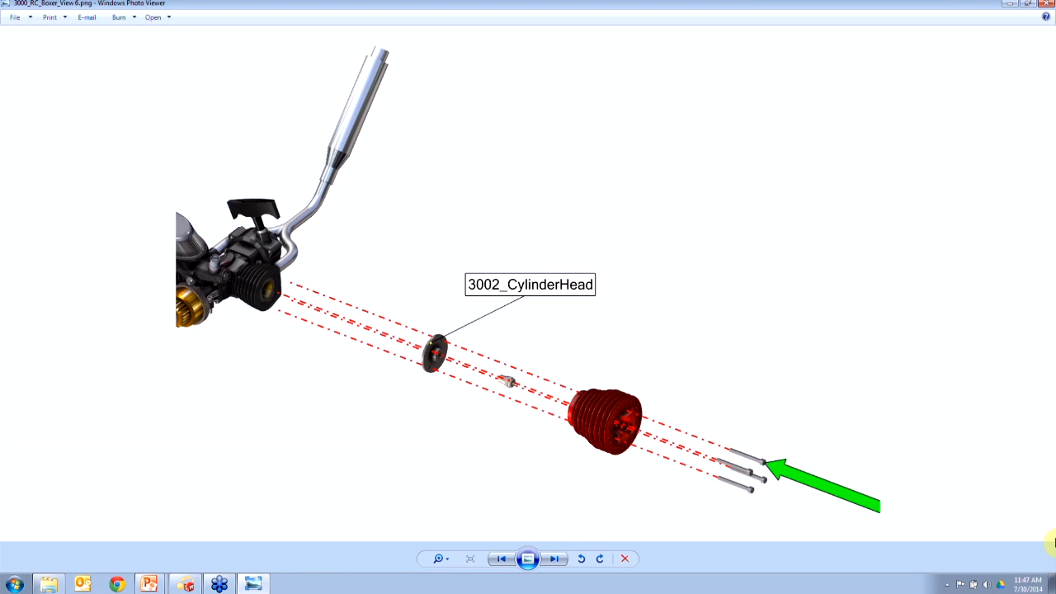
pyautogui.press('Right')
pyautogui.press('Right')
pyautogui.press('Right')
pyautogui.press('Right')
pyautogui.press('Right')
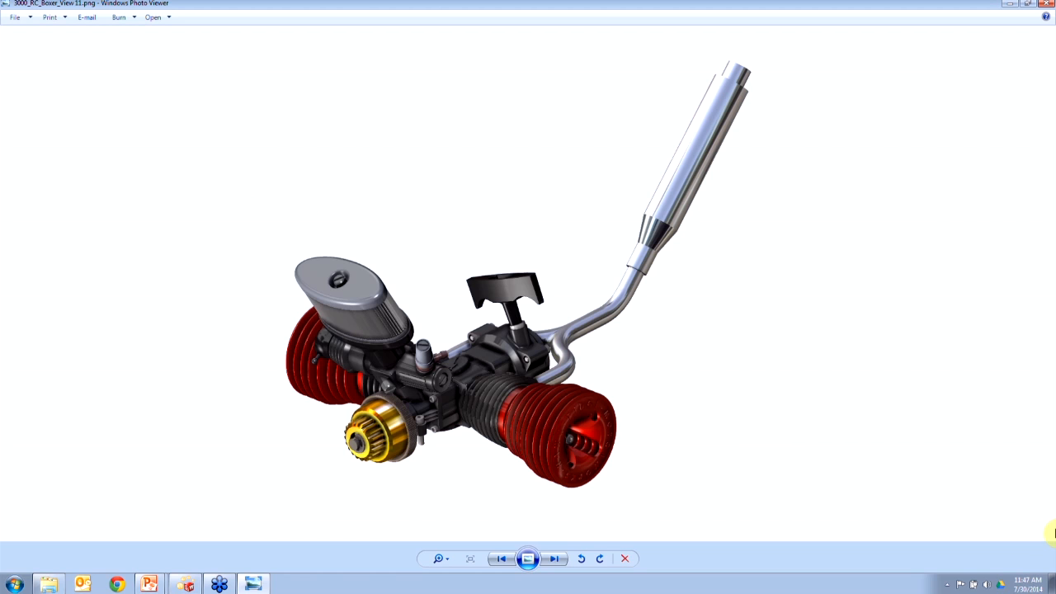
pyautogui.click(1047, 3)
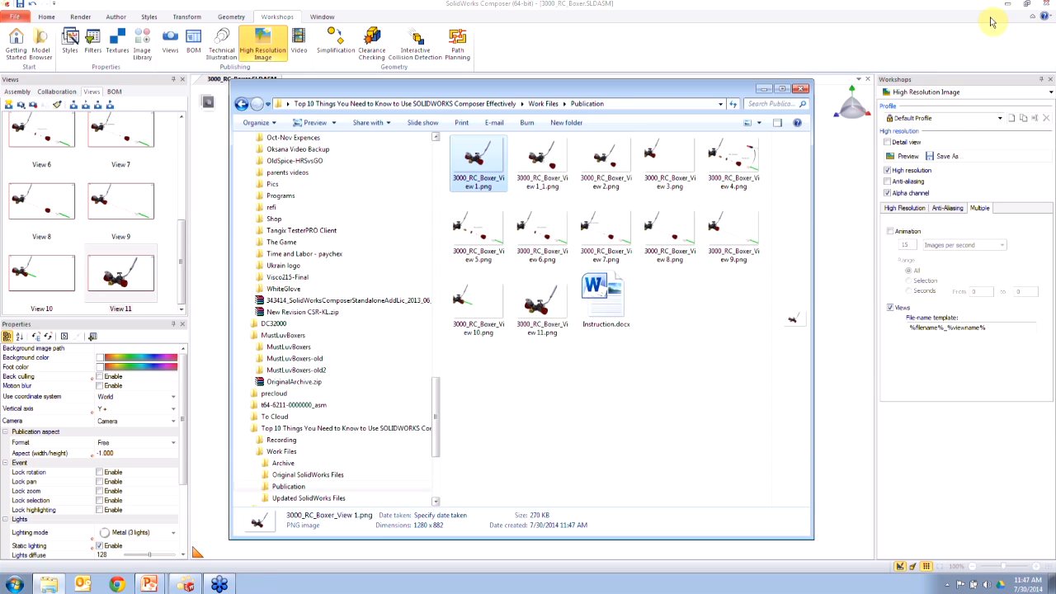
pyautogui.click(684, 386)
pyautogui.click(620, 10)
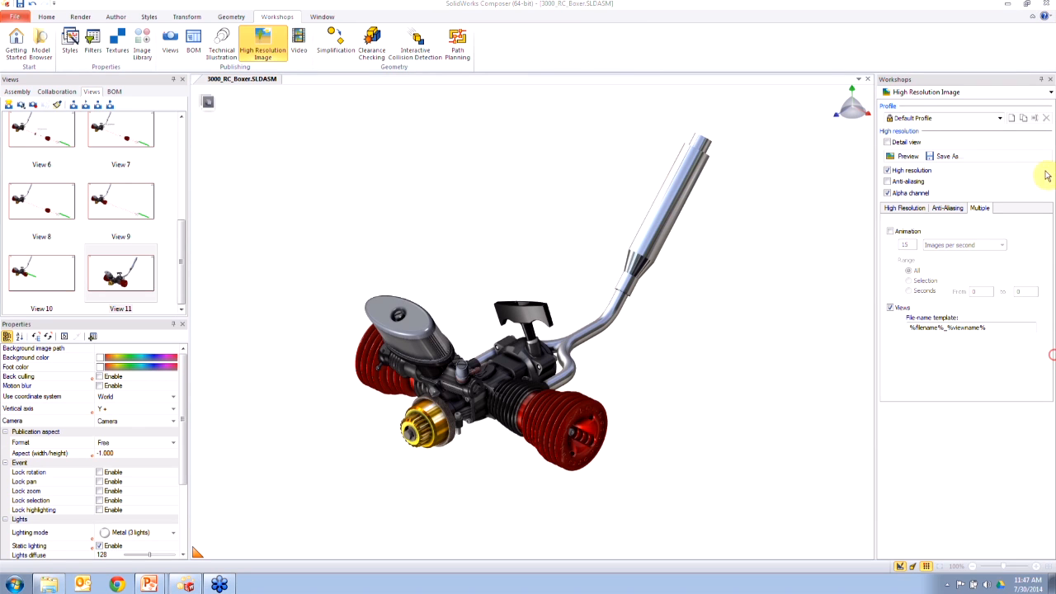
# Step: Close the High Resolution Image workshop and save the assembly as the SolidWorks Composer package 3000_RC_Boxer.exe in the Publication folder
pyautogui.click(1051, 80)
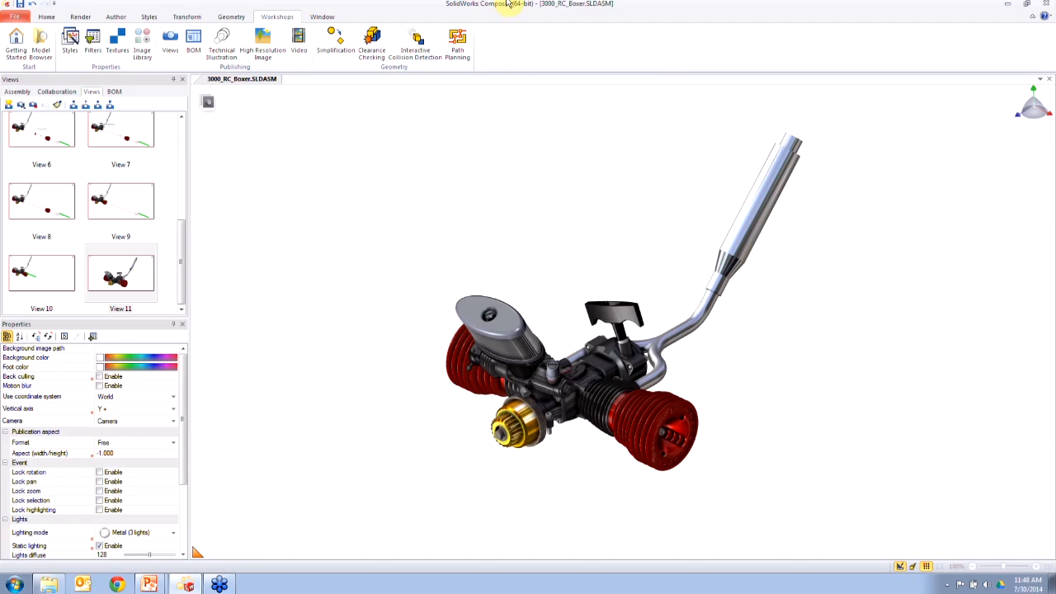
pyautogui.click(13, 18)
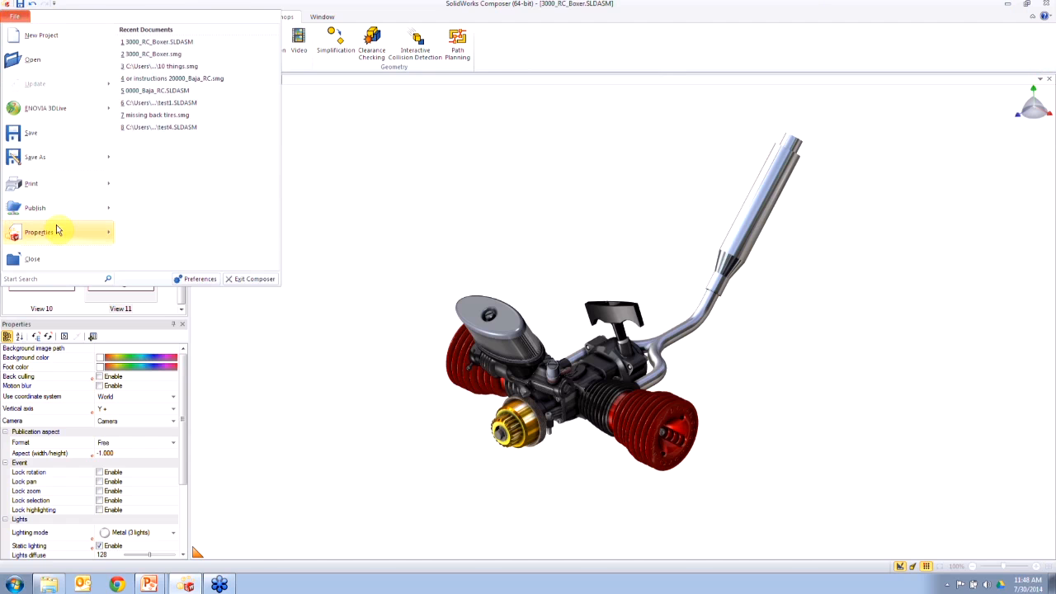
pyautogui.moveTo(66, 208)
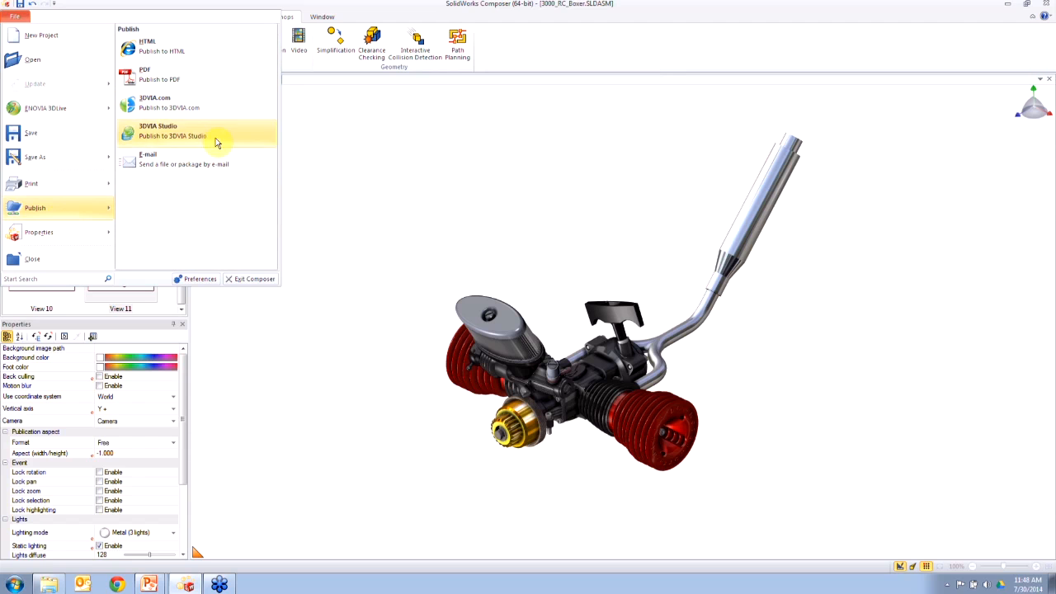
pyautogui.moveTo(36, 157)
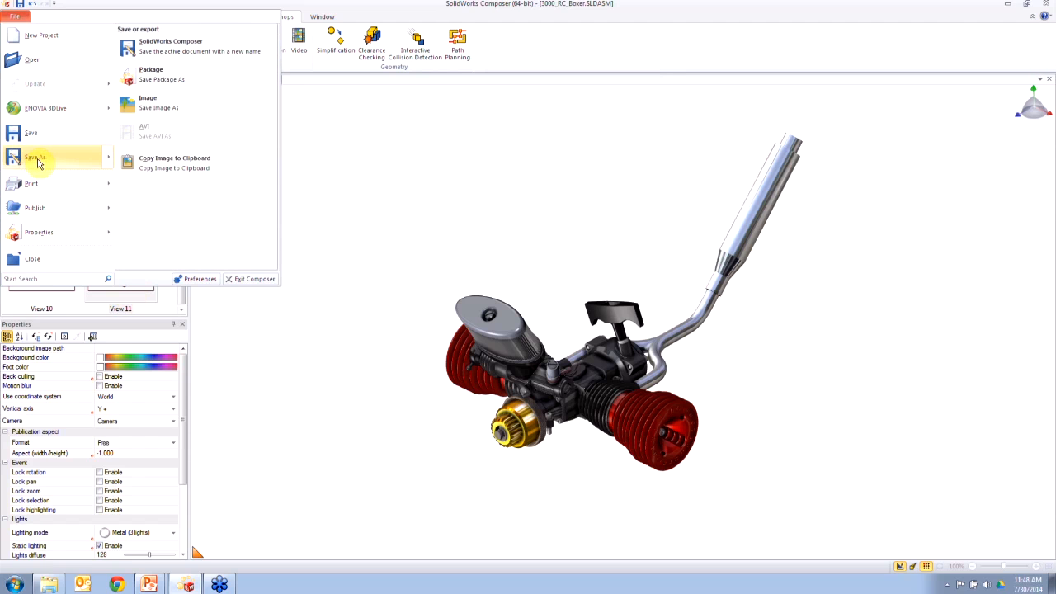
pyautogui.click(139, 75)
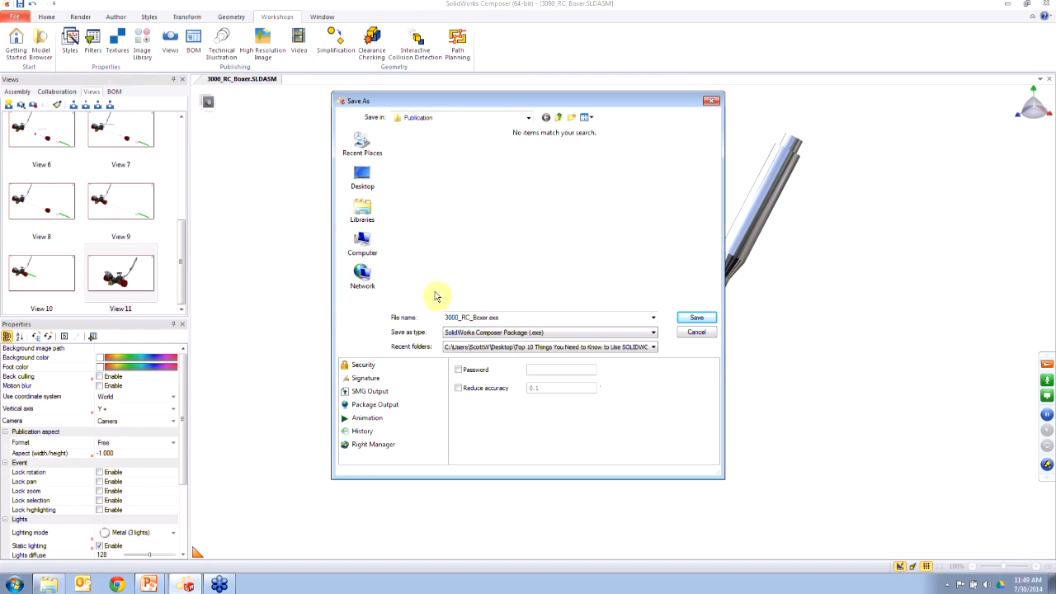
pyautogui.click(696, 317)
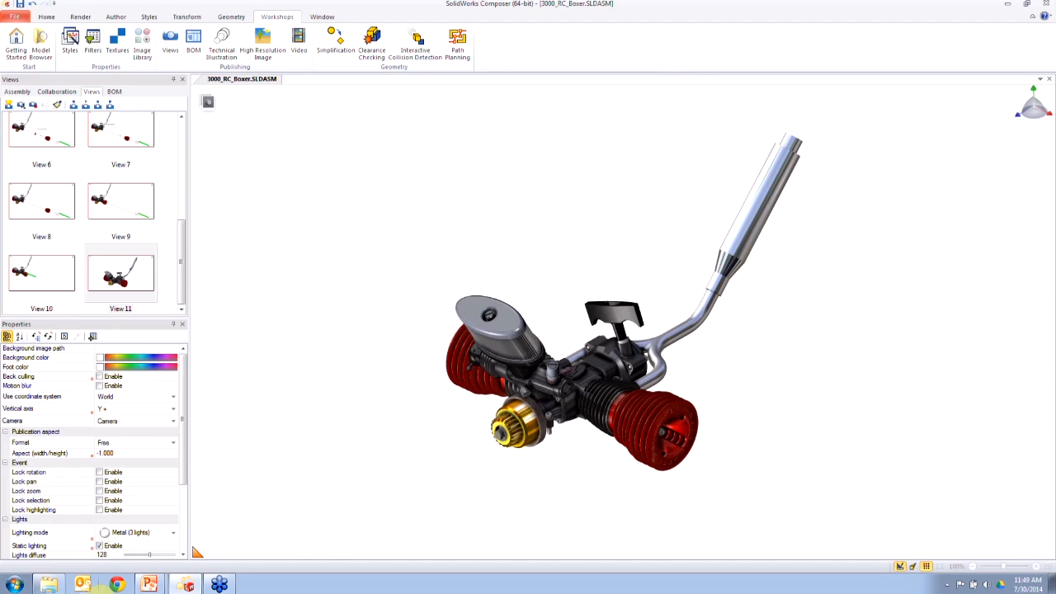
# Step: Switch to the Publication folder, launch the 3000_RC_Boxer.exe package in Composer Player, and rotate the engine
pyautogui.click(51, 584)
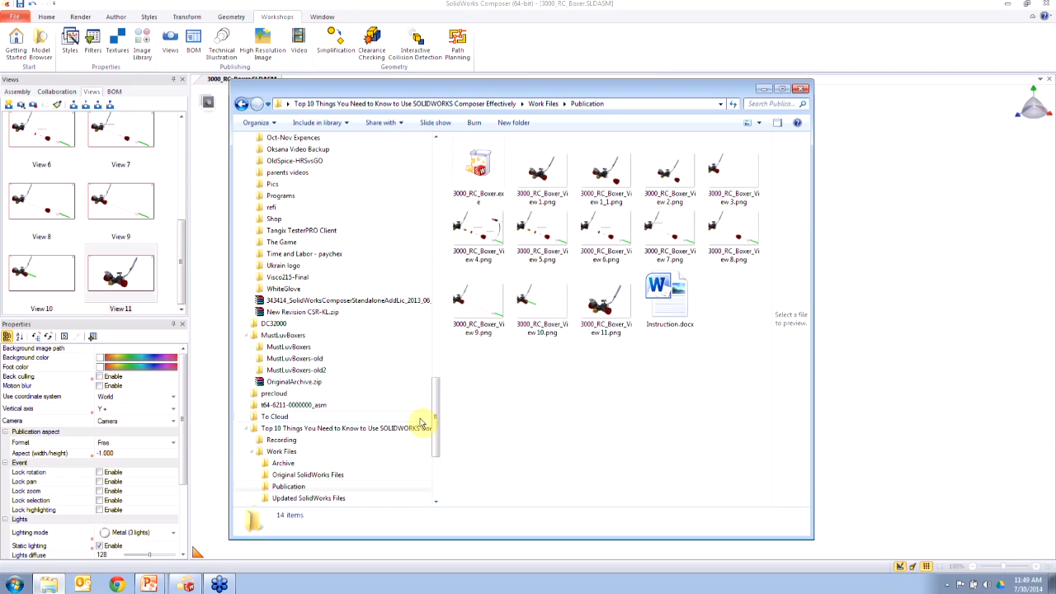
pyautogui.click(678, 324)
pyautogui.click(477, 182)
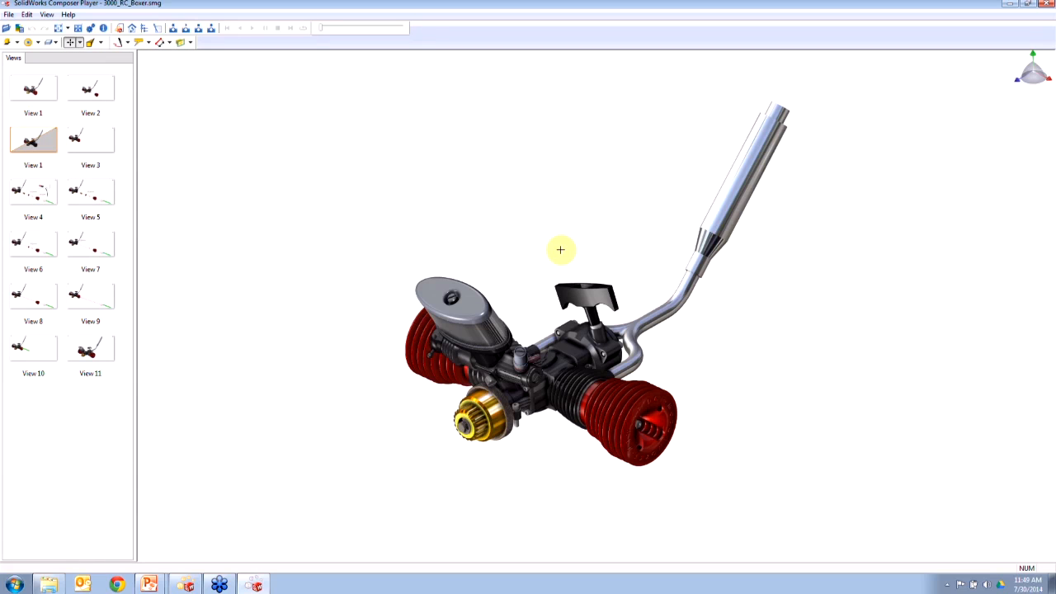
pyautogui.moveTo(566, 218); pyautogui.dragTo(561, 207)
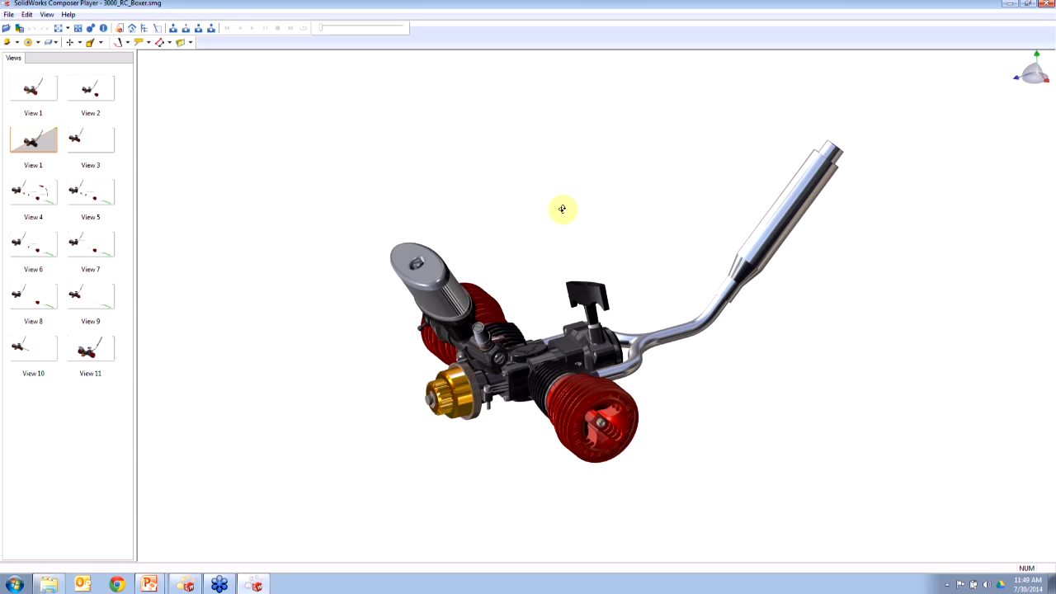
# Step: Play View 5, View 6 and View 7 in succession in the packaged file
pyautogui.click(90, 198)
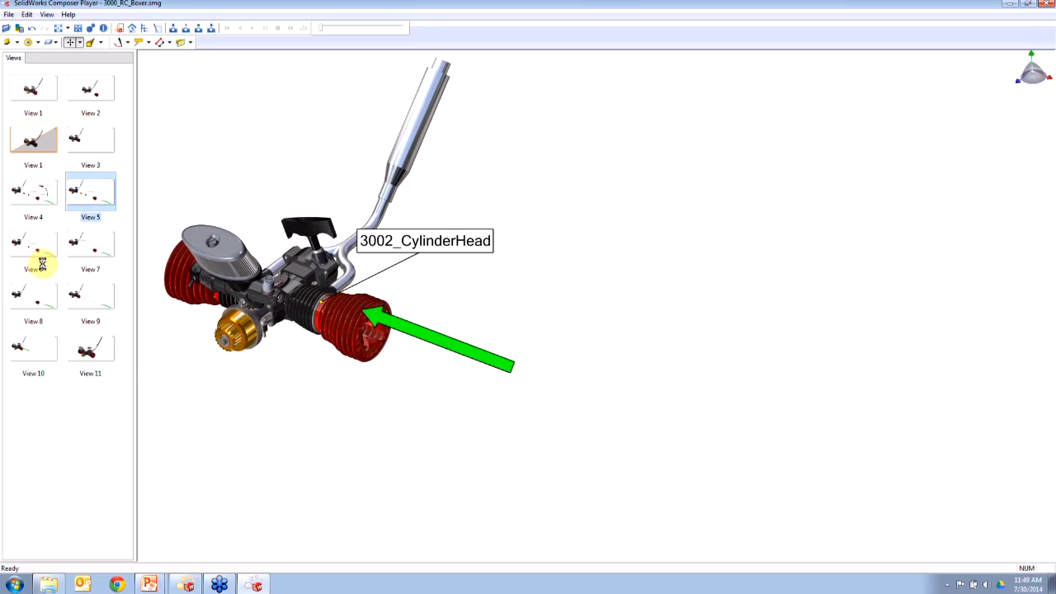
pyautogui.click(12, 243)
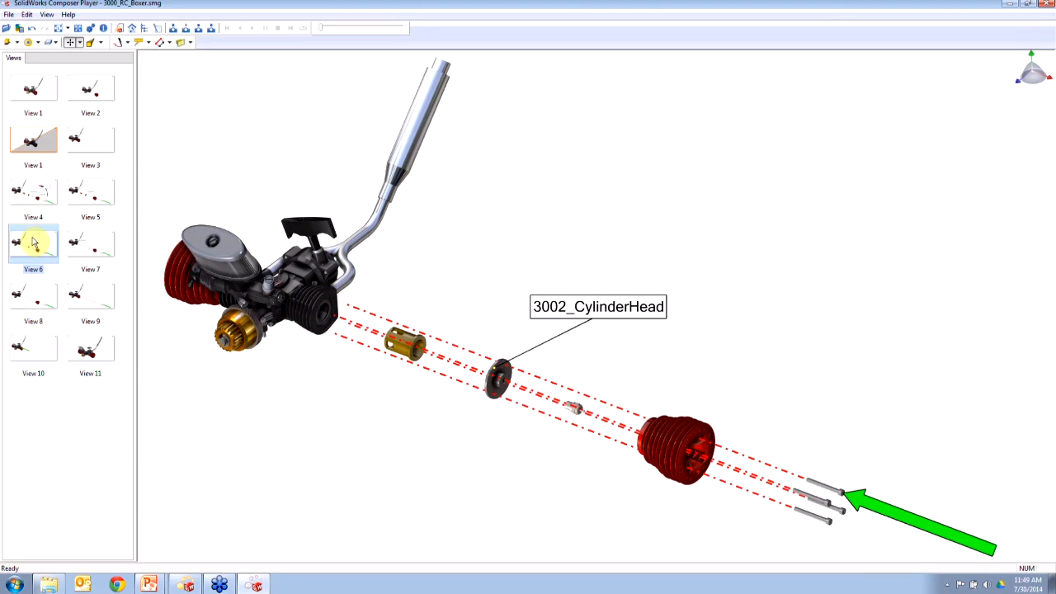
pyautogui.click(107, 262)
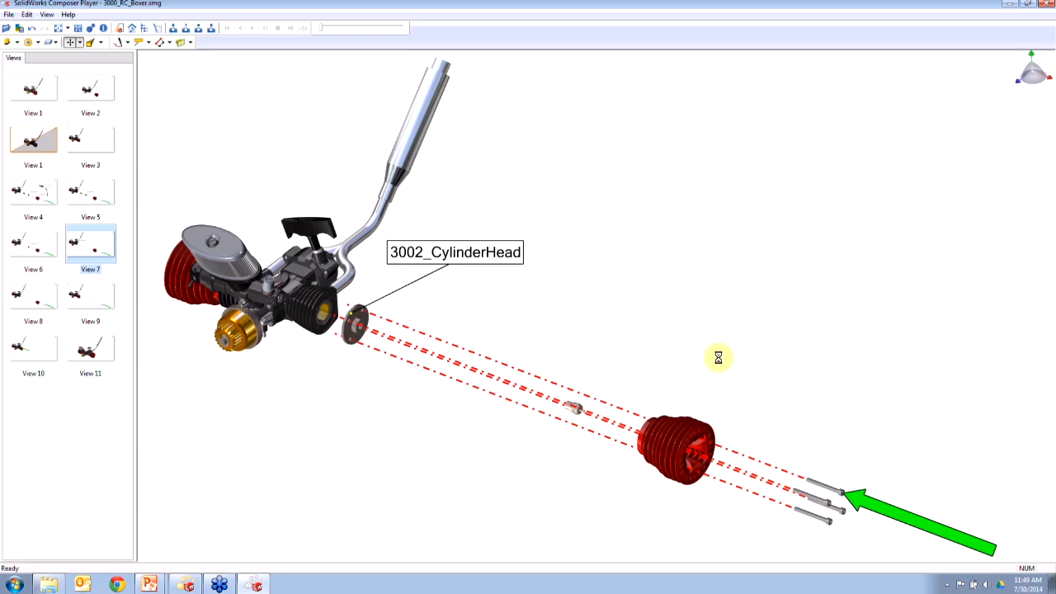
# Step: Examine the View 7 engine up close from other angles, temporarily hiding the gold toothed part over the flywheel, and close the Player
pyautogui.moveTo(656, 339); pyautogui.dragTo(702, 337, button='right')
pyautogui.click(629, 373)
pyautogui.moveTo(586, 415); pyautogui.dragTo(609, 413, button='right')
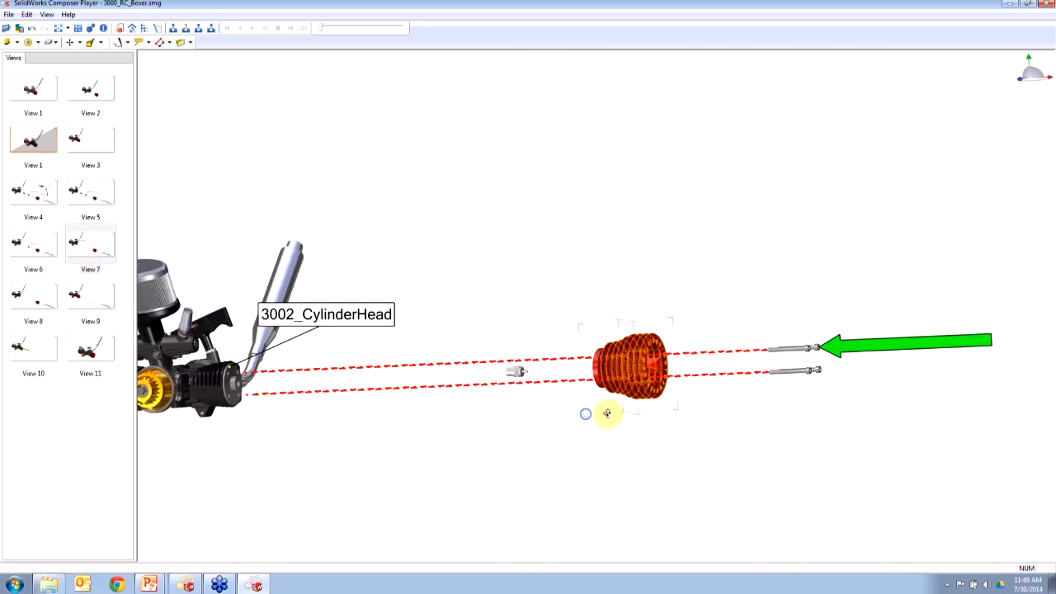
pyautogui.press('h')
pyautogui.moveTo(402, 413); pyautogui.dragTo(587, 459, button='middle')
pyautogui.scroll(5, 453, 451)
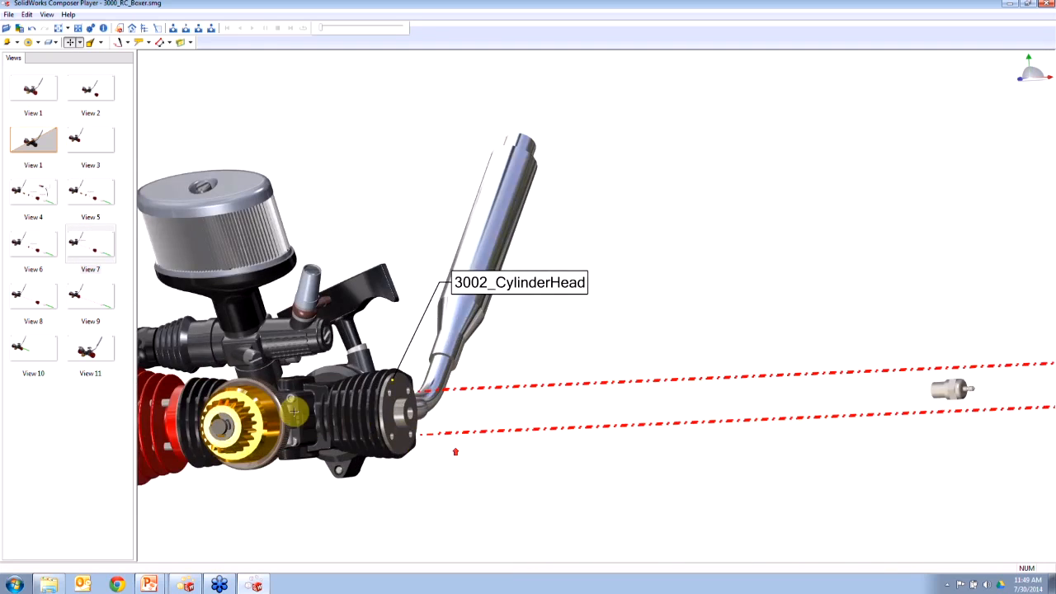
pyautogui.moveTo(321, 411); pyautogui.dragTo(500, 425, button='middle')
pyautogui.click(499, 425)
pyautogui.press('h')
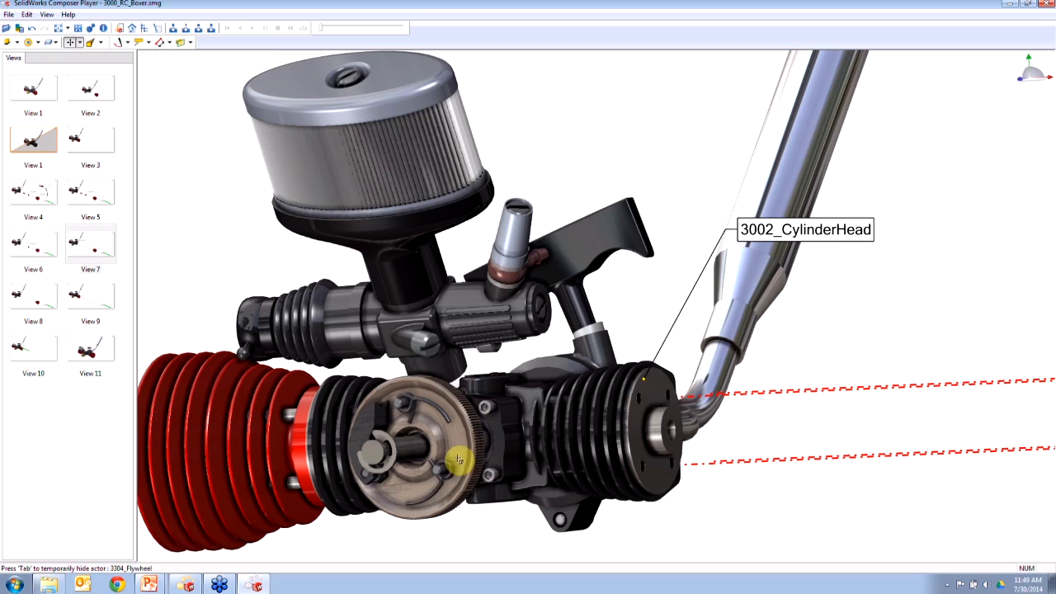
pyautogui.scroll(3, 441, 461)
pyautogui.scroll(3, 441, 459)
pyautogui.scroll(-4, 455, 443)
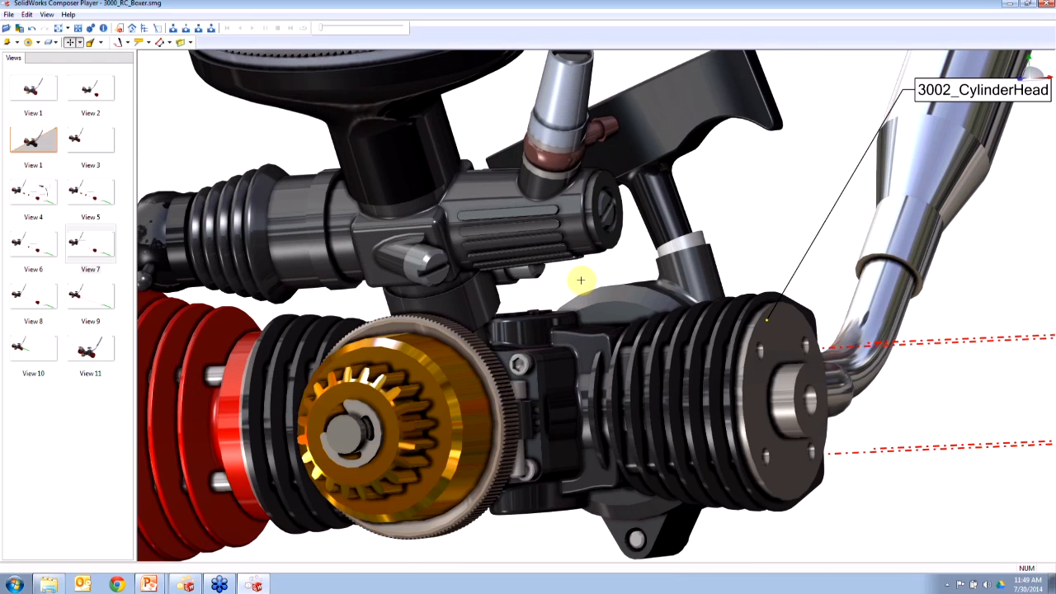
pyautogui.click(1052, 4)
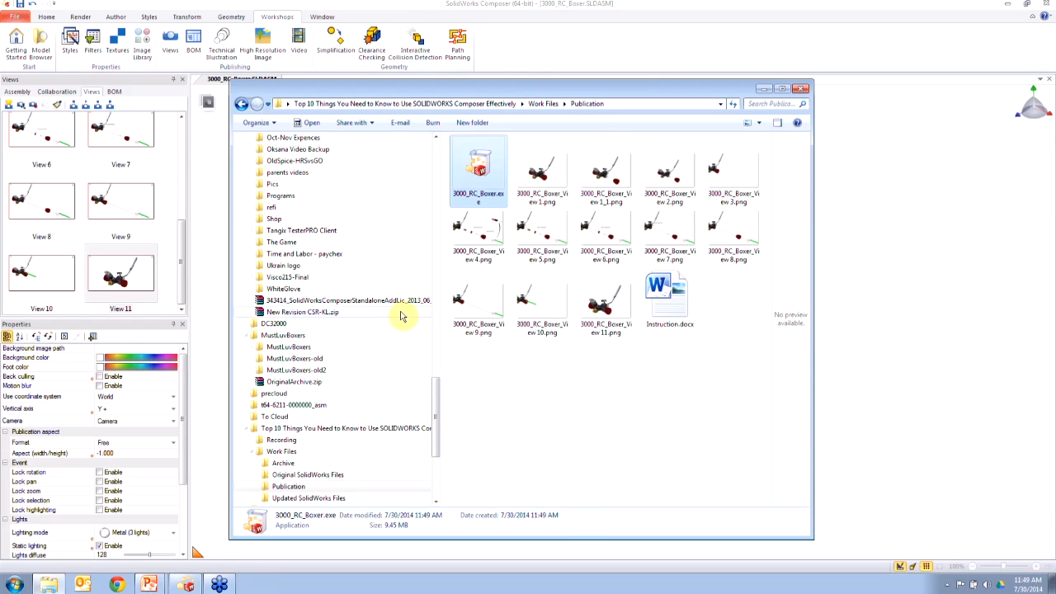
# Step: Switch to the PowerPoint slide show and advance to the #1 Compiling Documentation & Updating slide
pyautogui.click(620, 42)
pyautogui.hotkey('alt', 'Tab')
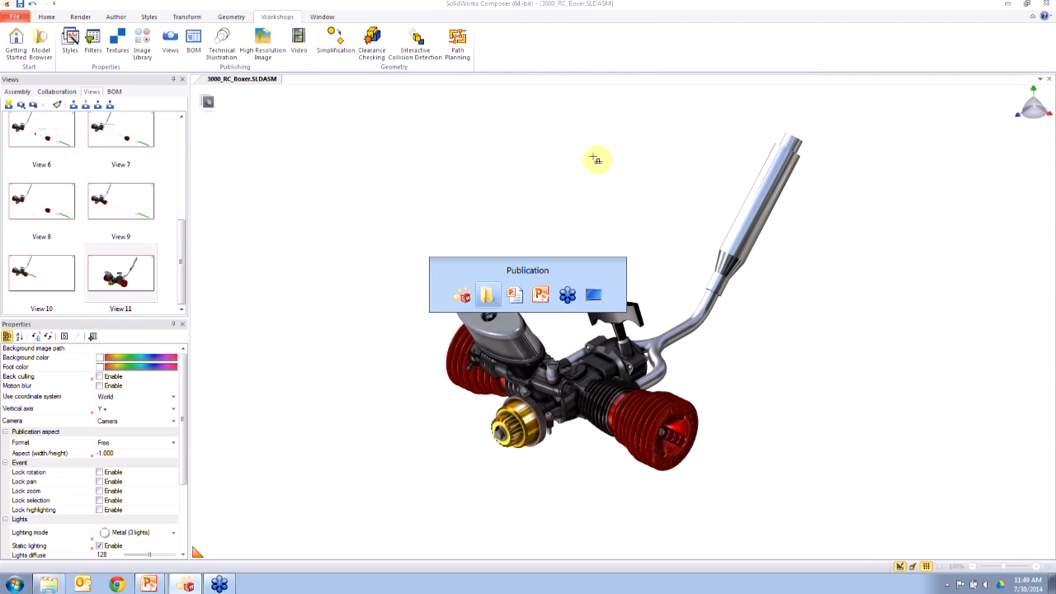
pyautogui.hotkey('alt', 'Tab')
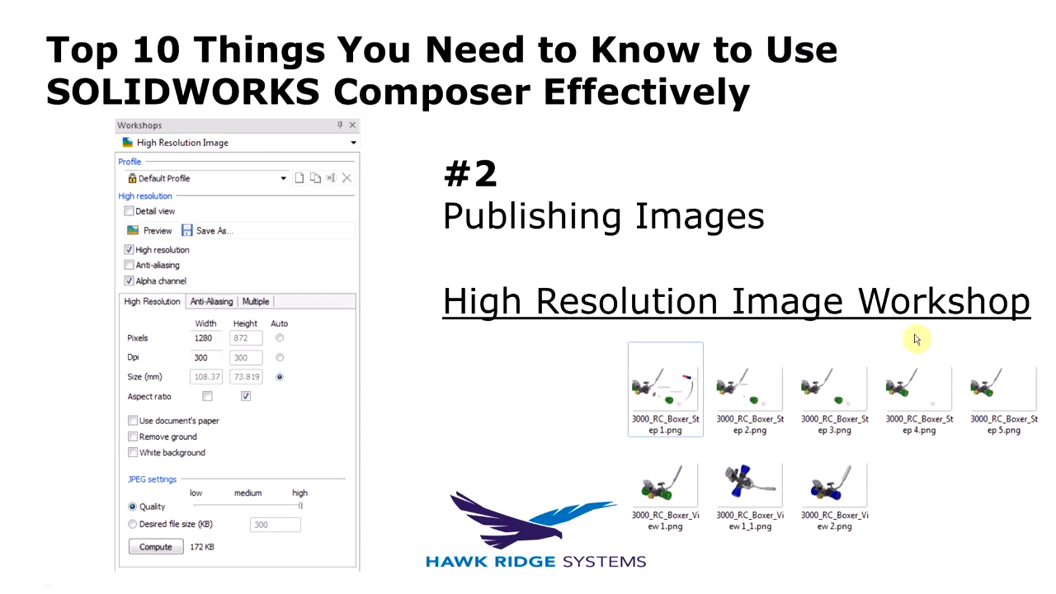
pyautogui.click(535, 371)
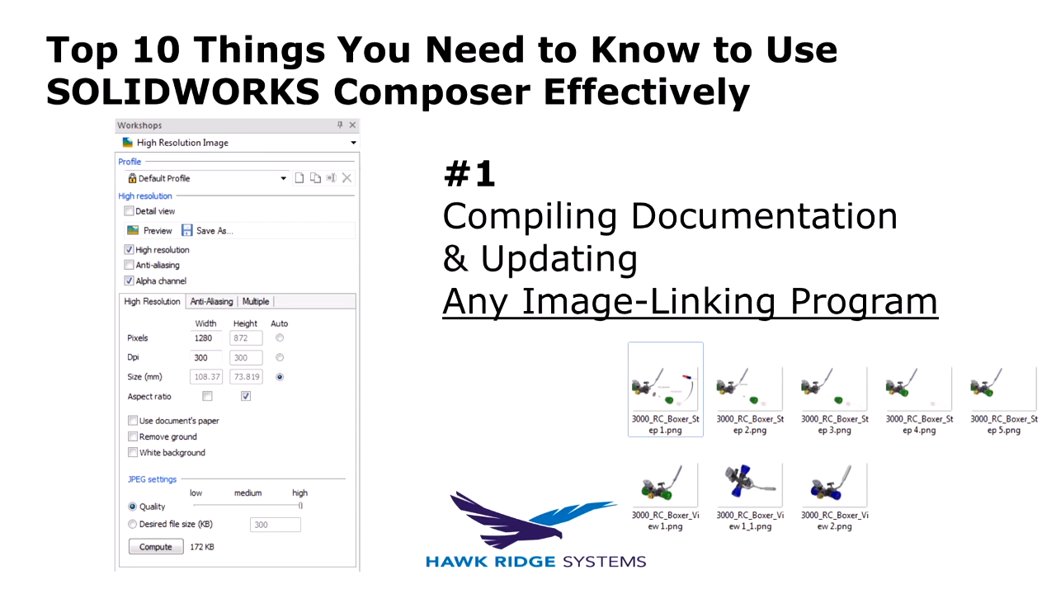
# Step: Return to the Publication folder and open Instruction.docx in Microsoft Word
pyautogui.hotkey('alt', 'Tab')
pyautogui.hotkey('alt', 'Tab')
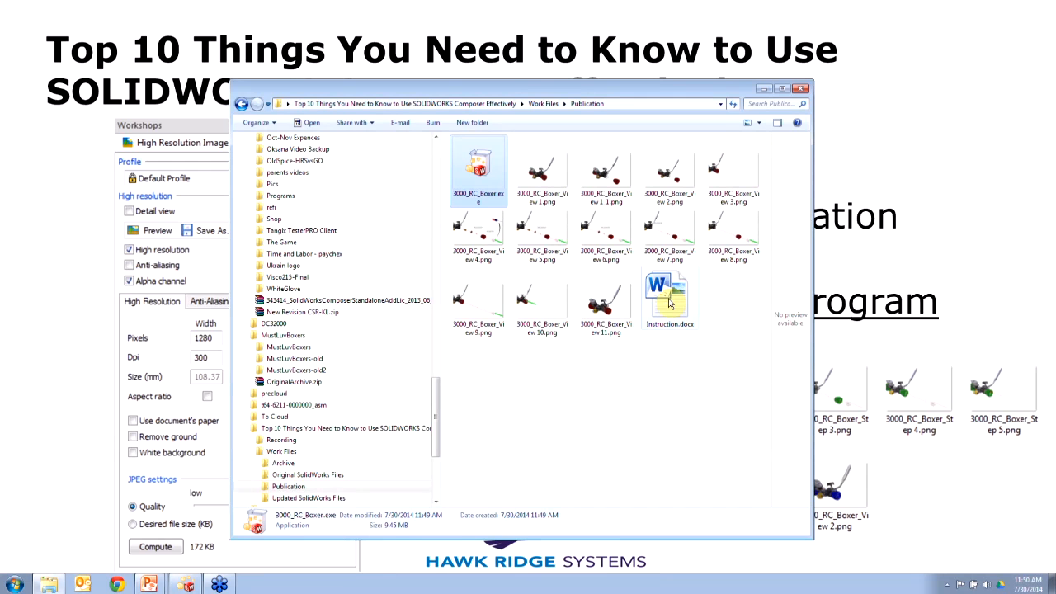
pyautogui.click(671, 304)
pyautogui.doubleClick(672, 305)
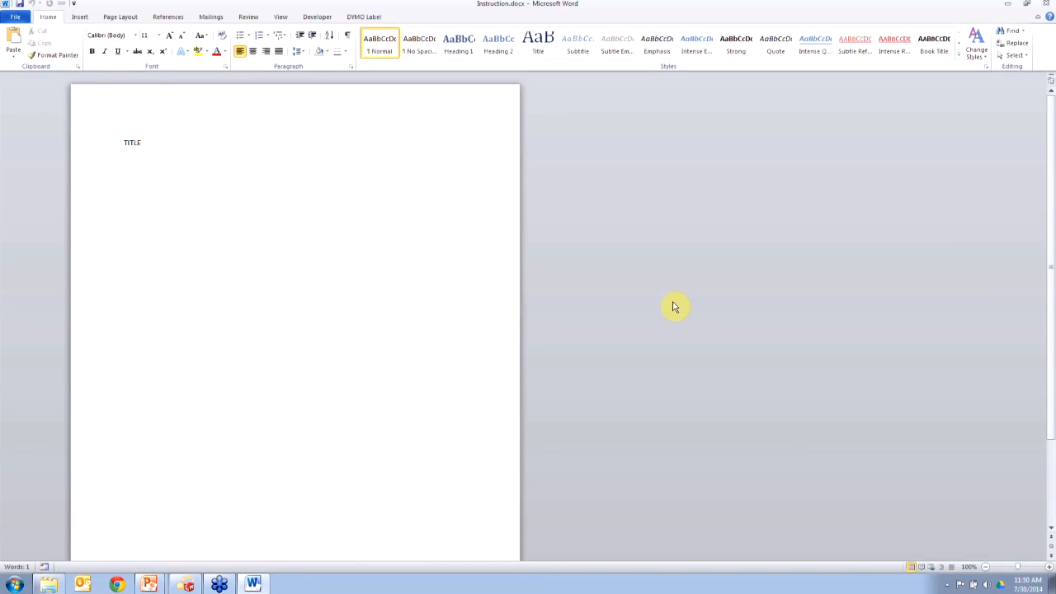
# Step: Replace the TITLE placeholder with Instruction and insert a table with two columns and six rows below it
pyautogui.doubleClick(161, 150)
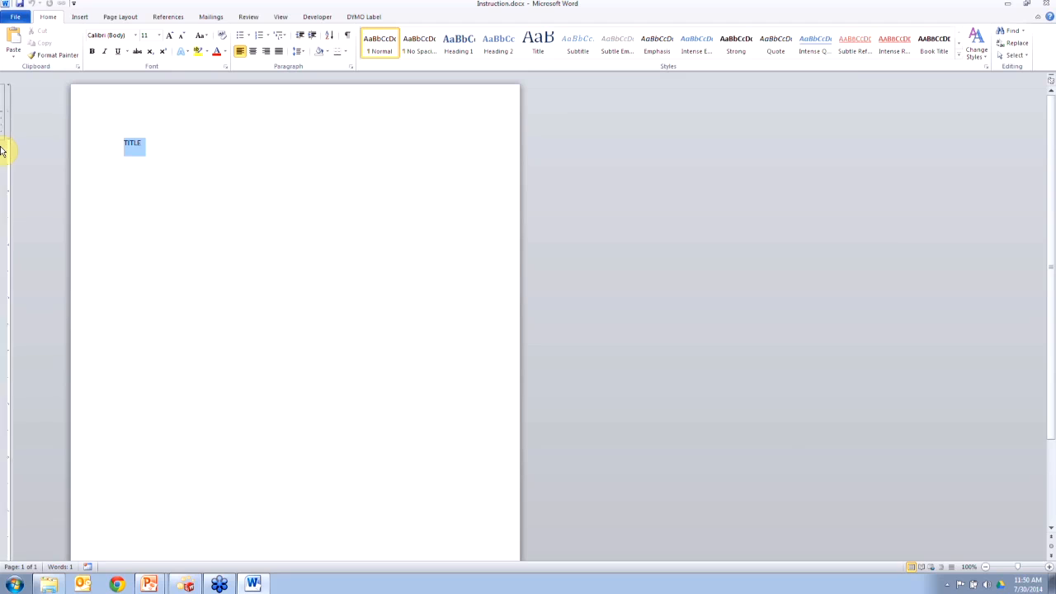
pyautogui.write('Instruction')
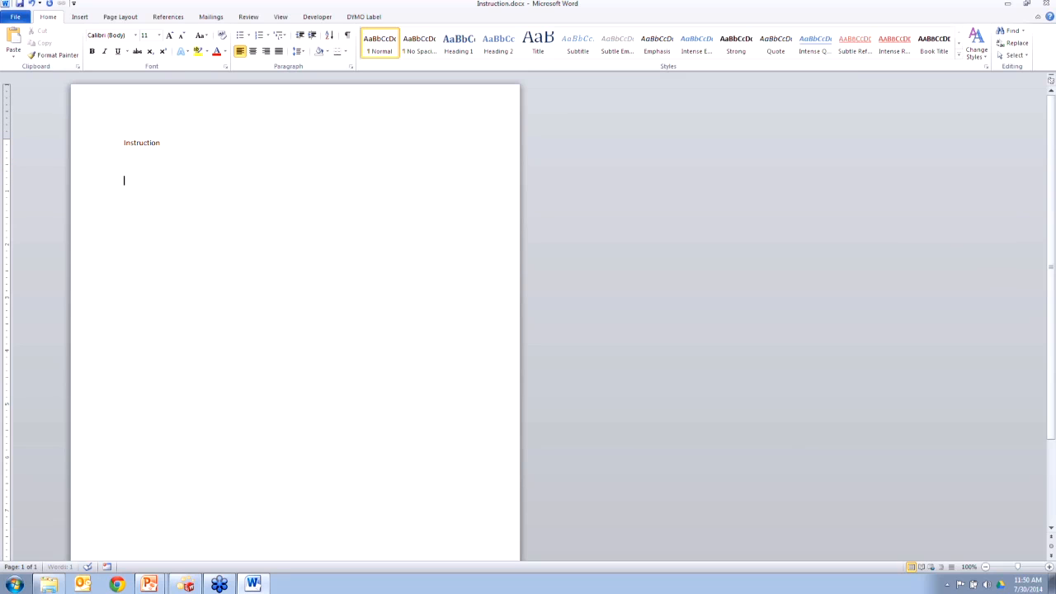
pyautogui.click(80, 17)
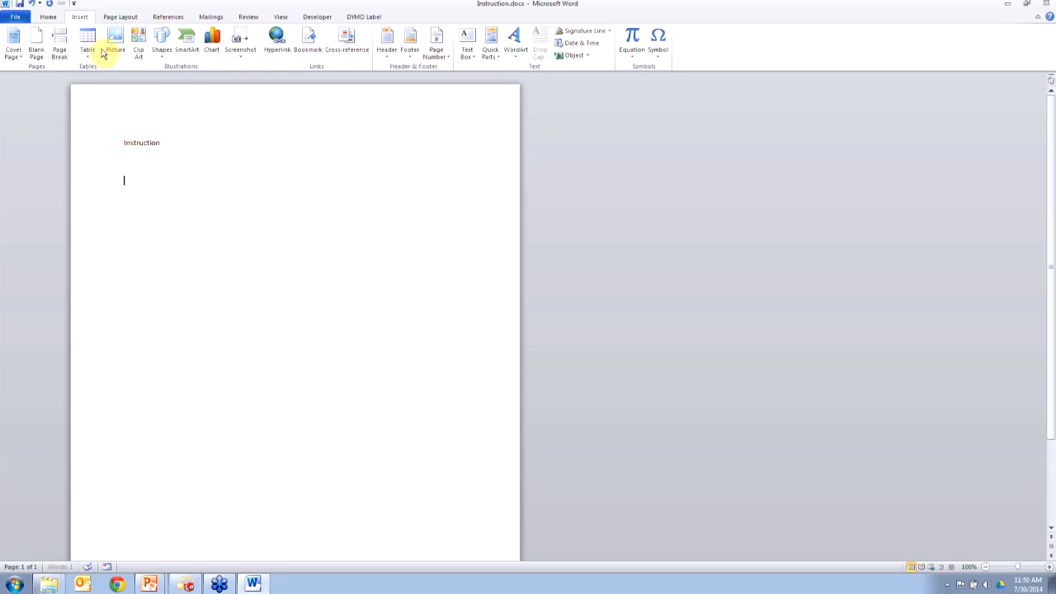
pyautogui.click(89, 46)
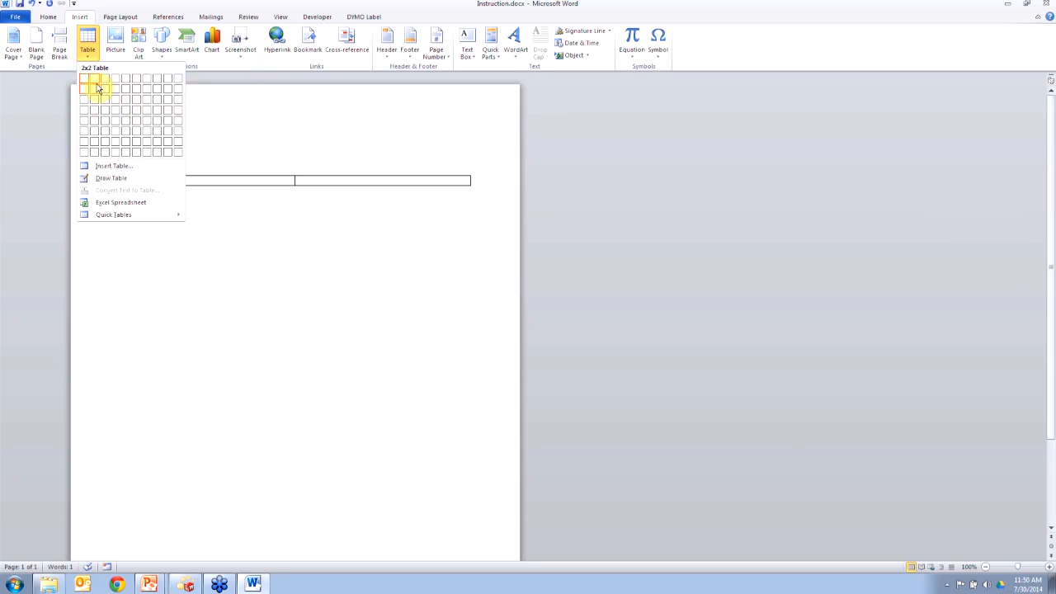
pyautogui.click(94, 130)
pyautogui.click(284, 392)
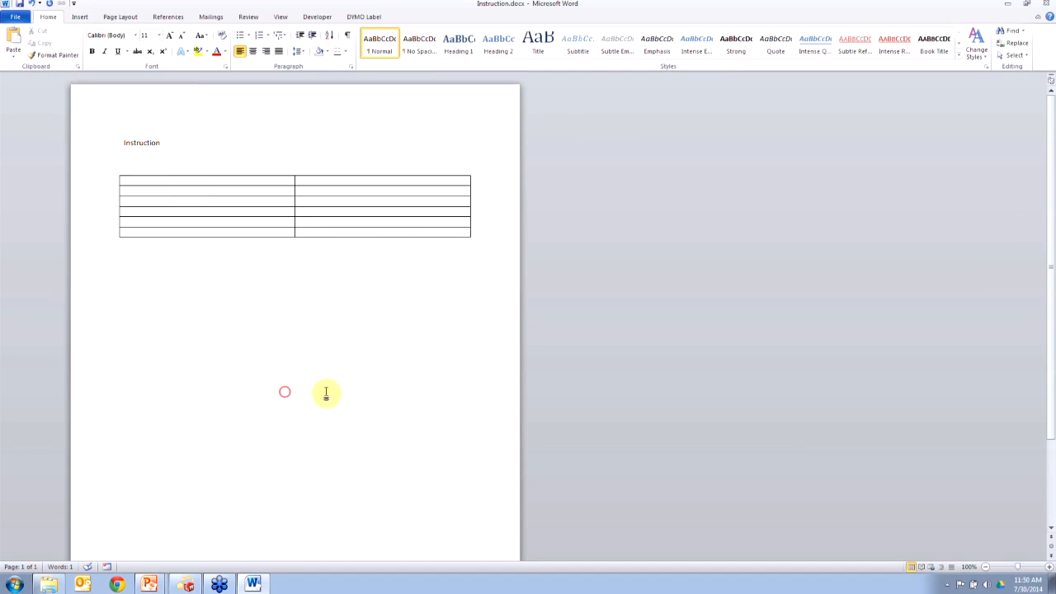
# Step: Start inserting a picture in the table's first cell and browse to the Publication folder inside Work Files
pyautogui.click(147, 181)
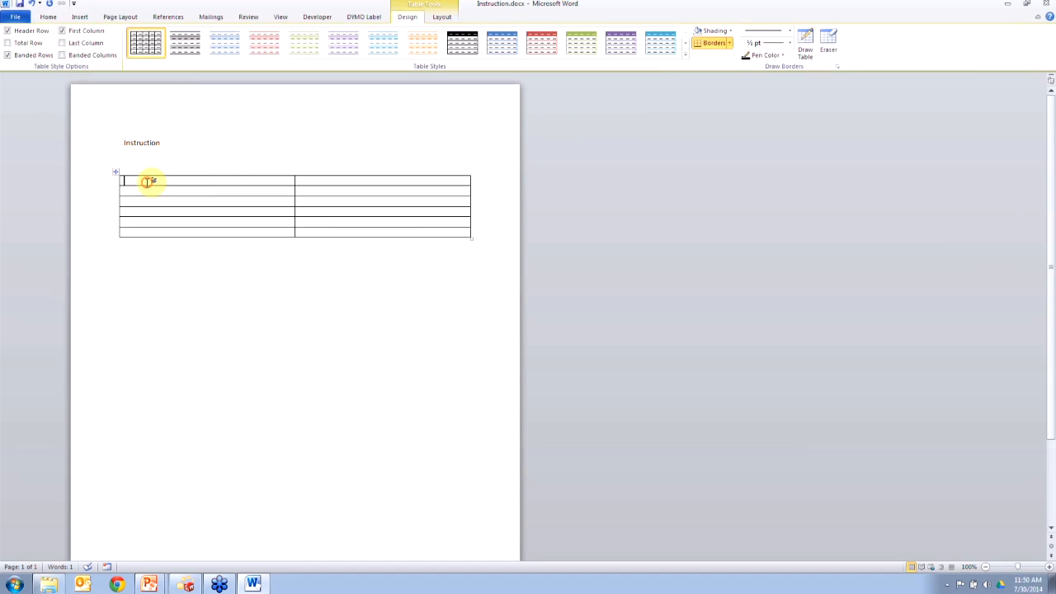
pyautogui.click(81, 20)
pyautogui.click(121, 40)
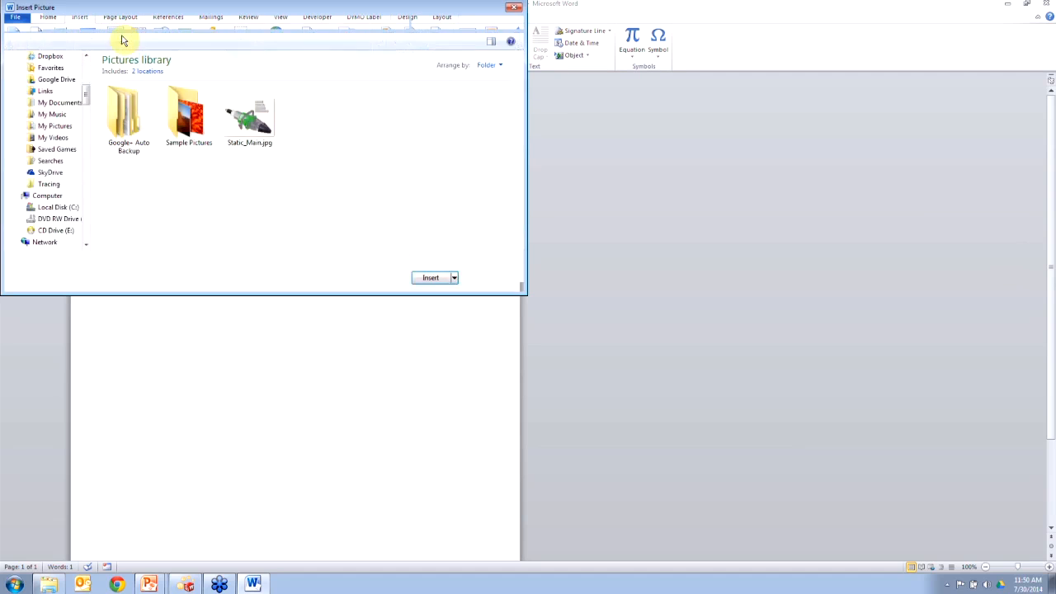
pyautogui.click(38, 107)
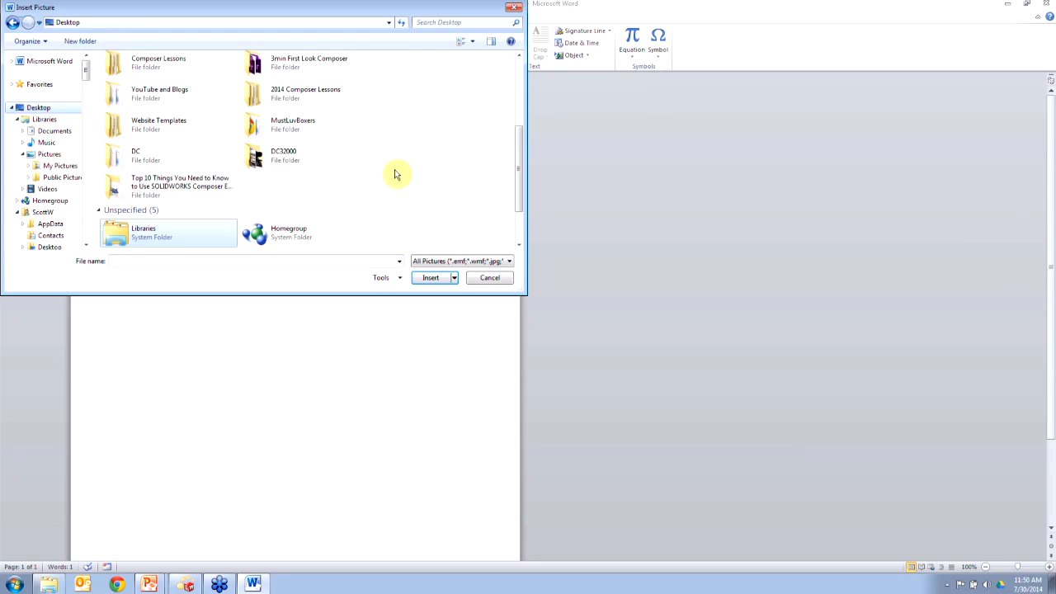
pyautogui.scroll(1, 435, 160)
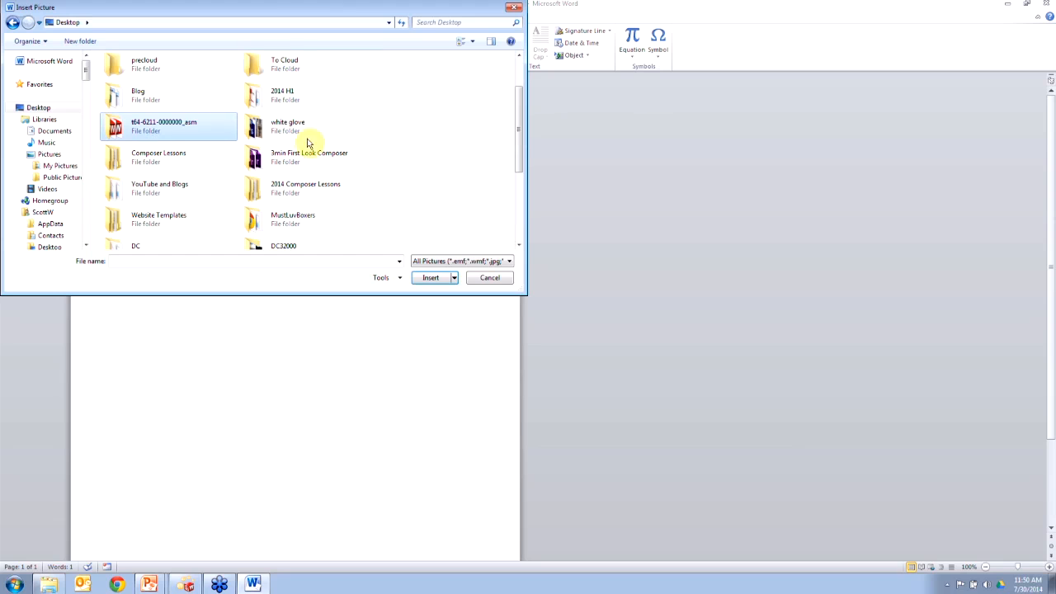
pyautogui.scroll(-2, 307, 144)
pyautogui.doubleClick(189, 117)
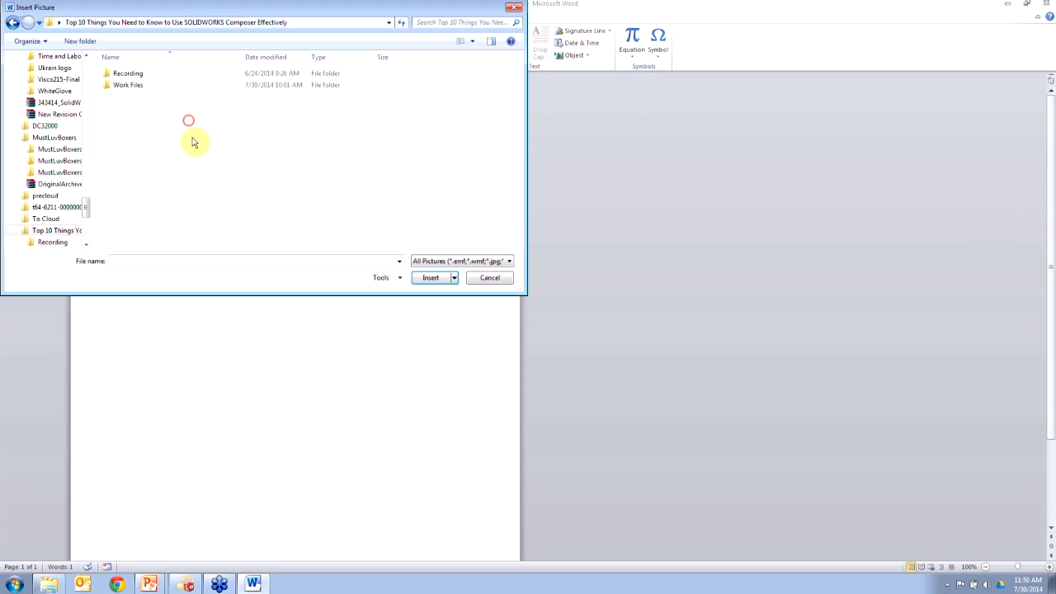
pyautogui.doubleClick(135, 87)
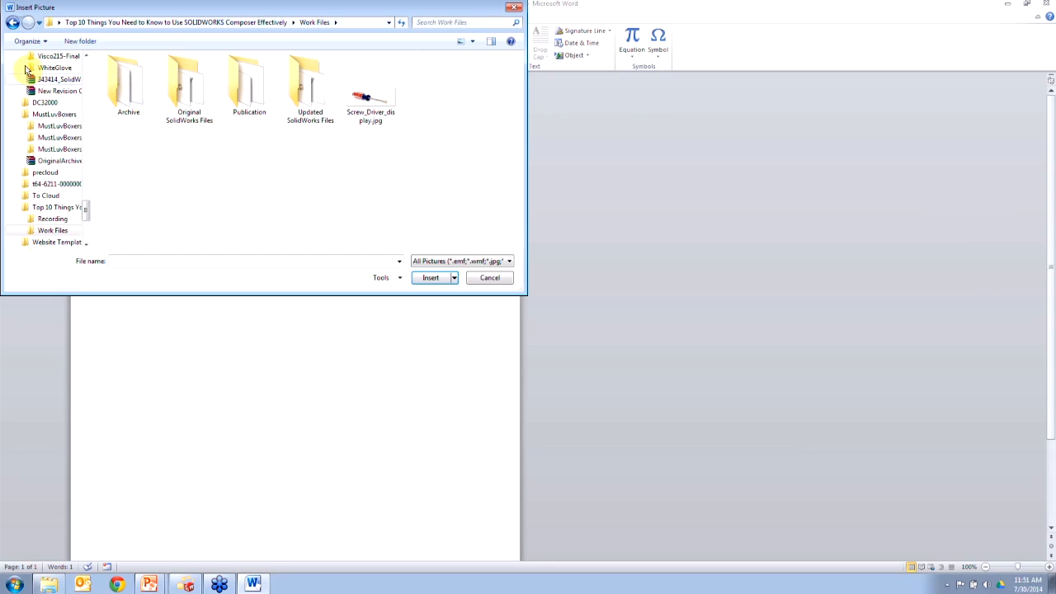
pyautogui.doubleClick(250, 94)
pyautogui.click(173, 7)
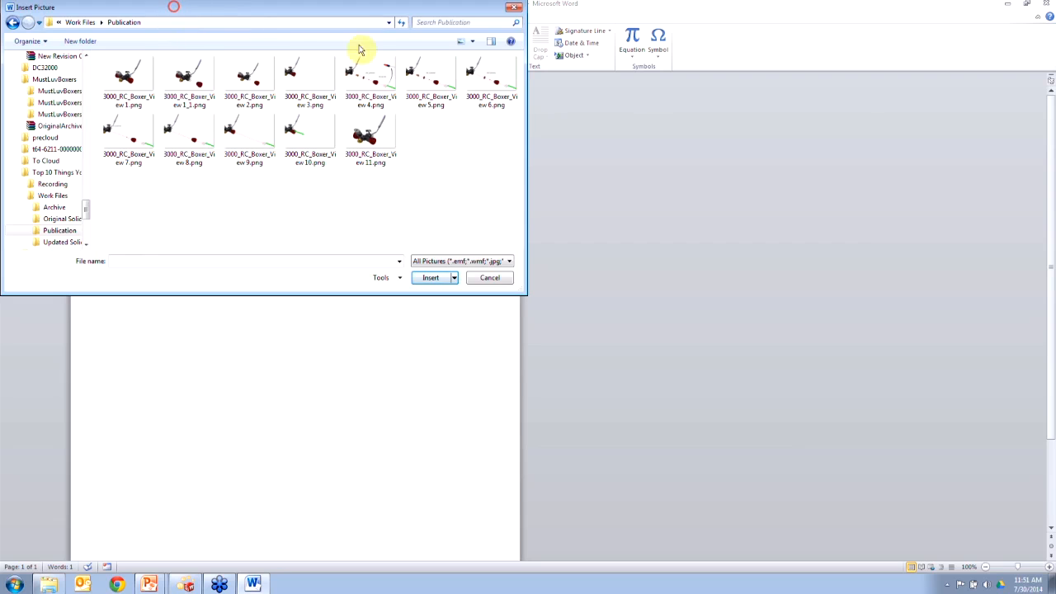
pyautogui.moveTo(361, 49); pyautogui.dragTo(509, 94)
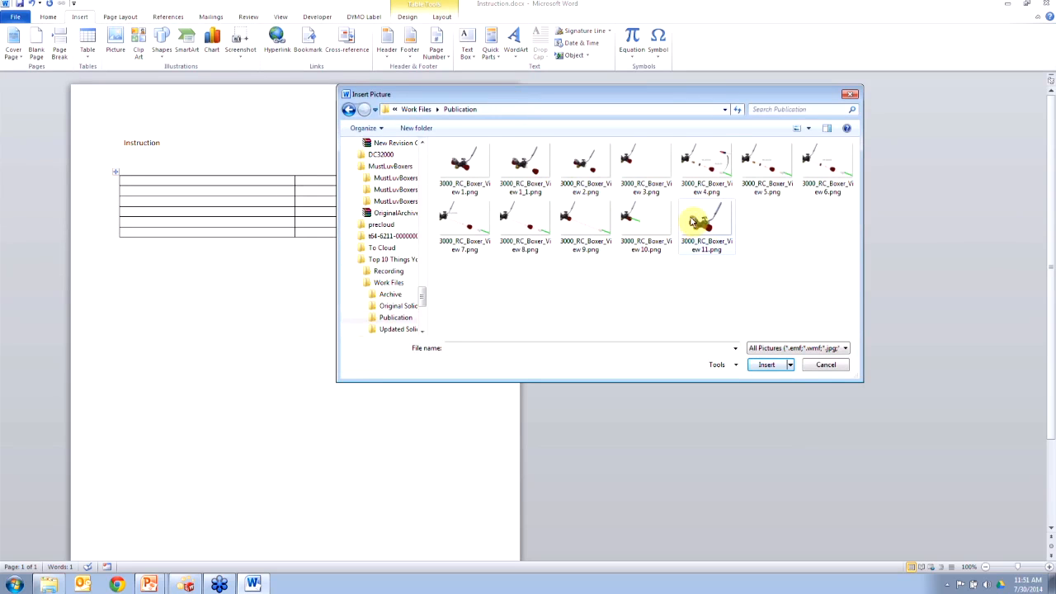
# Step: Insert 3000_RC_Boxer_View 11.png into the first cell with the Insert and Link option
pyautogui.click(695, 221)
pyautogui.click(789, 369)
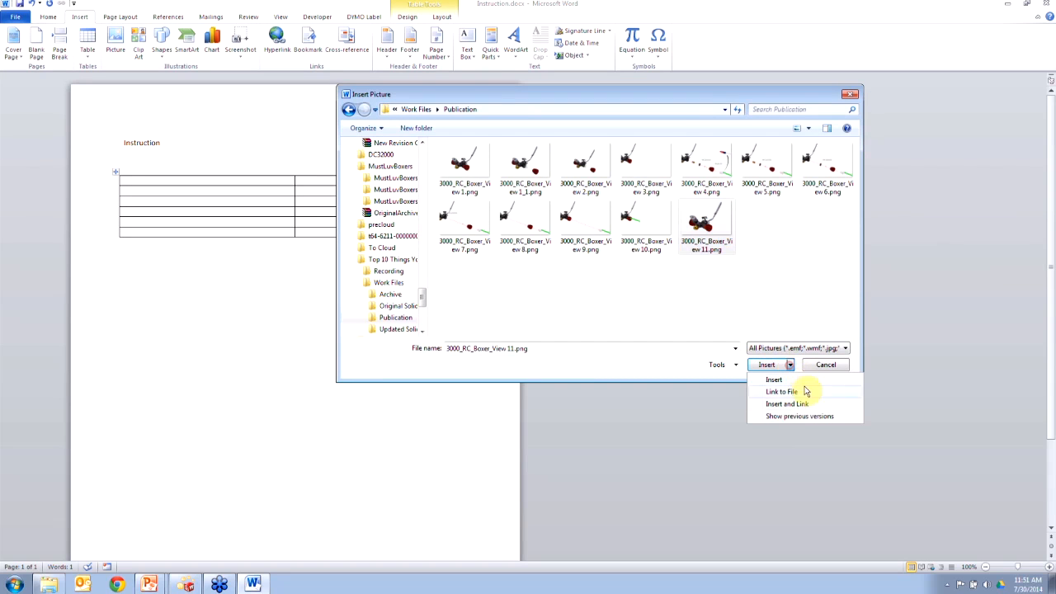
pyautogui.click(784, 407)
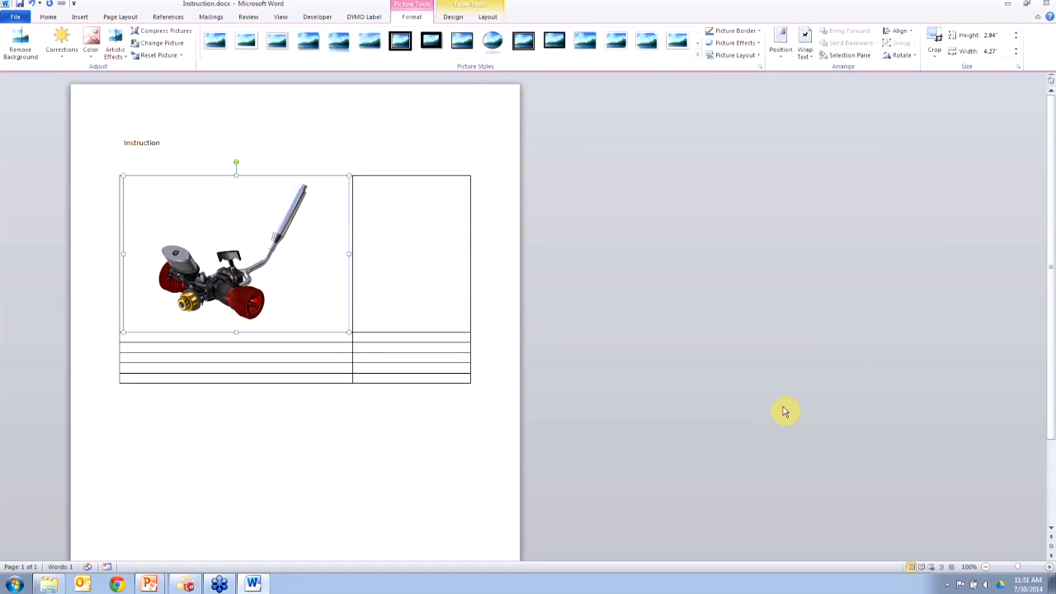
pyautogui.click(778, 408)
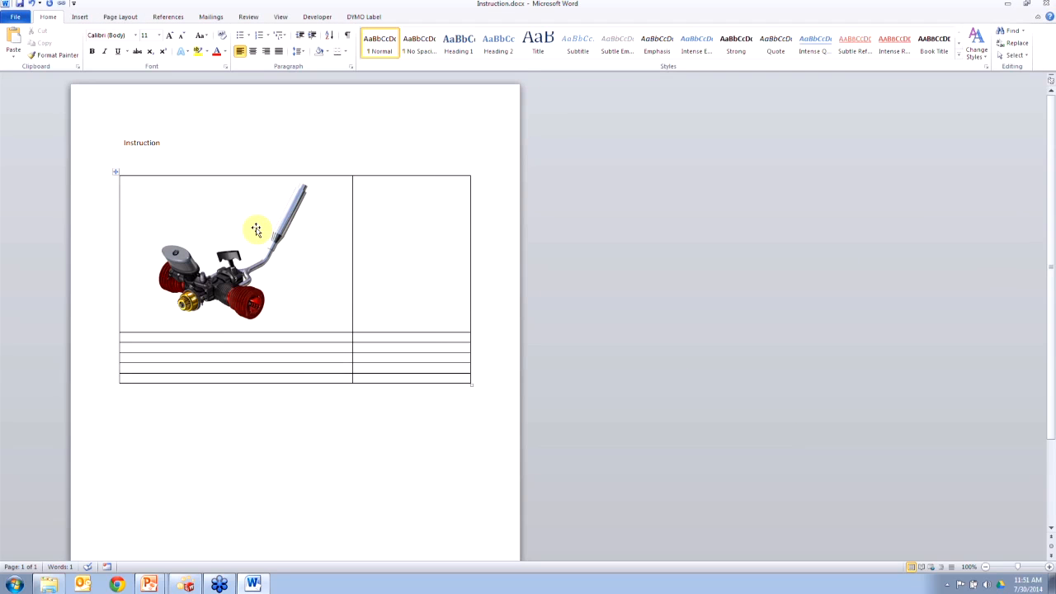
# Step: Insert 3000_RC_Boxer_View 4.png into the first cell of the second row with the Insert and Link option
pyautogui.click(231, 339)
pyautogui.rightClick(231, 339)
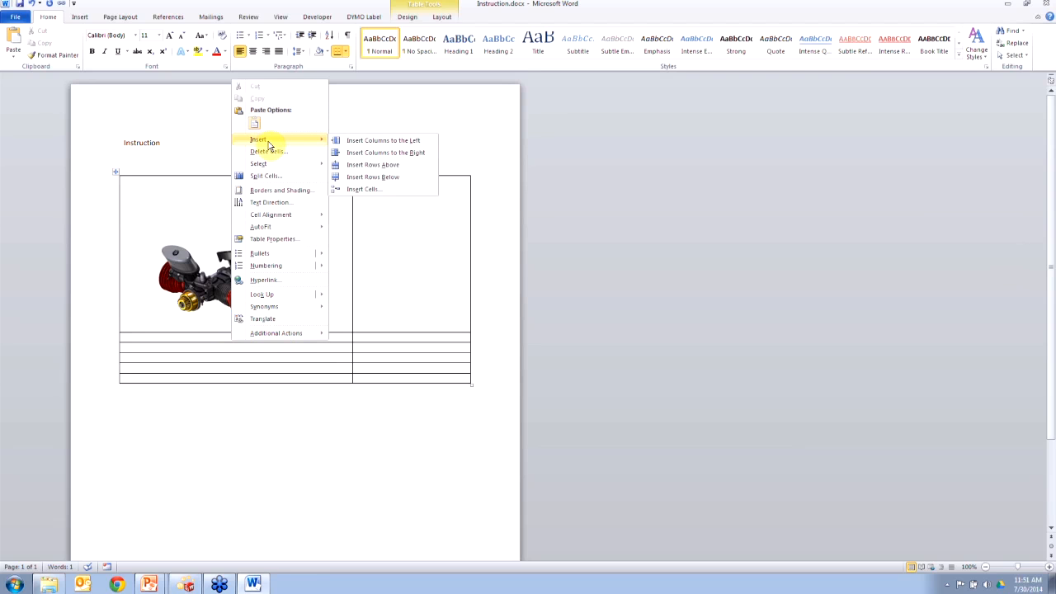
pyautogui.click(79, 17)
pyautogui.click(116, 43)
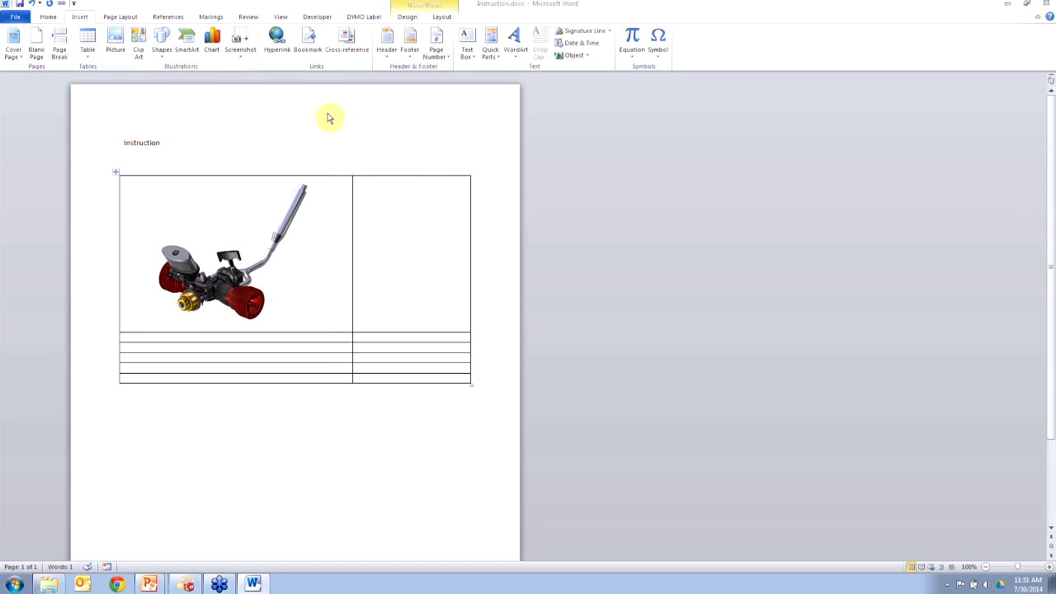
pyautogui.click(521, 231)
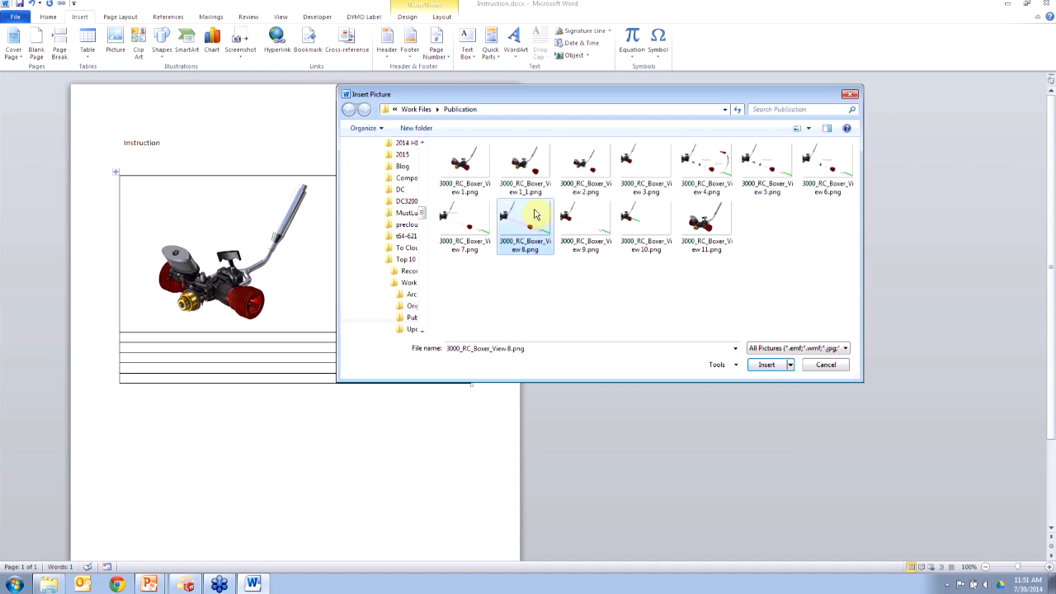
pyautogui.click(586, 227)
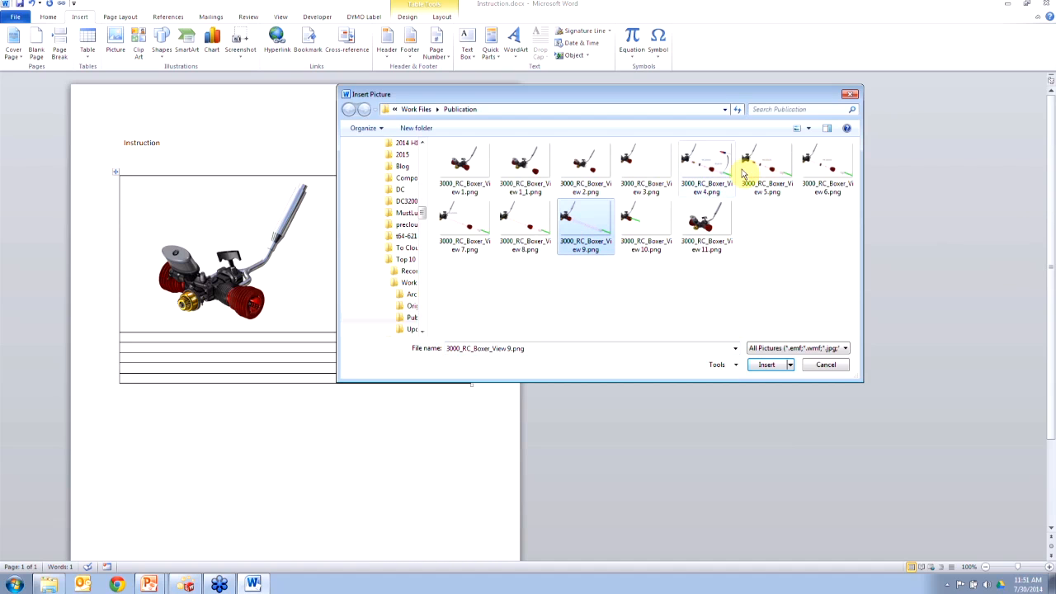
pyautogui.click(703, 163)
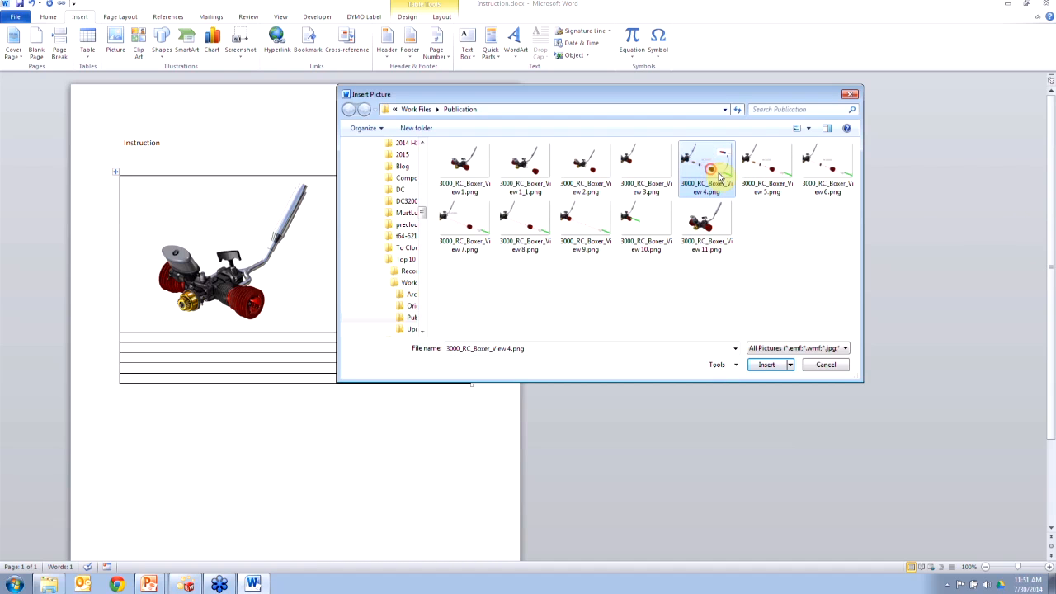
pyautogui.click(789, 365)
pyautogui.click(780, 406)
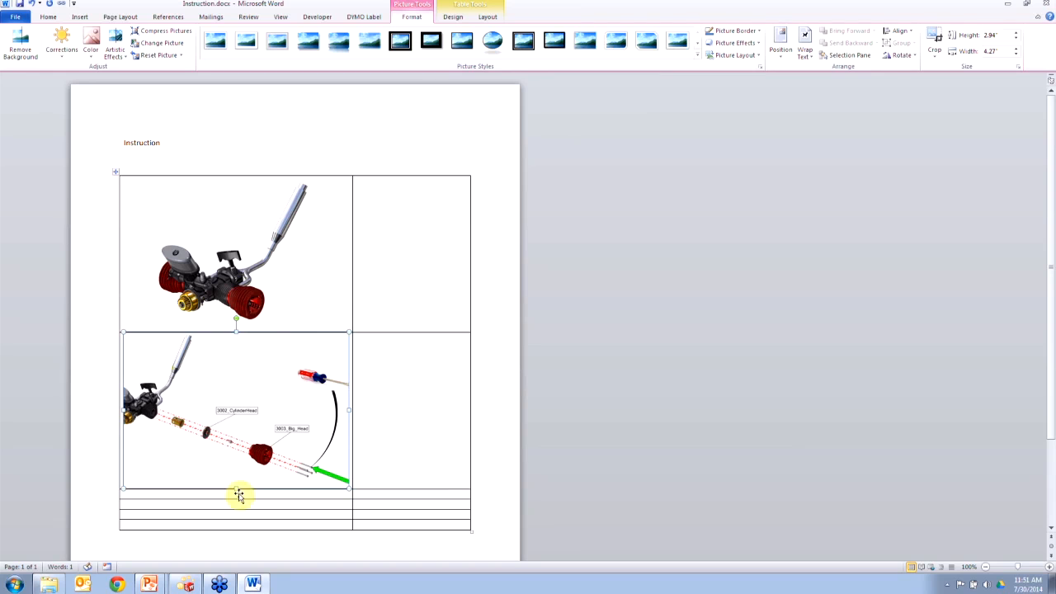
pyautogui.click(593, 420)
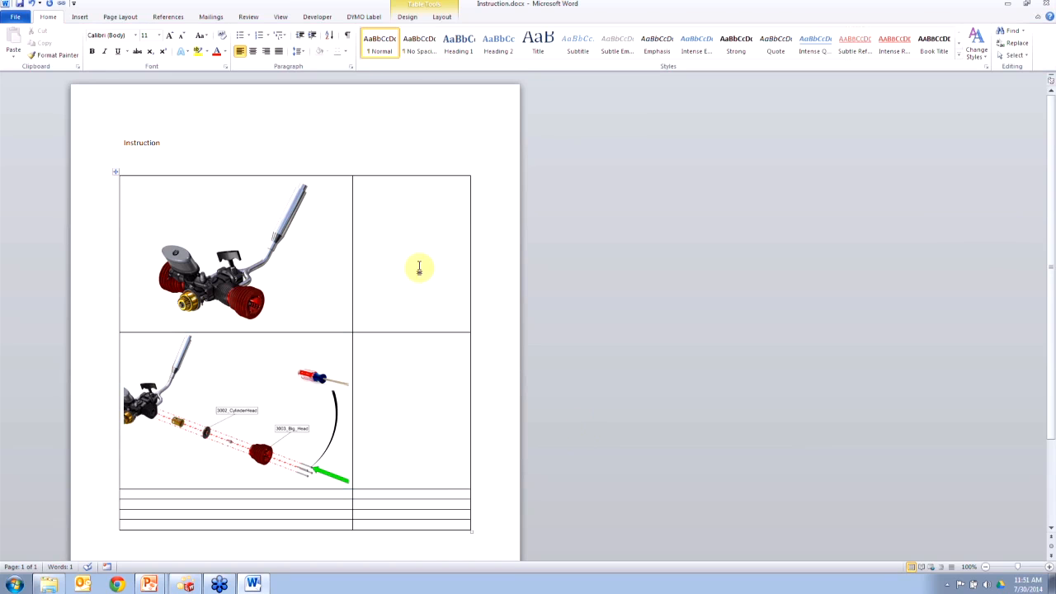
# Step: Enter TEST in the cell beside the View 11 image and save the document
pyautogui.click(404, 287)
pyautogui.write('TEST')
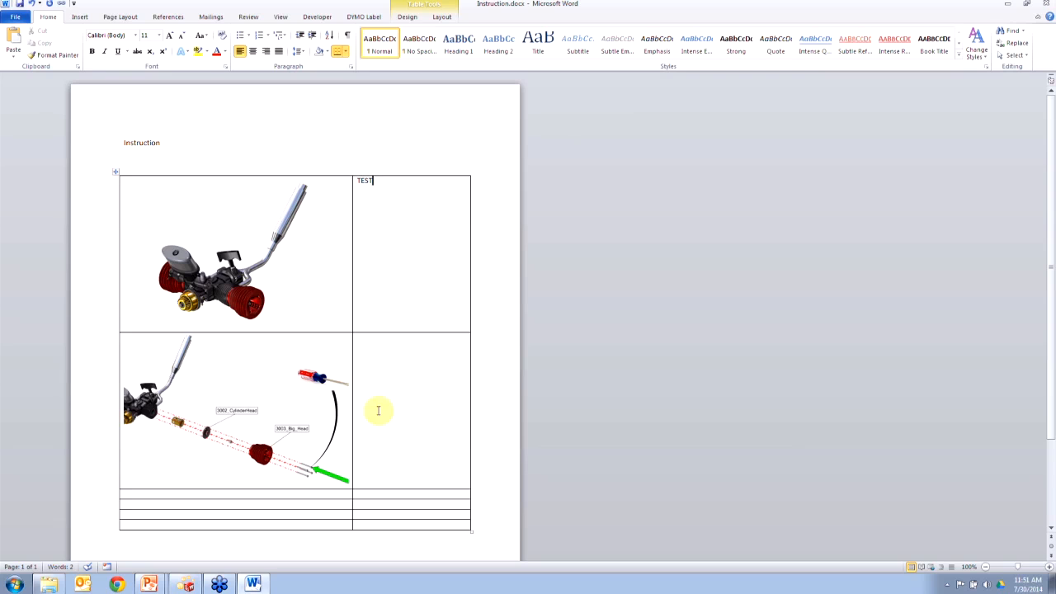
pyautogui.click(646, 427)
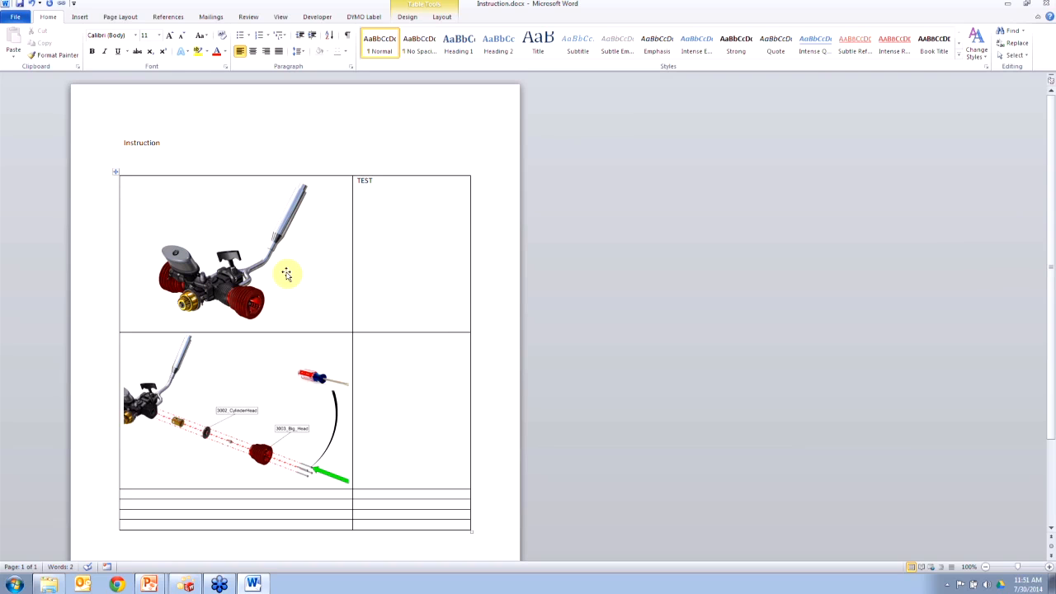
pyautogui.click(1045, 367)
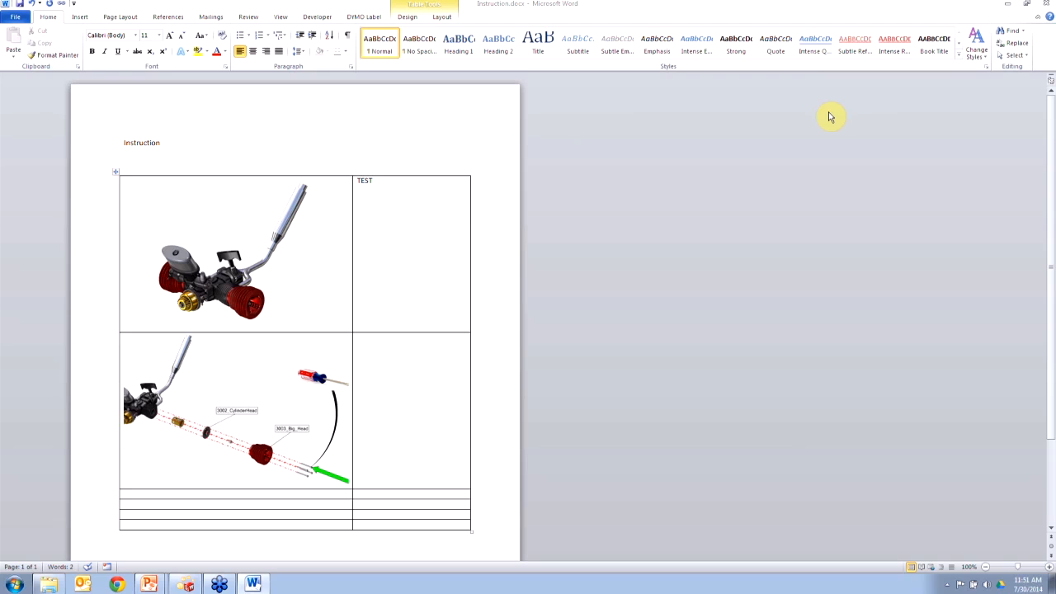
pyautogui.click(20, 4)
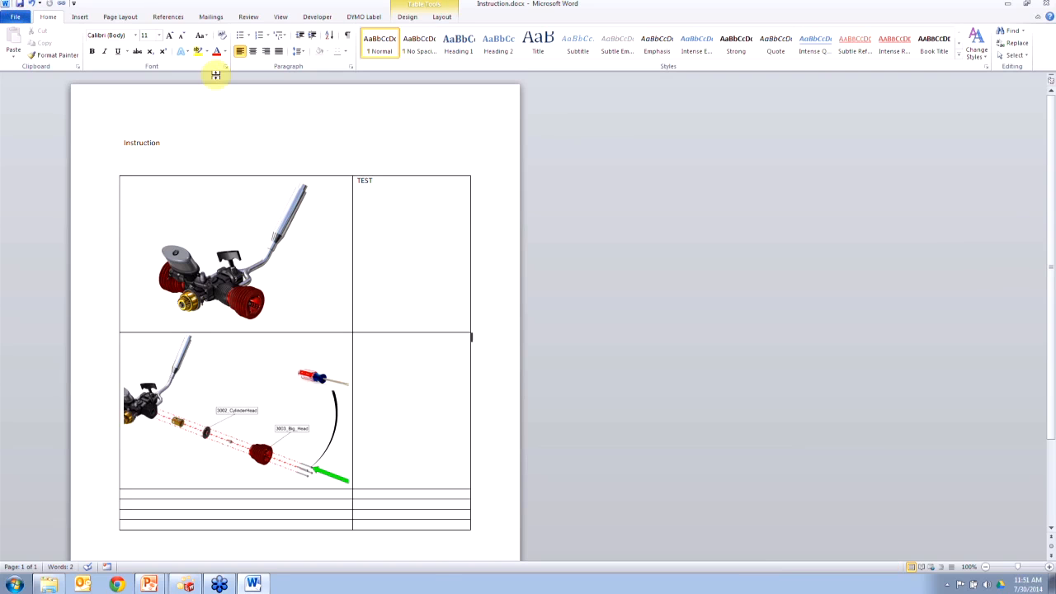
# Step: Switch to SolidWorks Composer and save the project as 3000_RC_Boxer.smg in the Publication folder
pyautogui.click(188, 589)
pyautogui.click(16, 16)
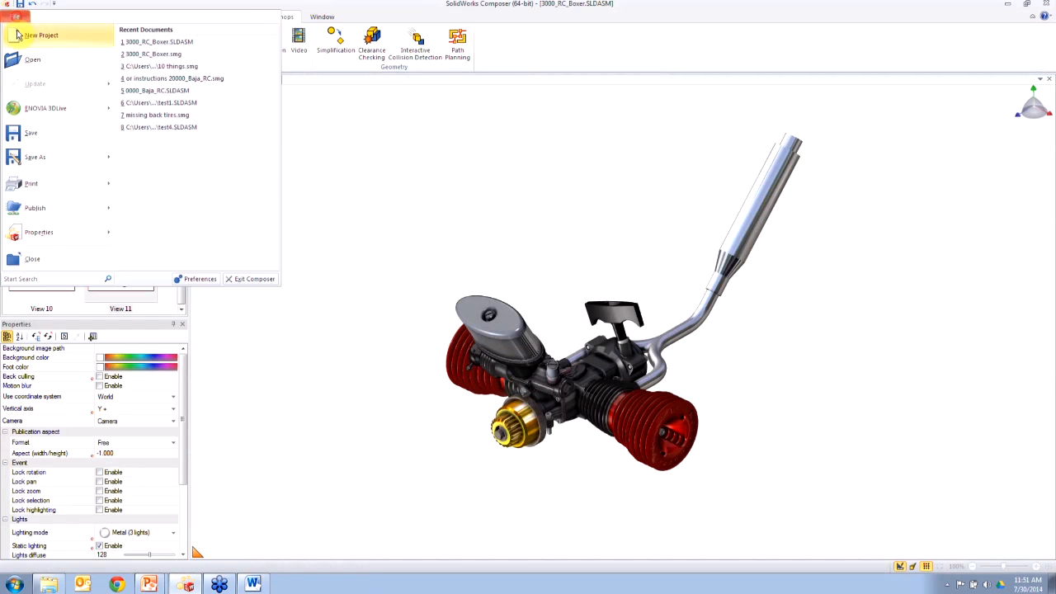
pyautogui.click(51, 152)
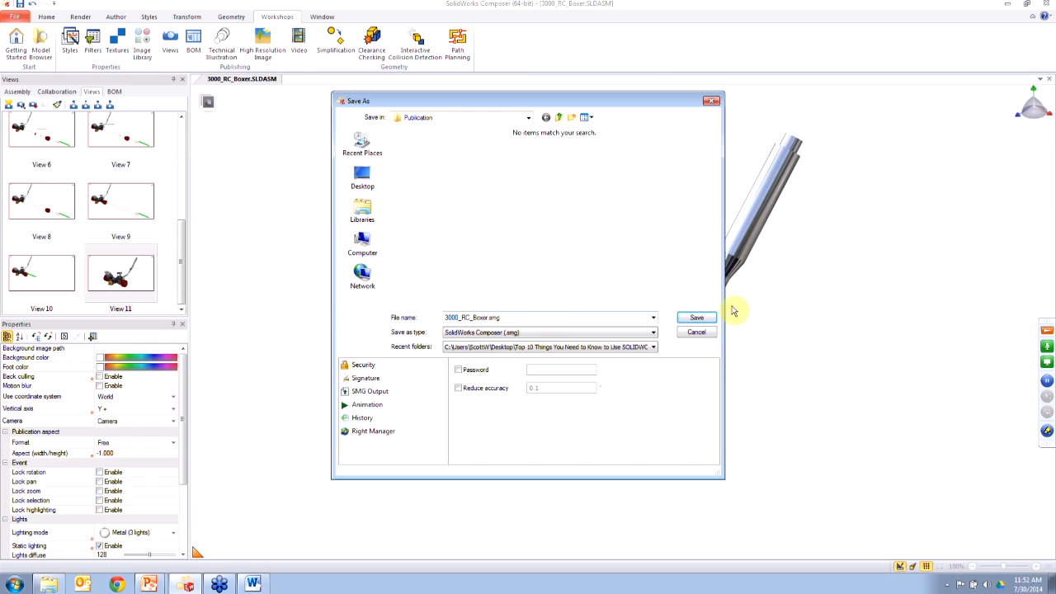
pyautogui.click(696, 318)
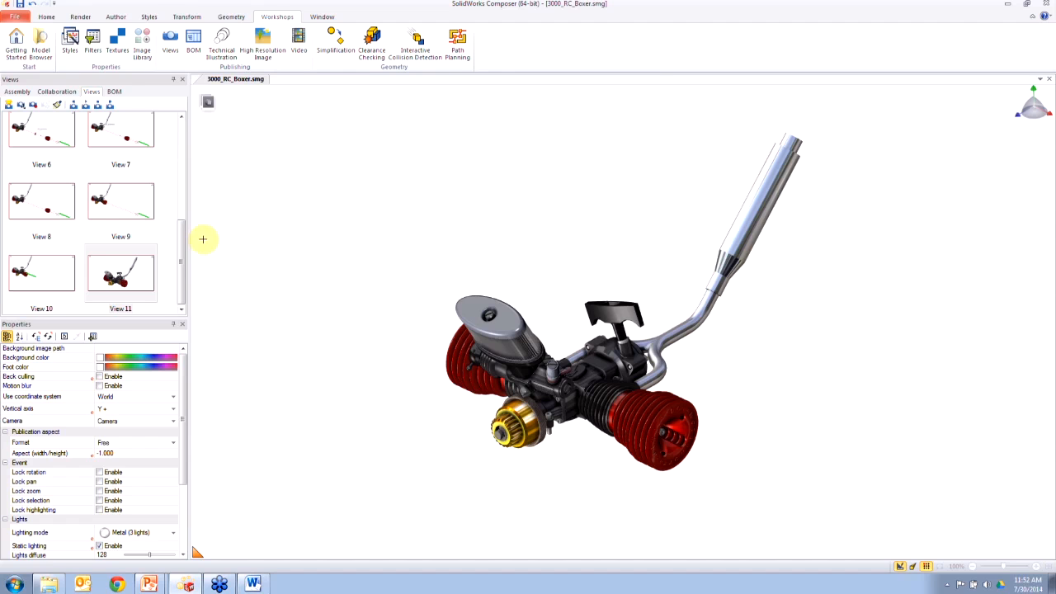
# Step: Activate View 1 and start updating the project from a file, limiting the file type to SolidWorks Assembly (.sldasm)
pyautogui.moveTo(182, 244); pyautogui.dragTo(188, 112)
pyautogui.click(48, 152)
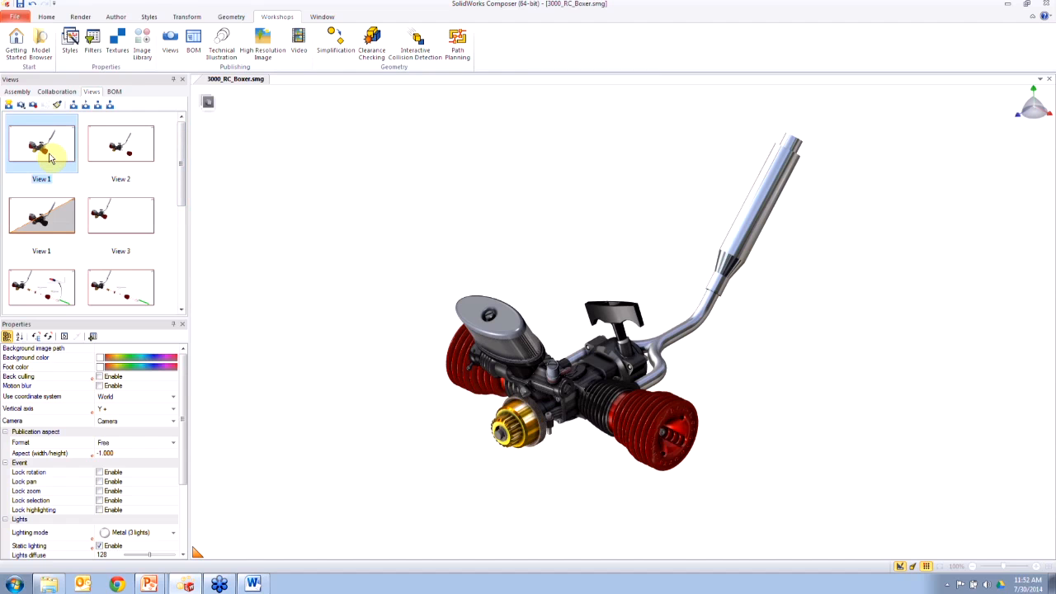
pyautogui.click(9, 17)
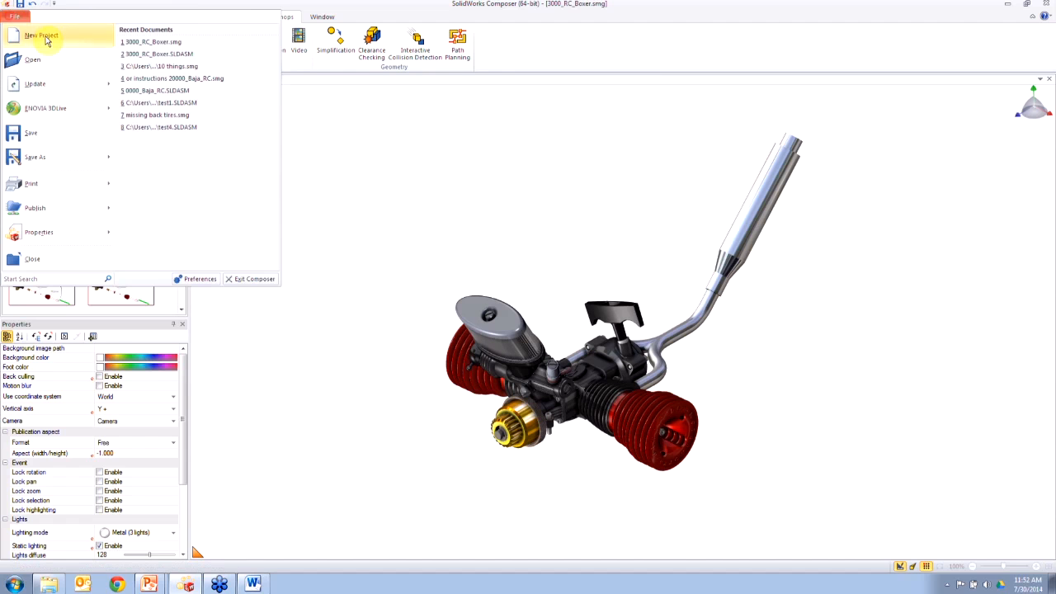
pyautogui.moveTo(135, 83)
pyautogui.click(193, 51)
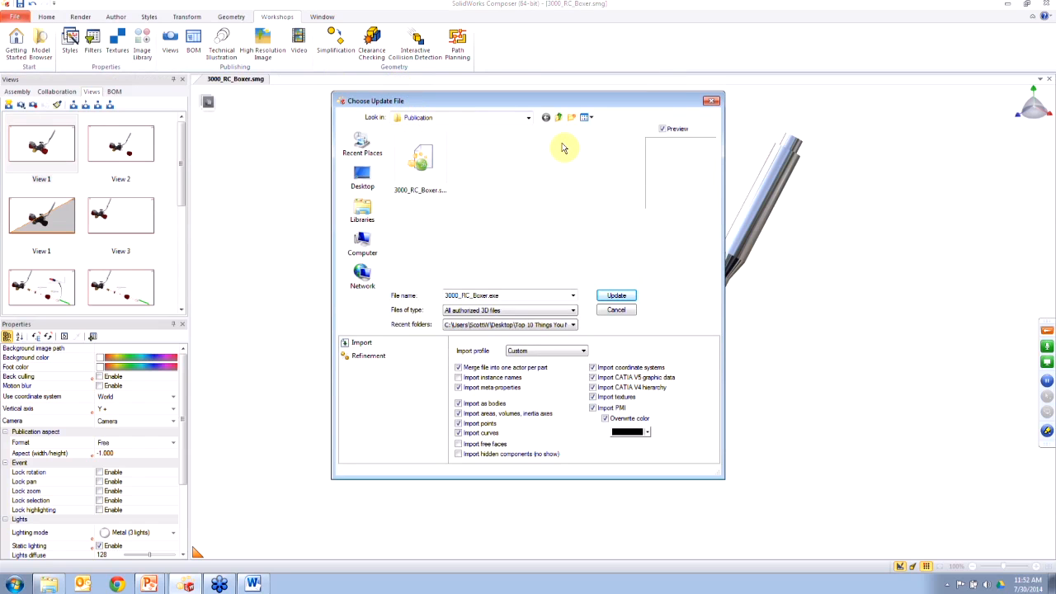
pyautogui.click(500, 311)
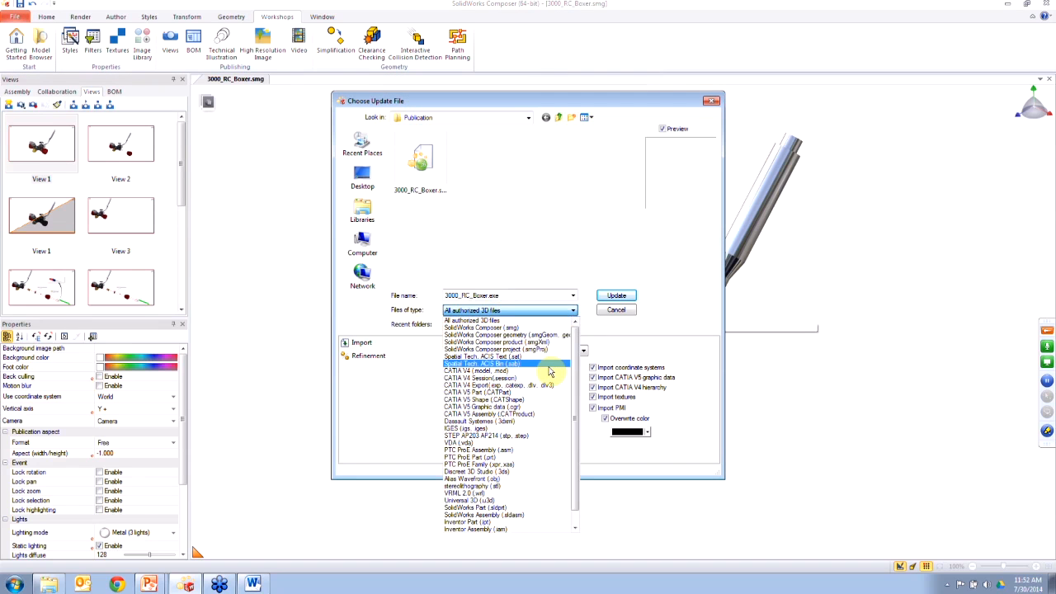
pyautogui.scroll(-1, 545, 378)
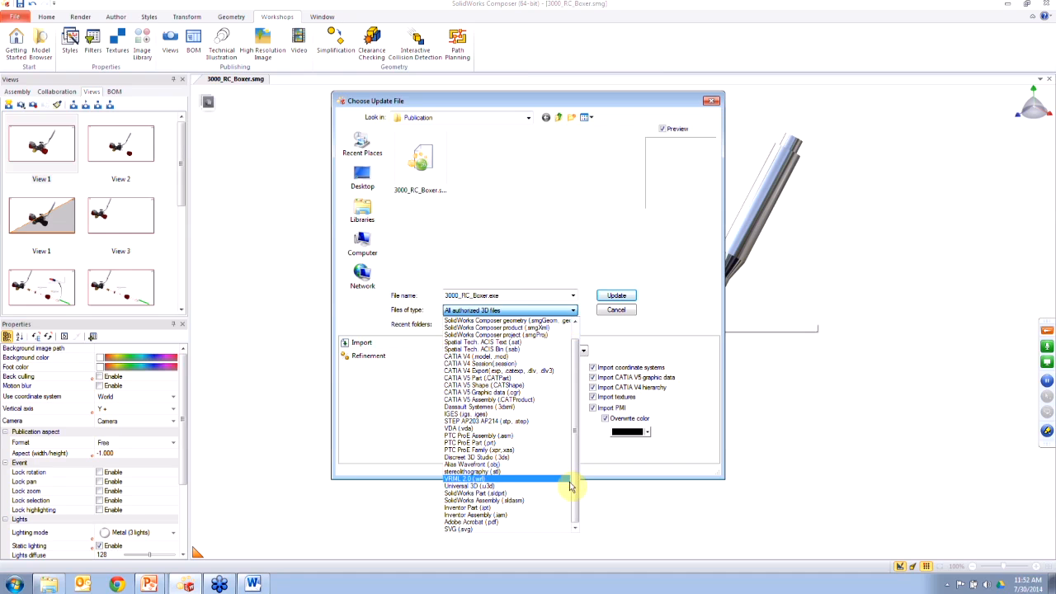
pyautogui.scroll(1, 537, 304)
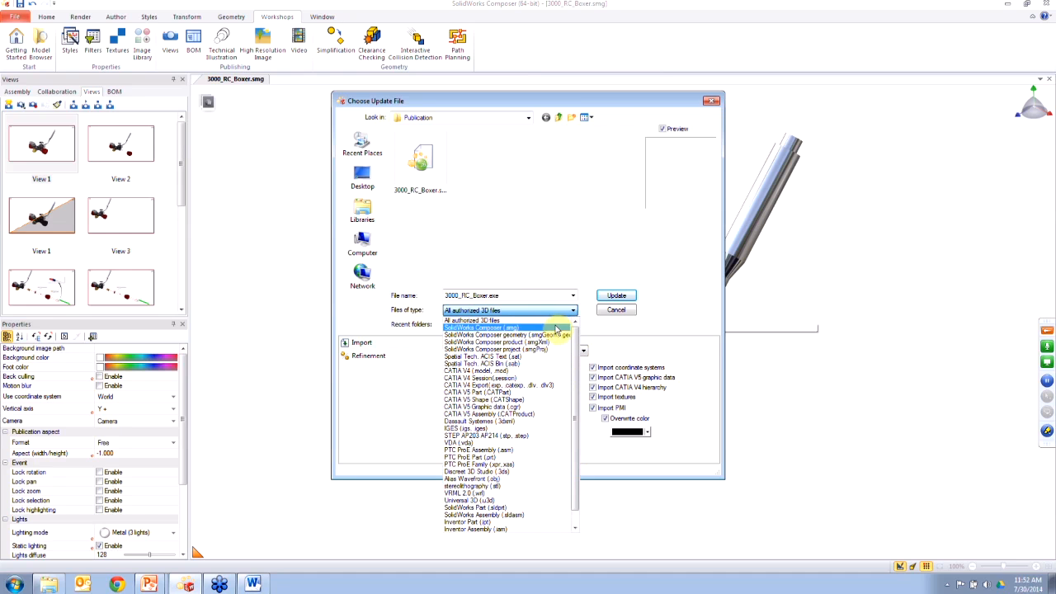
pyautogui.click(509, 515)
# Step: Update the project with 3000_RC_Boxer.SLDASM from the Updated SolidWorks Files folder
pyautogui.click(558, 117)
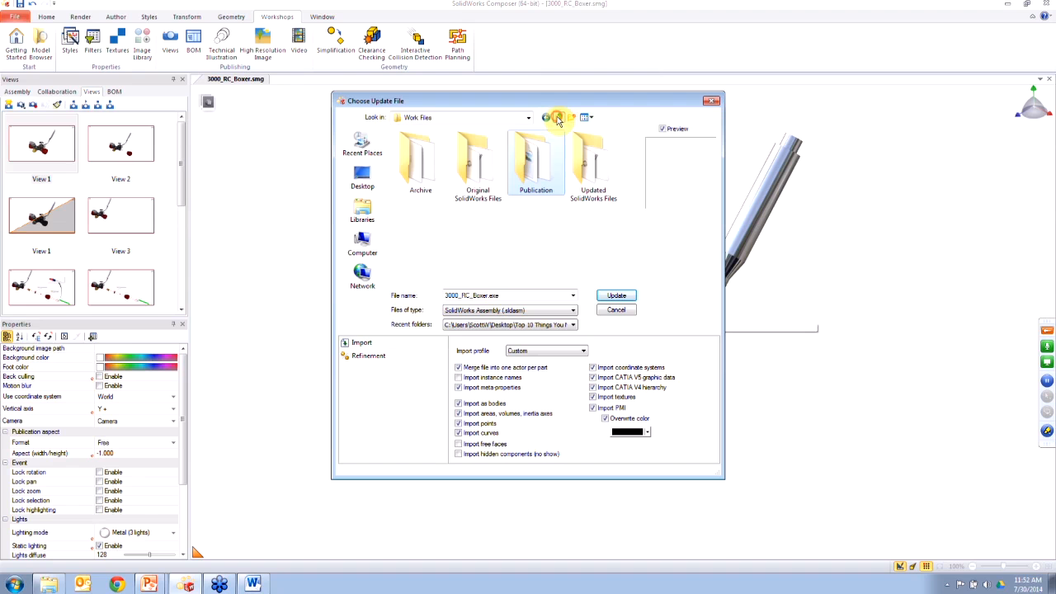
pyautogui.doubleClick(594, 175)
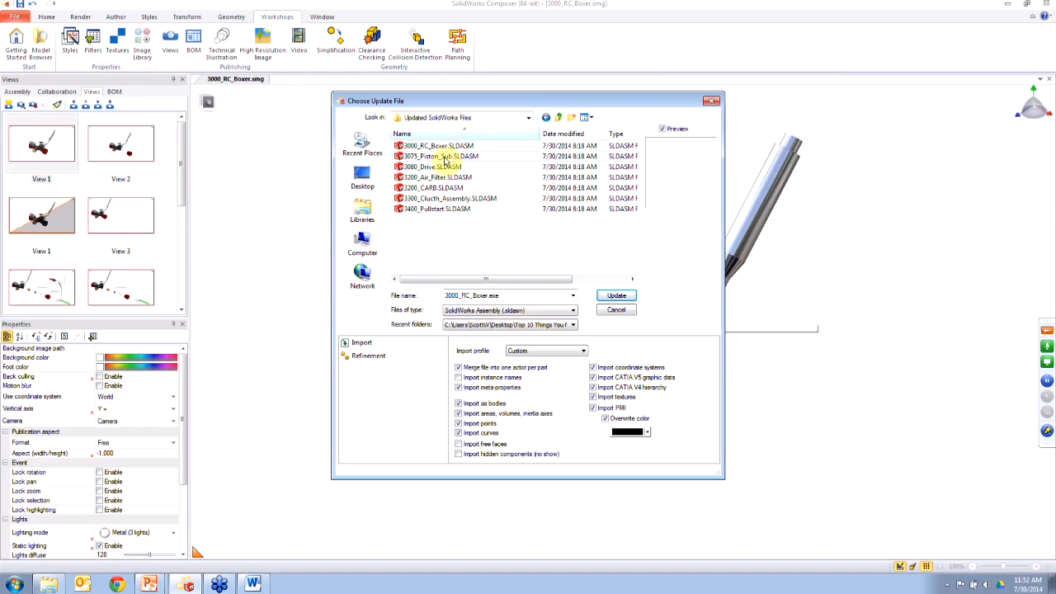
pyautogui.click(446, 147)
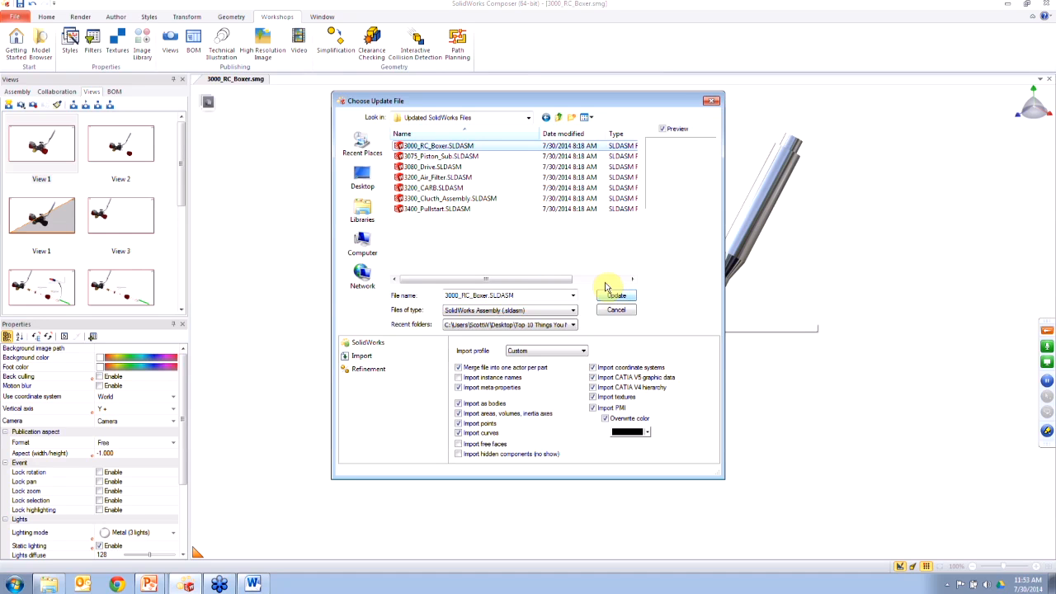
pyautogui.click(615, 295)
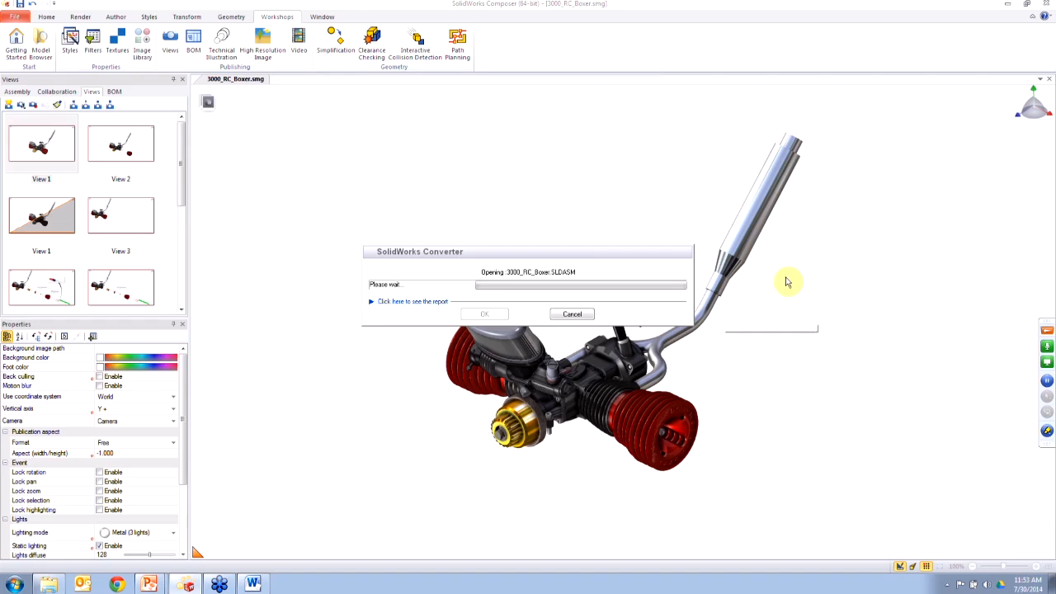
pyautogui.hotkey('alt', 'Tab')
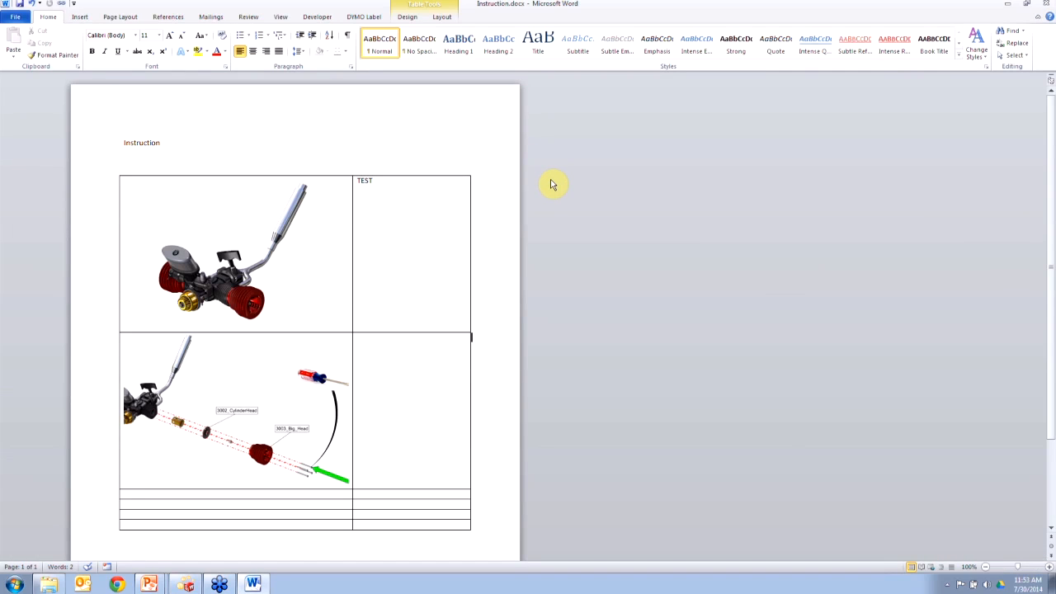
pyautogui.hotkey('alt', 'Tab')
pyautogui.hotkey('alt', 'Tab')
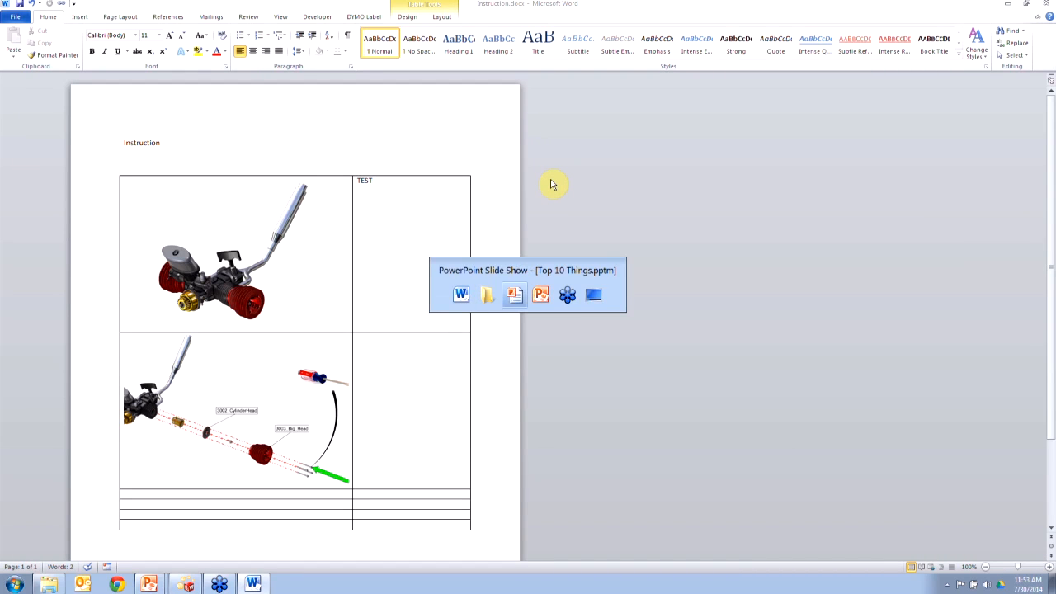
pyautogui.hotkey('alt', 'Tab')
pyautogui.hotkey('alt', 'Tab')
pyautogui.hotkey('alt', 'Tab')
pyautogui.hotkey('alt', 'Tab')
pyautogui.hotkey('alt', 'Tab')
pyautogui.hotkey('alt', 'Tab')
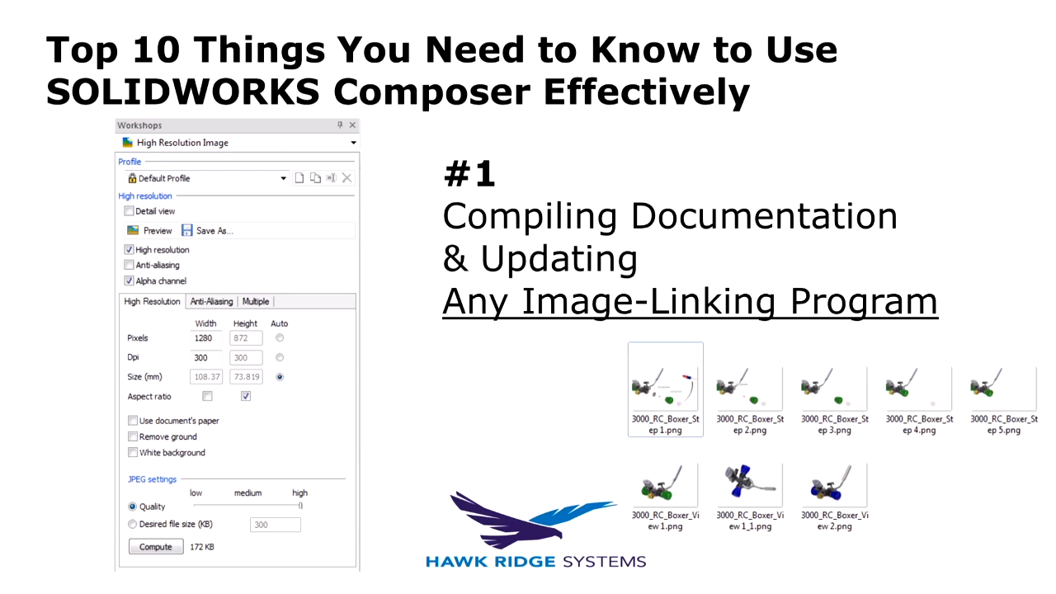
pyautogui.hotkey('alt', 'Tab')
pyautogui.hotkey('alt', 'Tab')
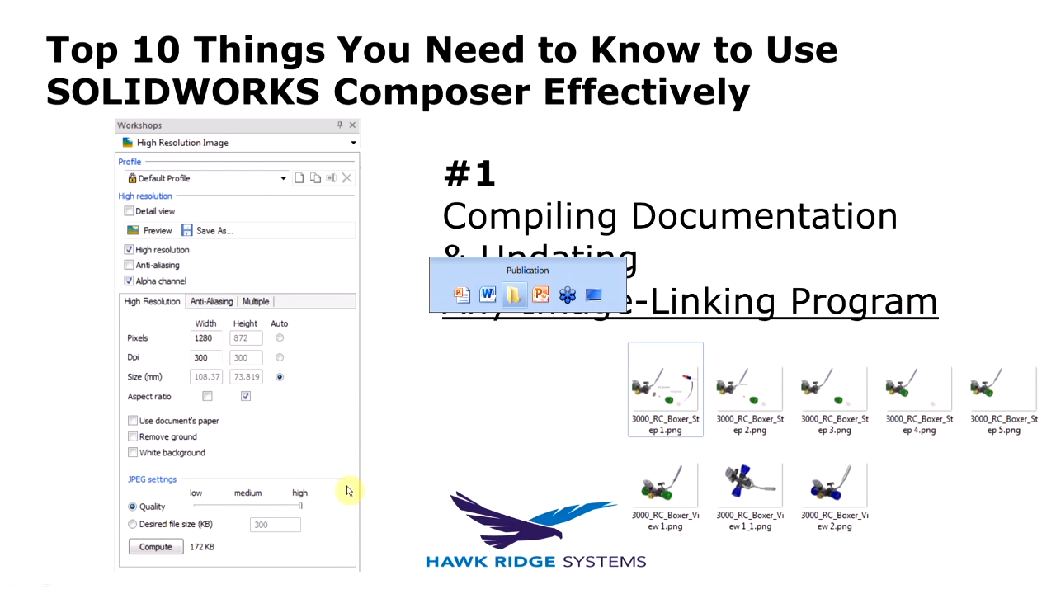
pyautogui.click(188, 584)
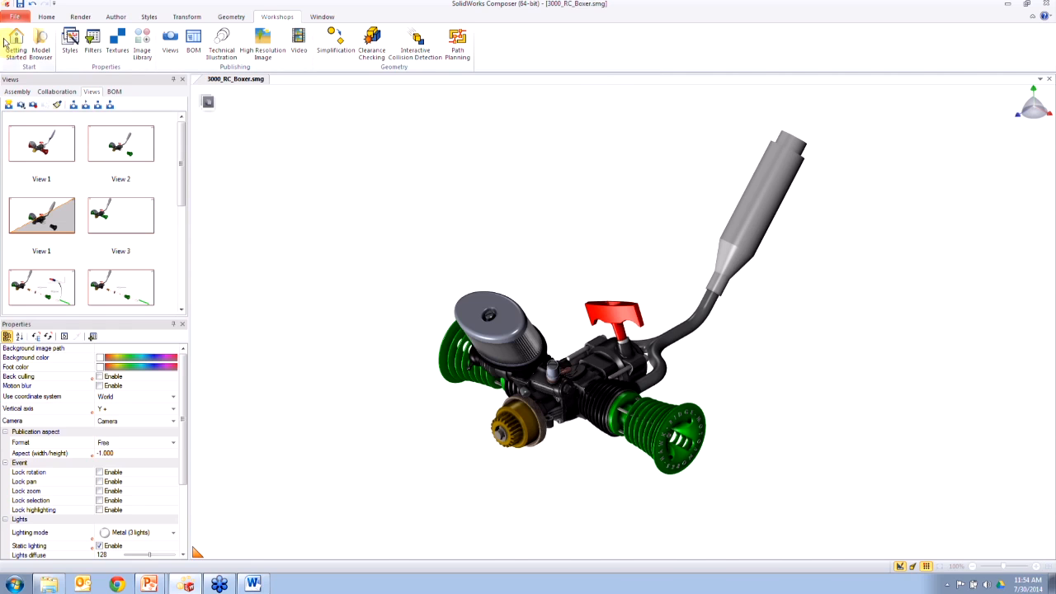
# Step: Examine how the CAD update changed the geometry and colors in View 7, View 2 and View 1
pyautogui.moveTo(181, 171); pyautogui.dragTo(184, 141)
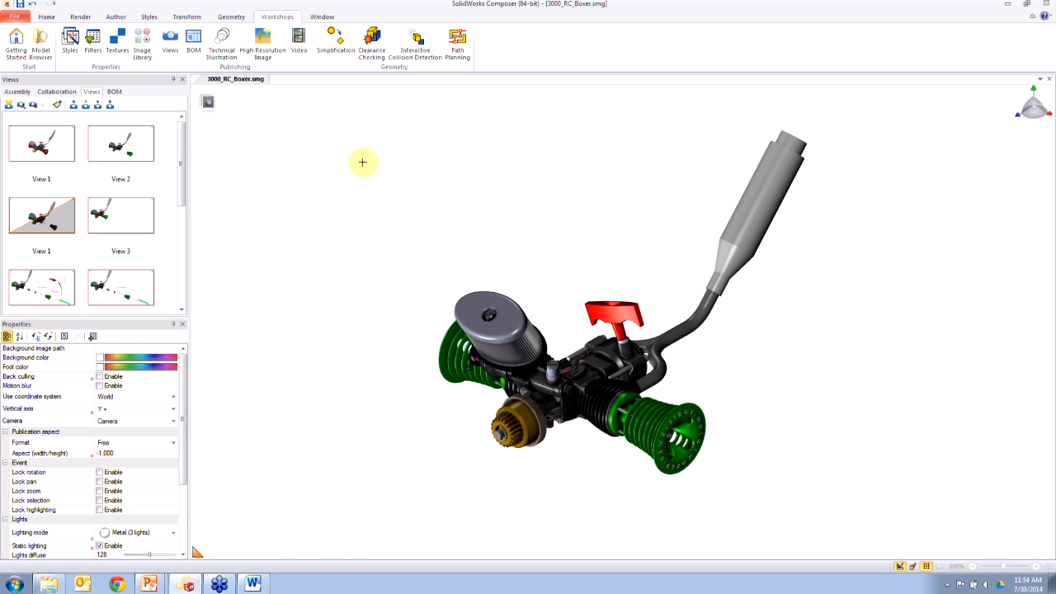
pyautogui.moveTo(81, 80); pyautogui.dragTo(107, 297)
pyautogui.moveTo(179, 182); pyautogui.dragTo(183, 227)
pyautogui.click(130, 212)
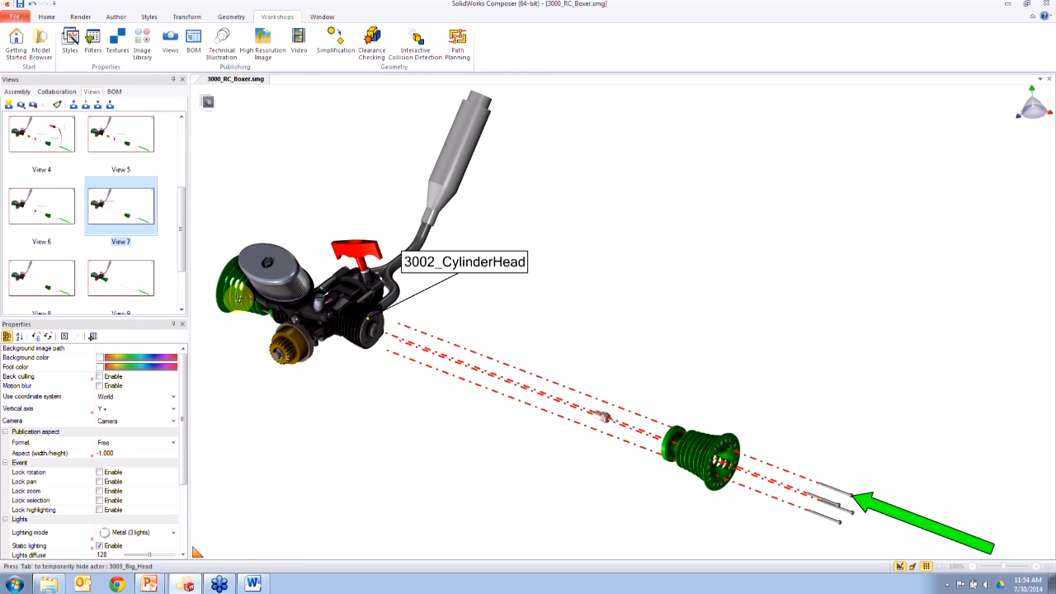
pyautogui.moveTo(184, 259); pyautogui.dragTo(190, 176)
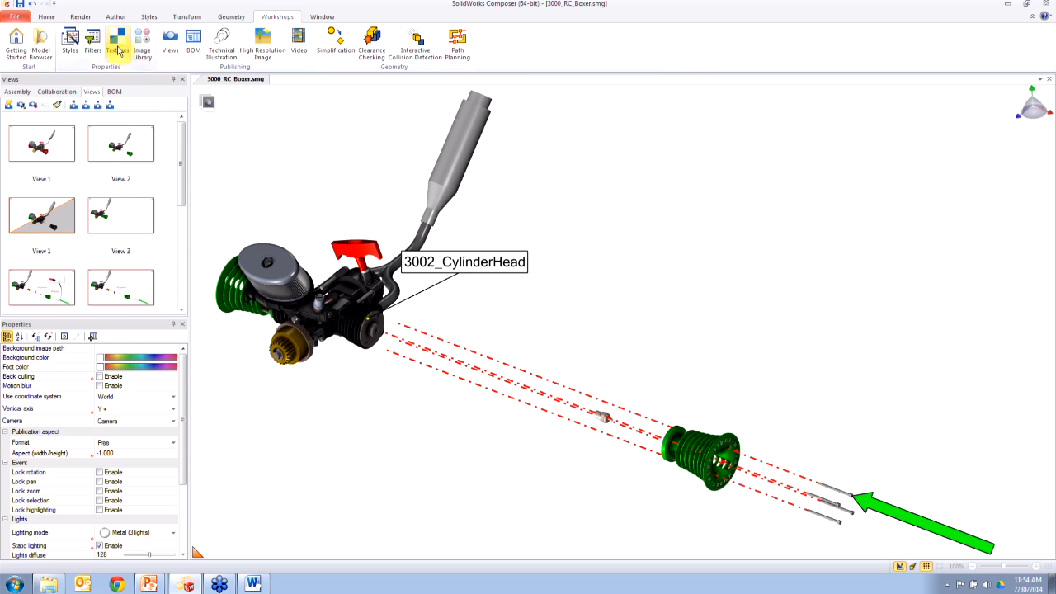
pyautogui.click(122, 146)
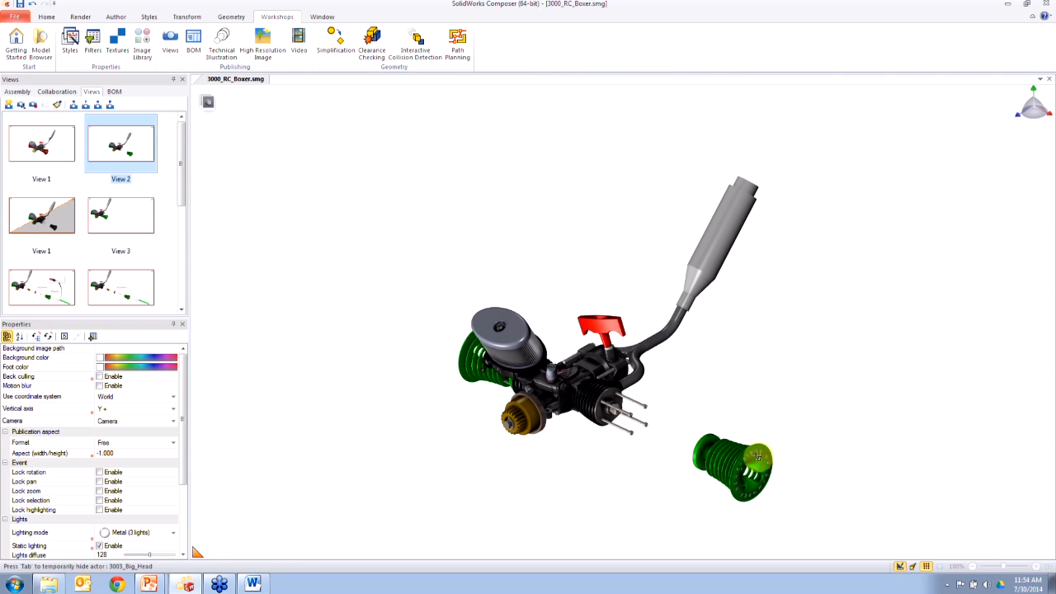
pyautogui.click(66, 169)
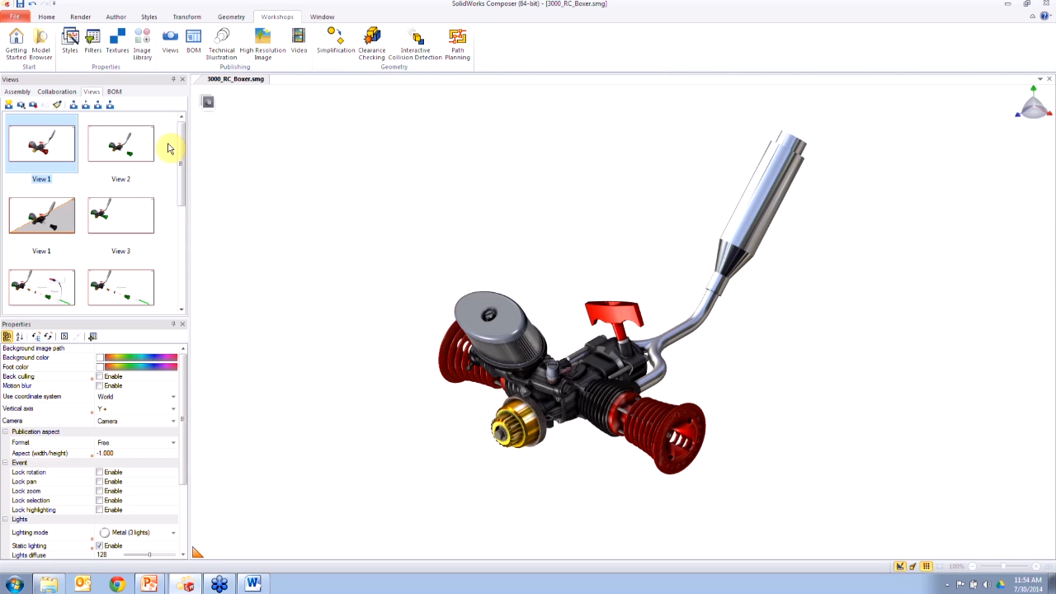
pyautogui.moveTo(177, 146); pyautogui.dragTo(187, 114)
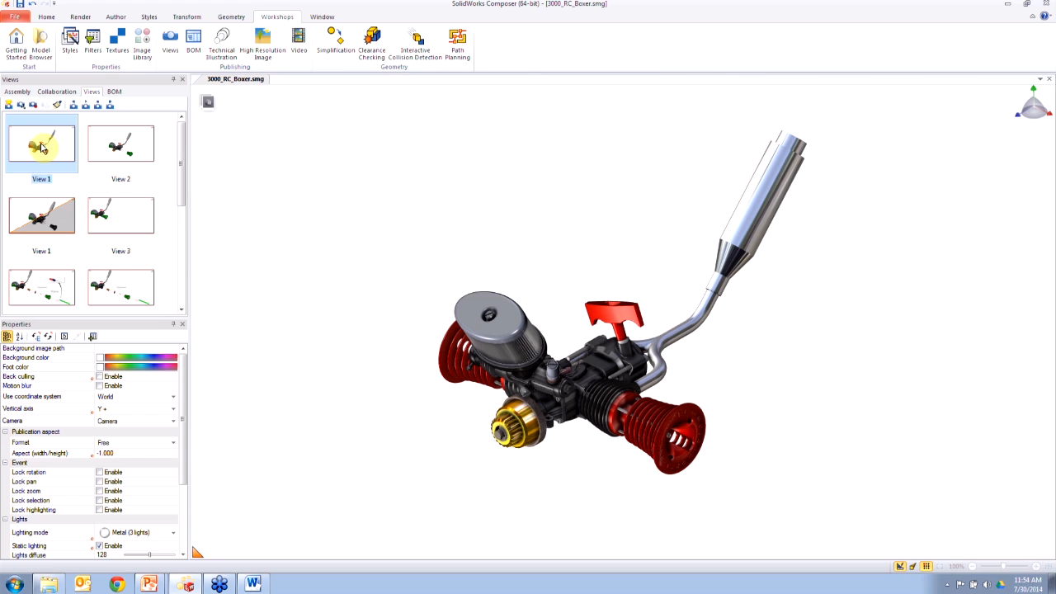
pyautogui.scroll(-3, 179, 177)
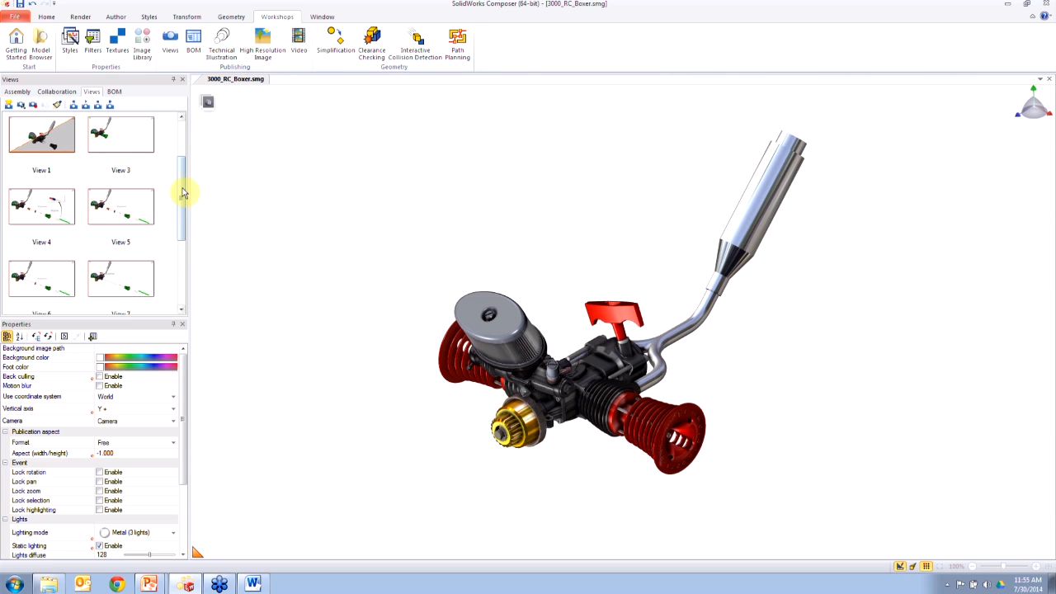
pyautogui.moveTo(179, 205); pyautogui.dragTo(183, 175)
pyautogui.click(141, 155)
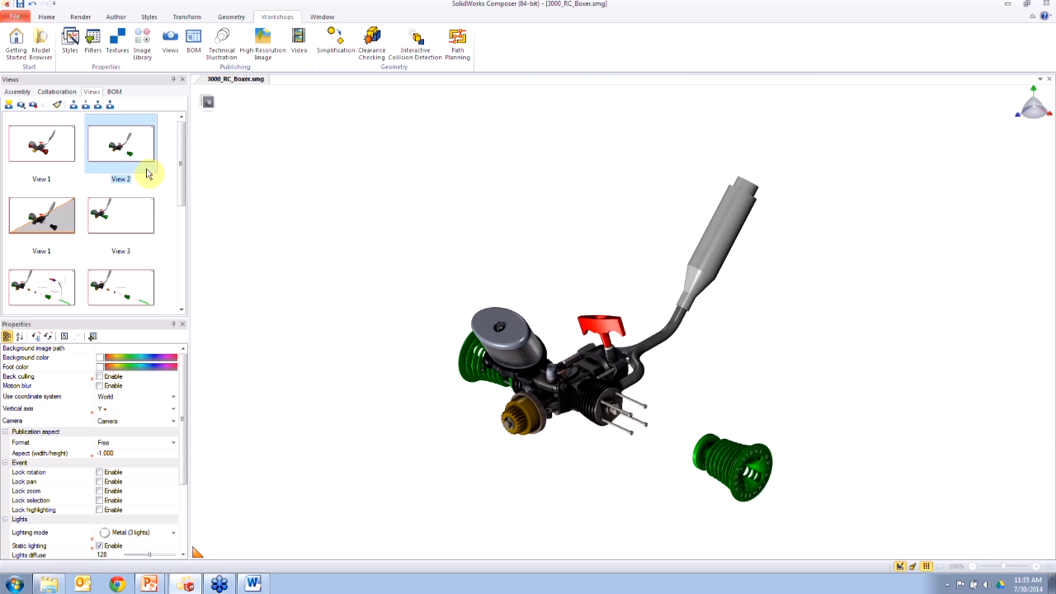
# Step: Restore View 1, select the whole engine and set its current appearance as the neutral properties
pyautogui.click(35, 146)
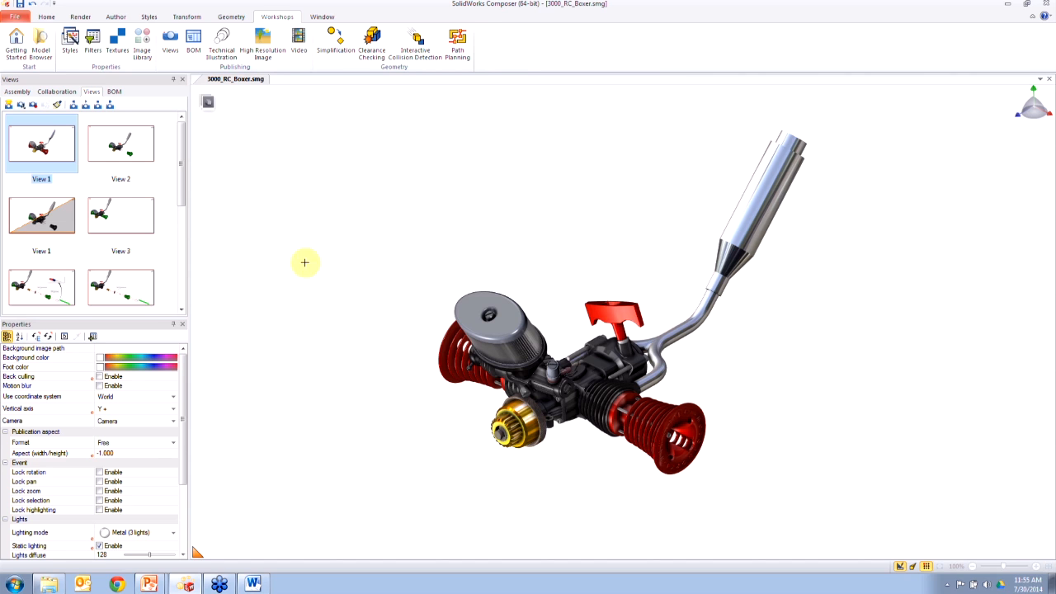
pyautogui.moveTo(358, 94); pyautogui.dragTo(886, 523)
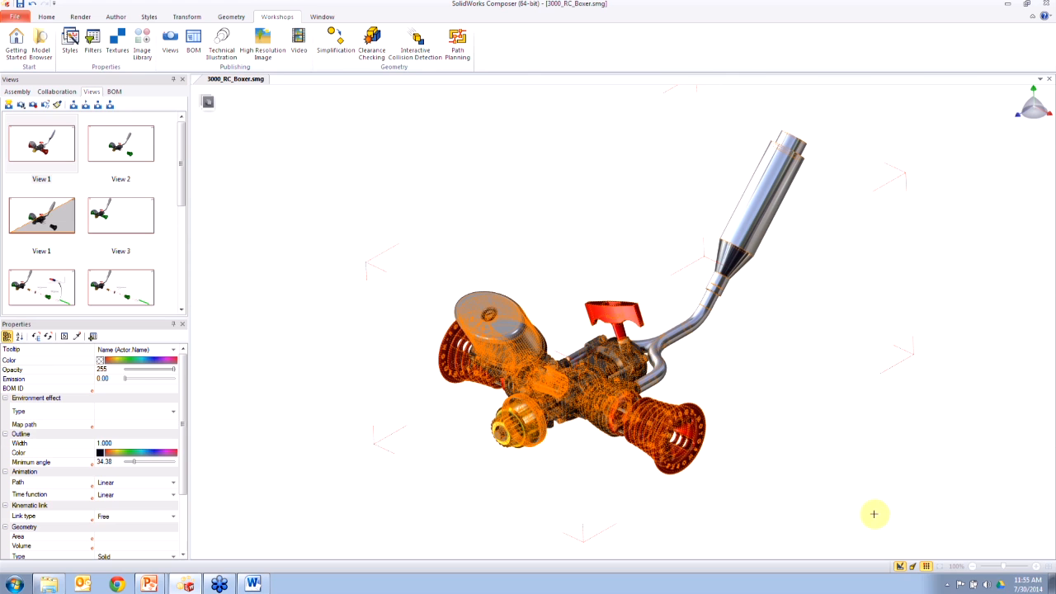
pyautogui.click(37, 338)
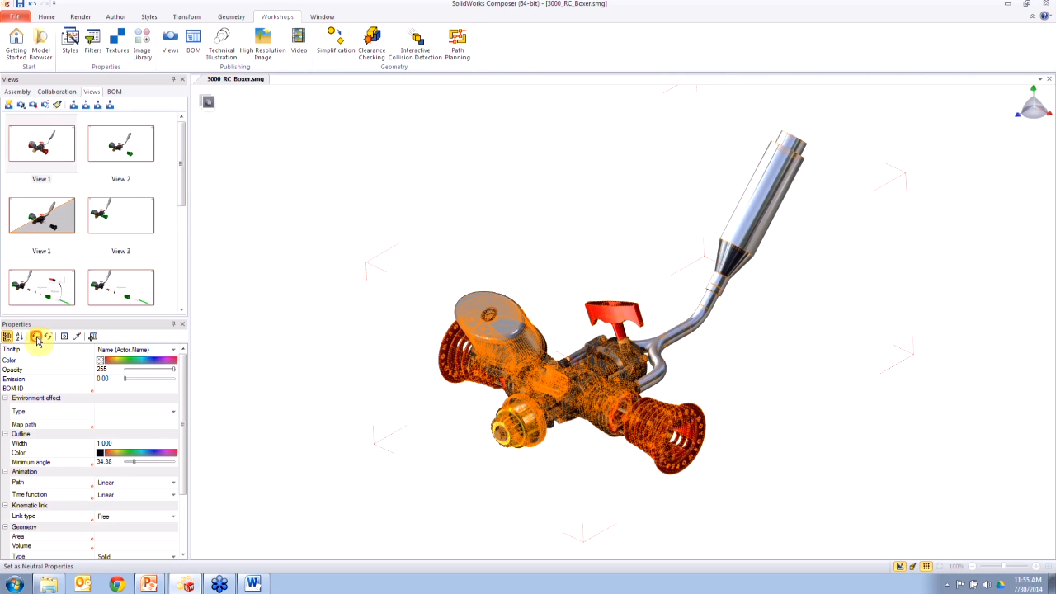
pyautogui.click(633, 328)
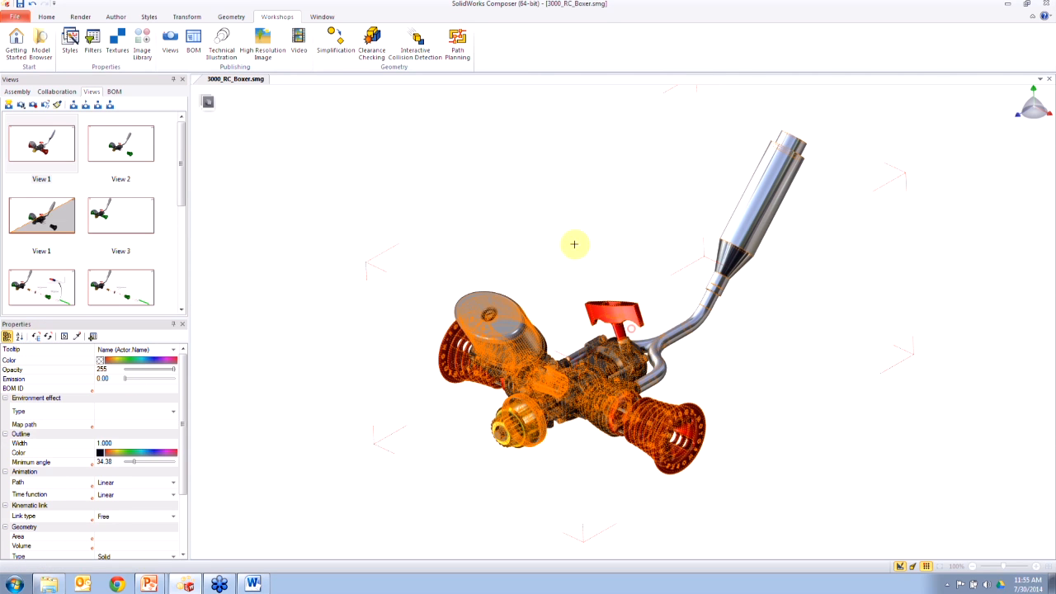
pyautogui.click(566, 236)
# Step: Save the project, close Composer and reopen 3000_RC_Boxer.smg
pyautogui.click(15, 16)
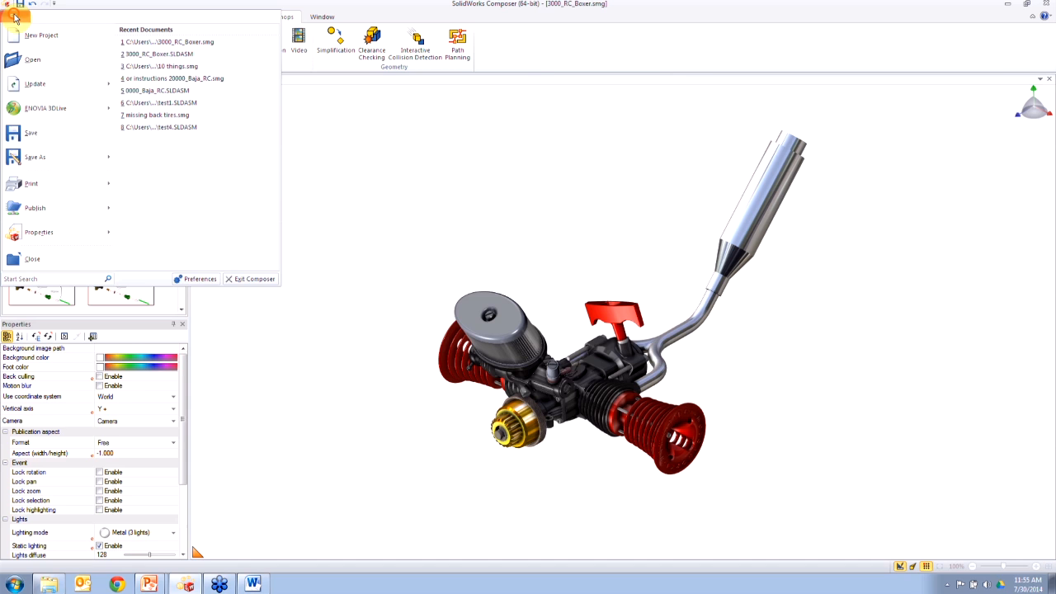
pyautogui.click(33, 134)
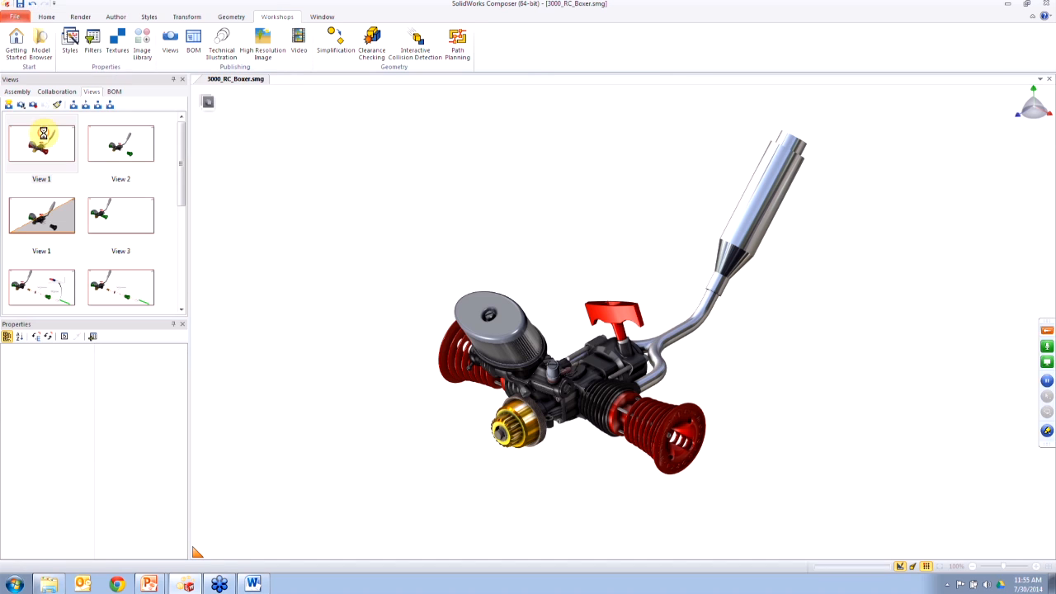
pyautogui.click(1048, 5)
pyautogui.click(551, 182)
pyautogui.doubleClick(552, 182)
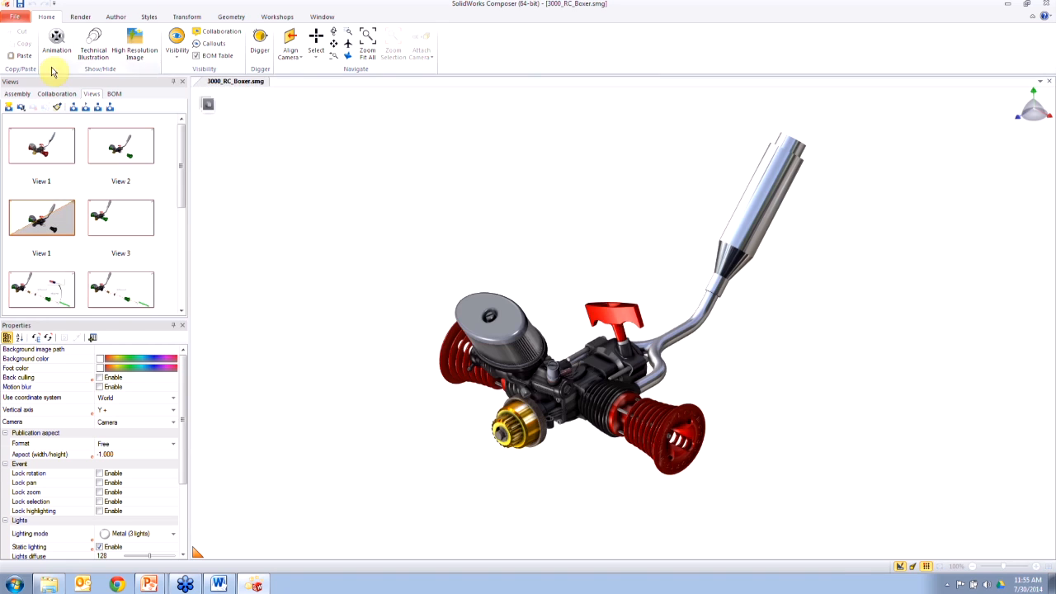
# Step: Set the neutral properties again for all engine parts in View 1 and refresh all view thumbnails
pyautogui.click(71, 146)
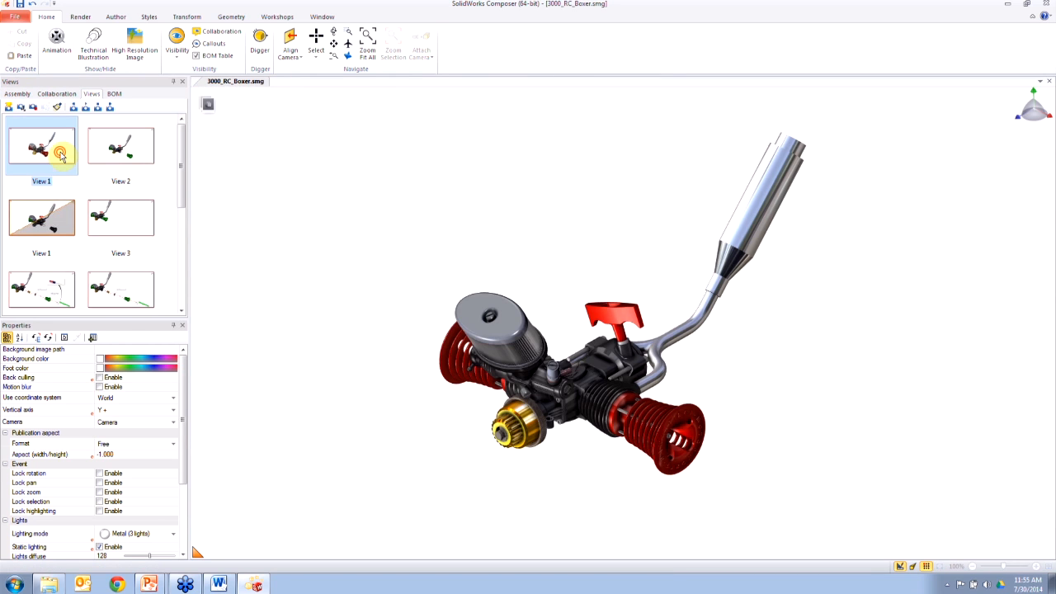
pyautogui.moveTo(369, 108); pyautogui.dragTo(899, 535)
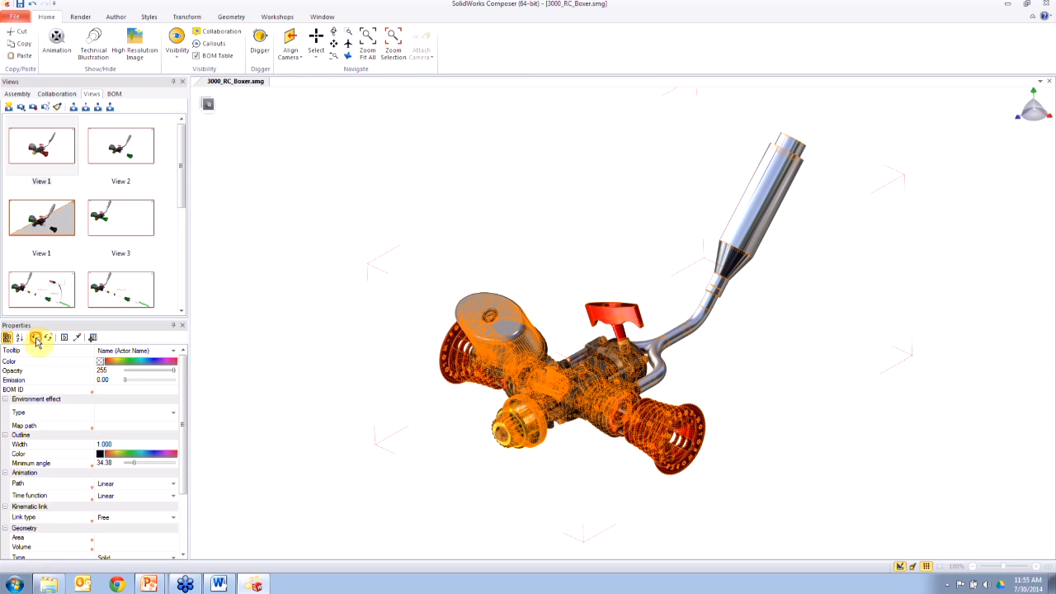
pyautogui.click(57, 107)
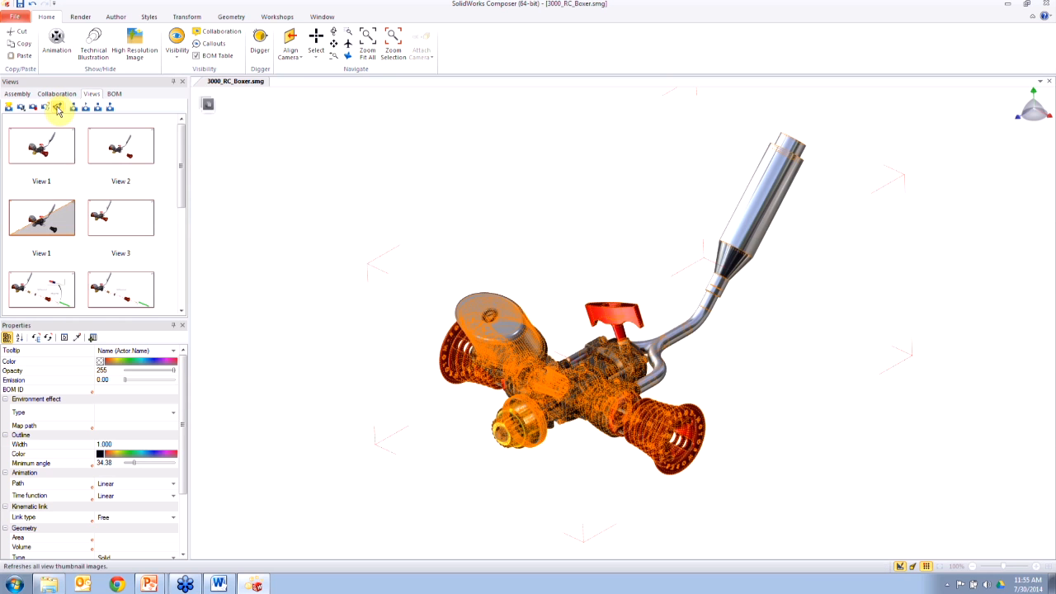
# Step: Activate View 5 and inspect the exploded 3003_Big_Head part up close
pyautogui.click(131, 289)
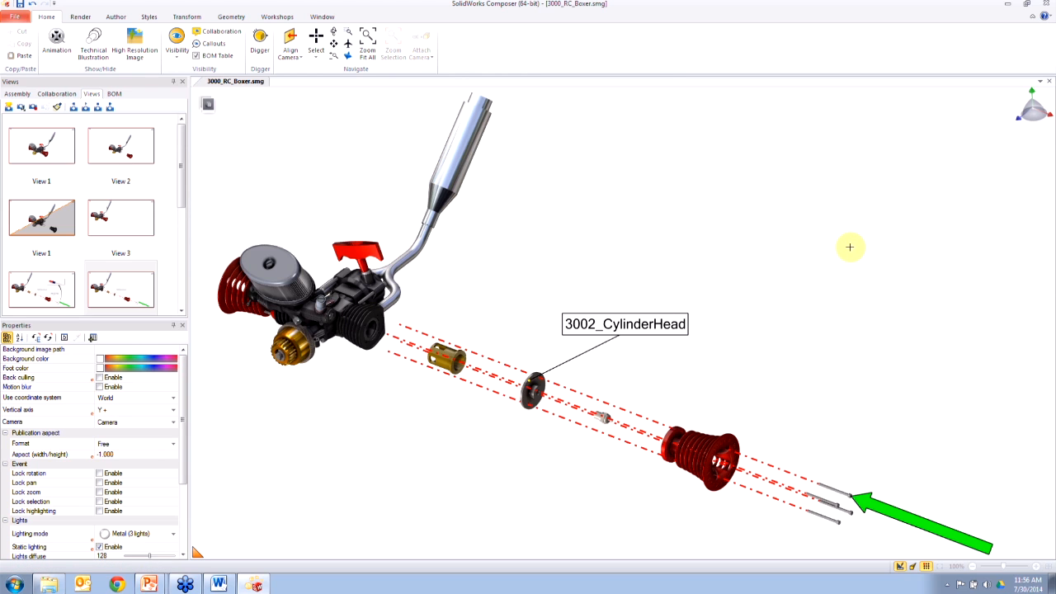
pyautogui.scroll(5, 709, 466)
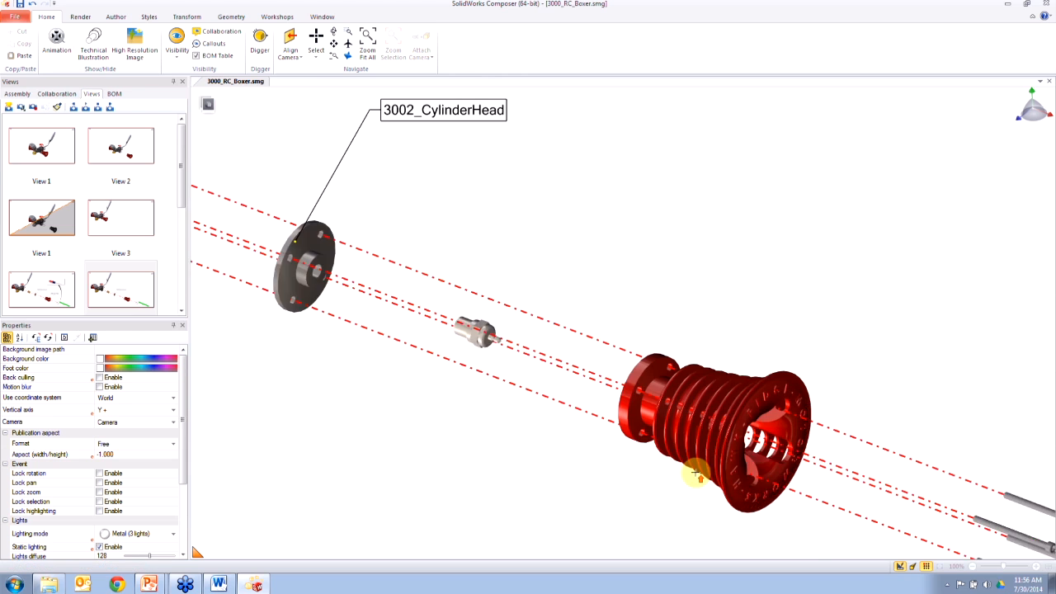
# Step: Examine the exploded 3003_Big_Head part from other angles and inspect the open end of the exhaust pipe up close
pyautogui.moveTo(722, 433); pyautogui.dragTo(733, 424, button='right')
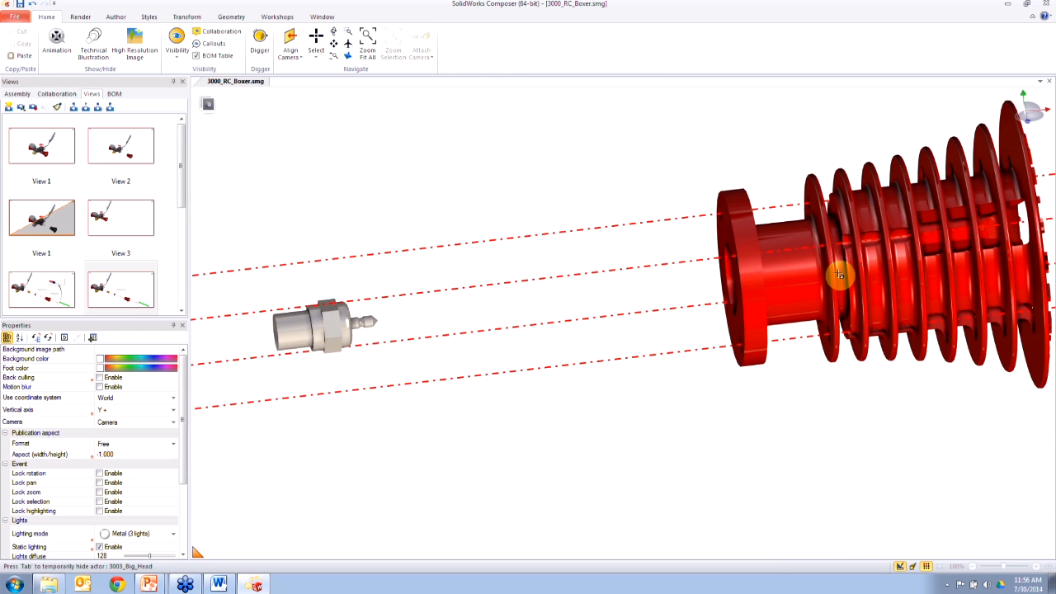
pyautogui.moveTo(897, 309); pyautogui.dragTo(861, 307, button='right')
pyautogui.scroll(-6, 860, 306)
pyautogui.moveTo(754, 266); pyautogui.dragTo(769, 541, button='middle')
pyautogui.scroll(5, 801, 278)
pyautogui.moveTo(816, 209); pyautogui.dragTo(820, 235, button='right')
pyautogui.moveTo(820, 235); pyautogui.dragTo(632, 368, button='middle')
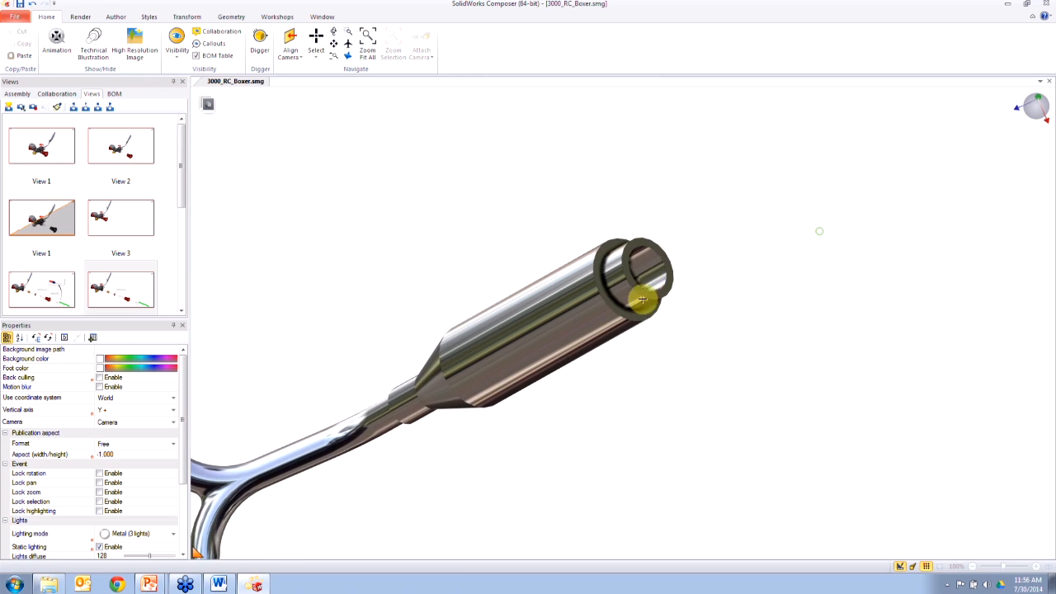
# Step: Check the existing engine pictures in the Word instruction, and return to Composer to compare them with the updated engine
pyautogui.click(219, 584)
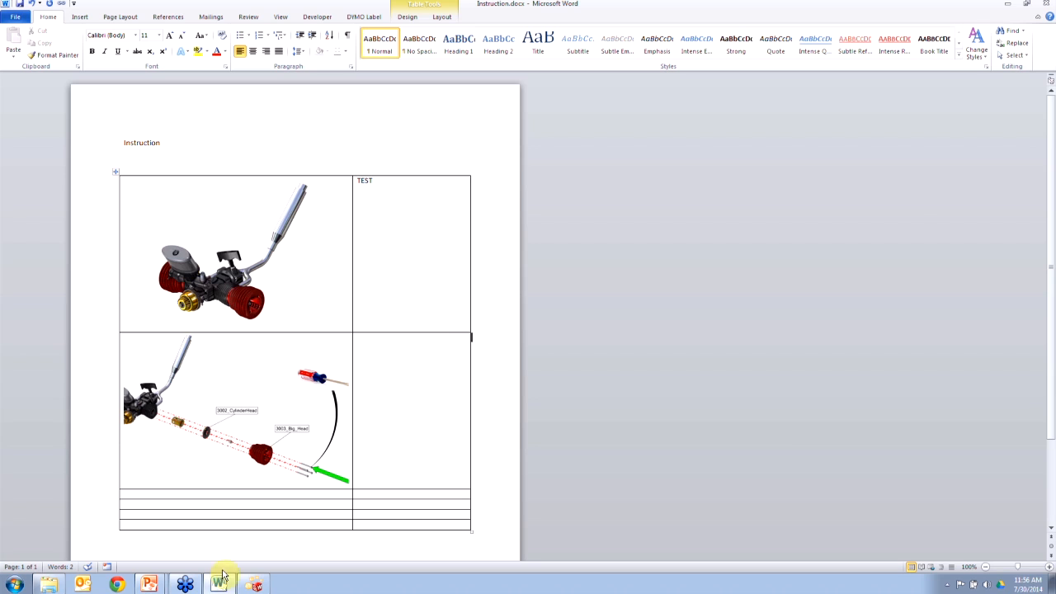
pyautogui.click(258, 585)
pyautogui.scroll(-4, 390, 330)
pyautogui.moveTo(294, 399); pyautogui.dragTo(651, 297, button='middle')
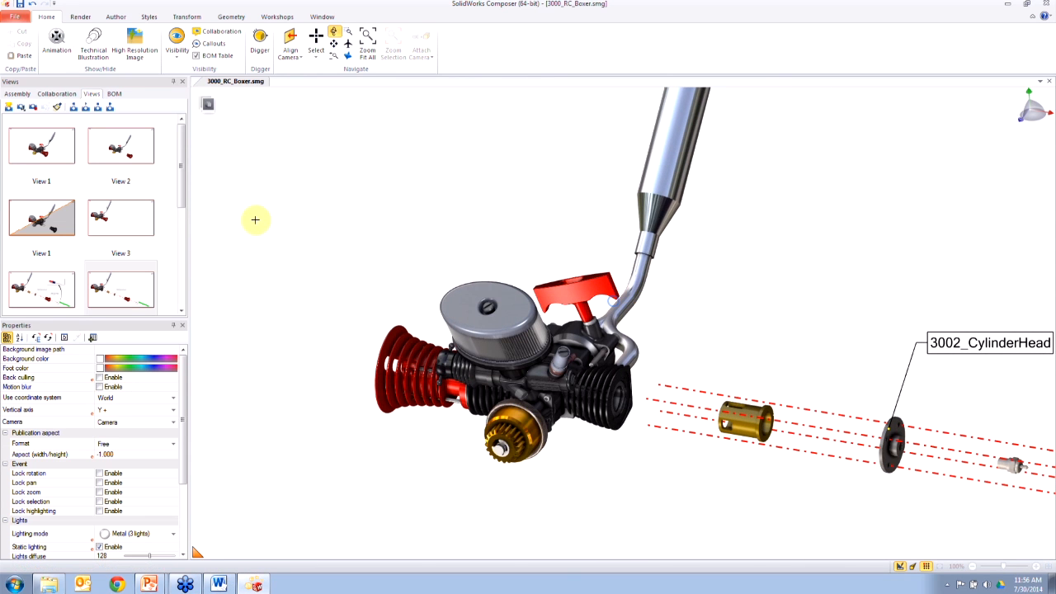
# Step: Activate View 1 and View 9 to check the engine's appearance in each
pyautogui.click(66, 150)
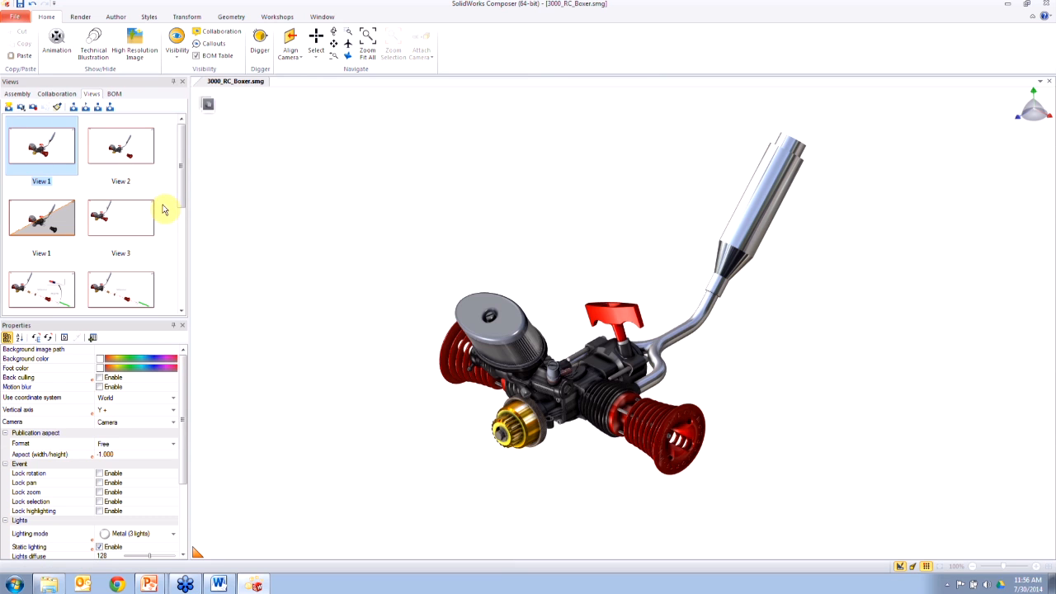
pyautogui.moveTo(180, 189); pyautogui.dragTo(177, 264)
pyautogui.click(124, 264)
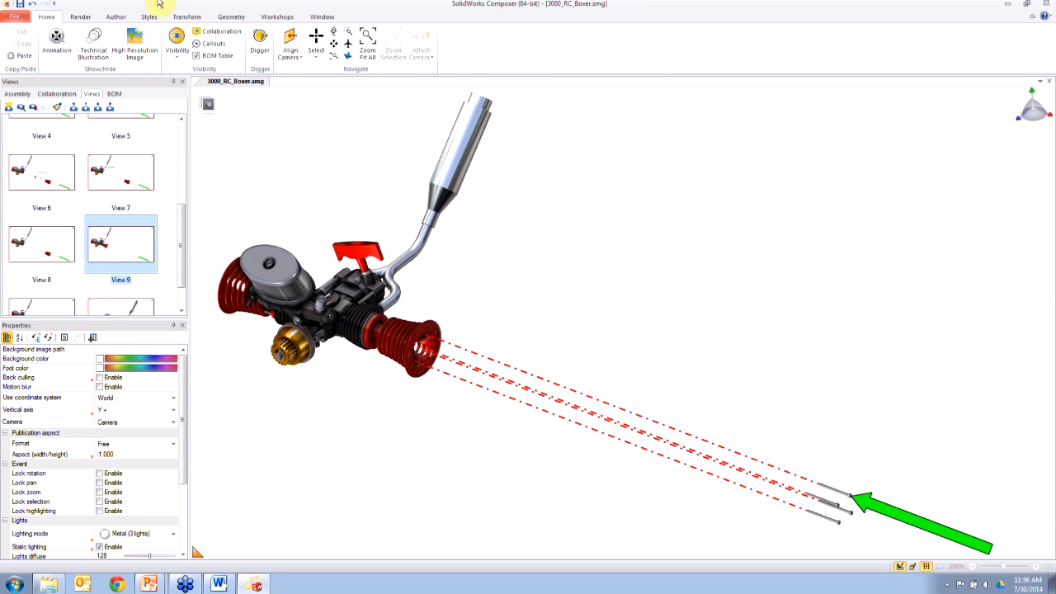
# Step: Open the High Resolution Image workshop and enable multiple output for Views, keeping the %filename%_%viewname% file name template
pyautogui.click(275, 18)
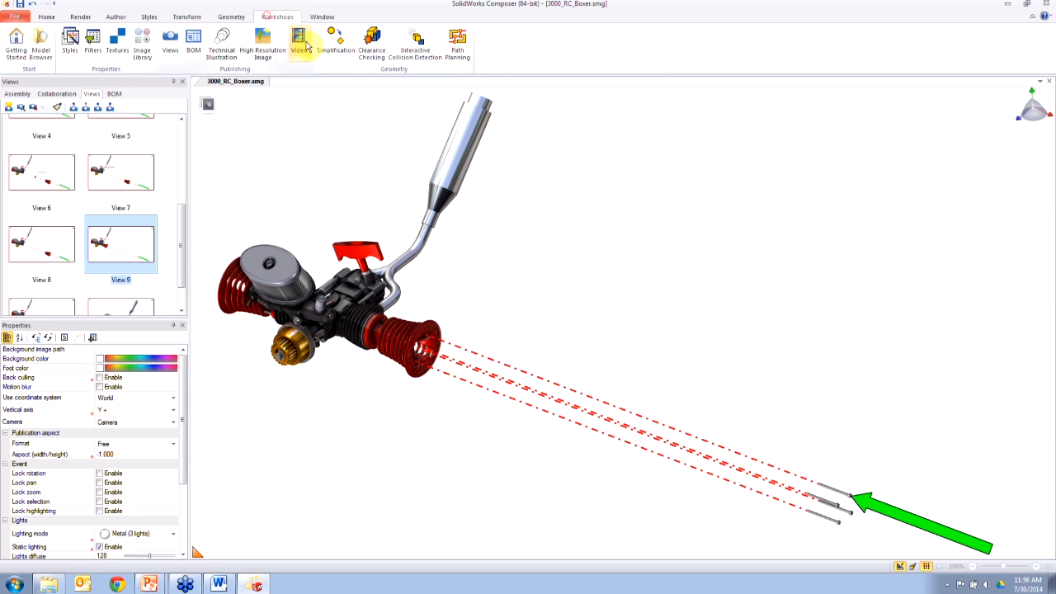
pyautogui.click(262, 45)
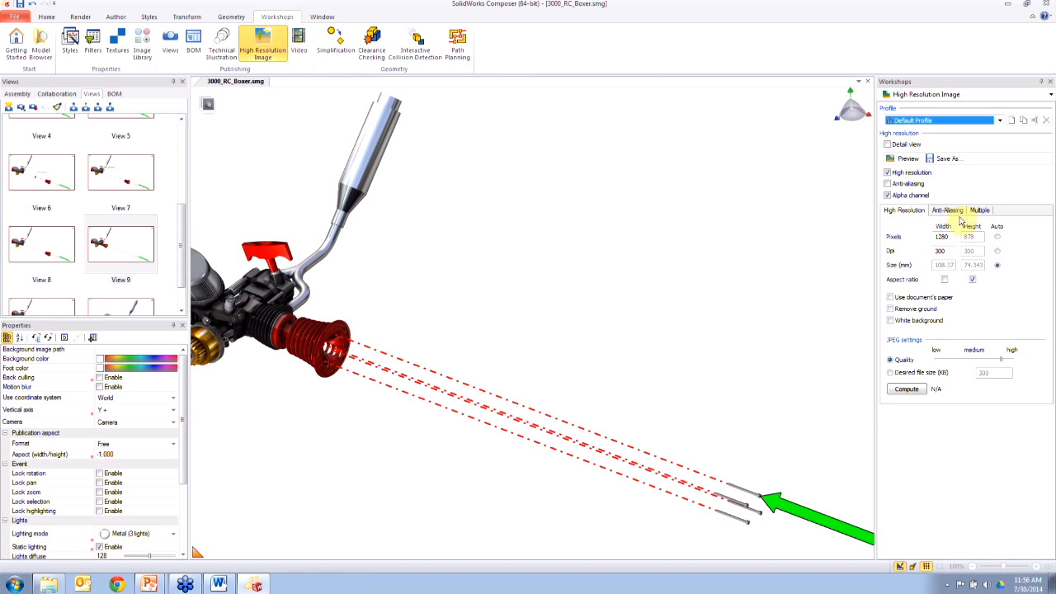
pyautogui.click(979, 211)
pyautogui.click(892, 302)
pyautogui.click(907, 210)
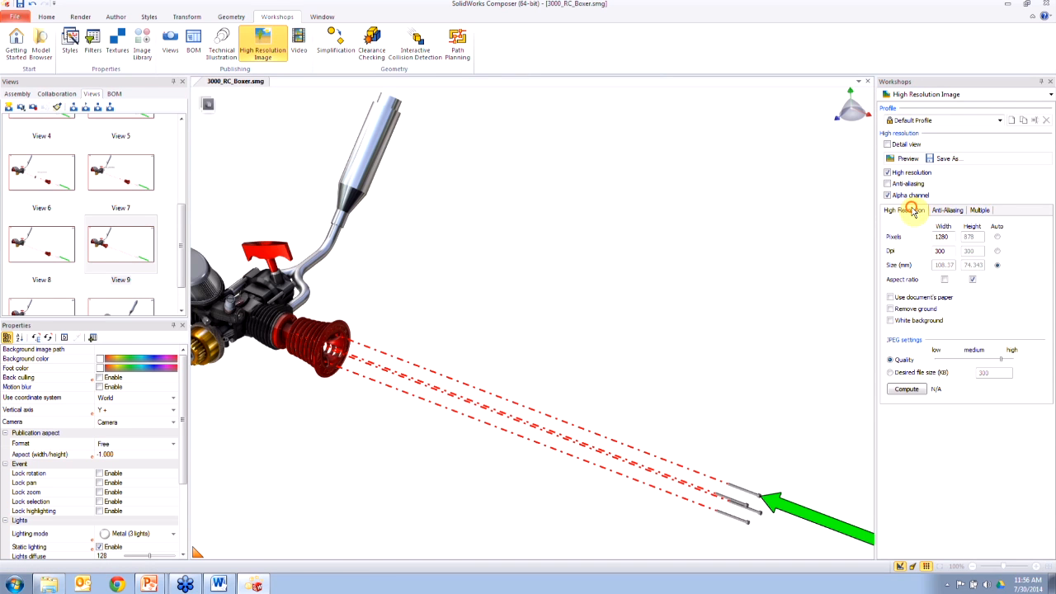
pyautogui.click(981, 210)
# Step: Save the images of all views as PNG files named from 3000_RC_Boxer in the Publication folder under Work Files
pyautogui.click(945, 159)
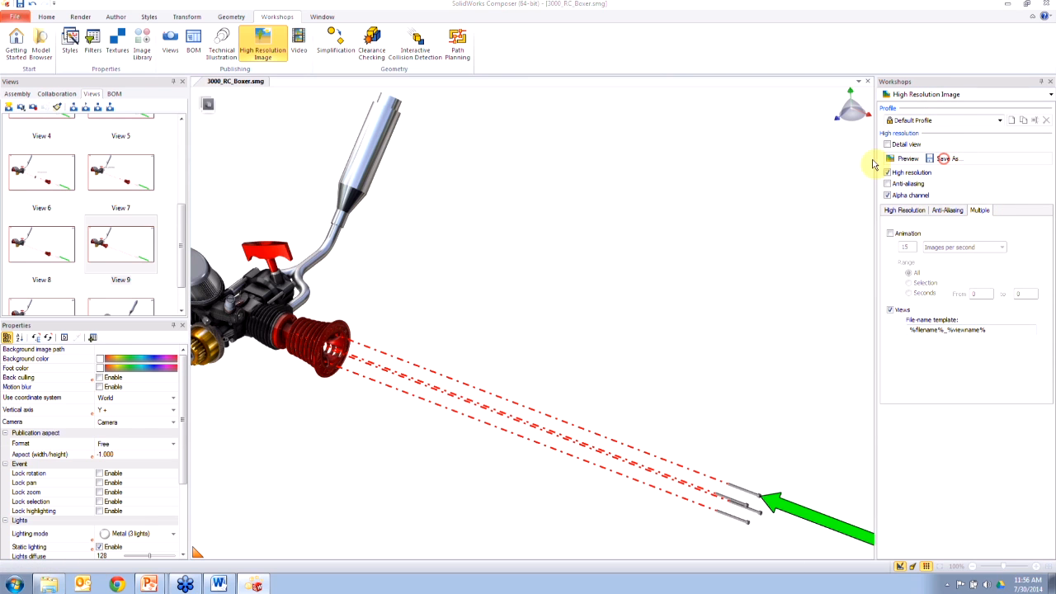
pyautogui.click(518, 449)
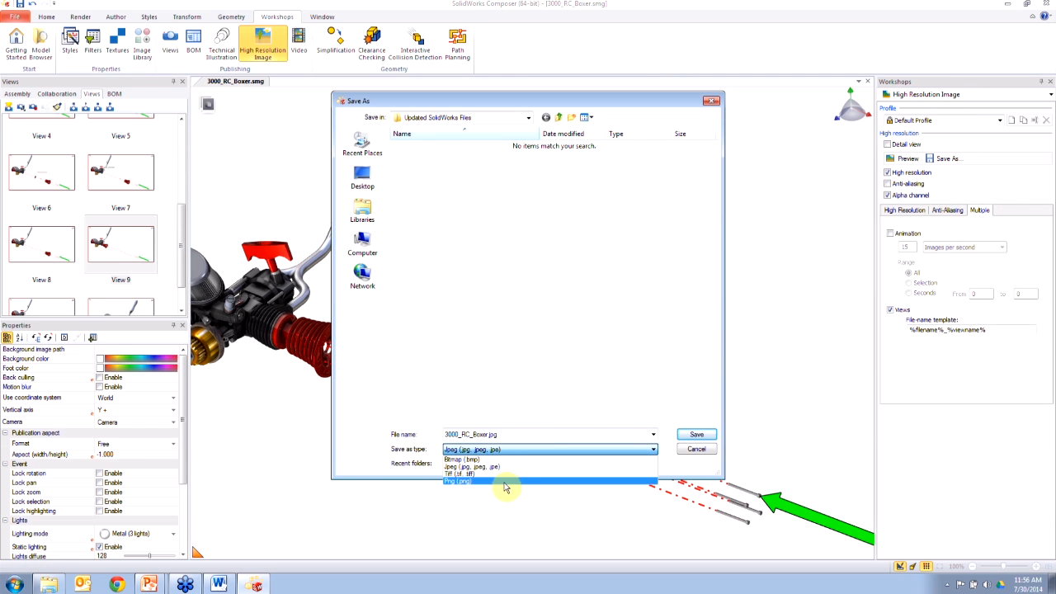
pyautogui.click(503, 481)
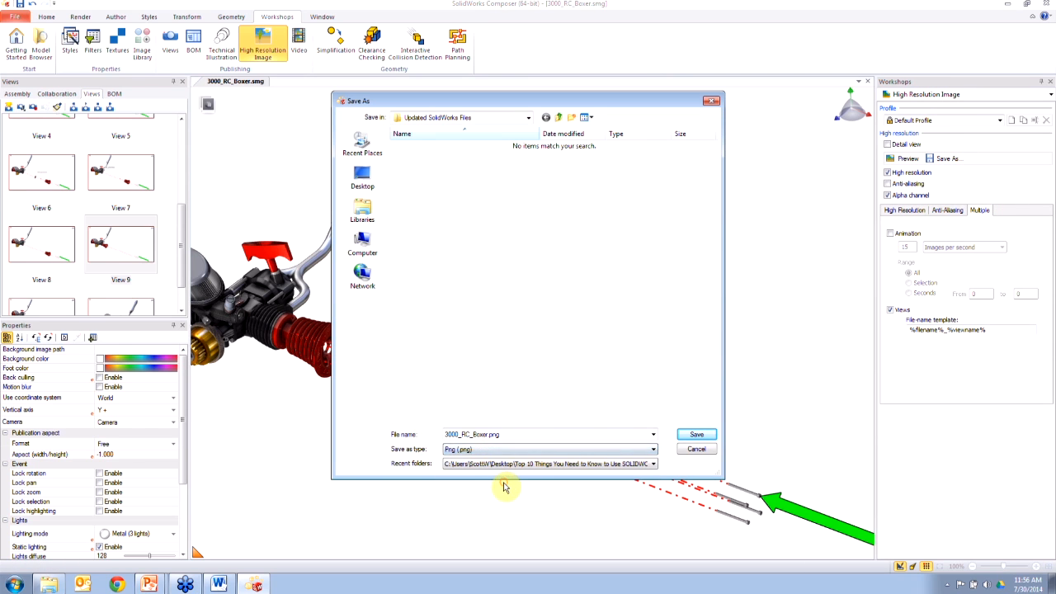
pyautogui.click(561, 119)
pyautogui.doubleClick(544, 169)
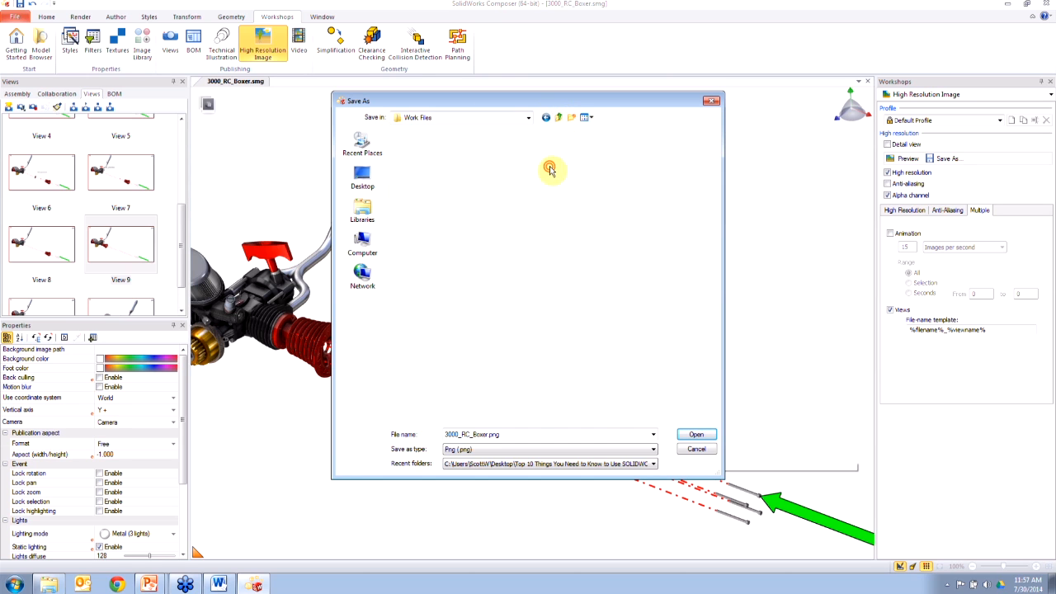
pyautogui.click(696, 433)
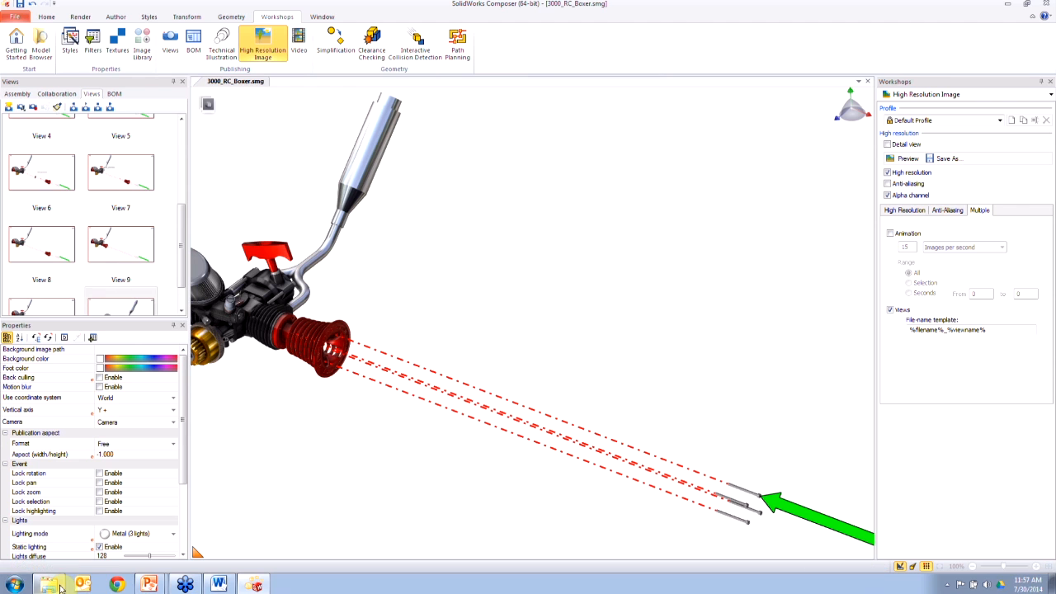
# Step: Switch to Instruction.docx in Word and update both linked 3000_RC_Boxer pictures from their source files
pyautogui.click(220, 585)
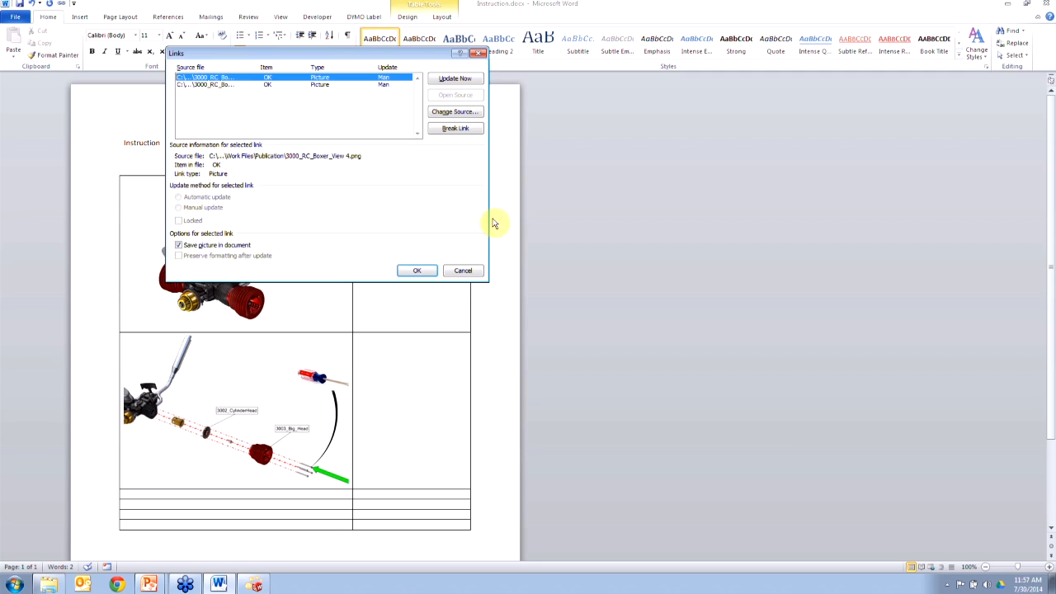
pyautogui.keyDown('shift'); pyautogui.click(236, 84); pyautogui.keyUp('shift')
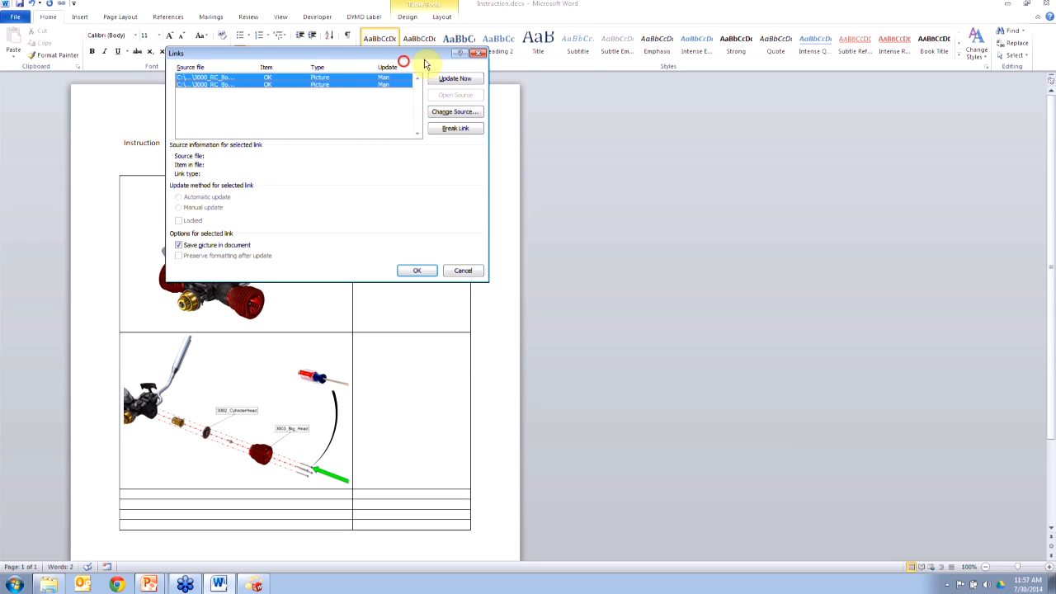
pyautogui.moveTo(396, 56); pyautogui.dragTo(767, 110)
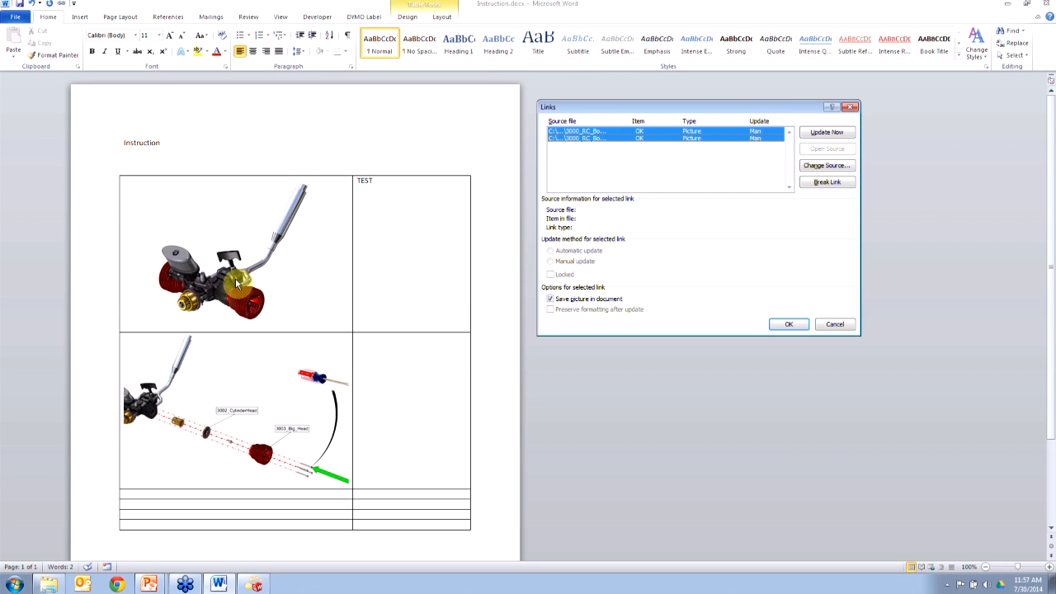
pyautogui.click(837, 134)
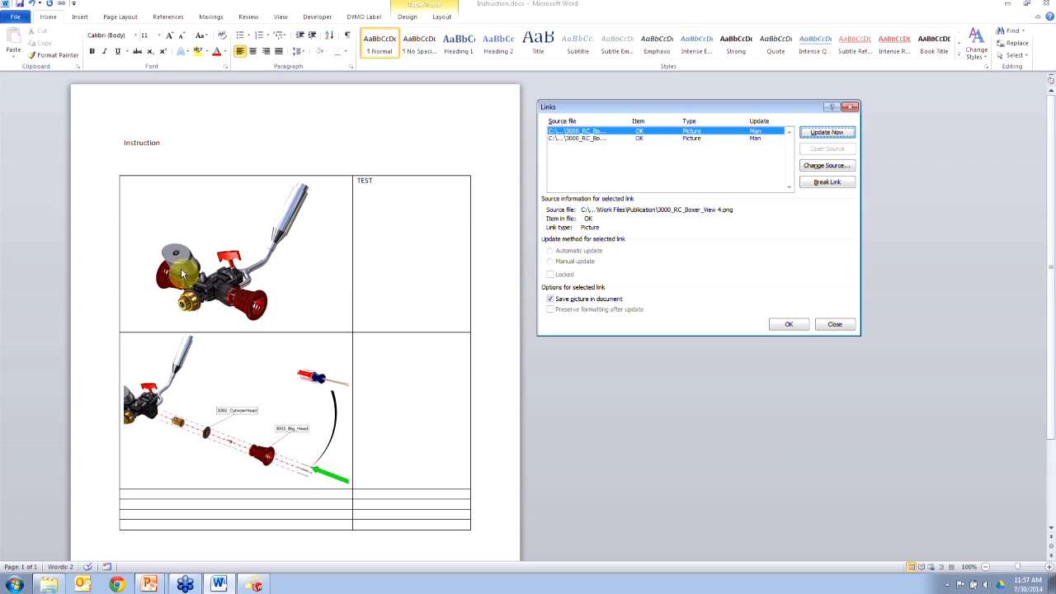
pyautogui.click(851, 108)
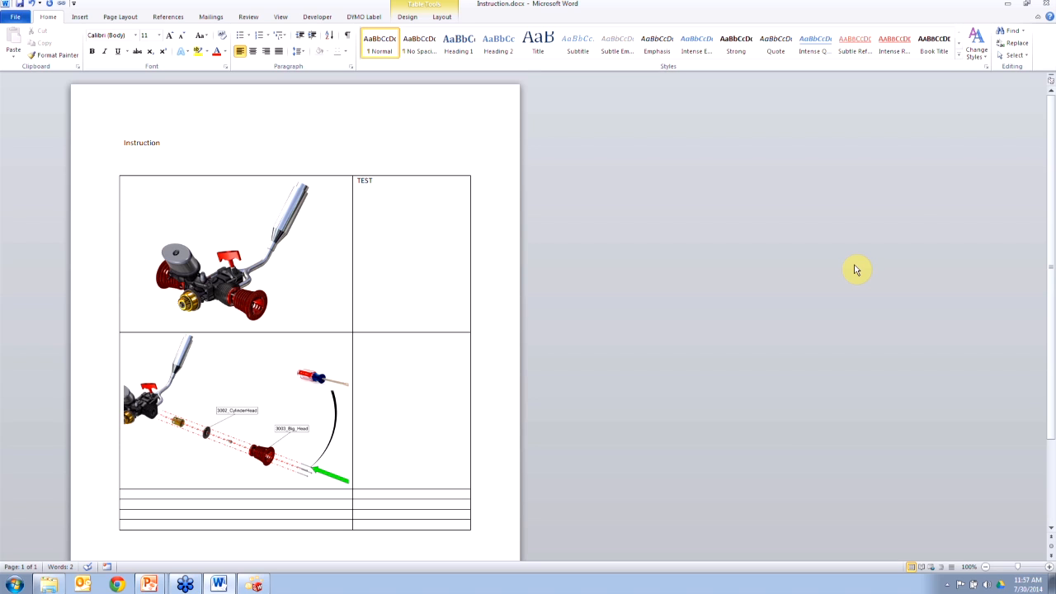
# Step: Look through the file types available for saving Instruction.docx, and close the Save As dialog without saving
pyautogui.click(14, 19)
pyautogui.click(37, 50)
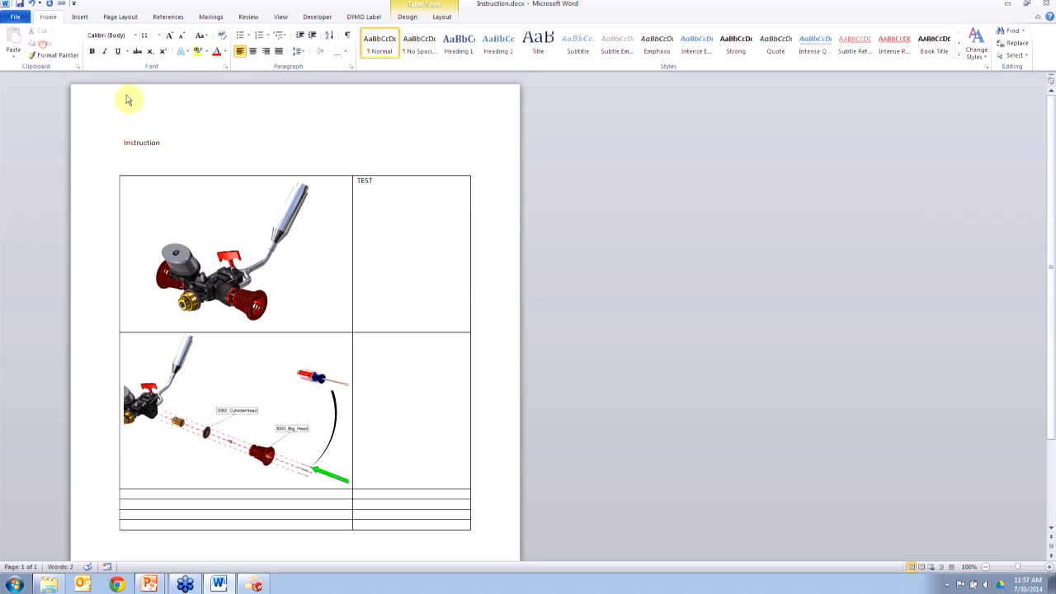
pyautogui.click(142, 234)
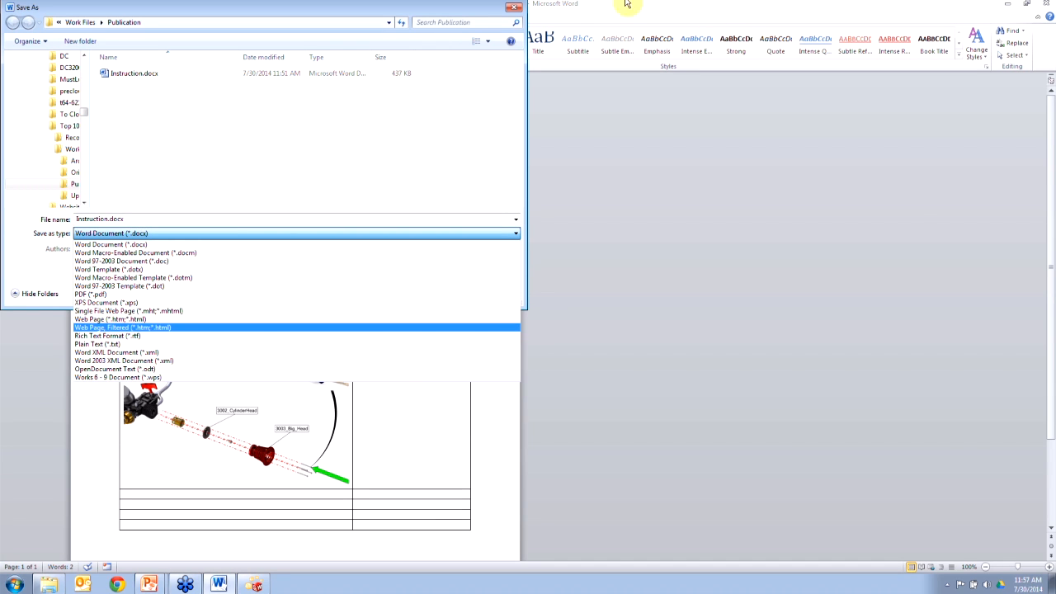
pyautogui.click(515, 8)
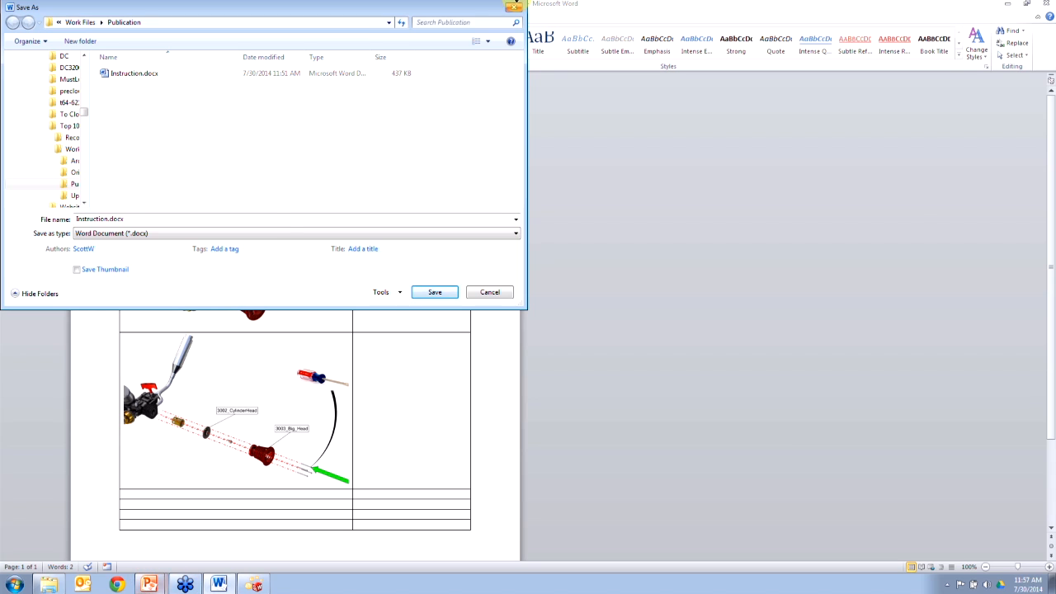
pyautogui.click(513, 7)
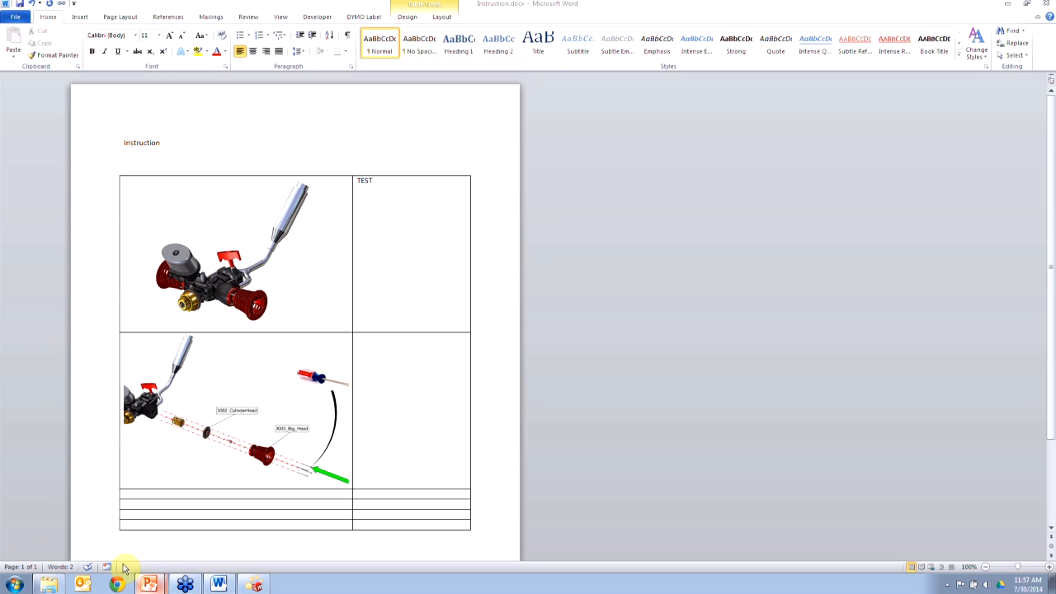